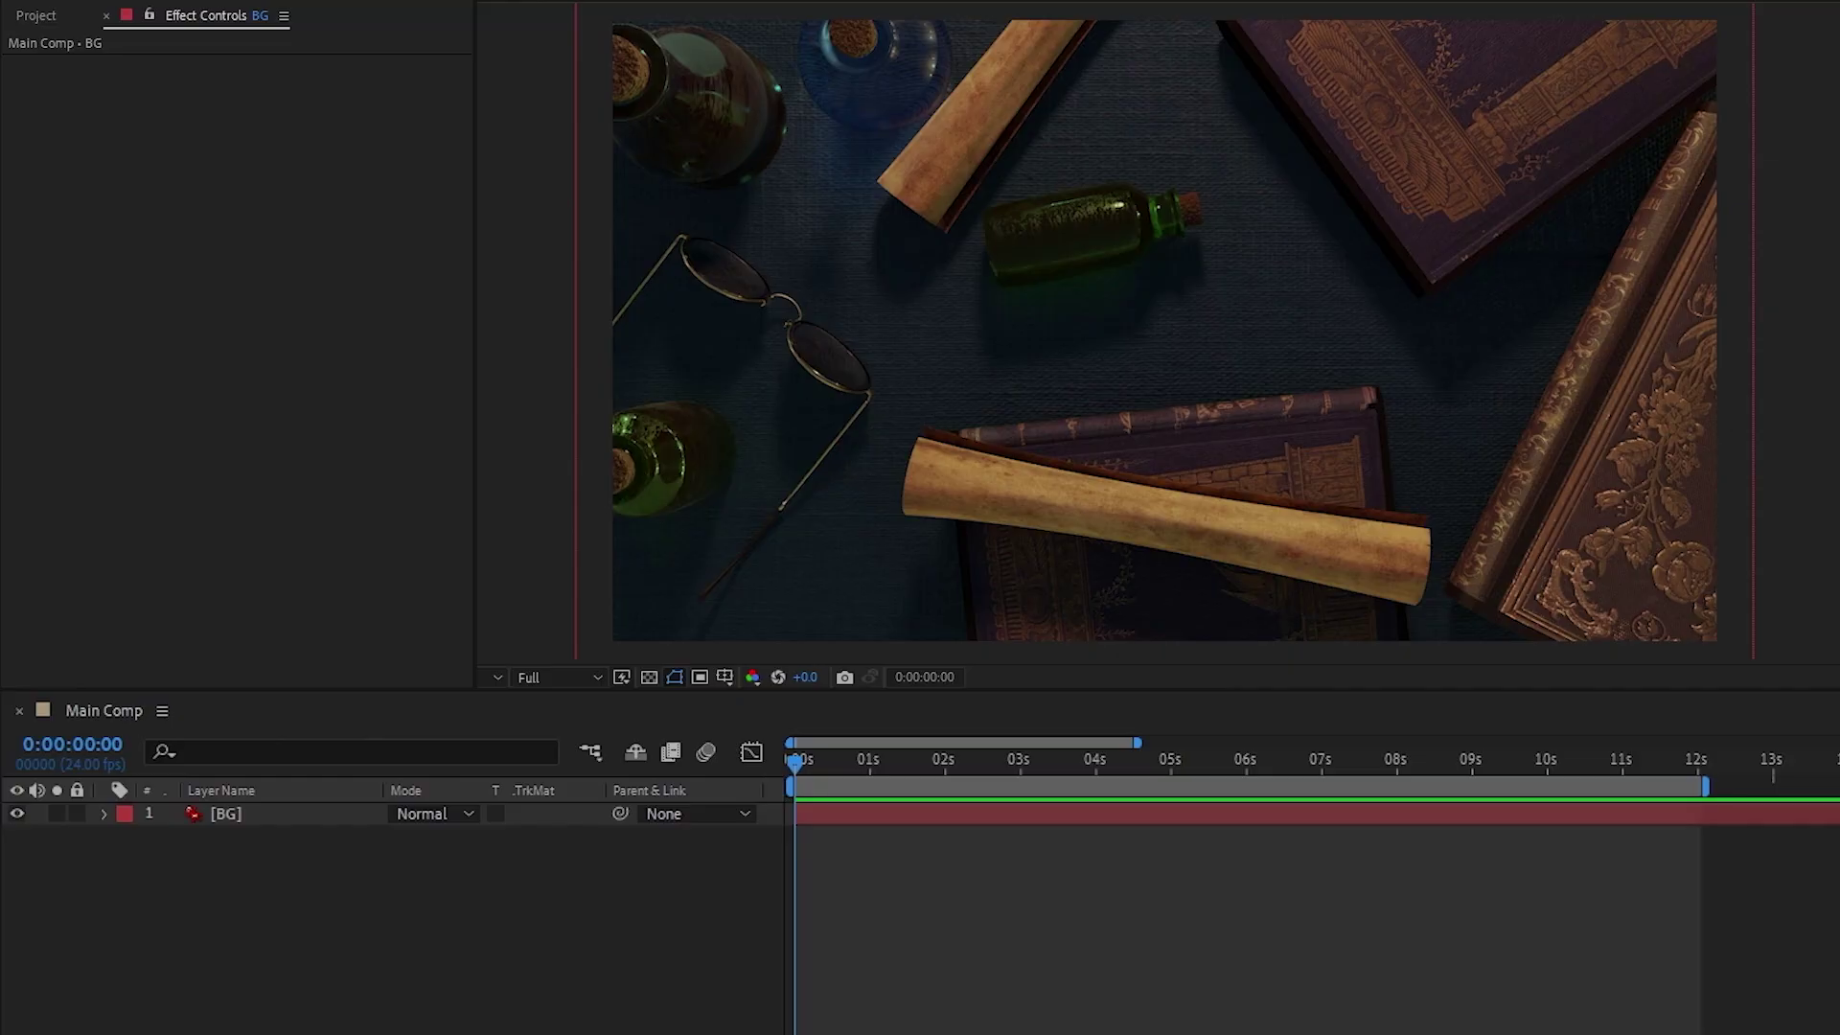
Step: Apply the Posterize effect to the BG layer and set its Level to 4
drag(1838, 224, 1227, 225)
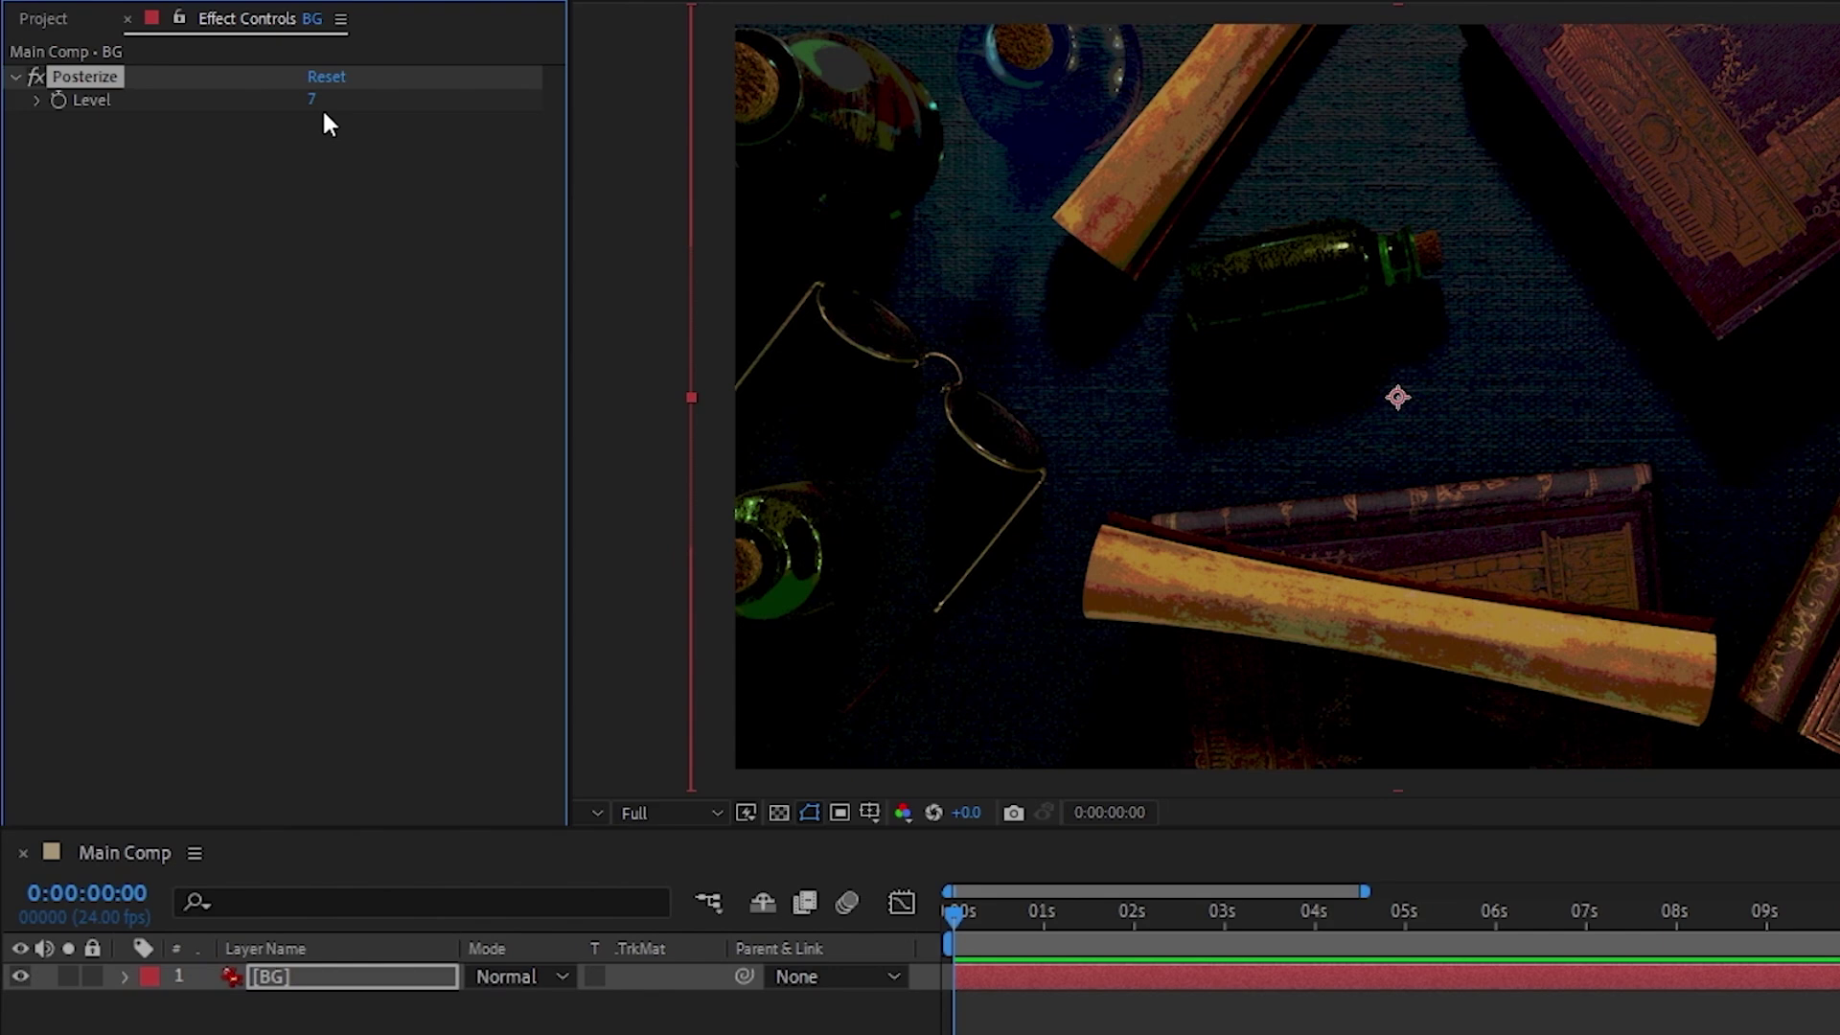
click(312, 99)
text(4)
key(Return)
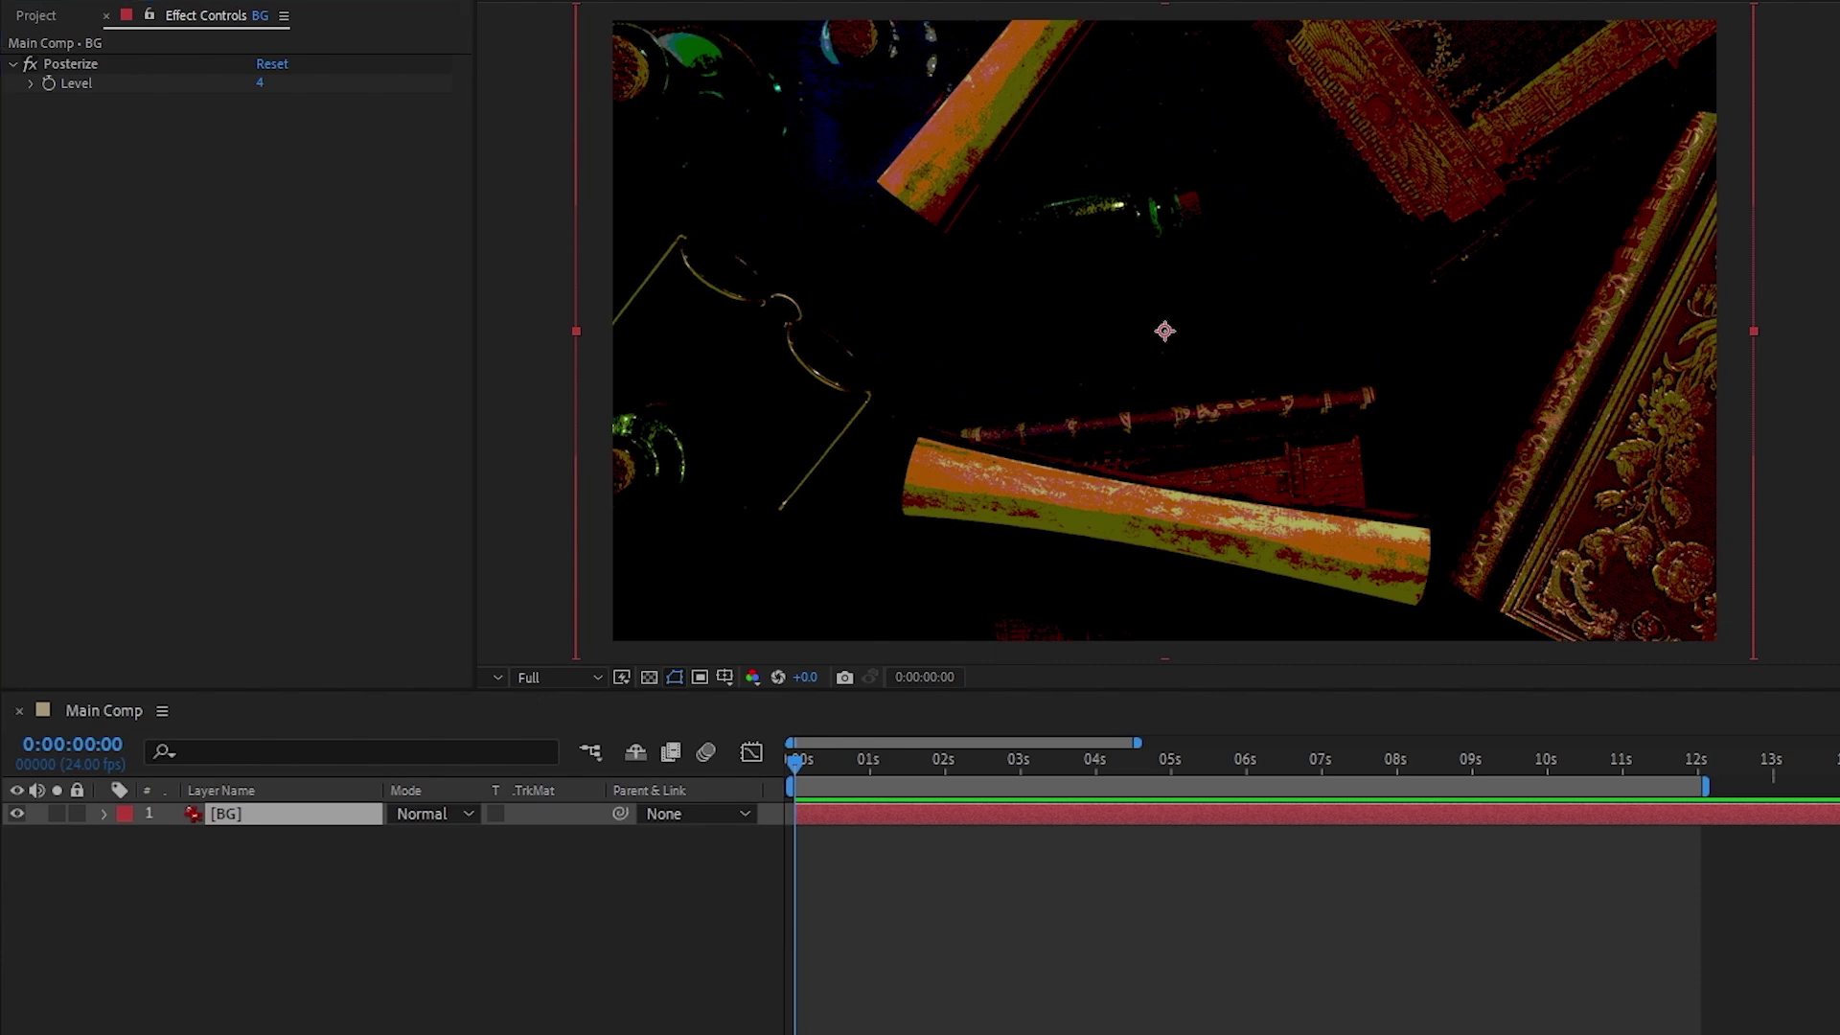
Step: Apply the Black & White effect to the BG layer and place it above Posterize
drag(1839, 215, 1380, 215)
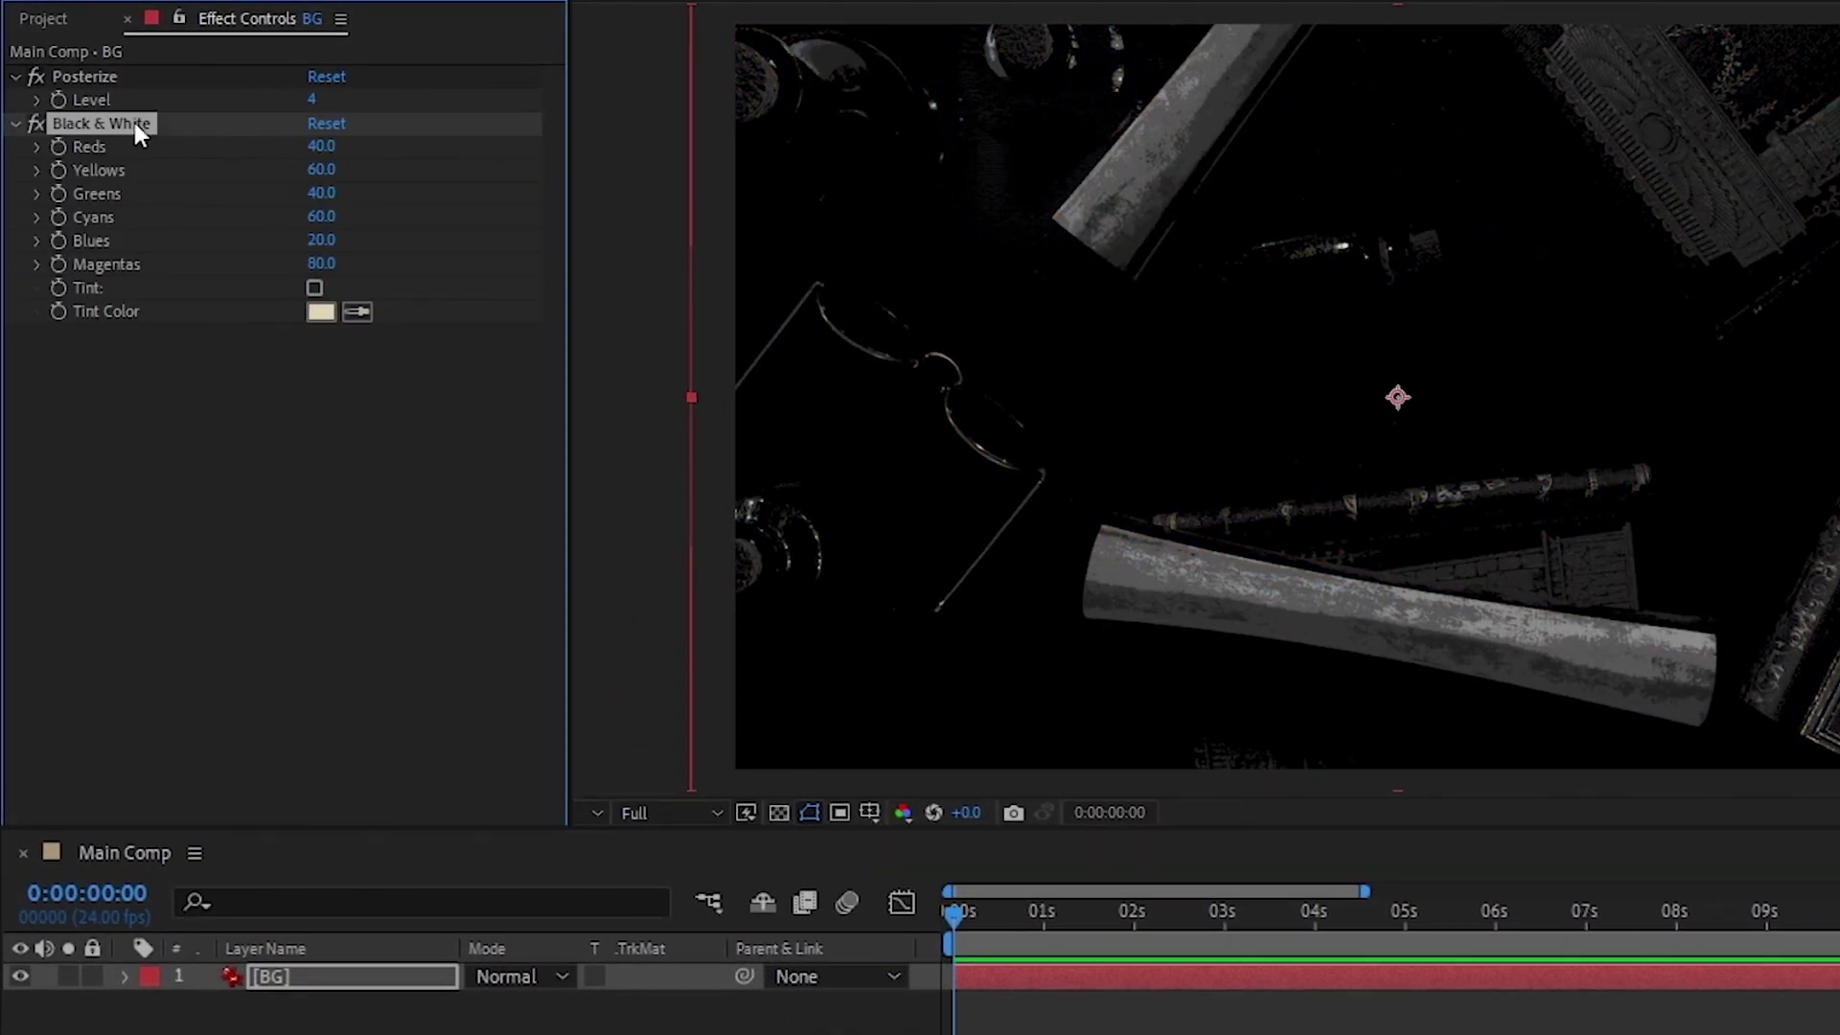
drag(134, 123, 132, 67)
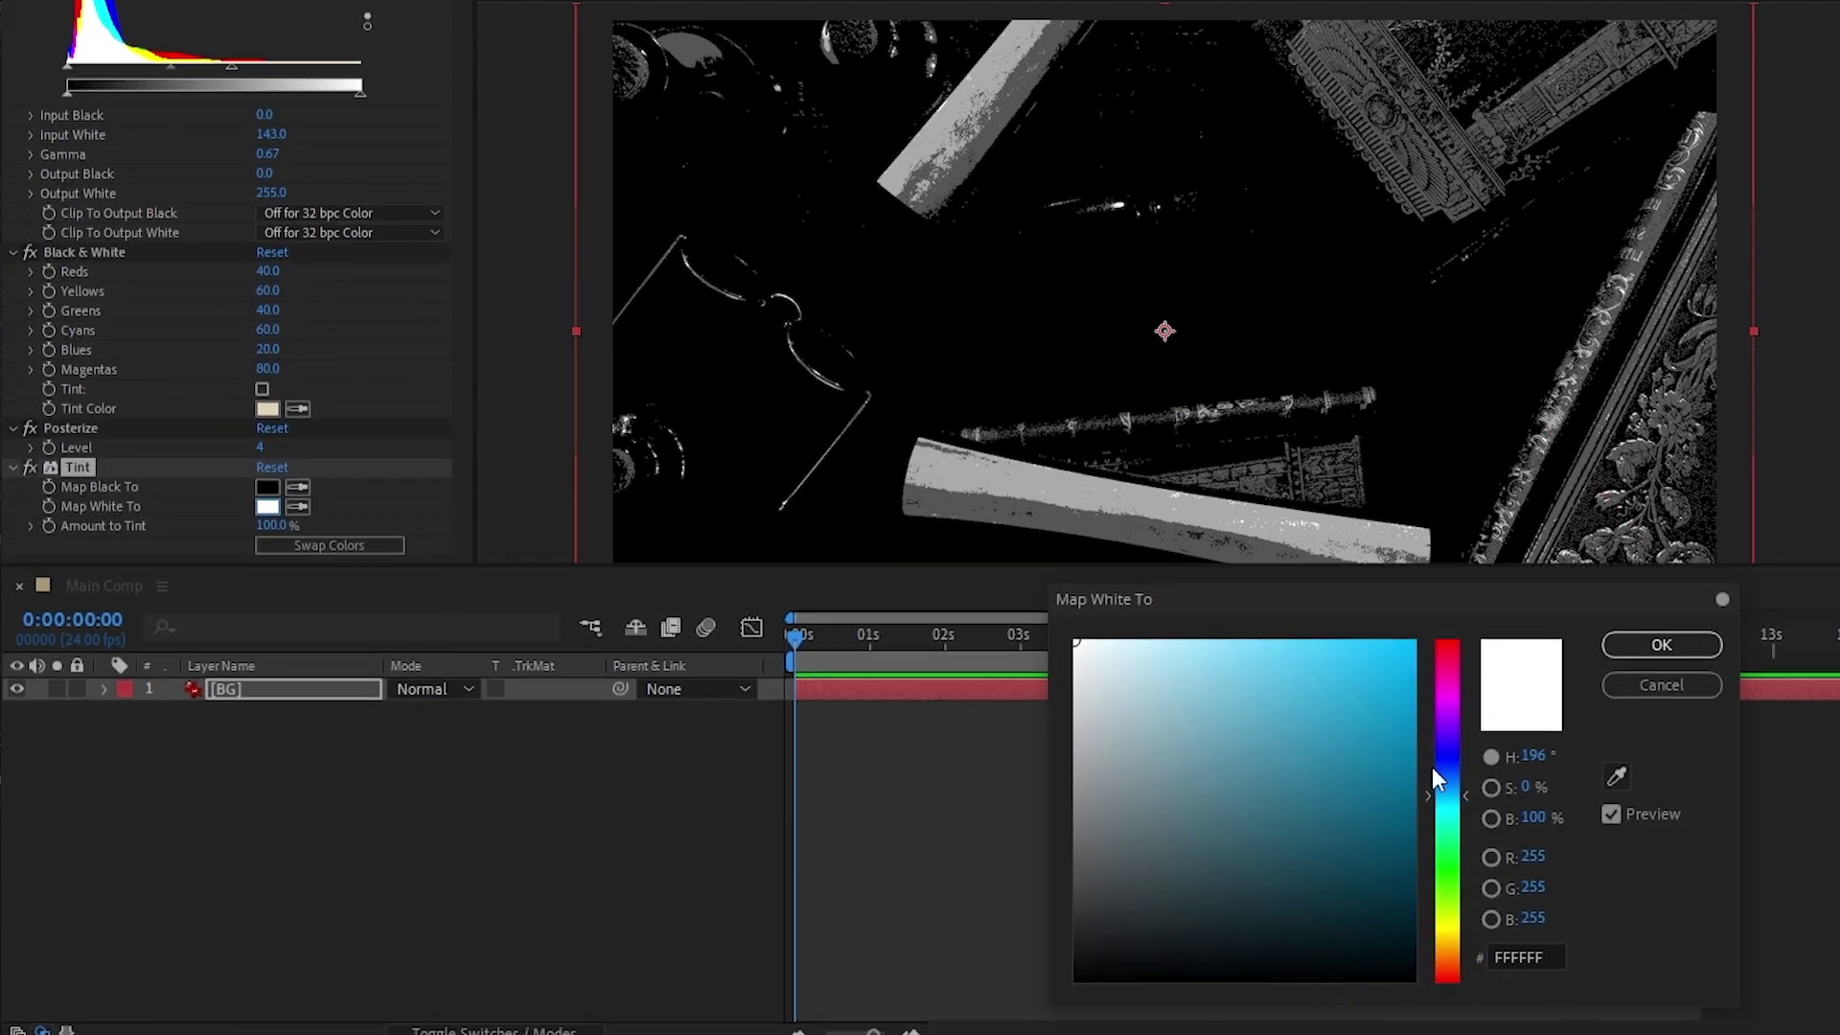
Step: Set the BG layer's Tint colours, mapping white to light blue 27C5FF and black to dark blue 000509
click(1364, 633)
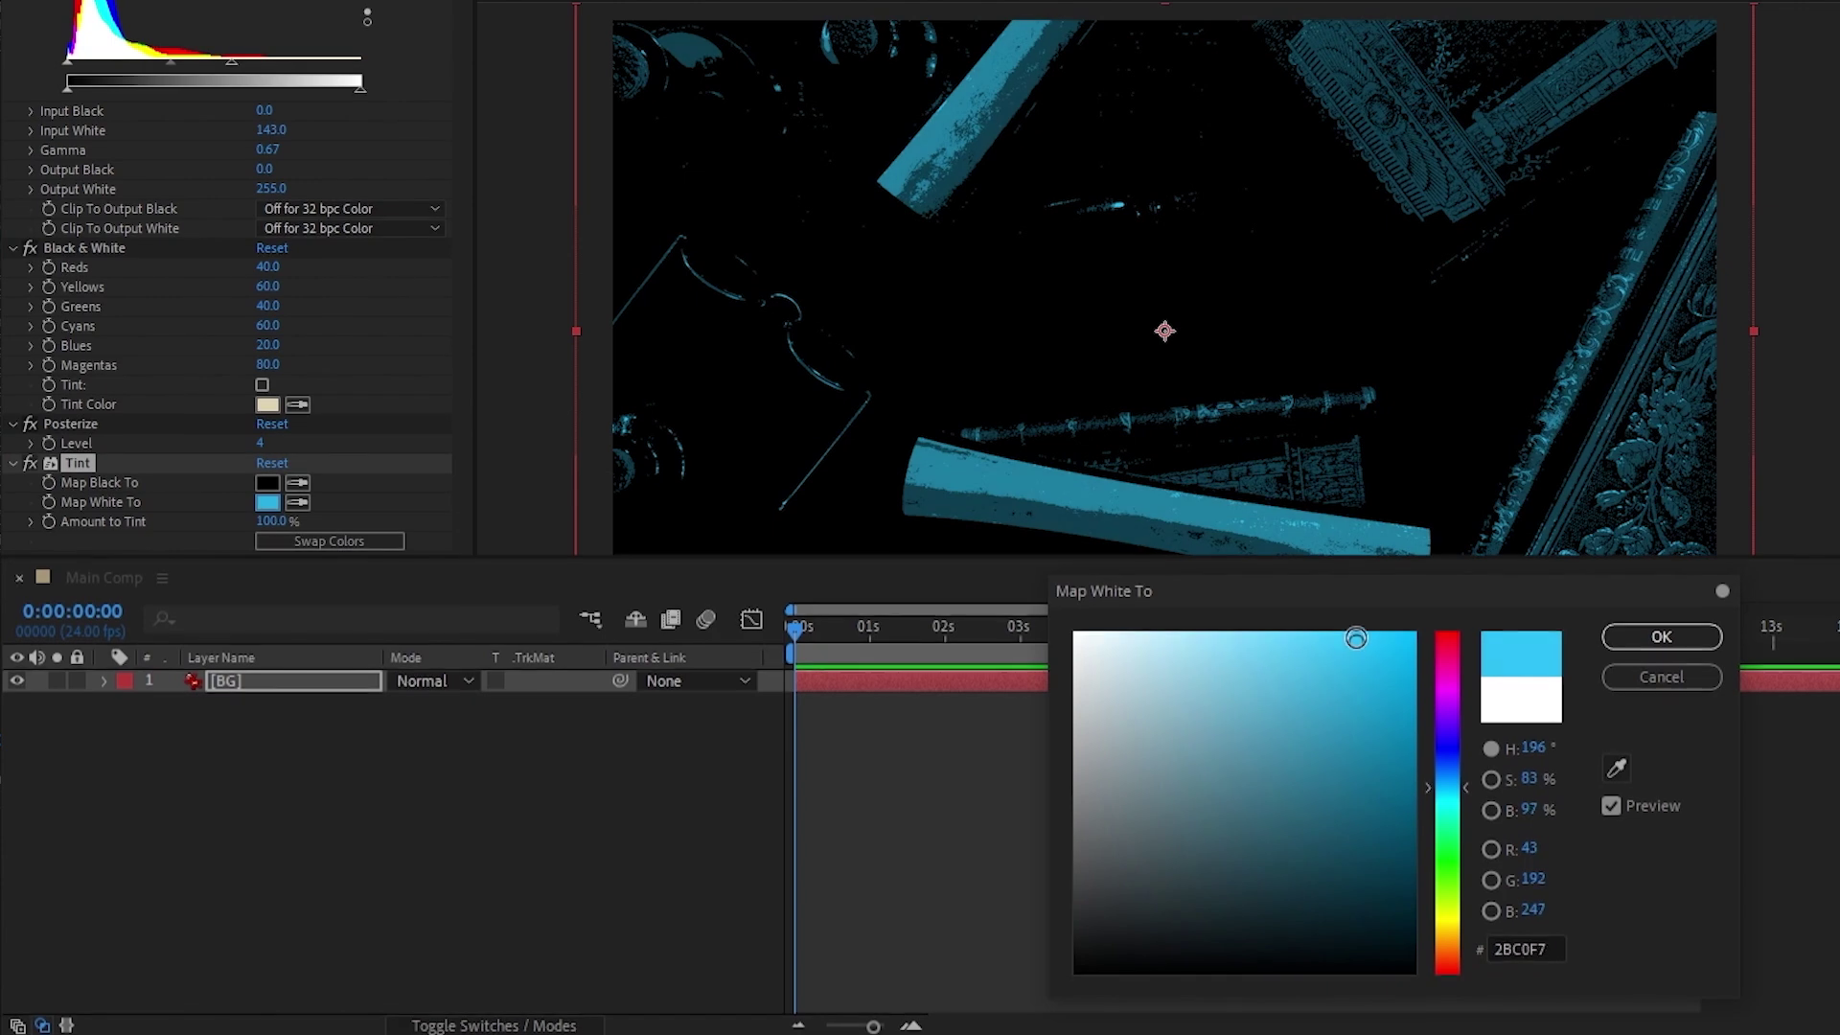
click(1627, 634)
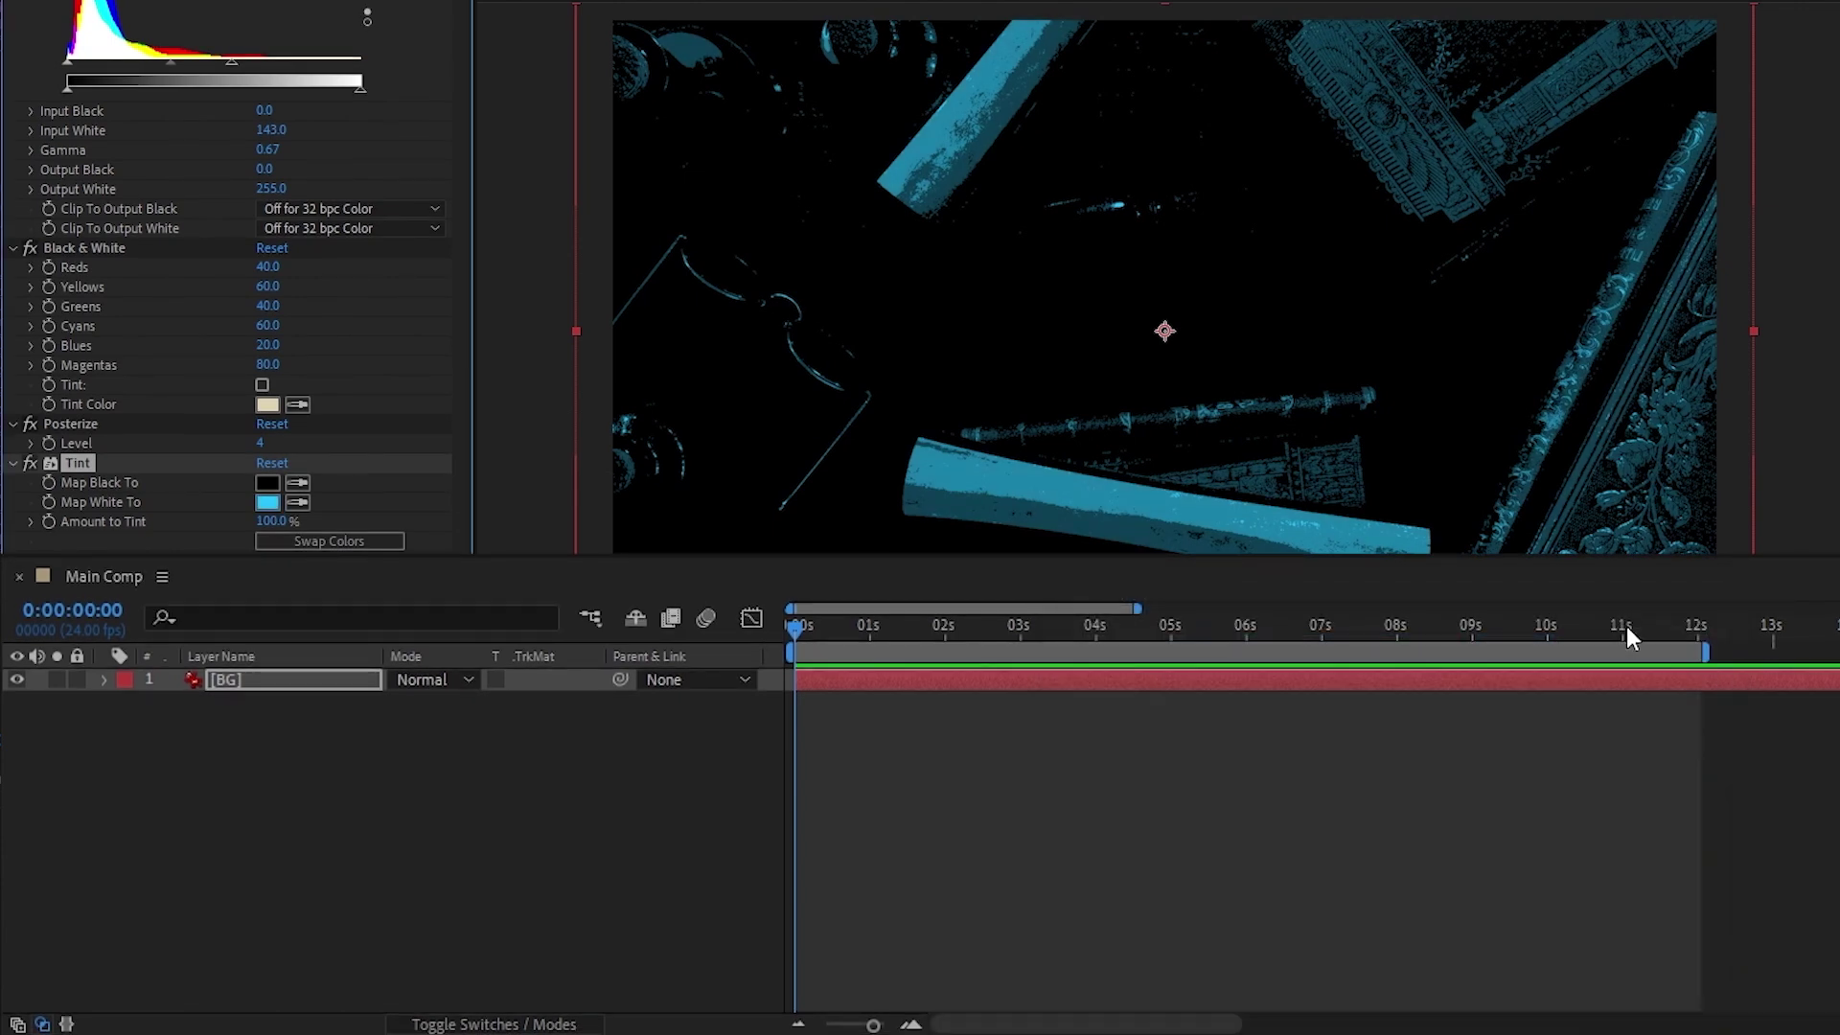
click(268, 483)
click(1451, 776)
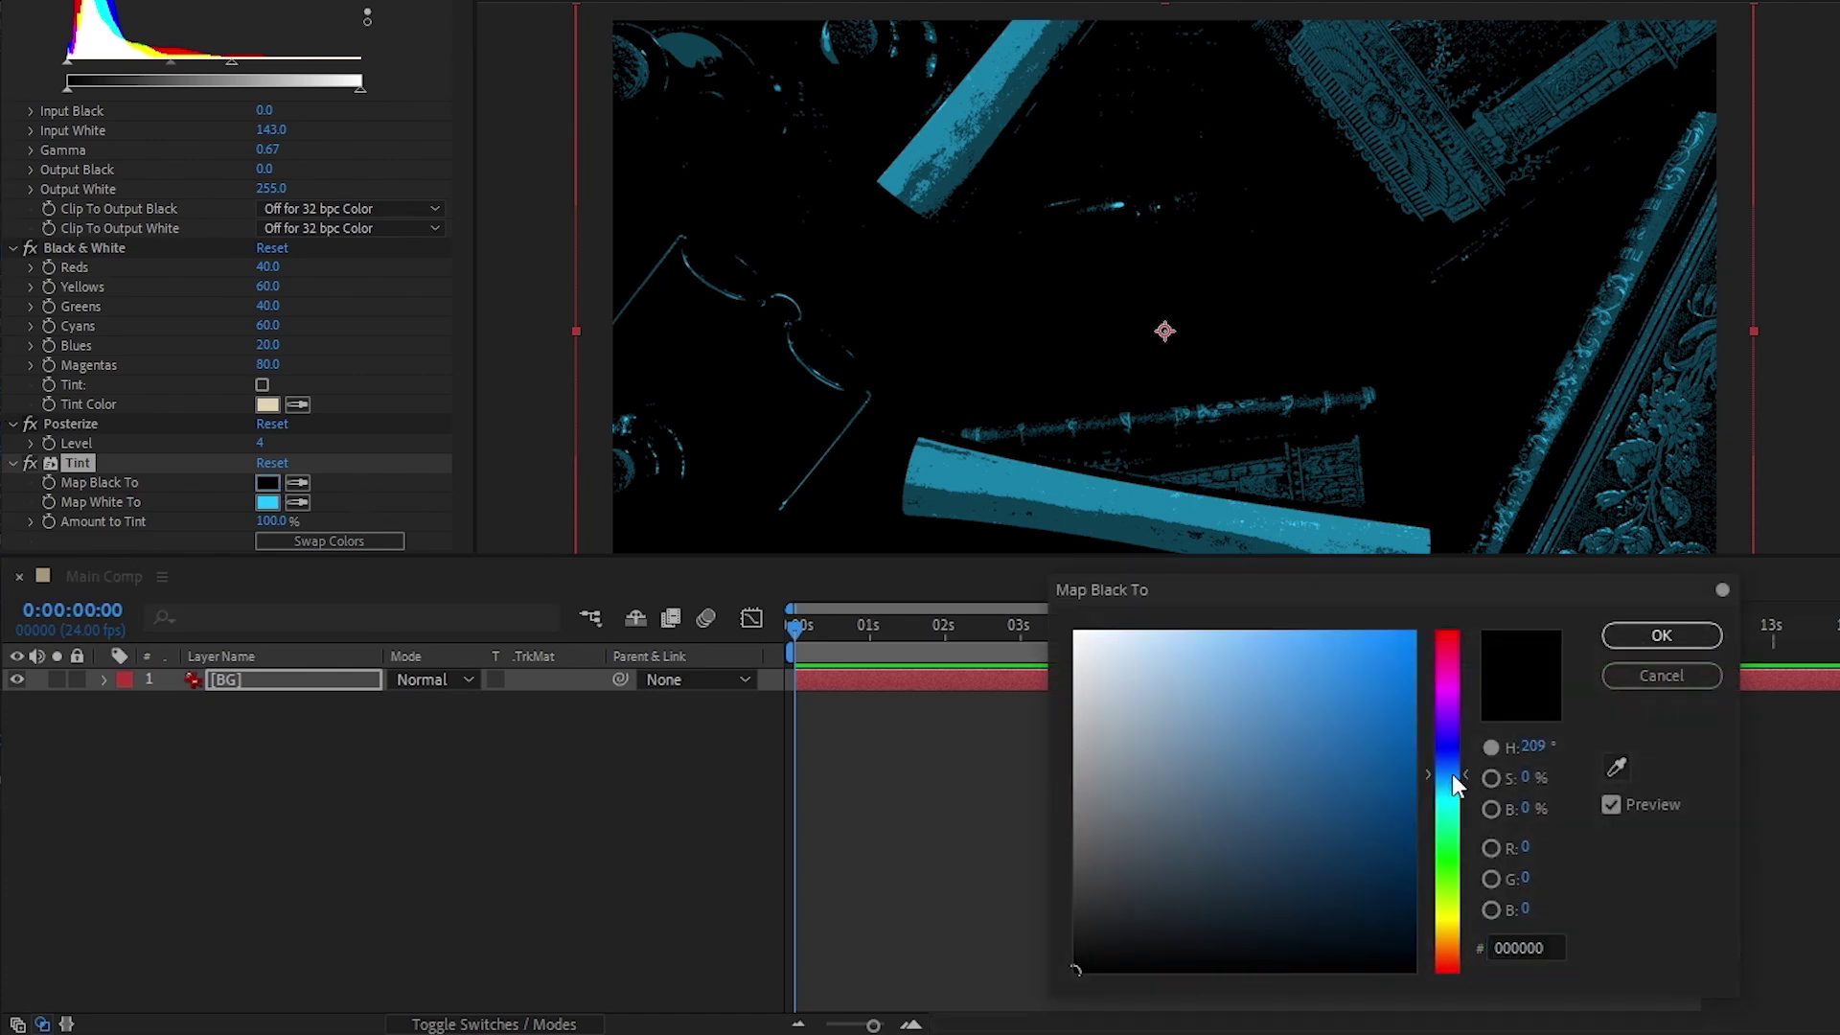
click(1414, 959)
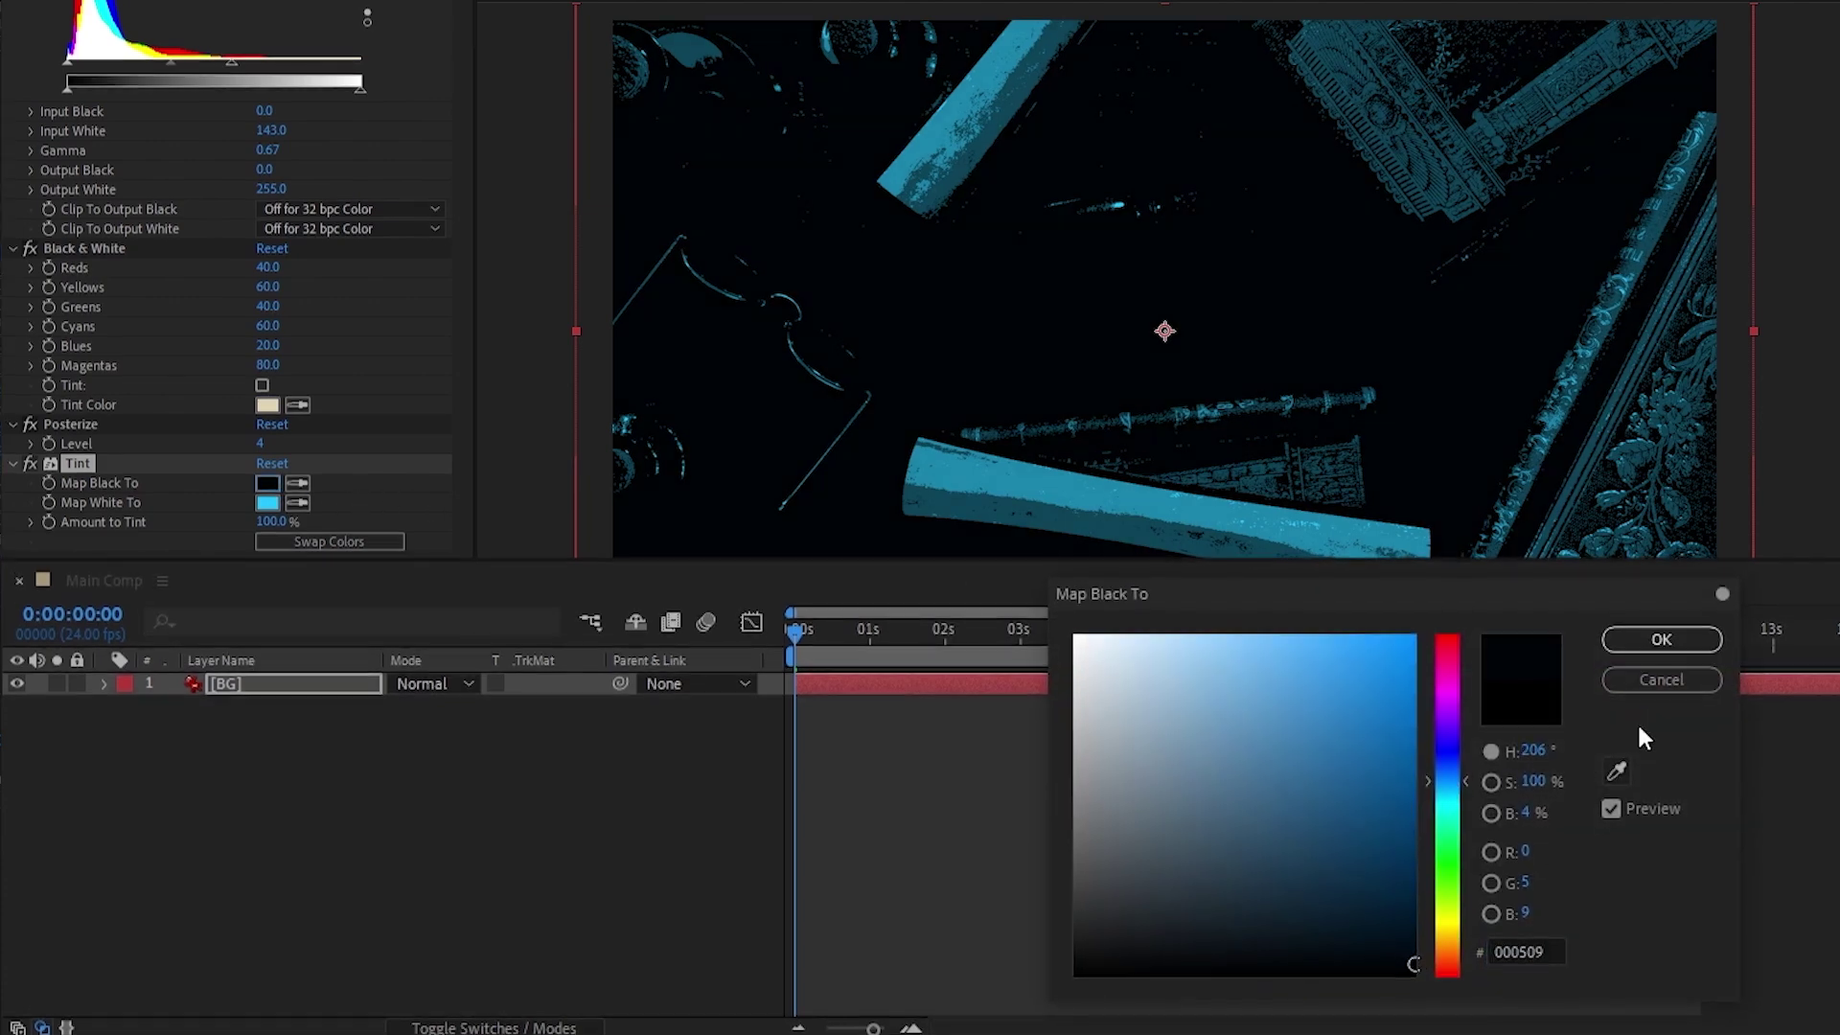
click(1661, 635)
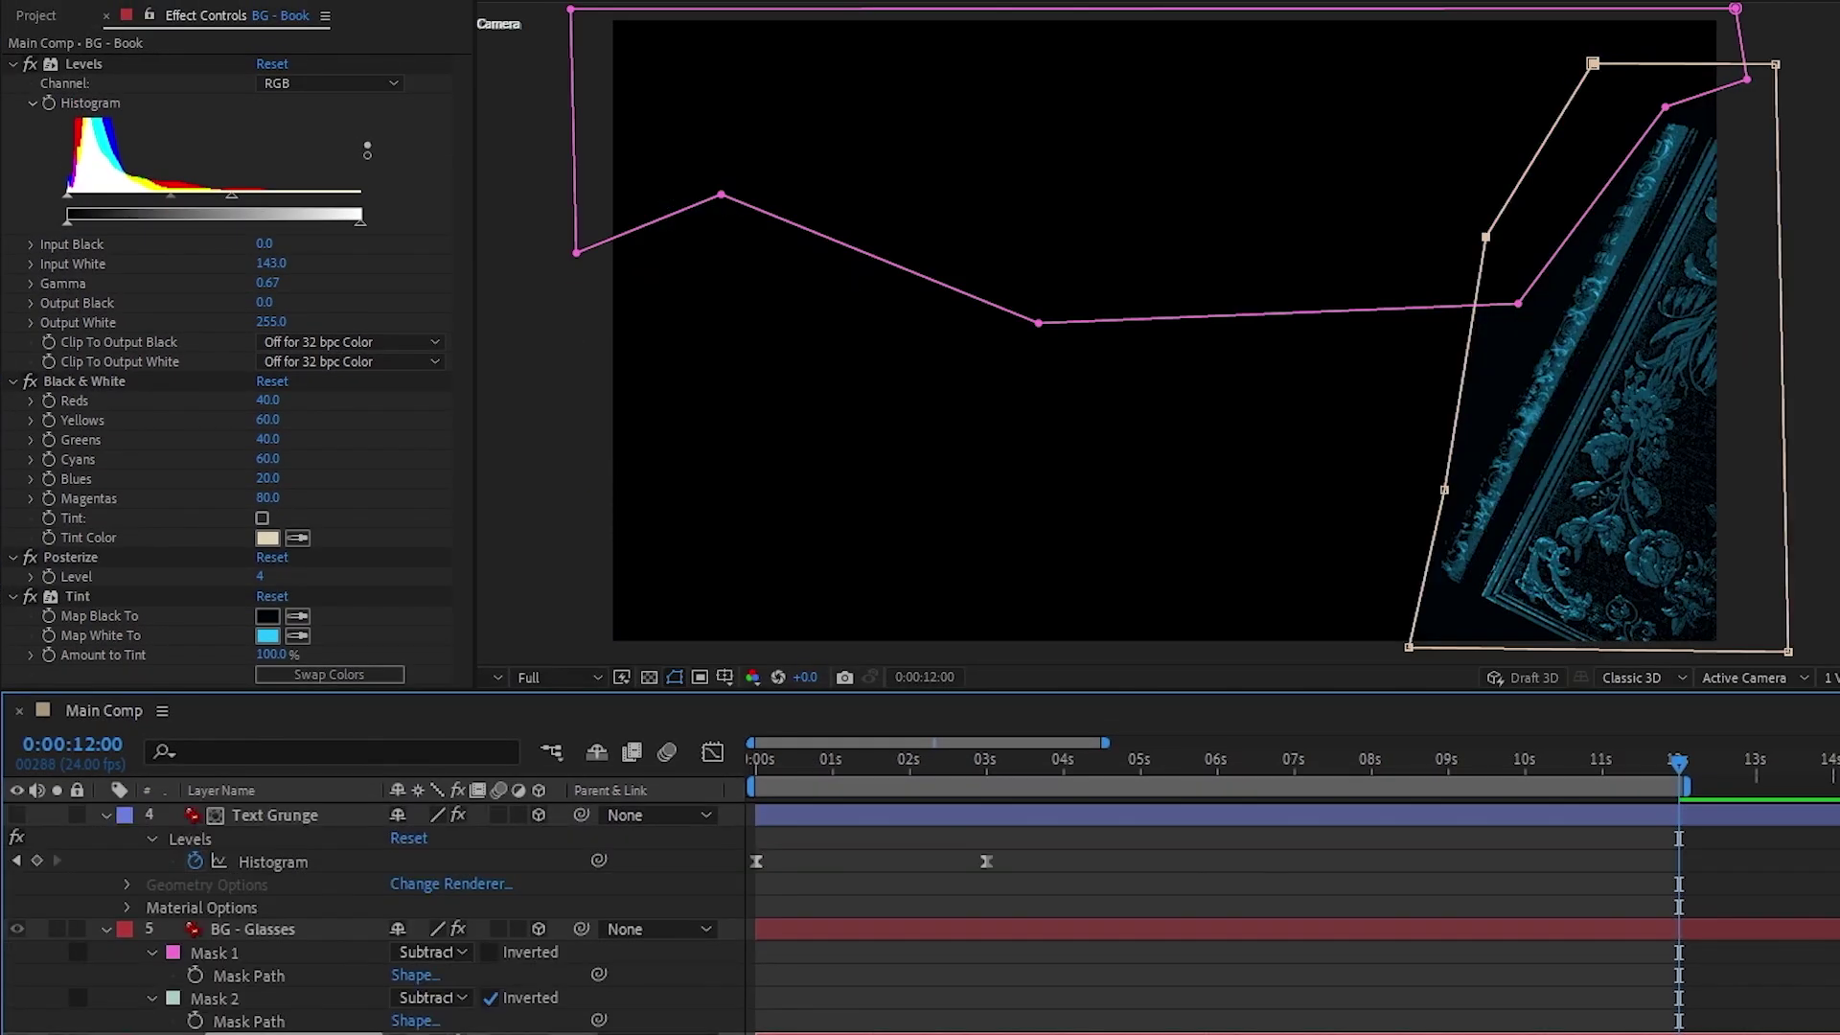
Step: Create a two-line title text layer reading "ACADEMY OF EDITS" over the background
click(56, 997)
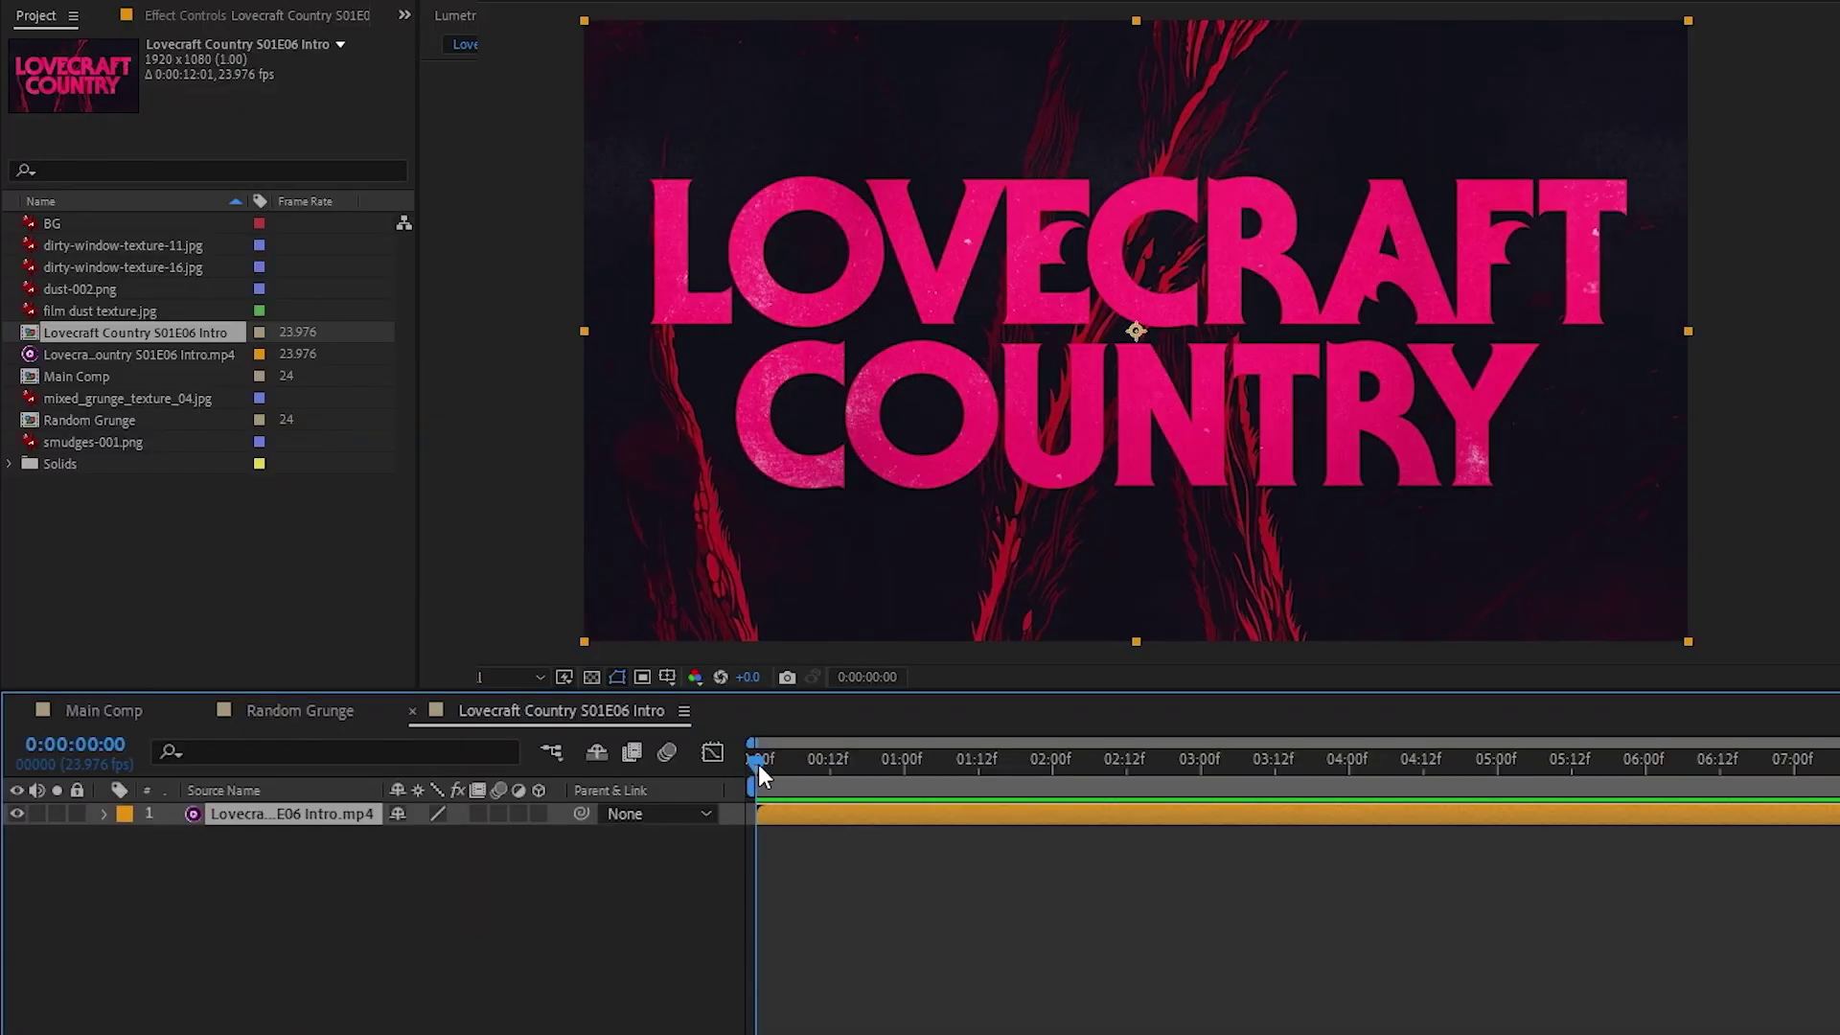
drag(757, 763, 1154, 714)
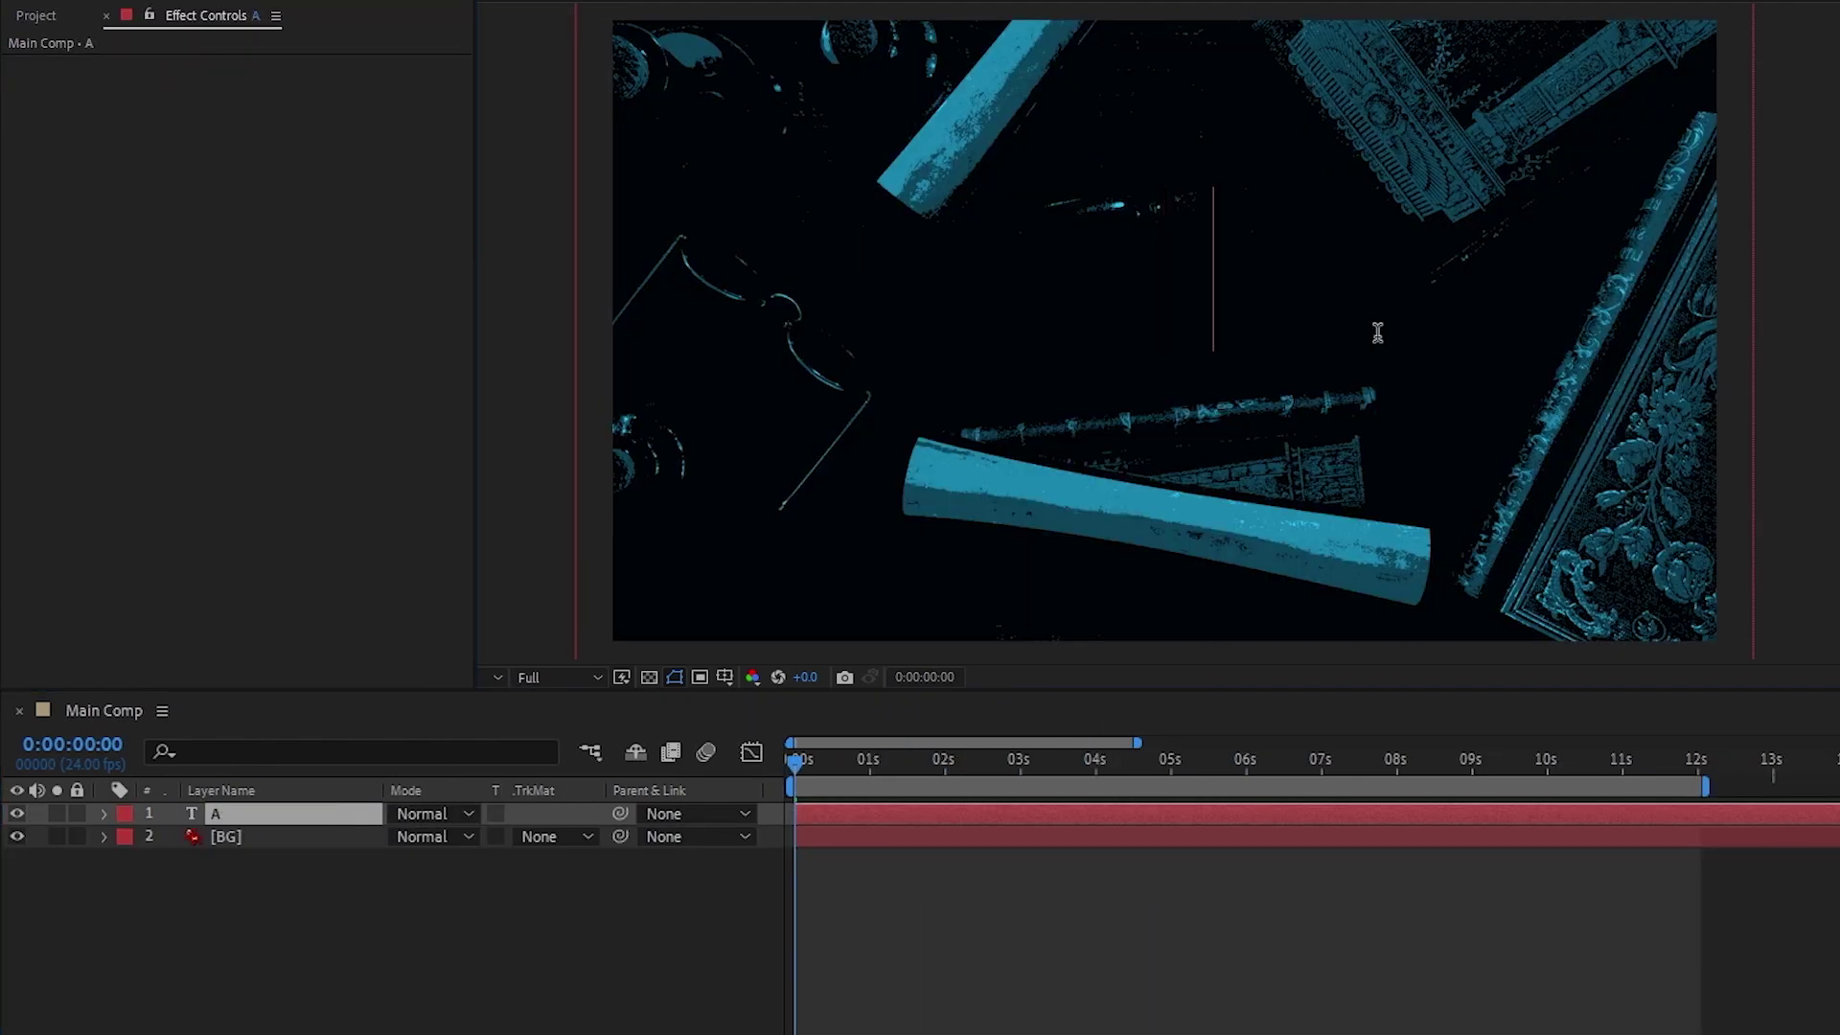
text(ACADEMY OF E)
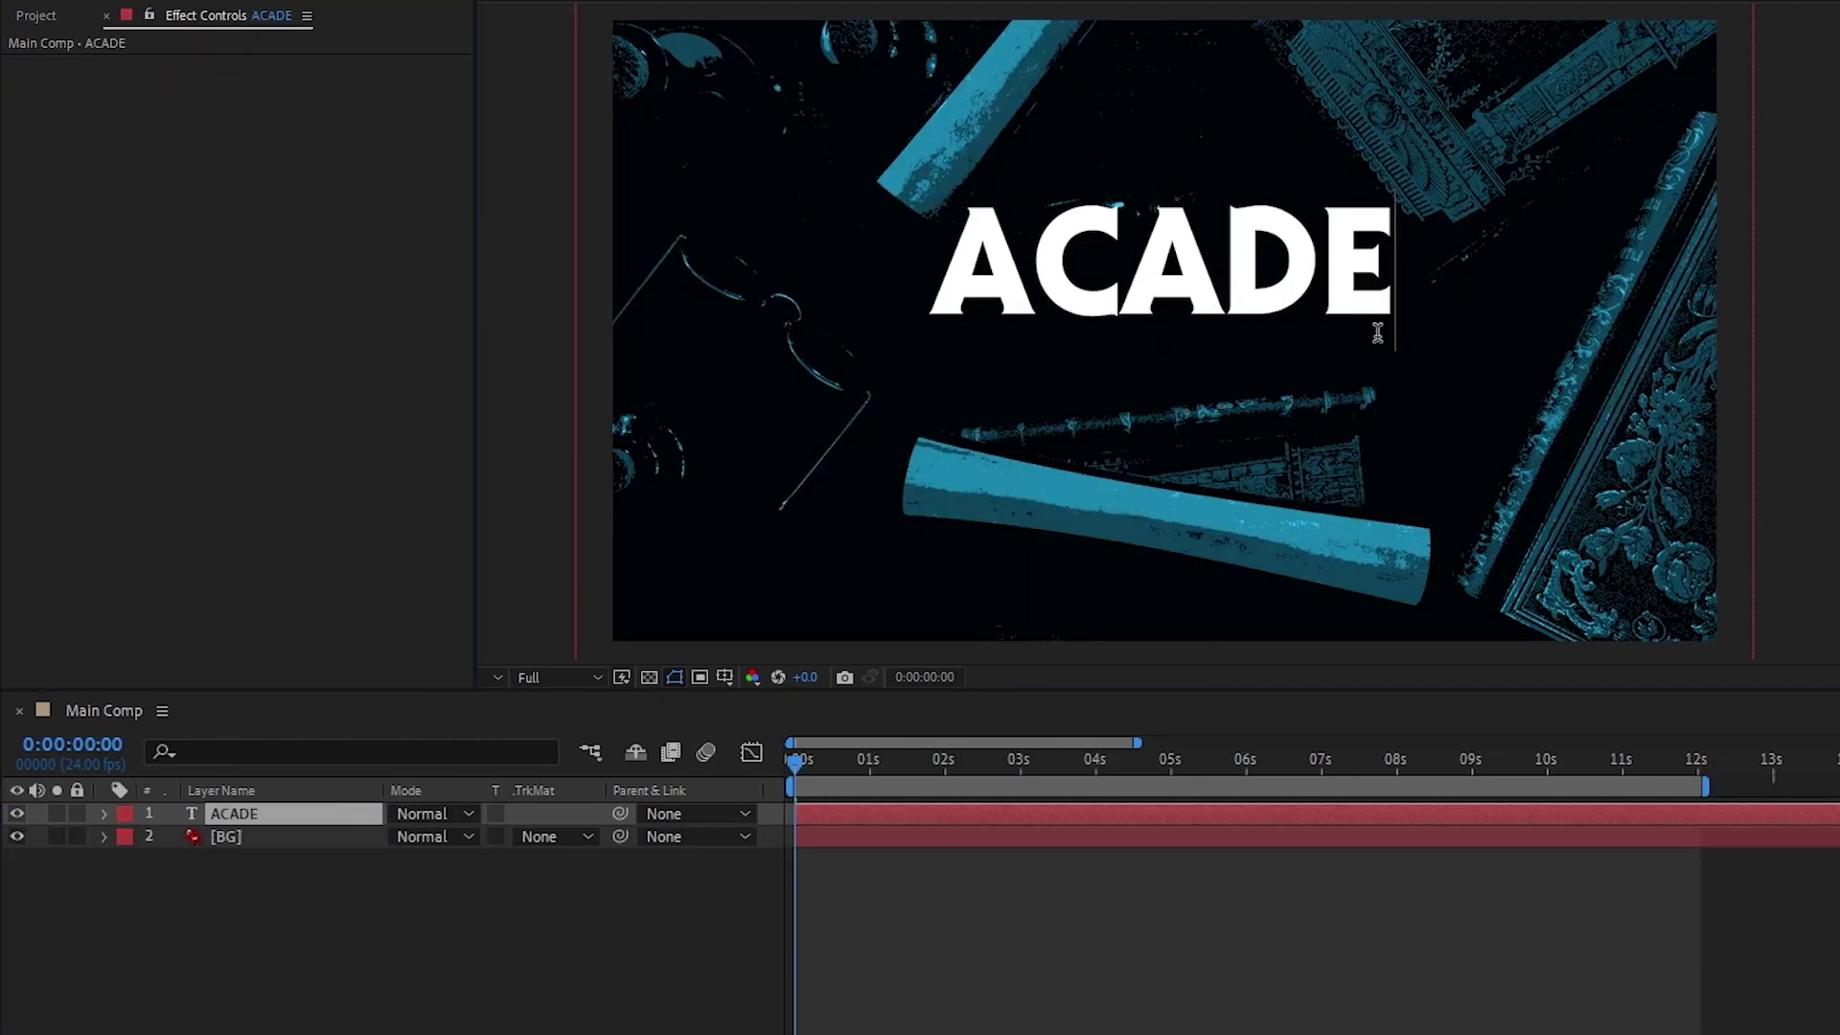
text(DITS)
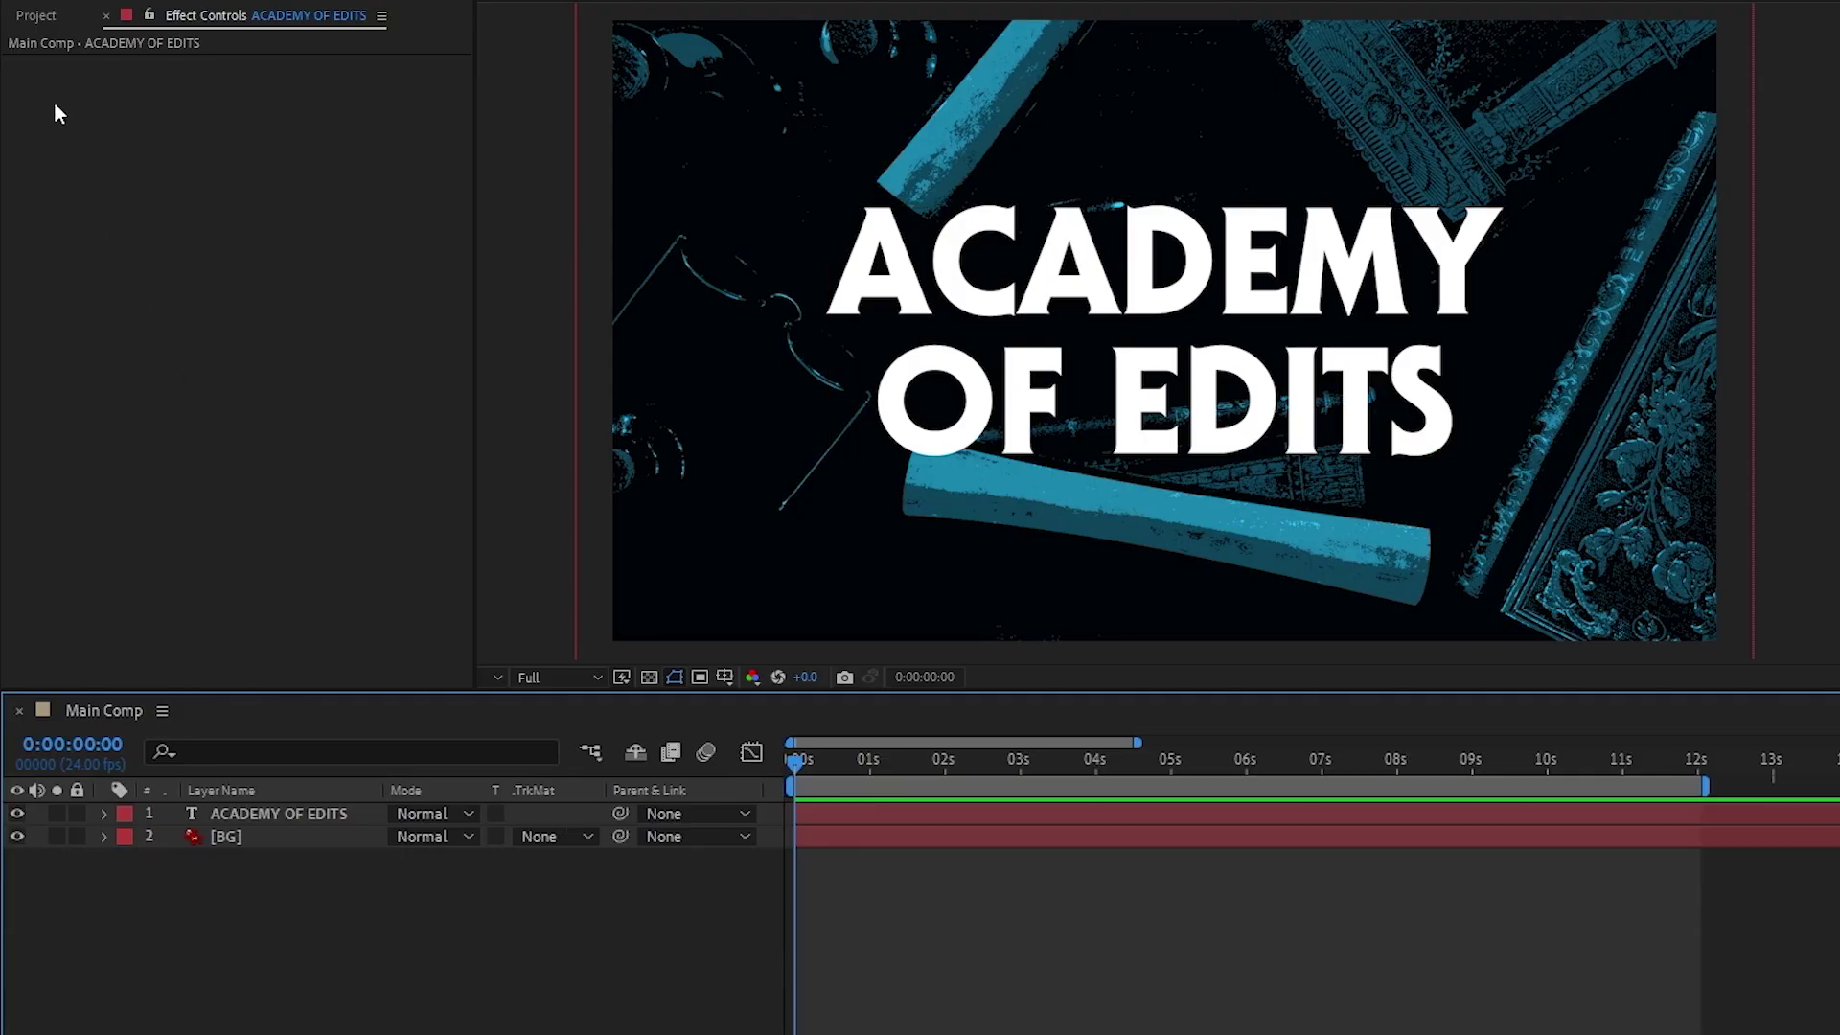
Step: Add mixed_grunge_texture_04.jpg from the project files to Main Comp above the title layer
click(35, 15)
drag(134, 376, 335, 811)
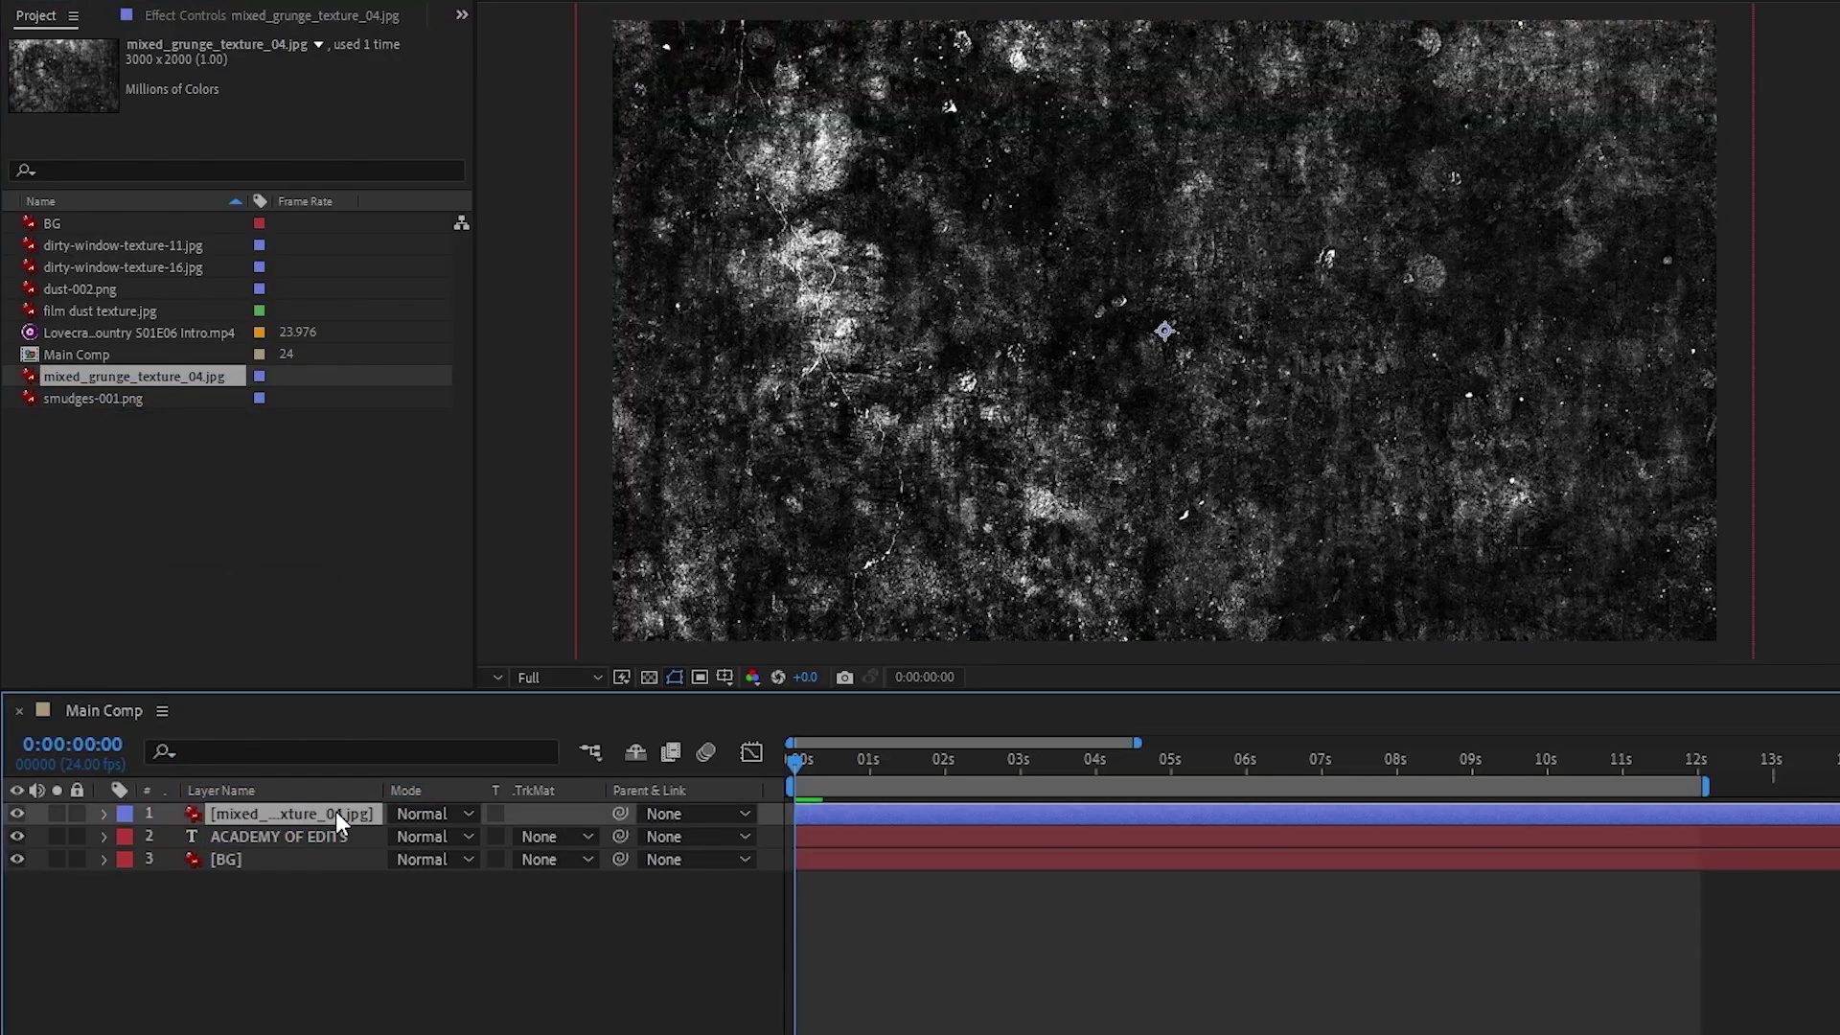
Step: Switch to the browser, search Google Images for "grunge texture" and open the search filter tools
text(grunge texture)
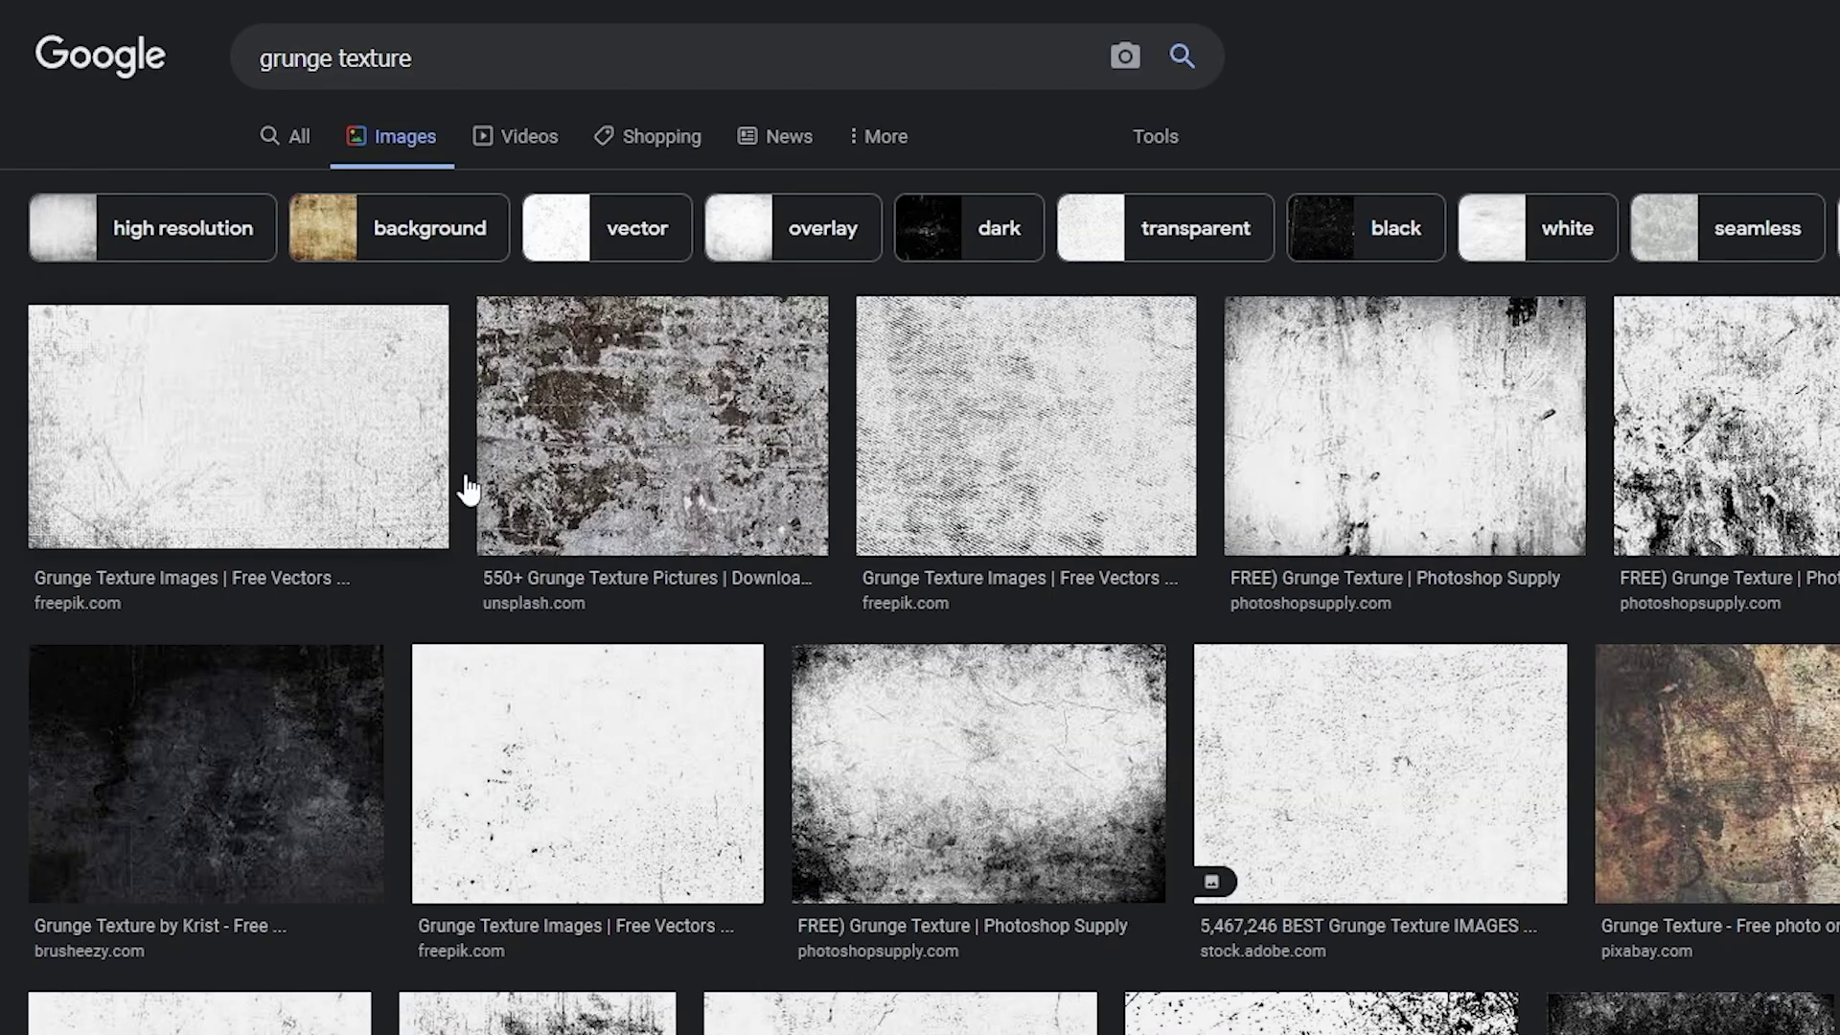
click(1155, 136)
click(253, 188)
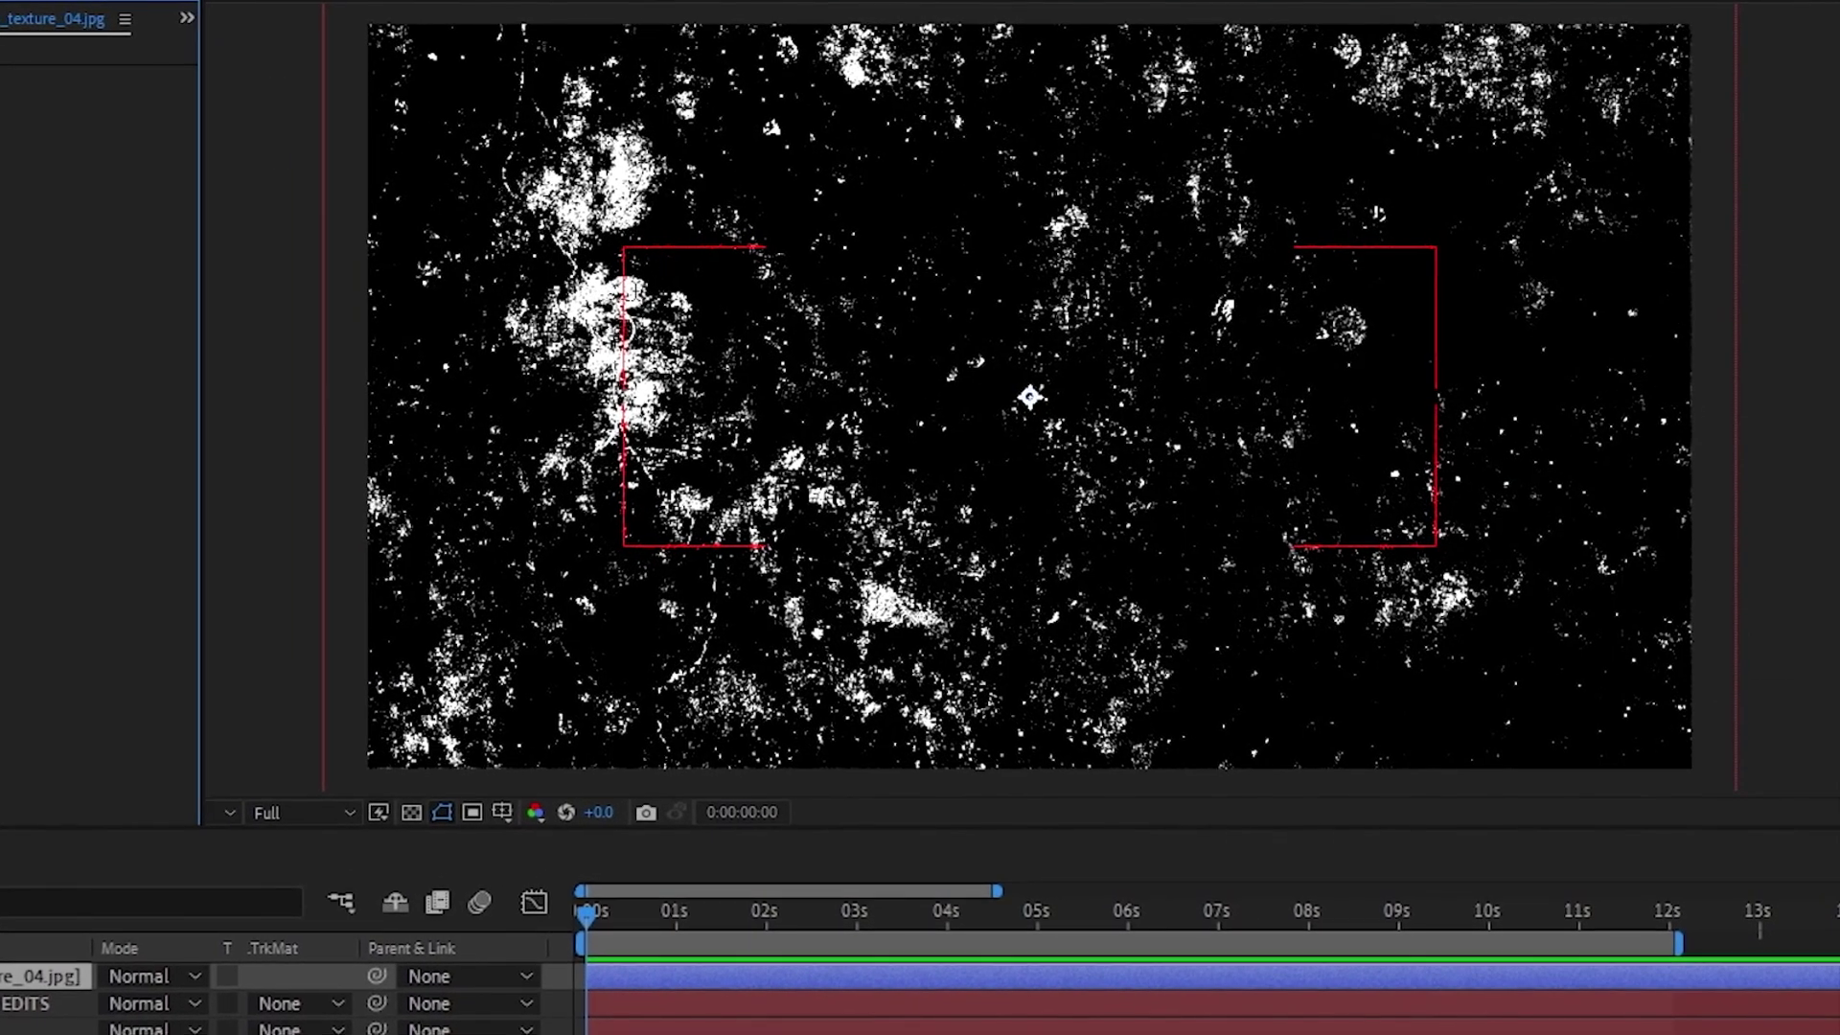
Step: Rename the grunge texture layer to "Text Grunge"
key(Return)
text(Text Grunge)
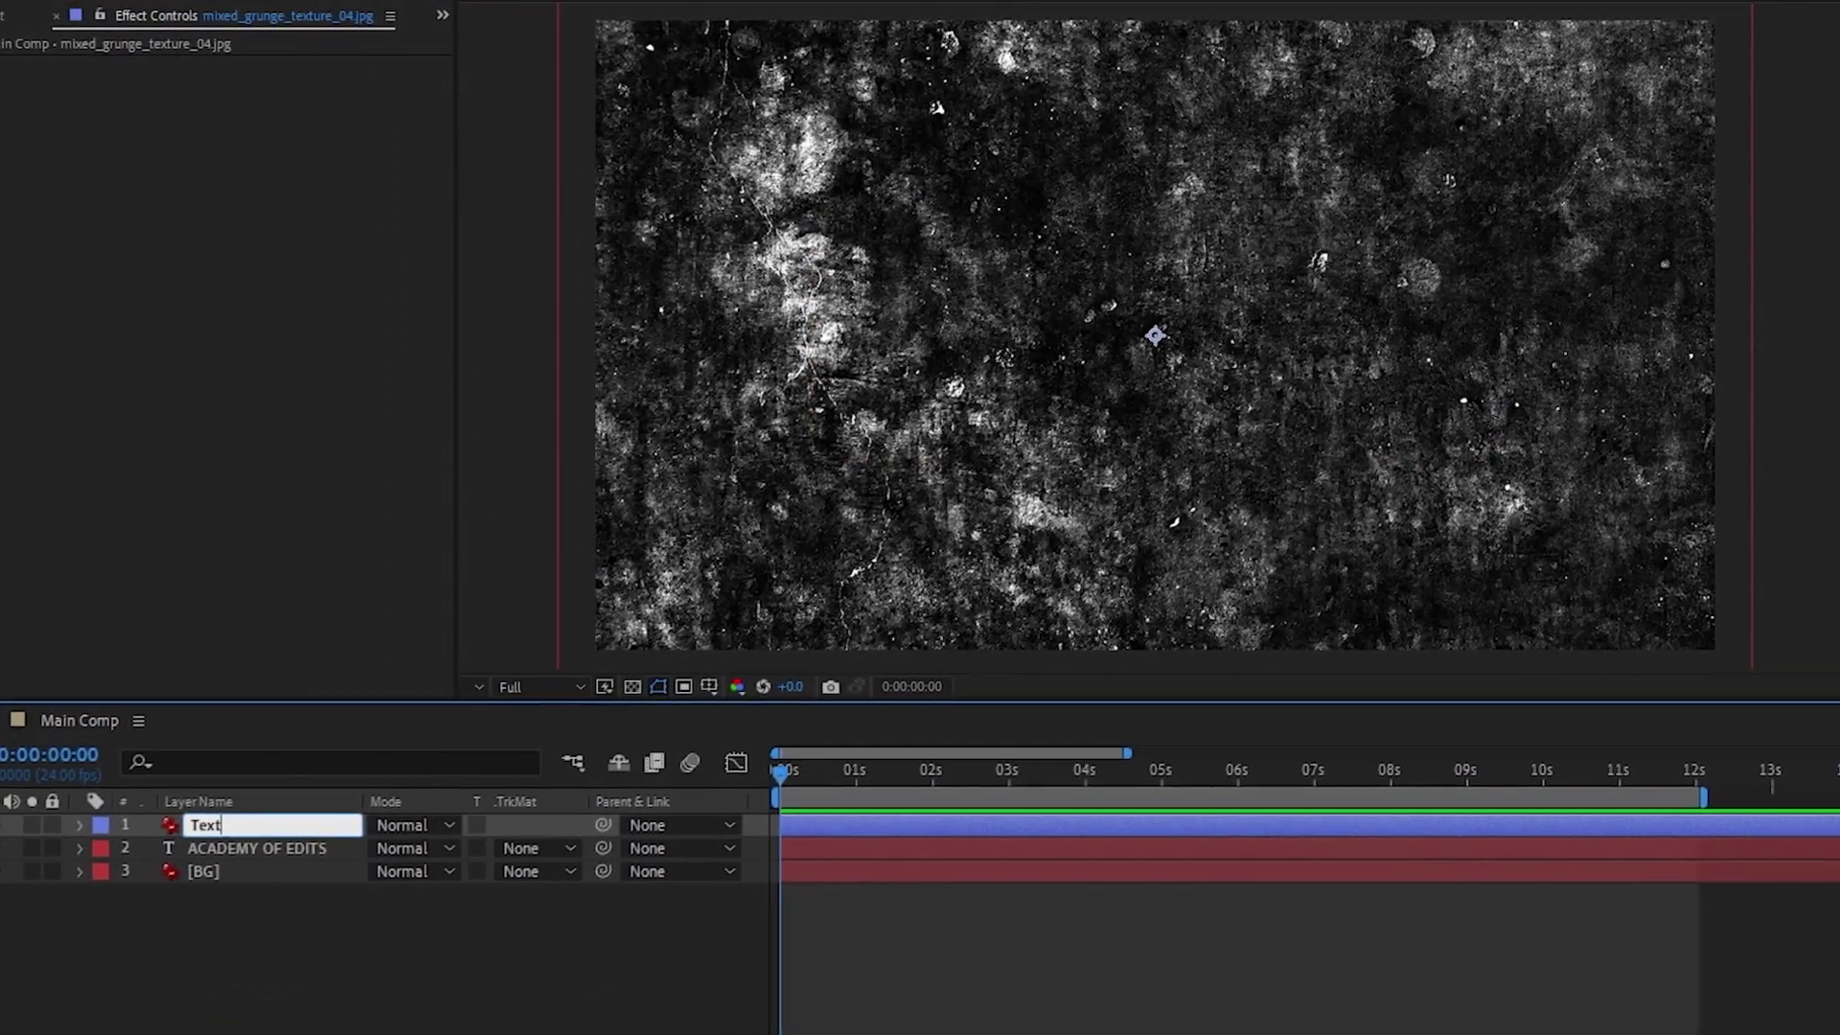
key(Return)
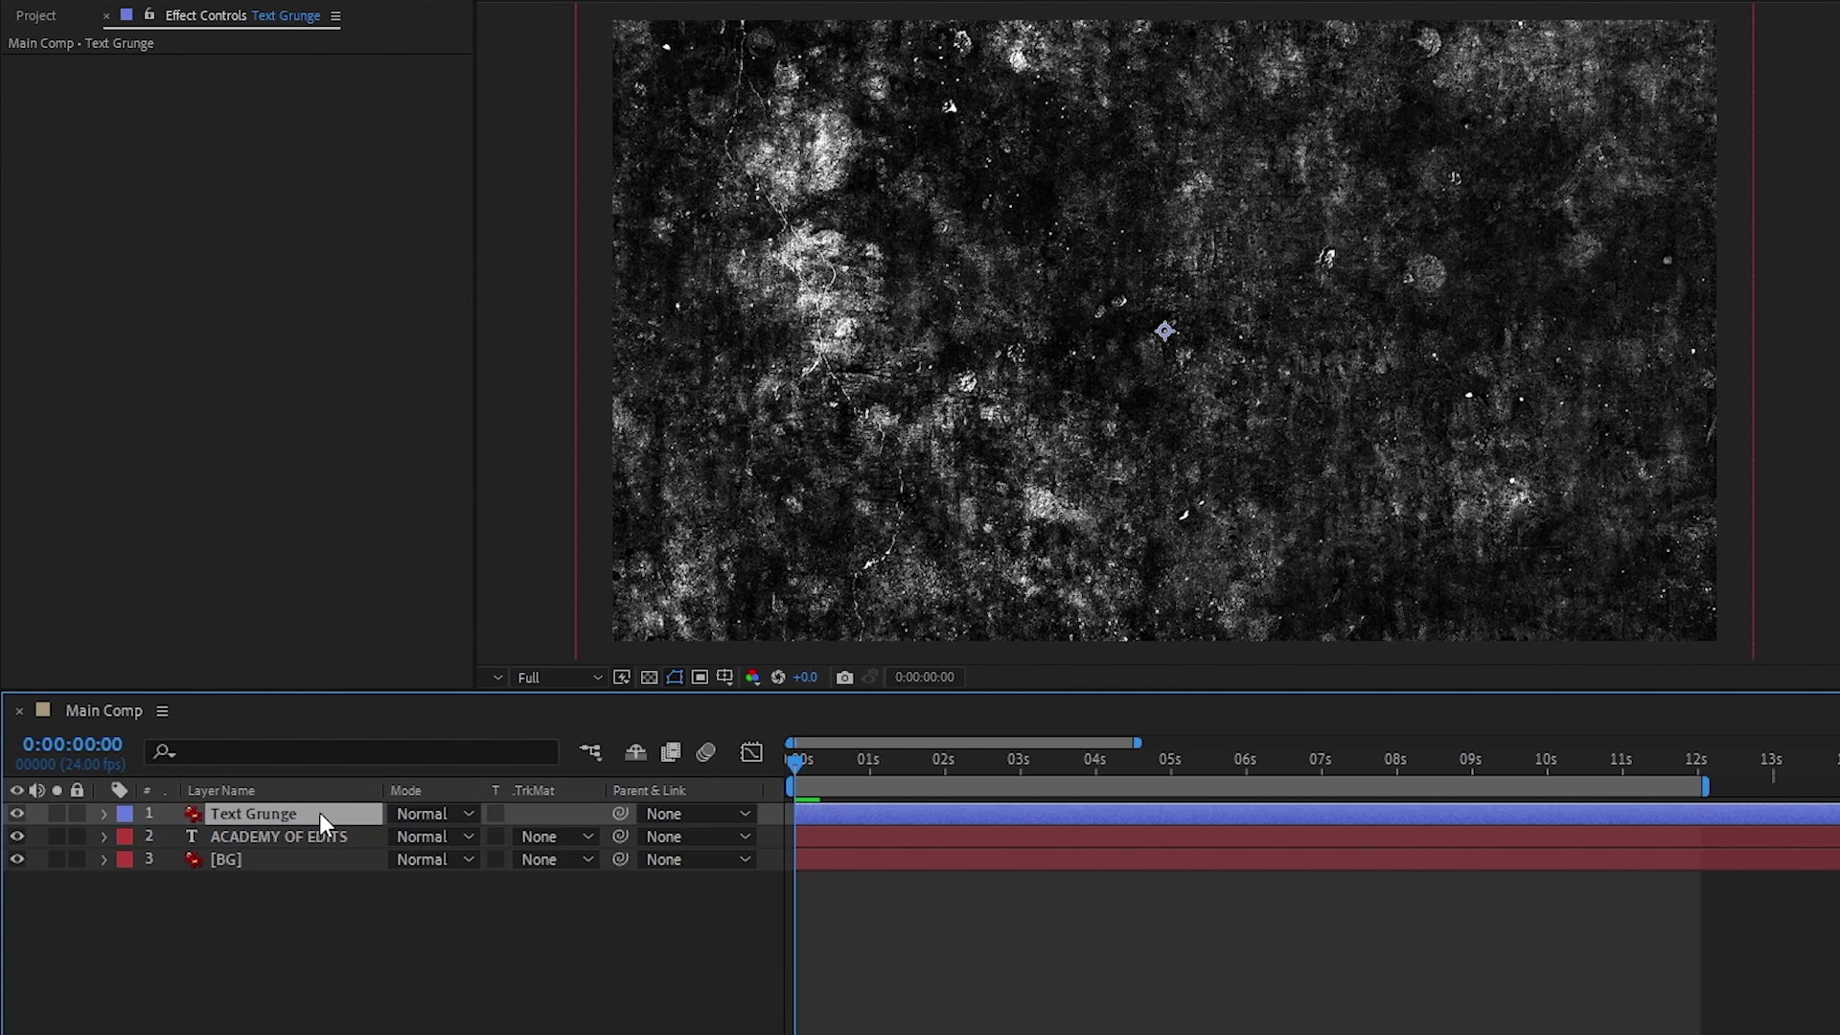
Step: Move Text Grunge below the title layer and set its track matte to Alpha Matte "ACADEMY OF EDITS"
drag(319, 812, 318, 847)
click(539, 836)
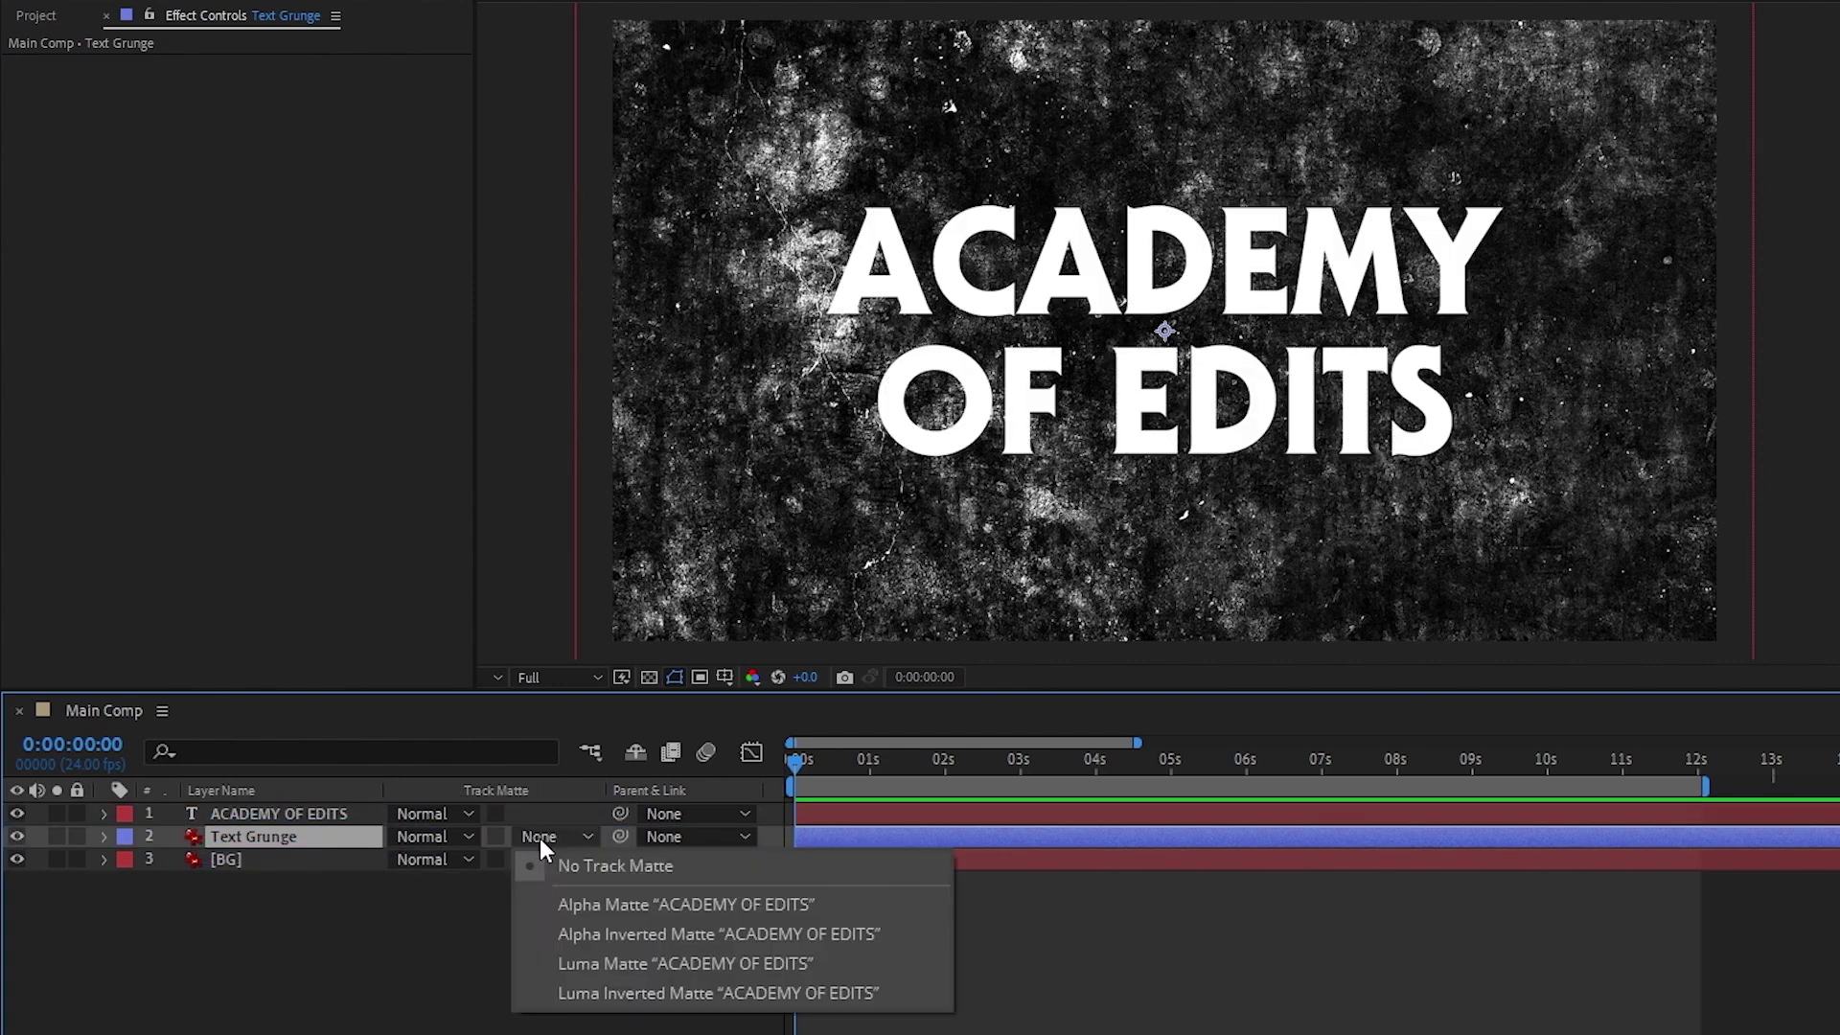
click(565, 893)
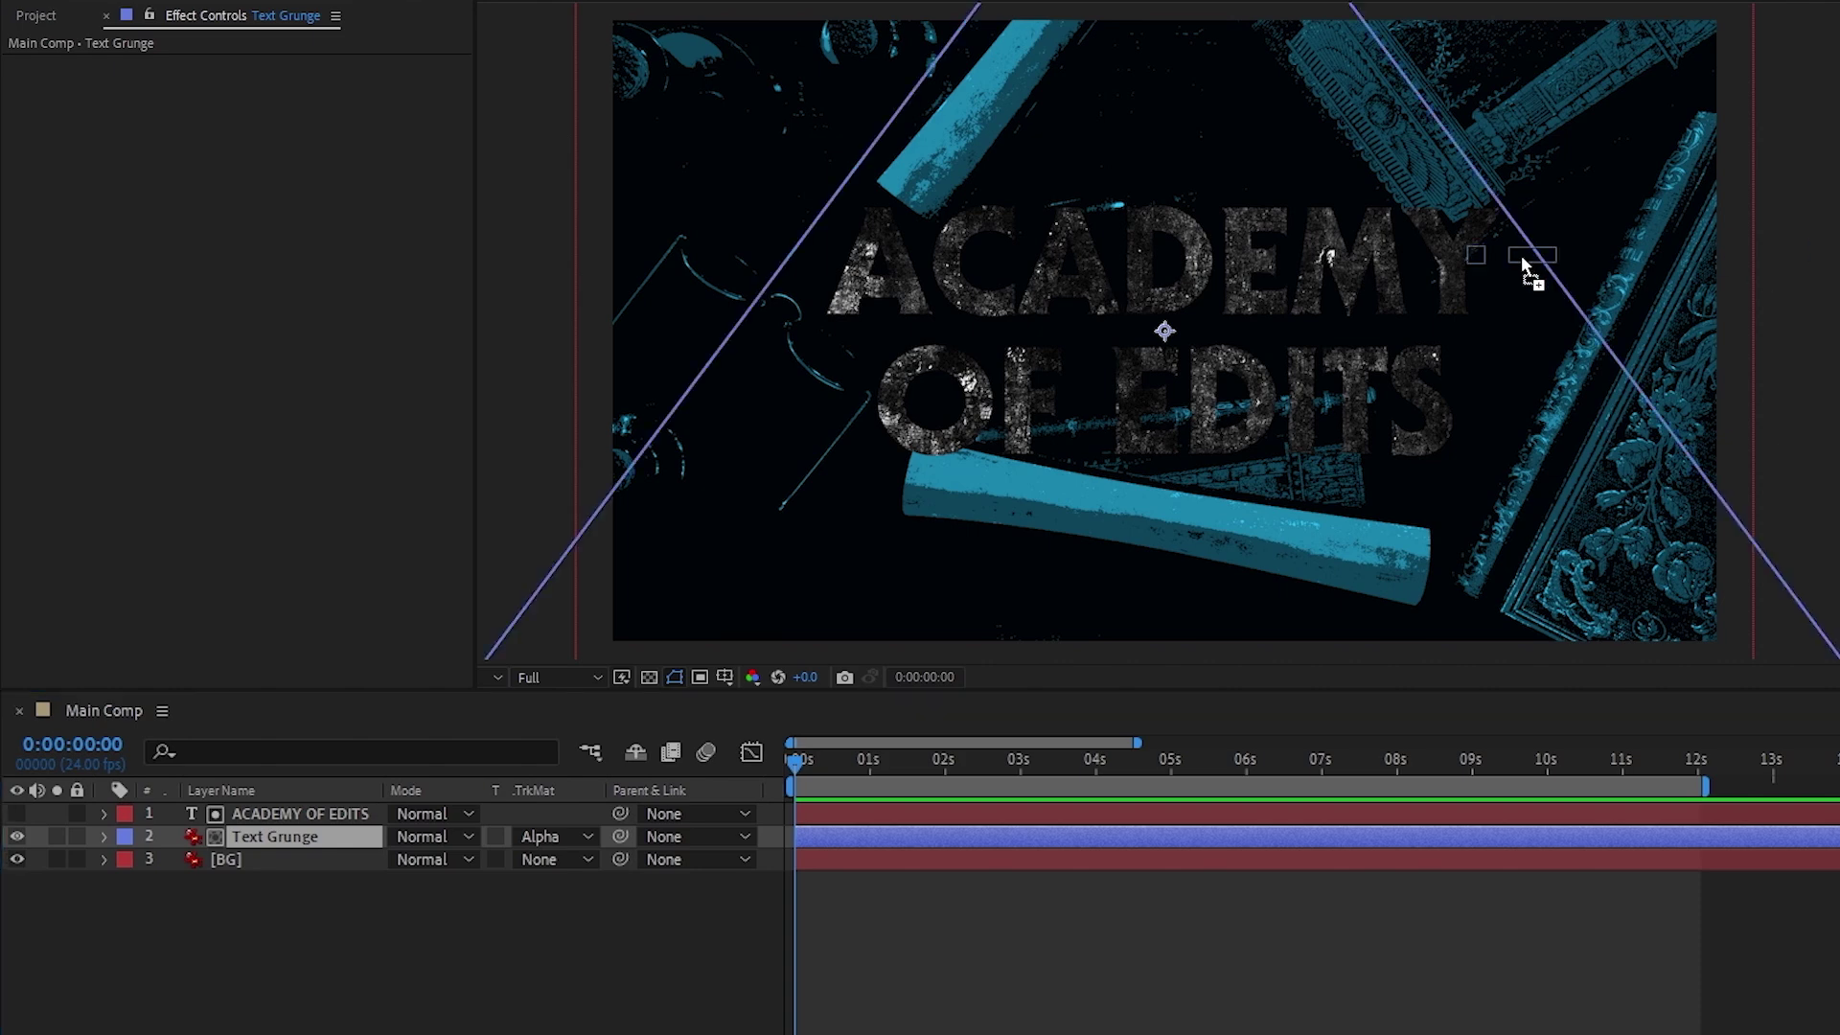
Step: Apply Levels and Tint to Text Grunge and set Tint's Map Black To colour to blue 1D87FF
drag(1520, 255, 1459, 228)
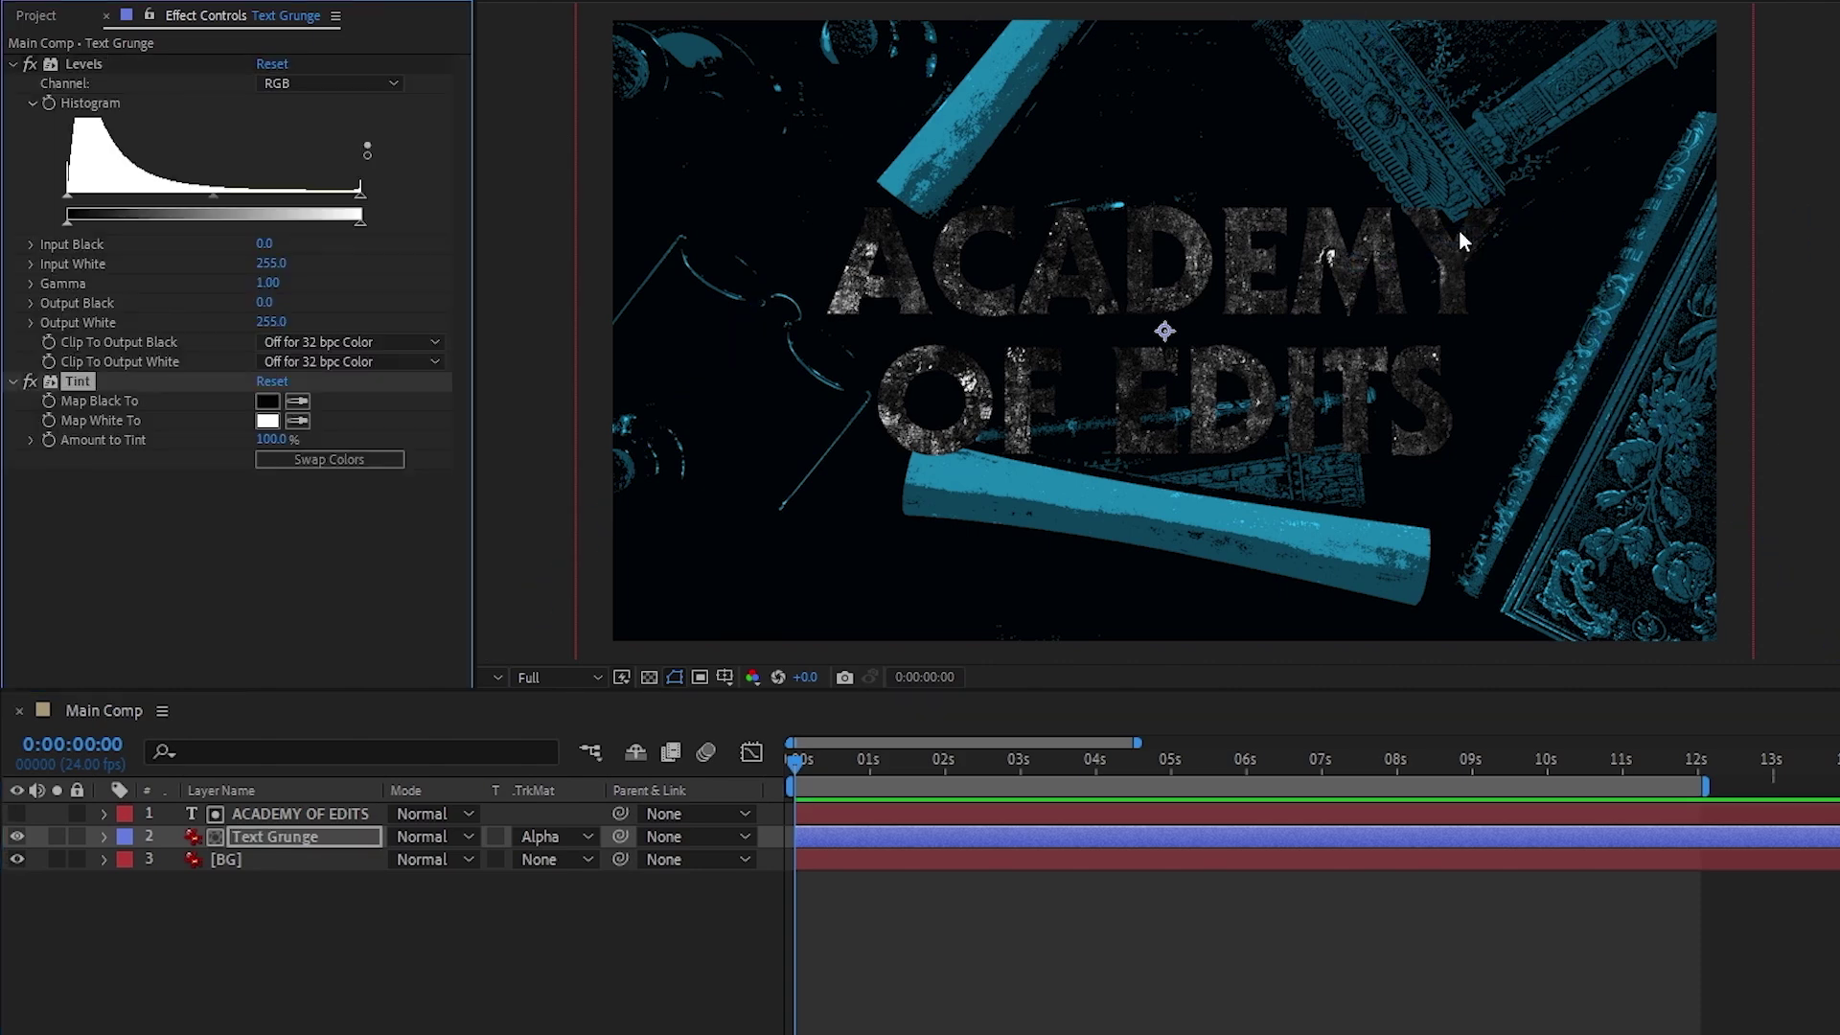
click(267, 378)
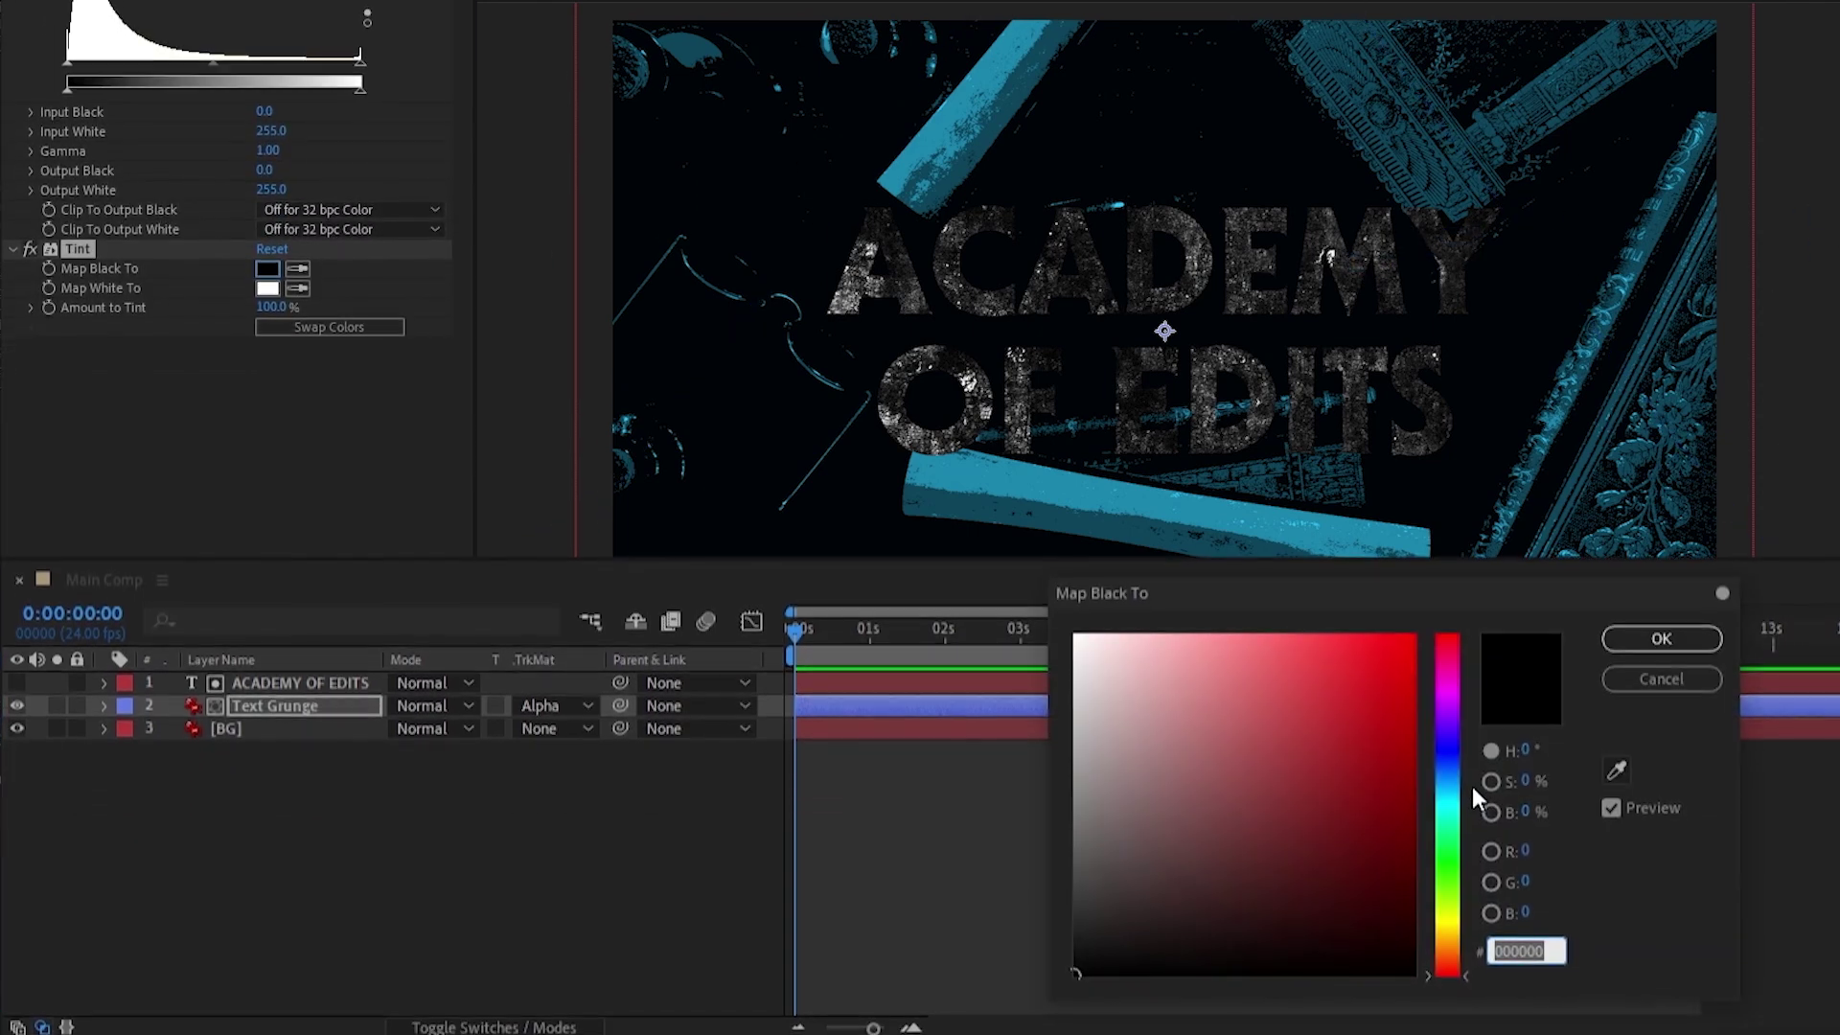
click(1448, 773)
click(1383, 624)
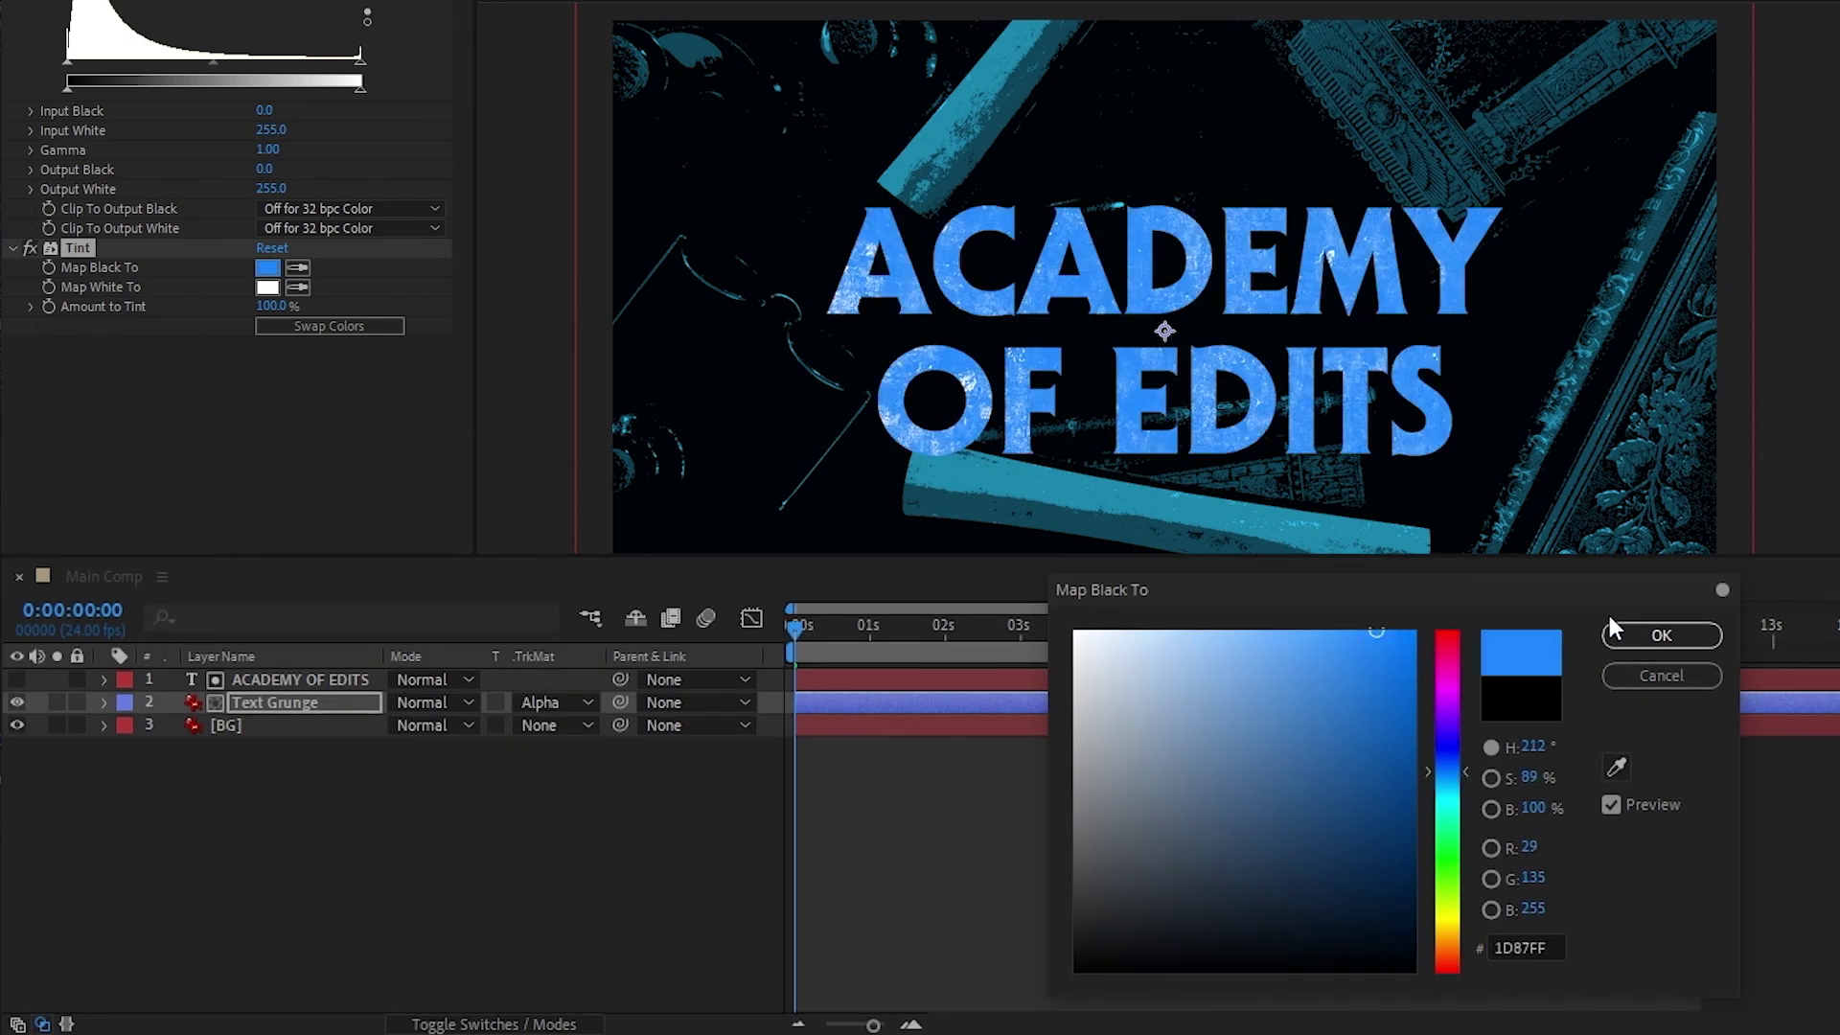
click(1663, 637)
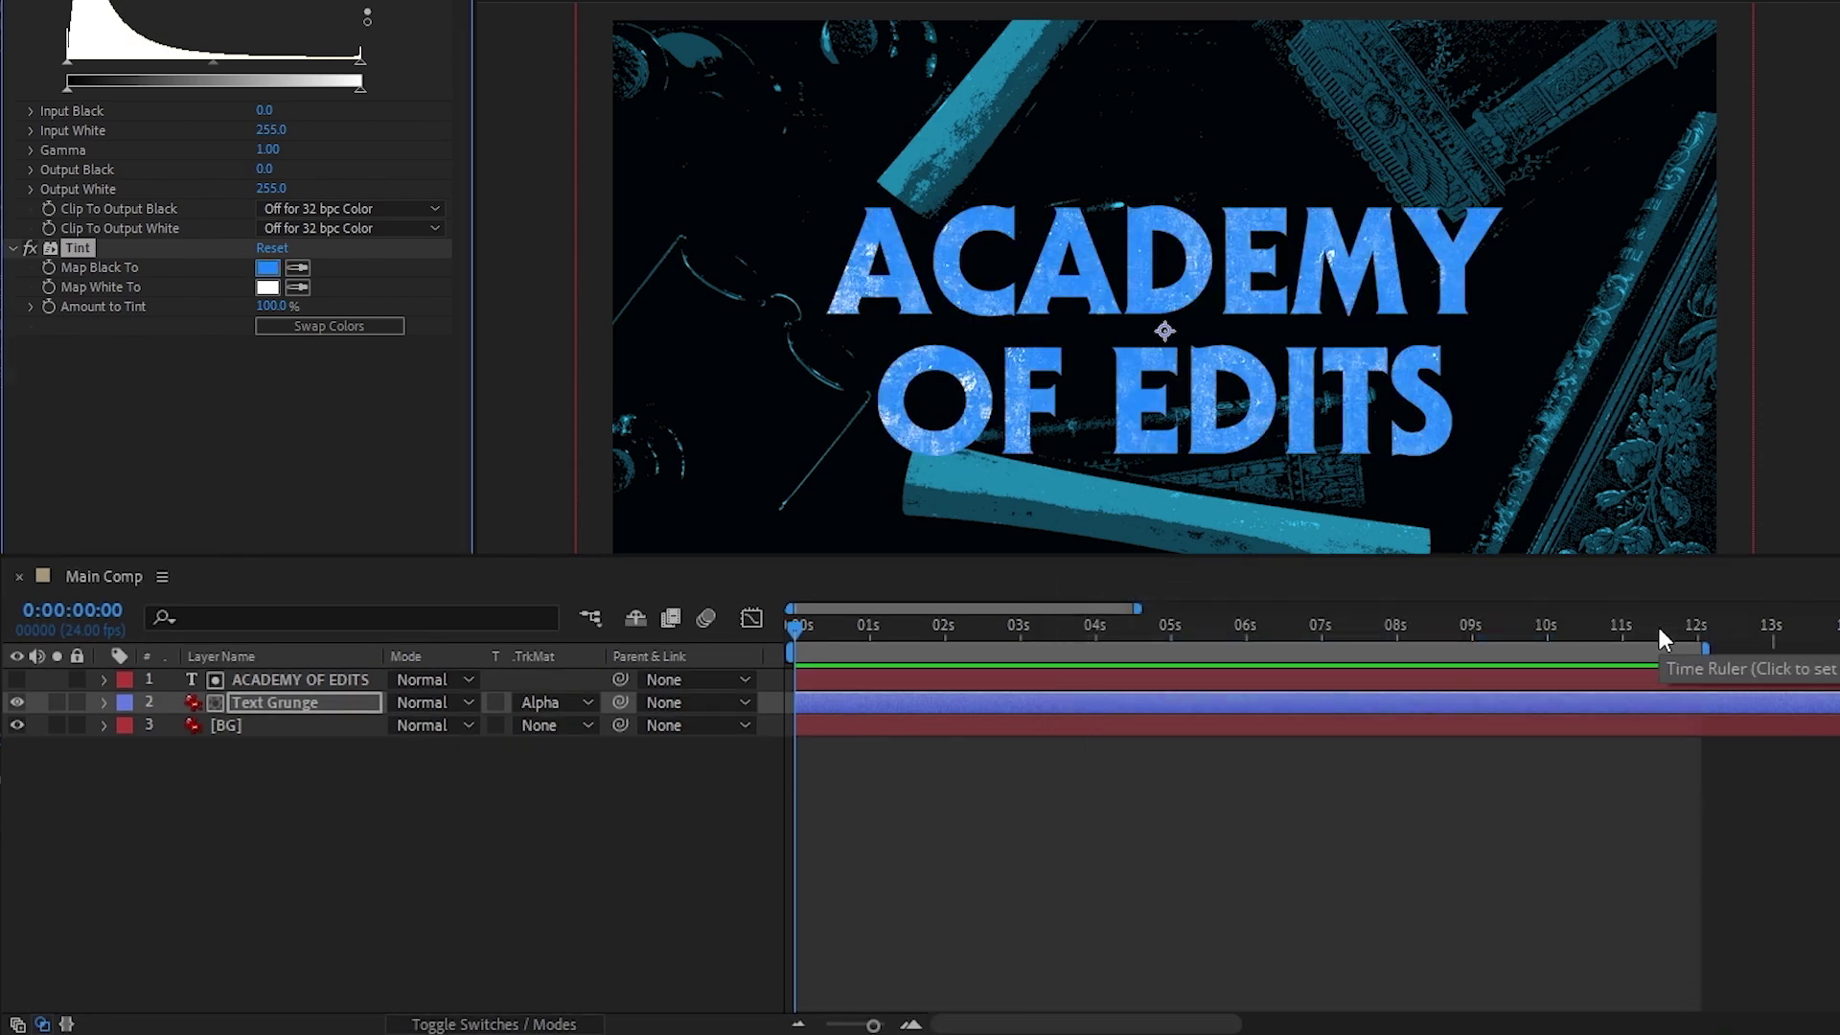
Step: Set the Map White To colour of Text Grunge's Tint effect to pale blue E0F2FF
click(267, 287)
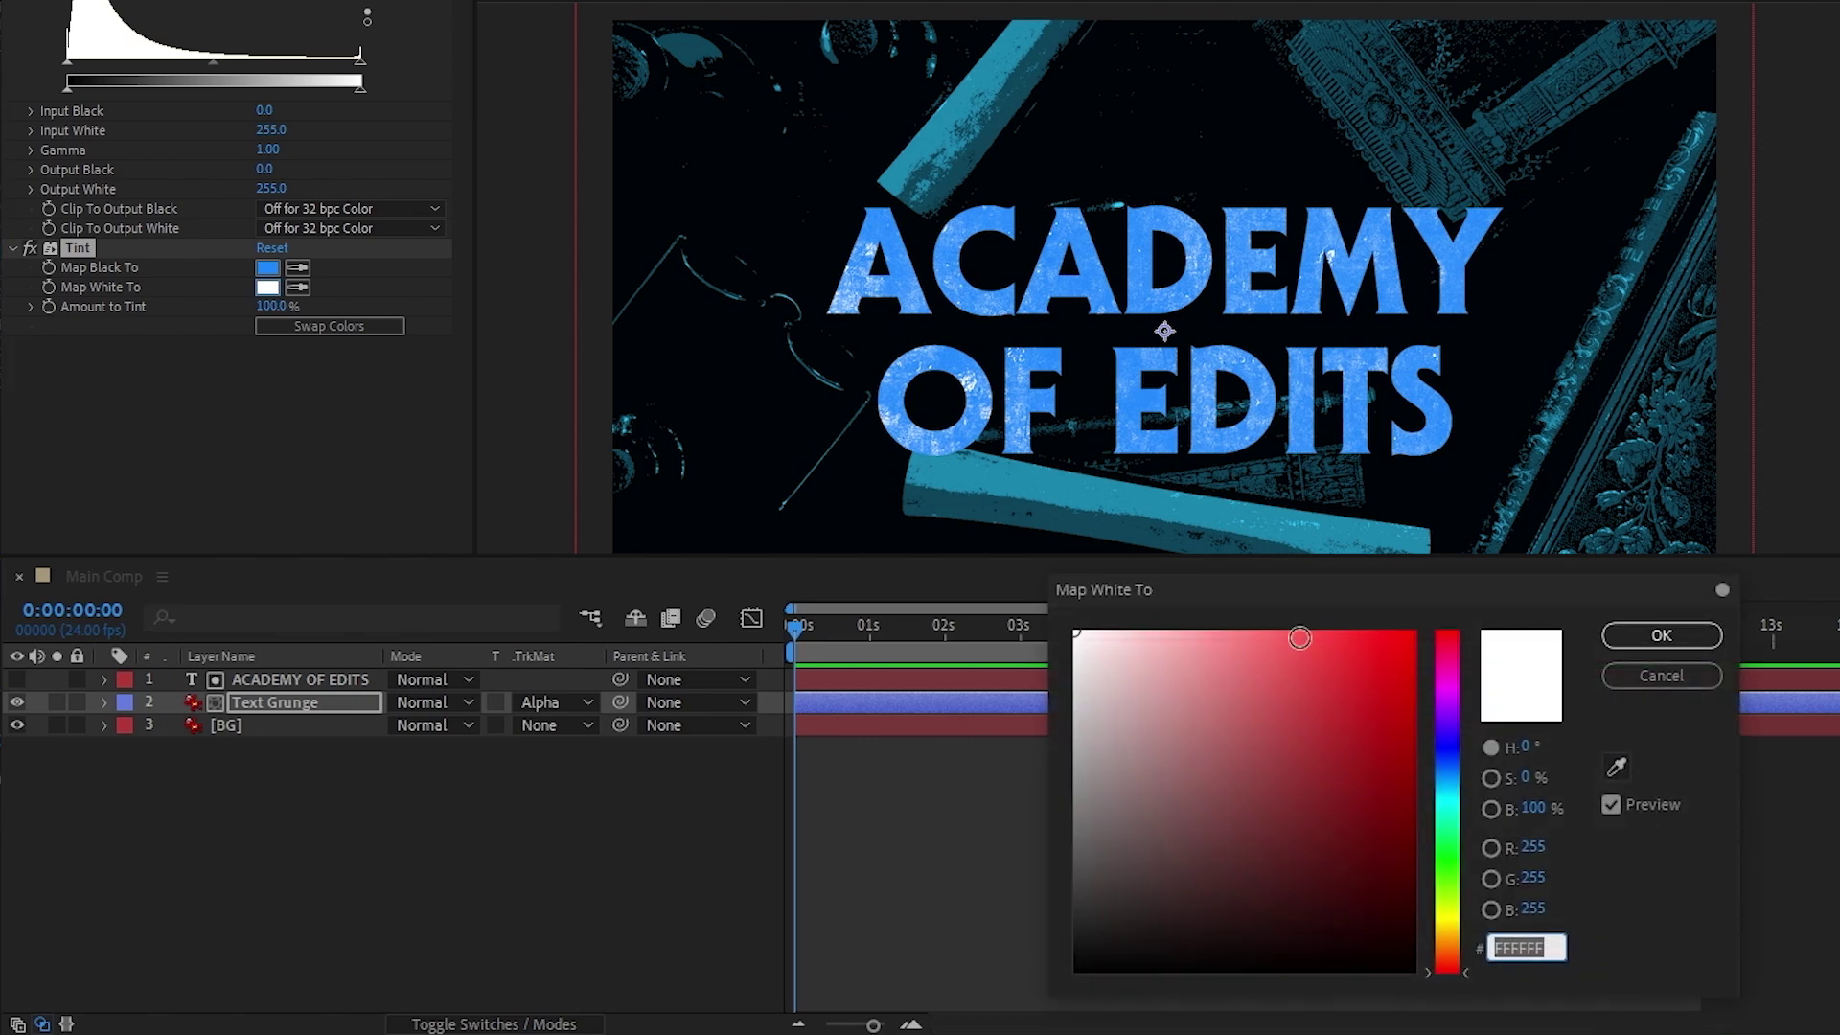
click(1448, 776)
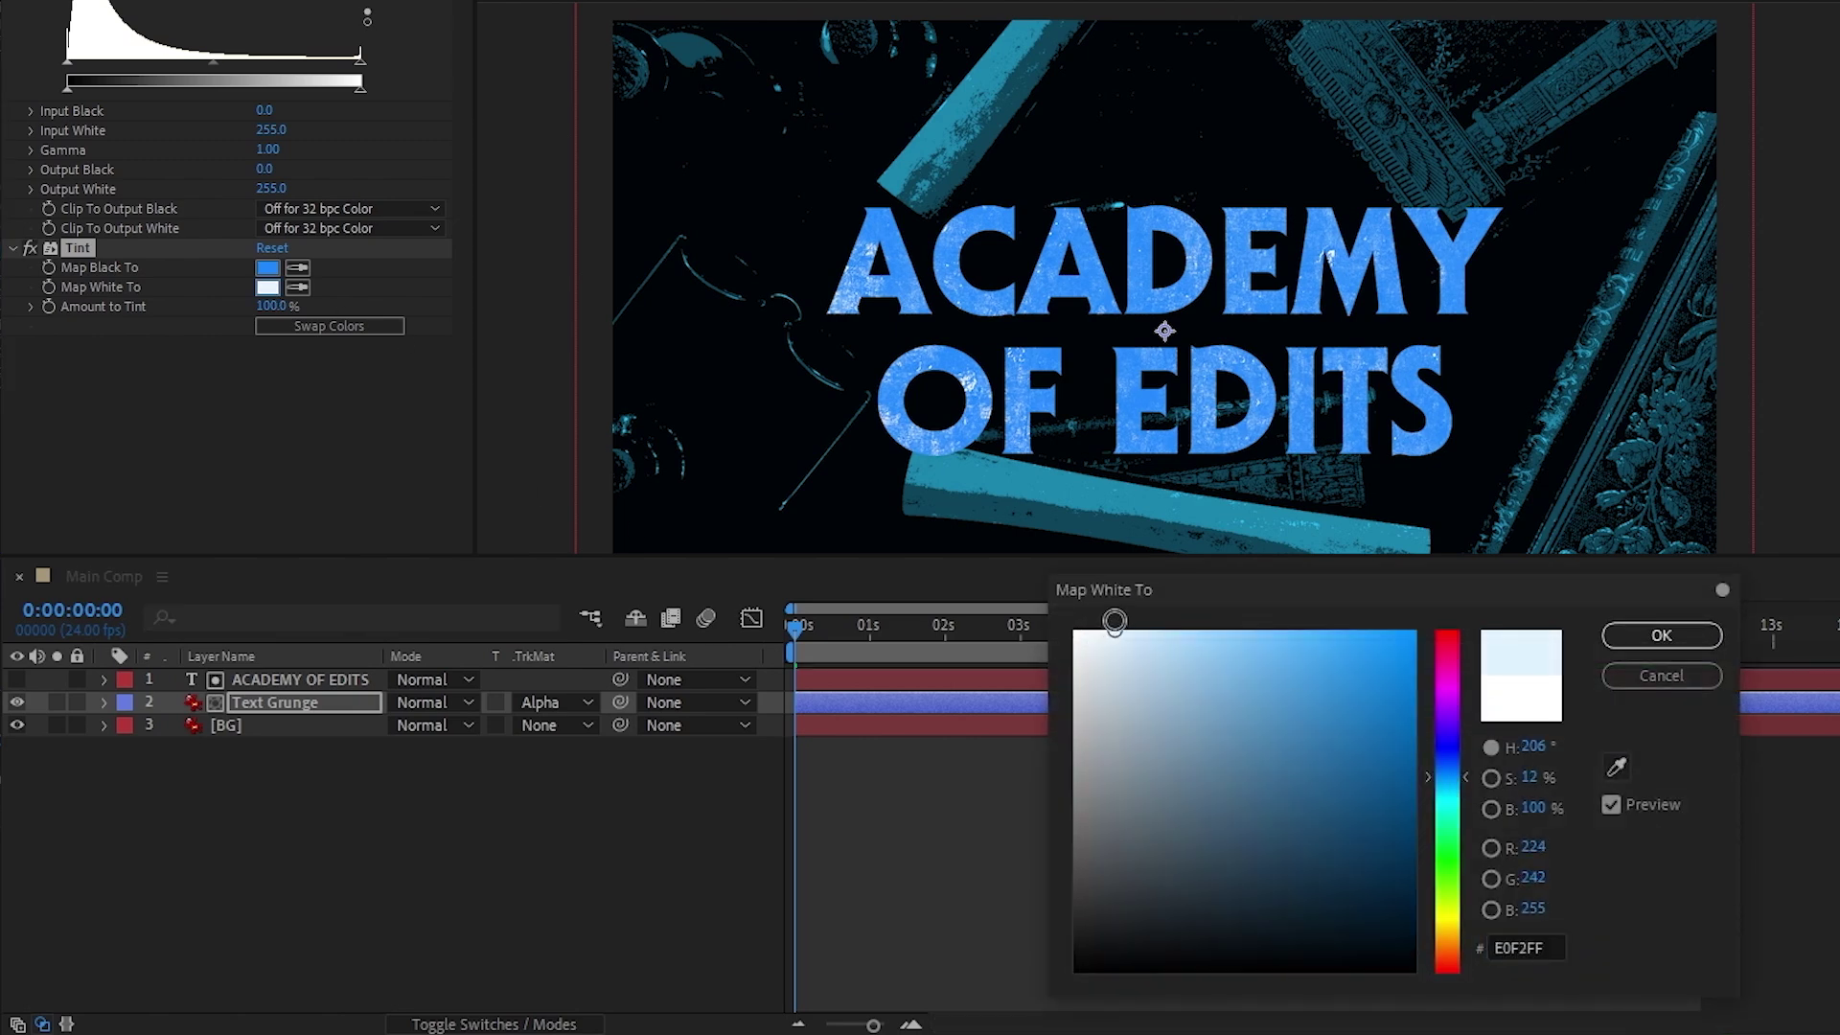
click(1609, 634)
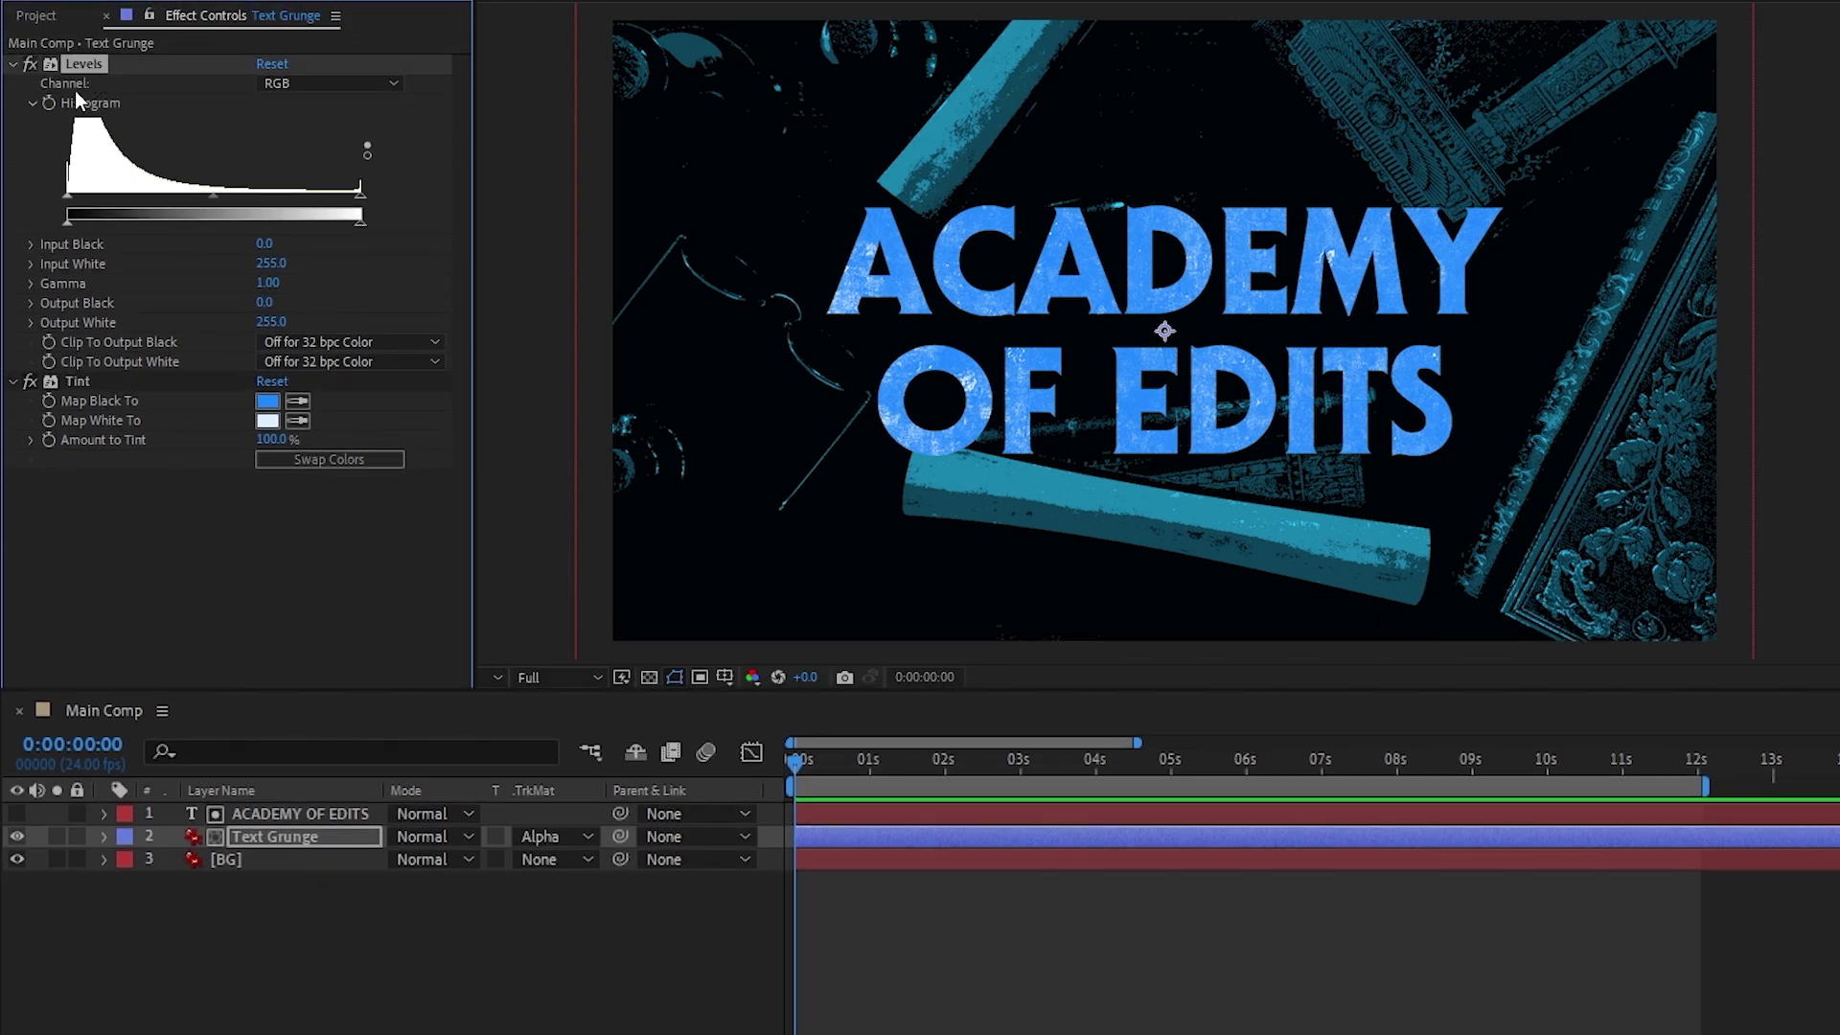
Step: Keyframe Text Grunge's Levels Histogram with Input Black 164 at 0 seconds, and Input Black 0 and Input White 9 at 3 seconds
drag(69, 198, 147, 208)
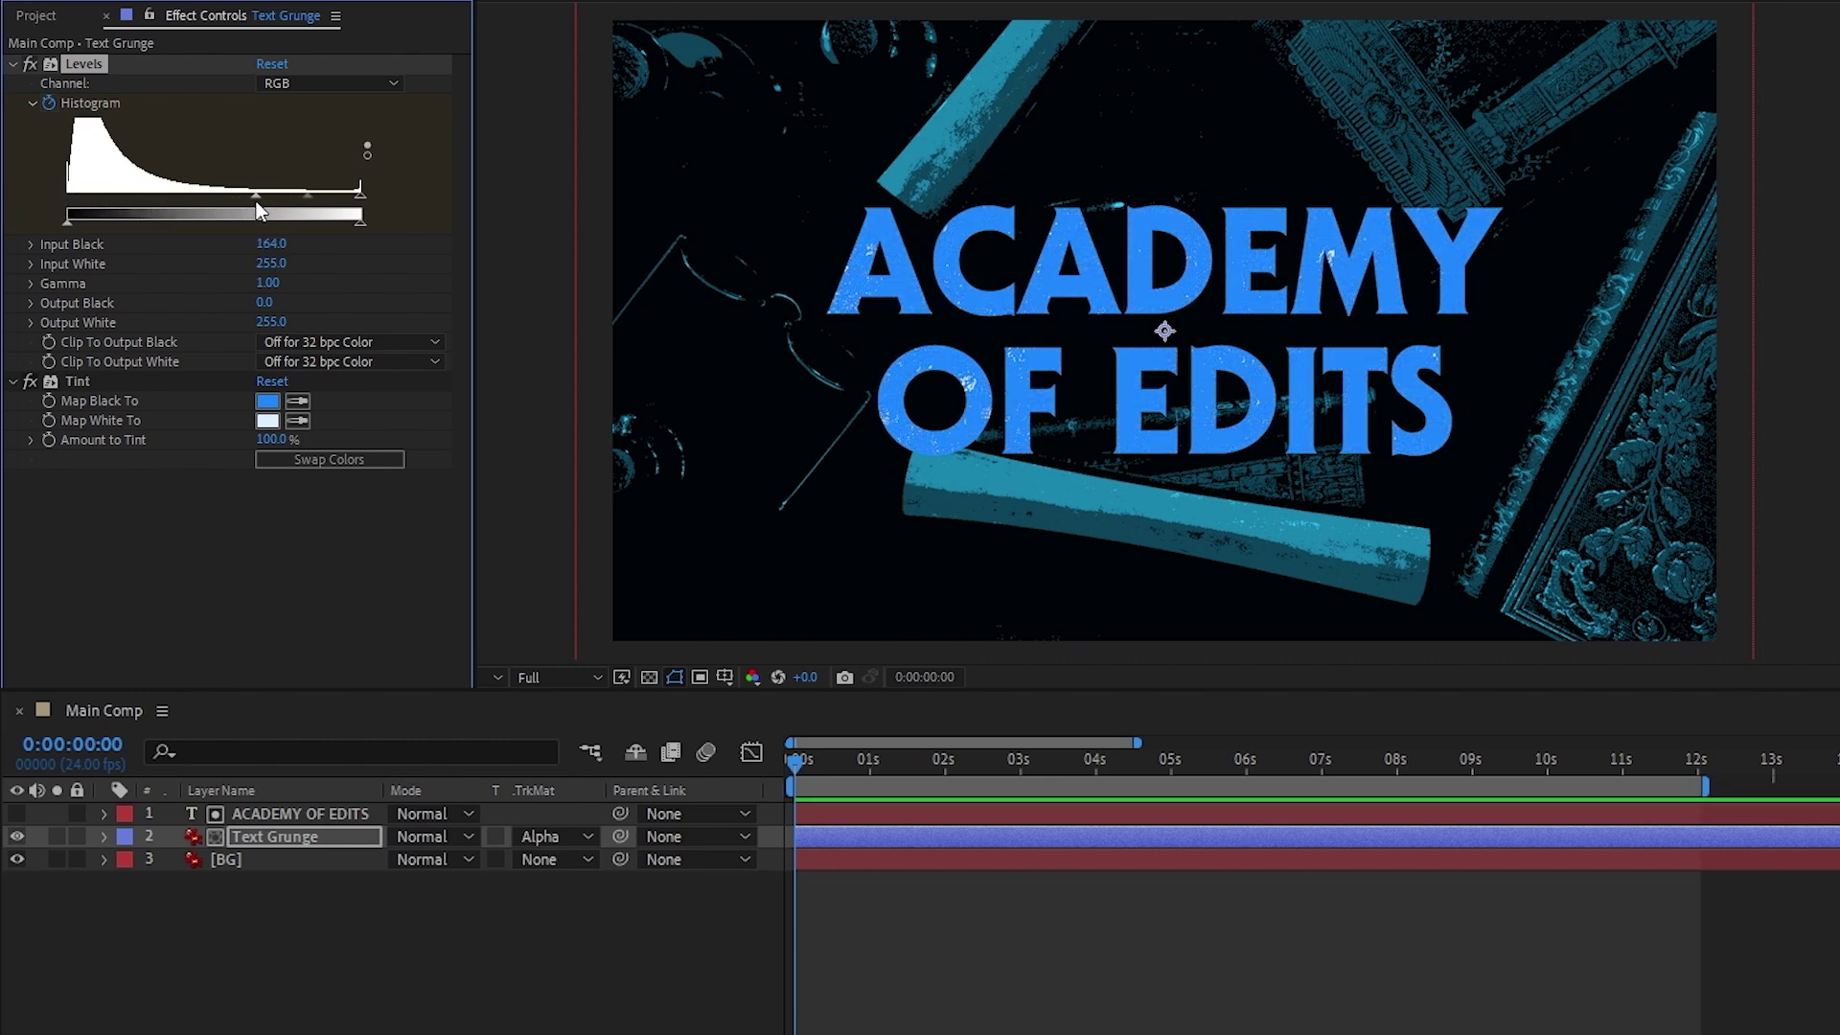
click(1021, 765)
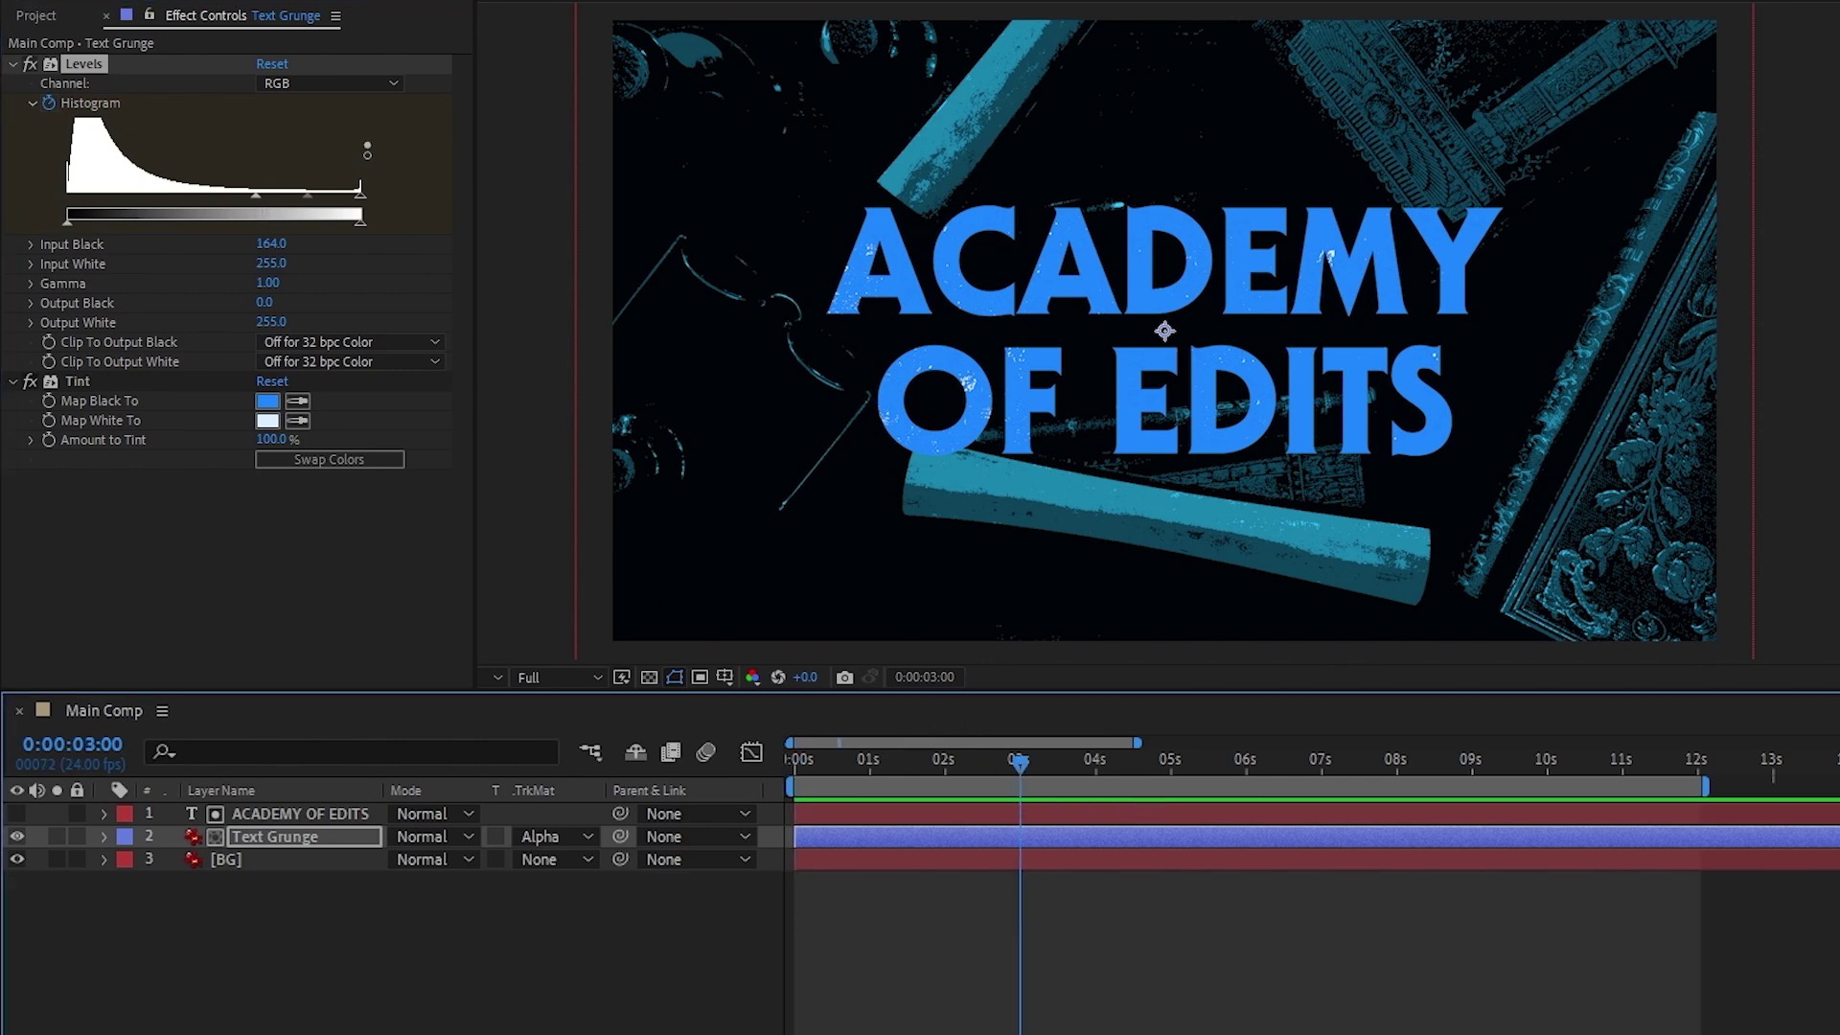
drag(256, 196, 42, 203)
drag(357, 196, 77, 196)
Step: Ease both Histogram keyframes on Text Grunge and preview the text animation from the start
key(u)
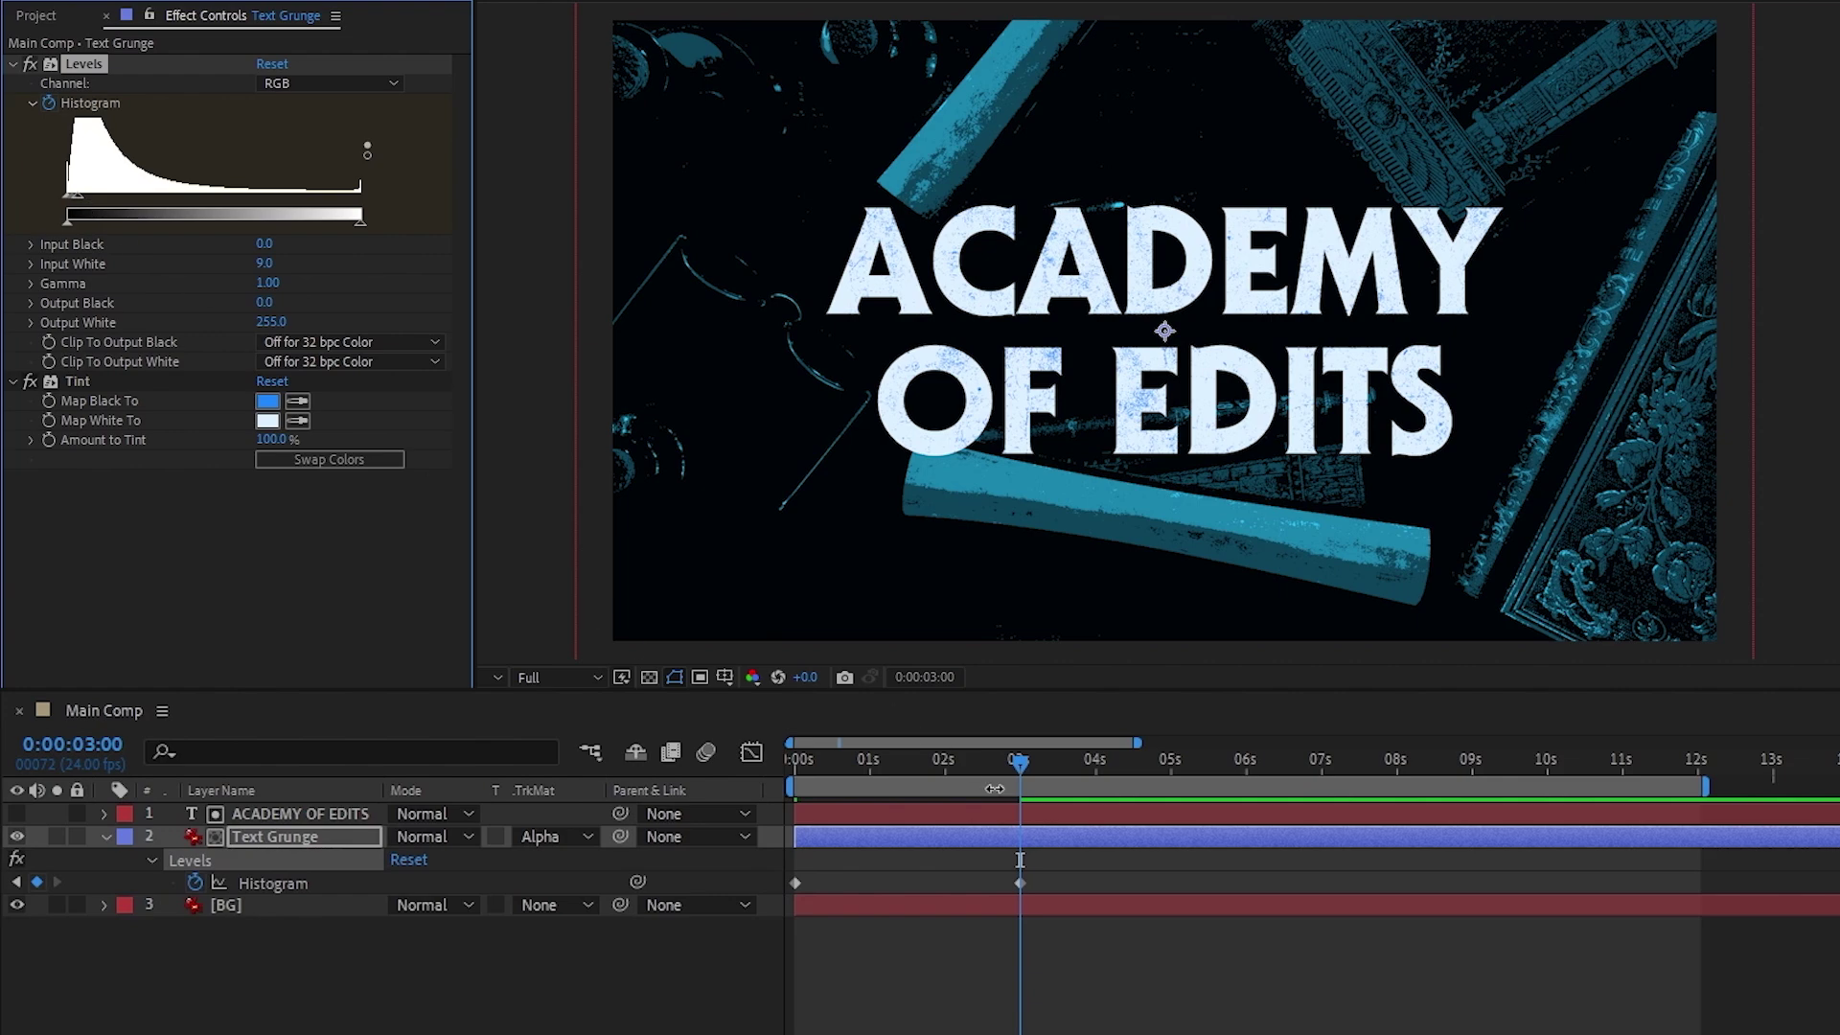
drag(1064, 858, 782, 886)
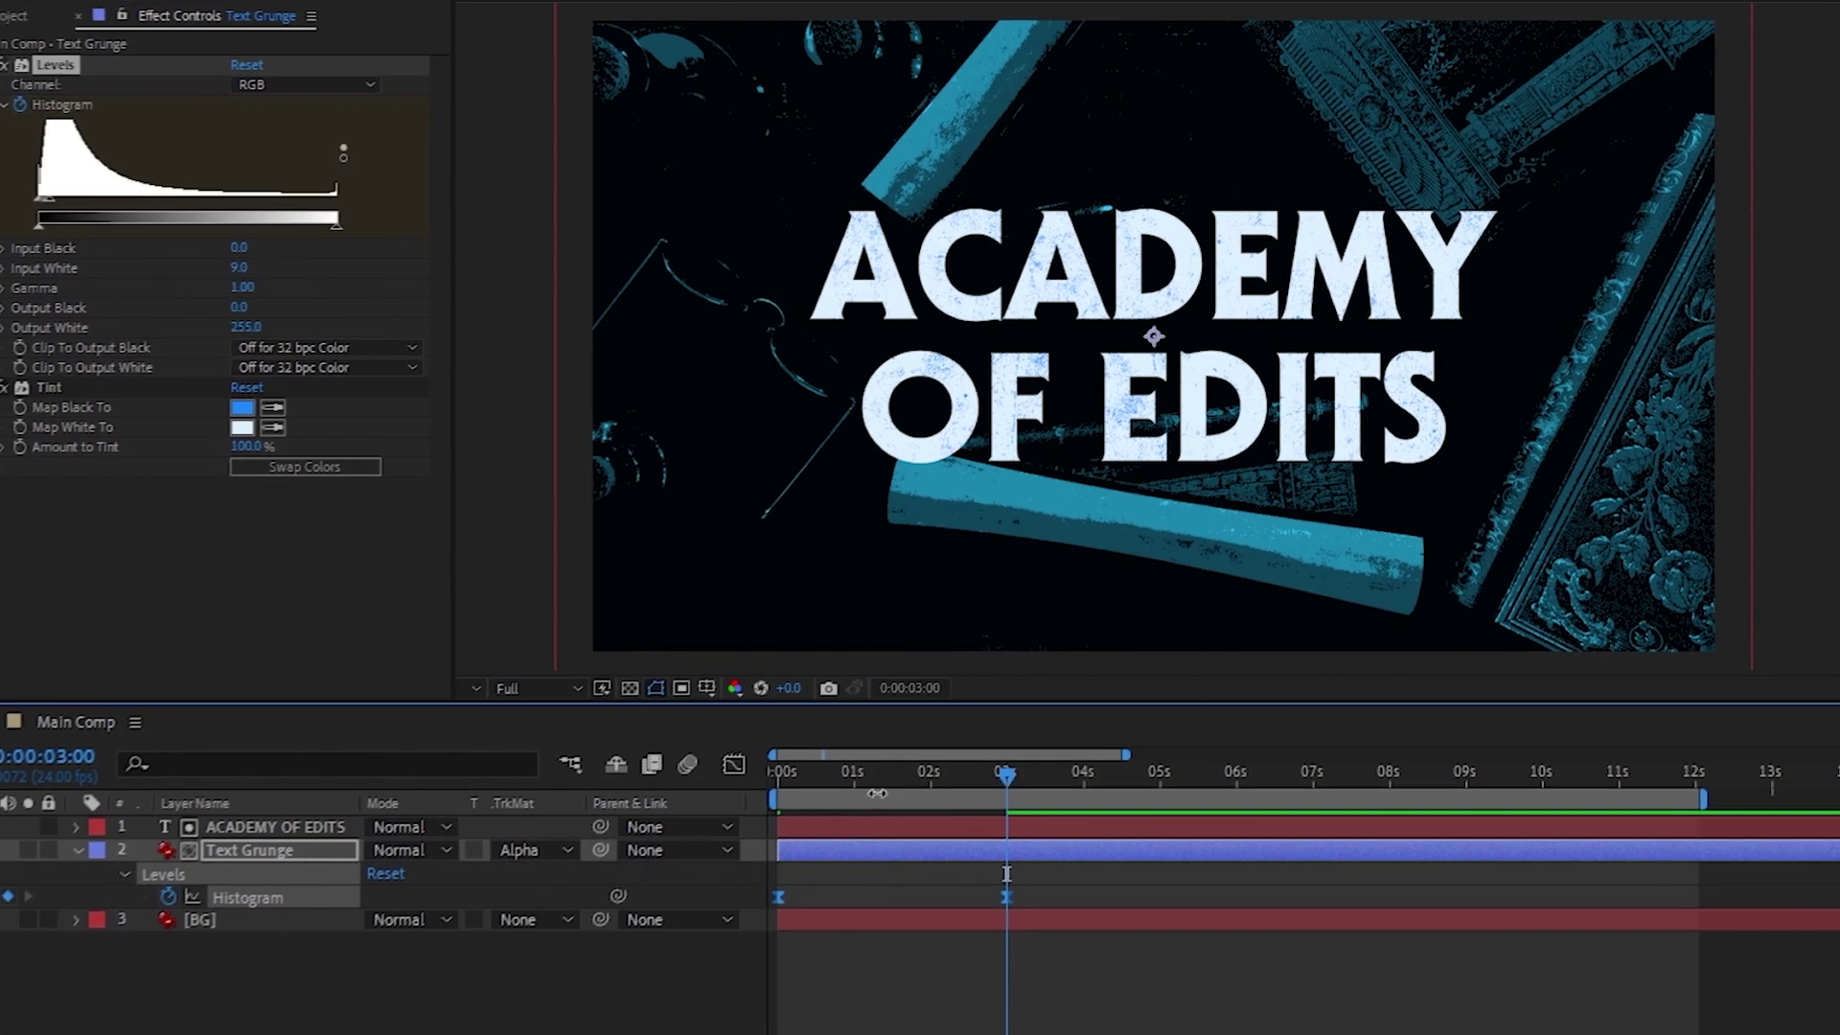
key(Home)
key(space)
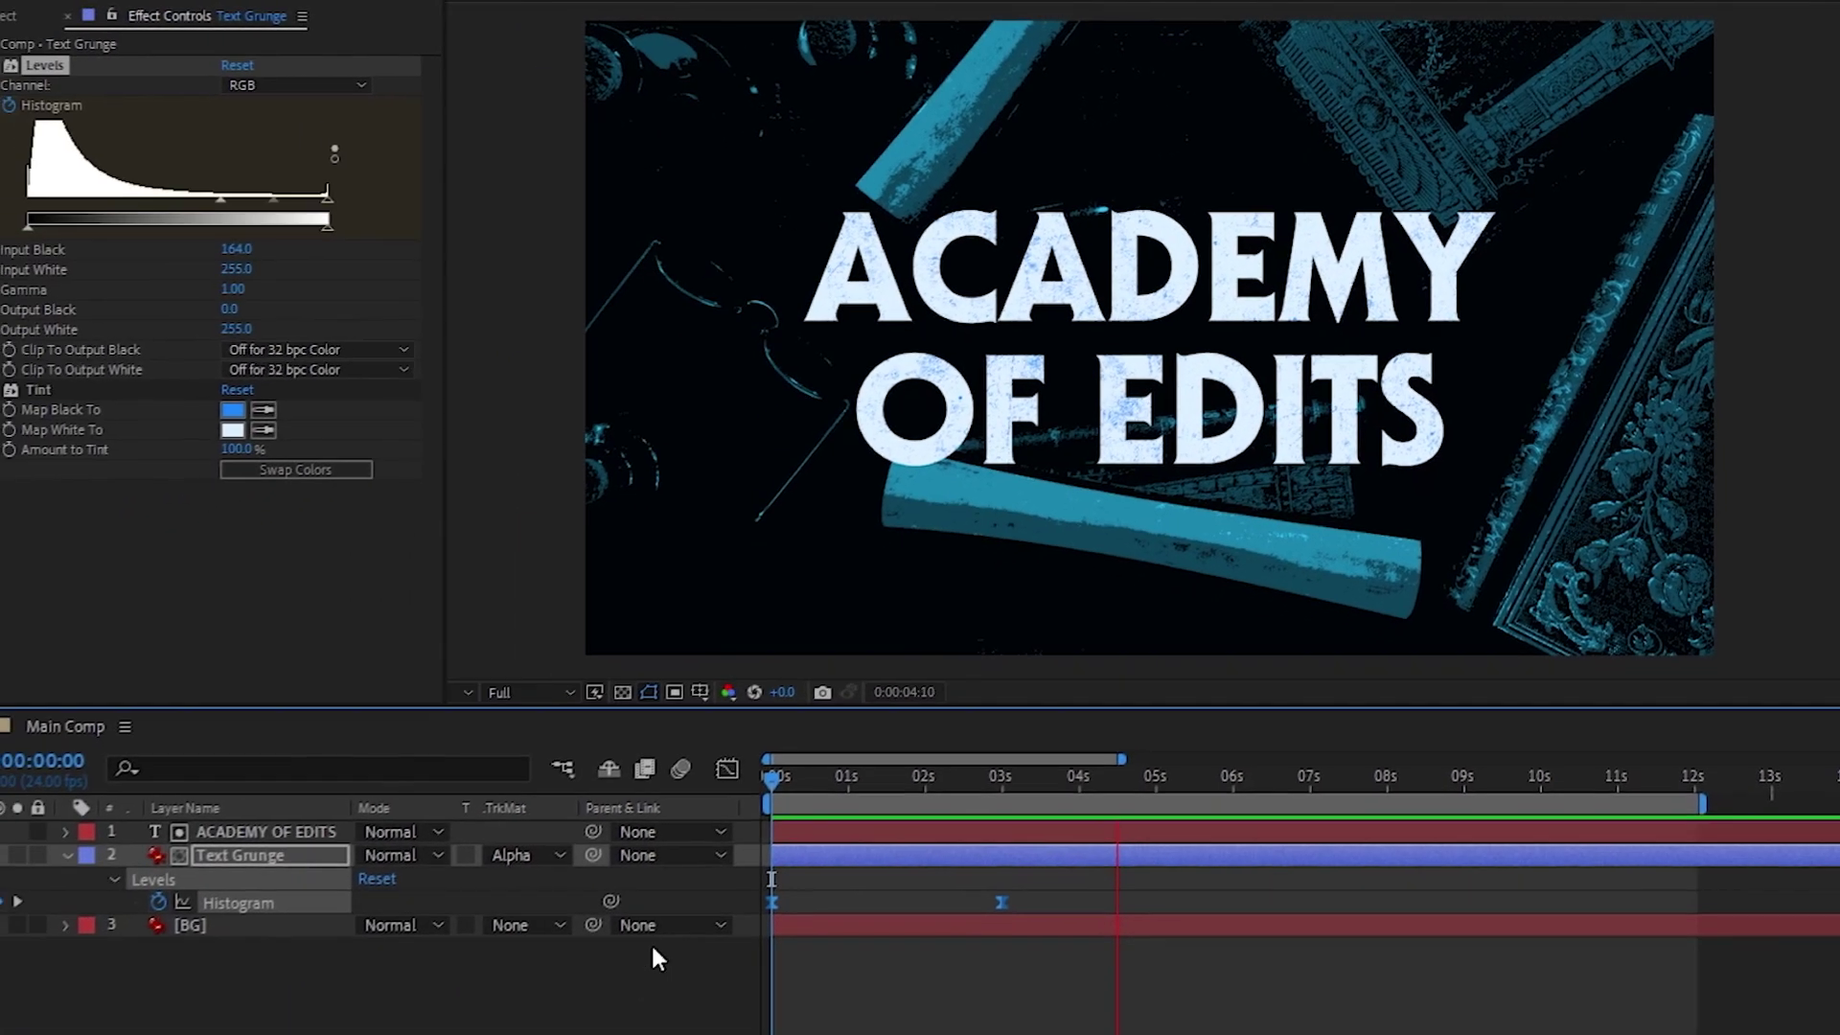
key(space)
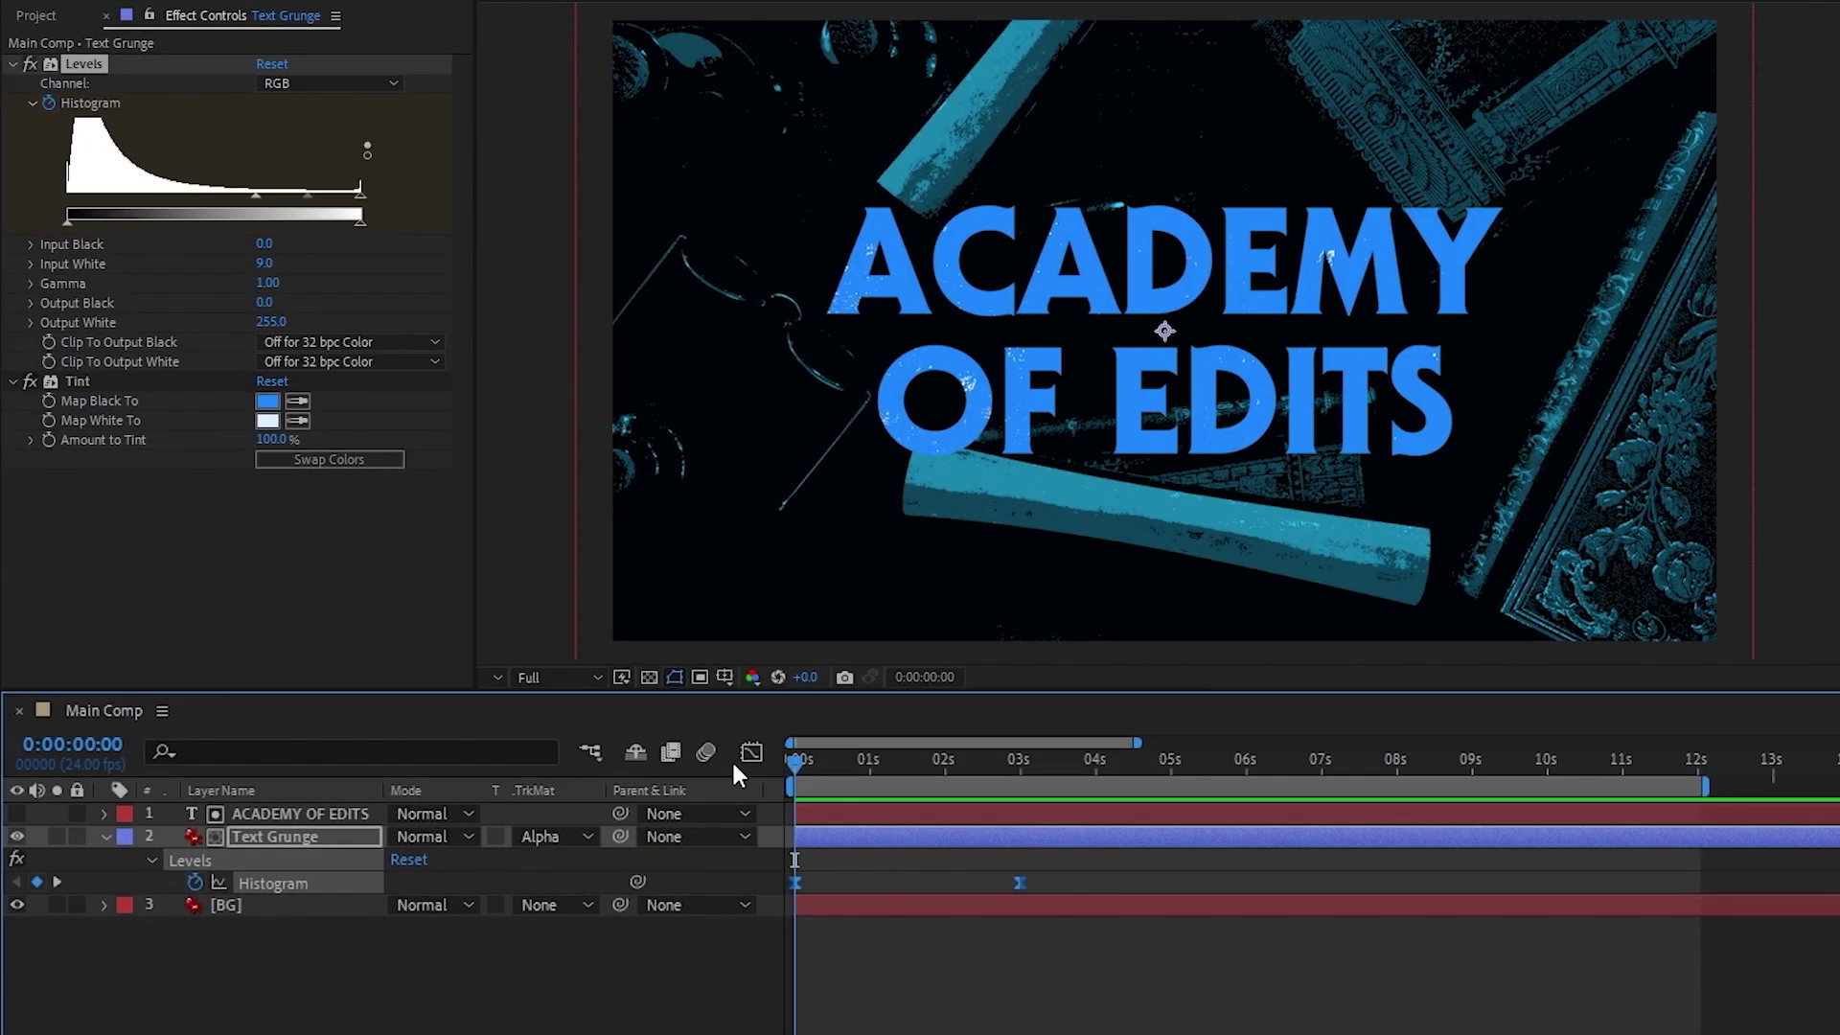
Step: Keyframe Tint's Map White To at 3 seconds, and at 0 seconds sample the blue Map Black To colour for it
drag(831, 762, 1021, 766)
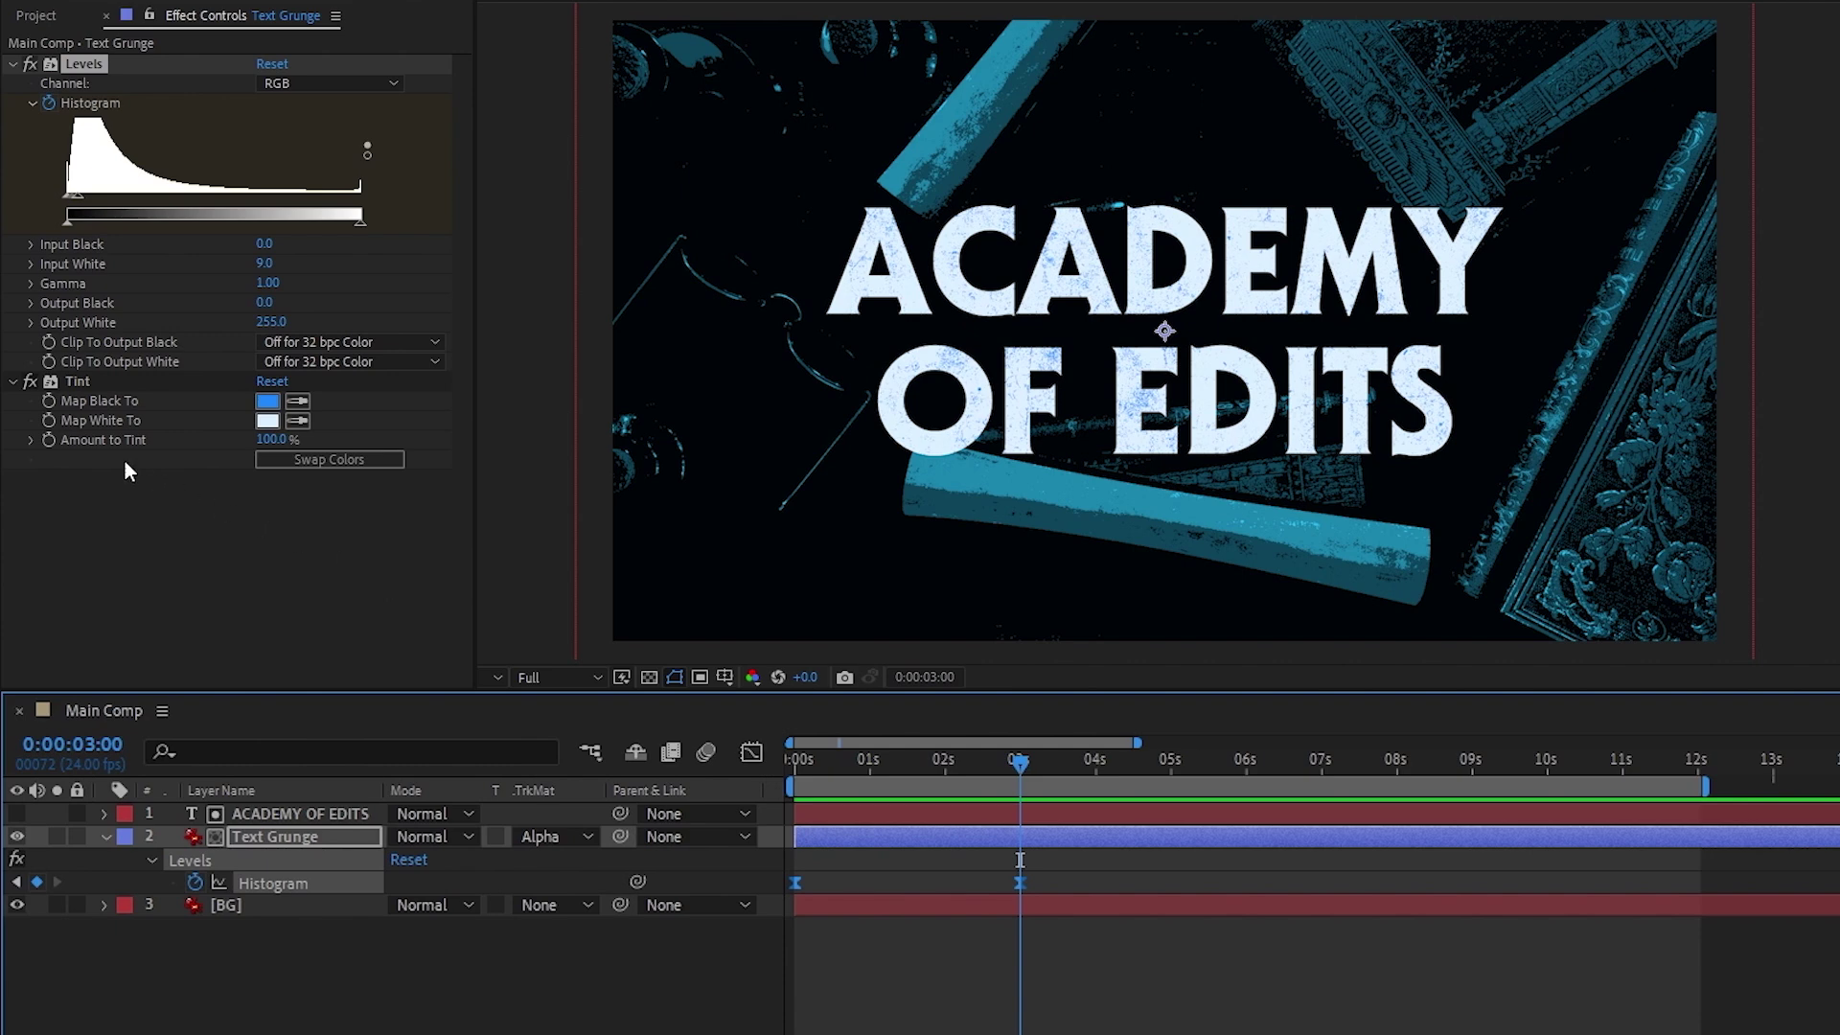
click(49, 420)
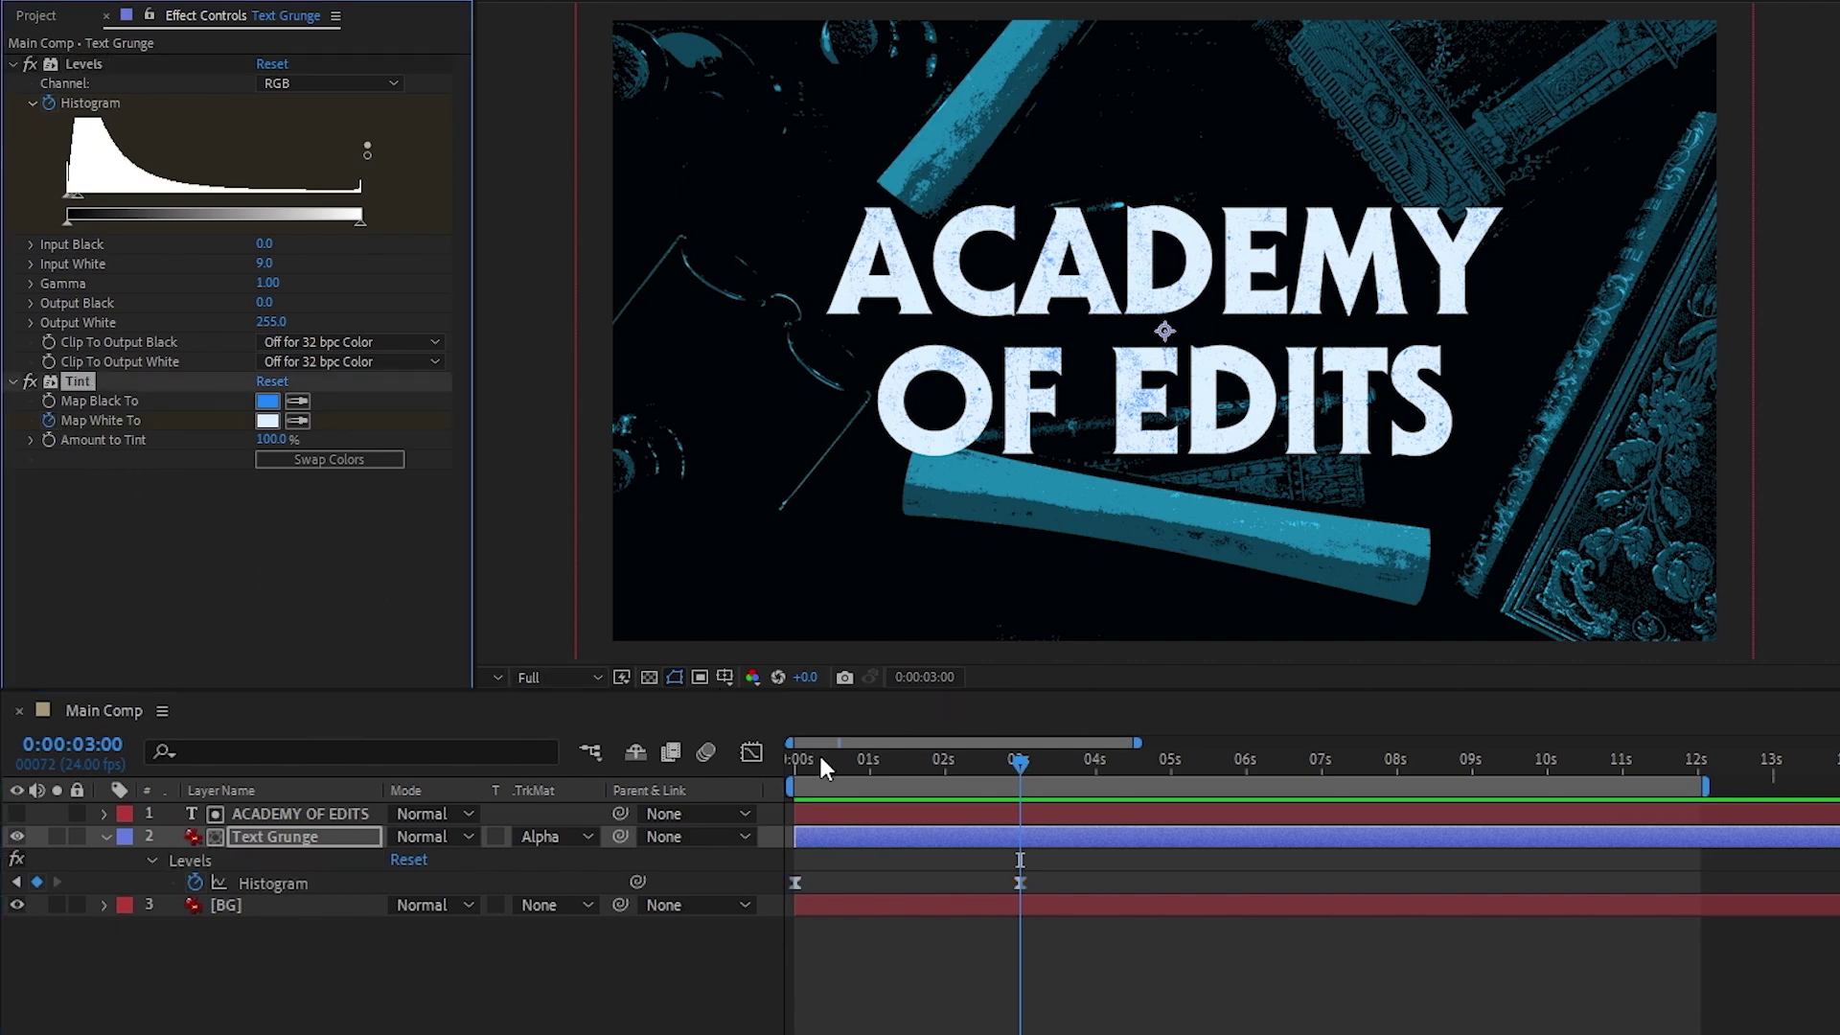
drag(818, 760, 739, 765)
click(298, 421)
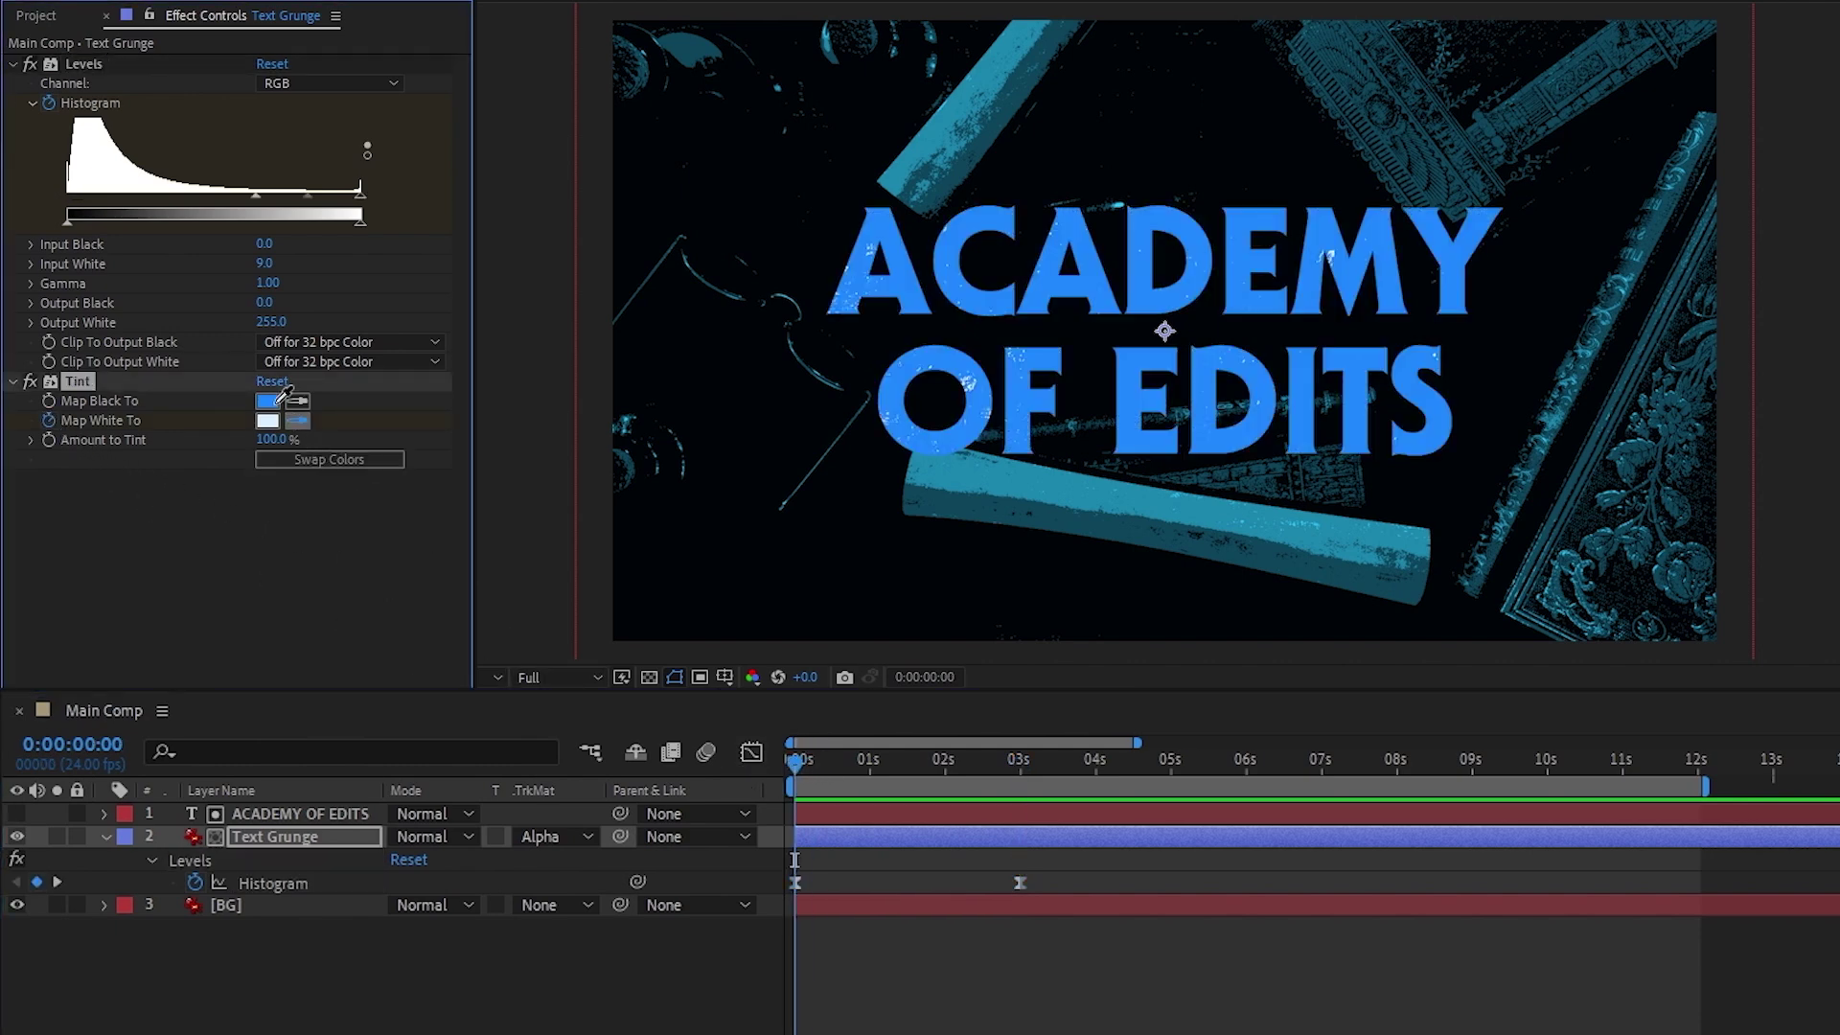
click(272, 403)
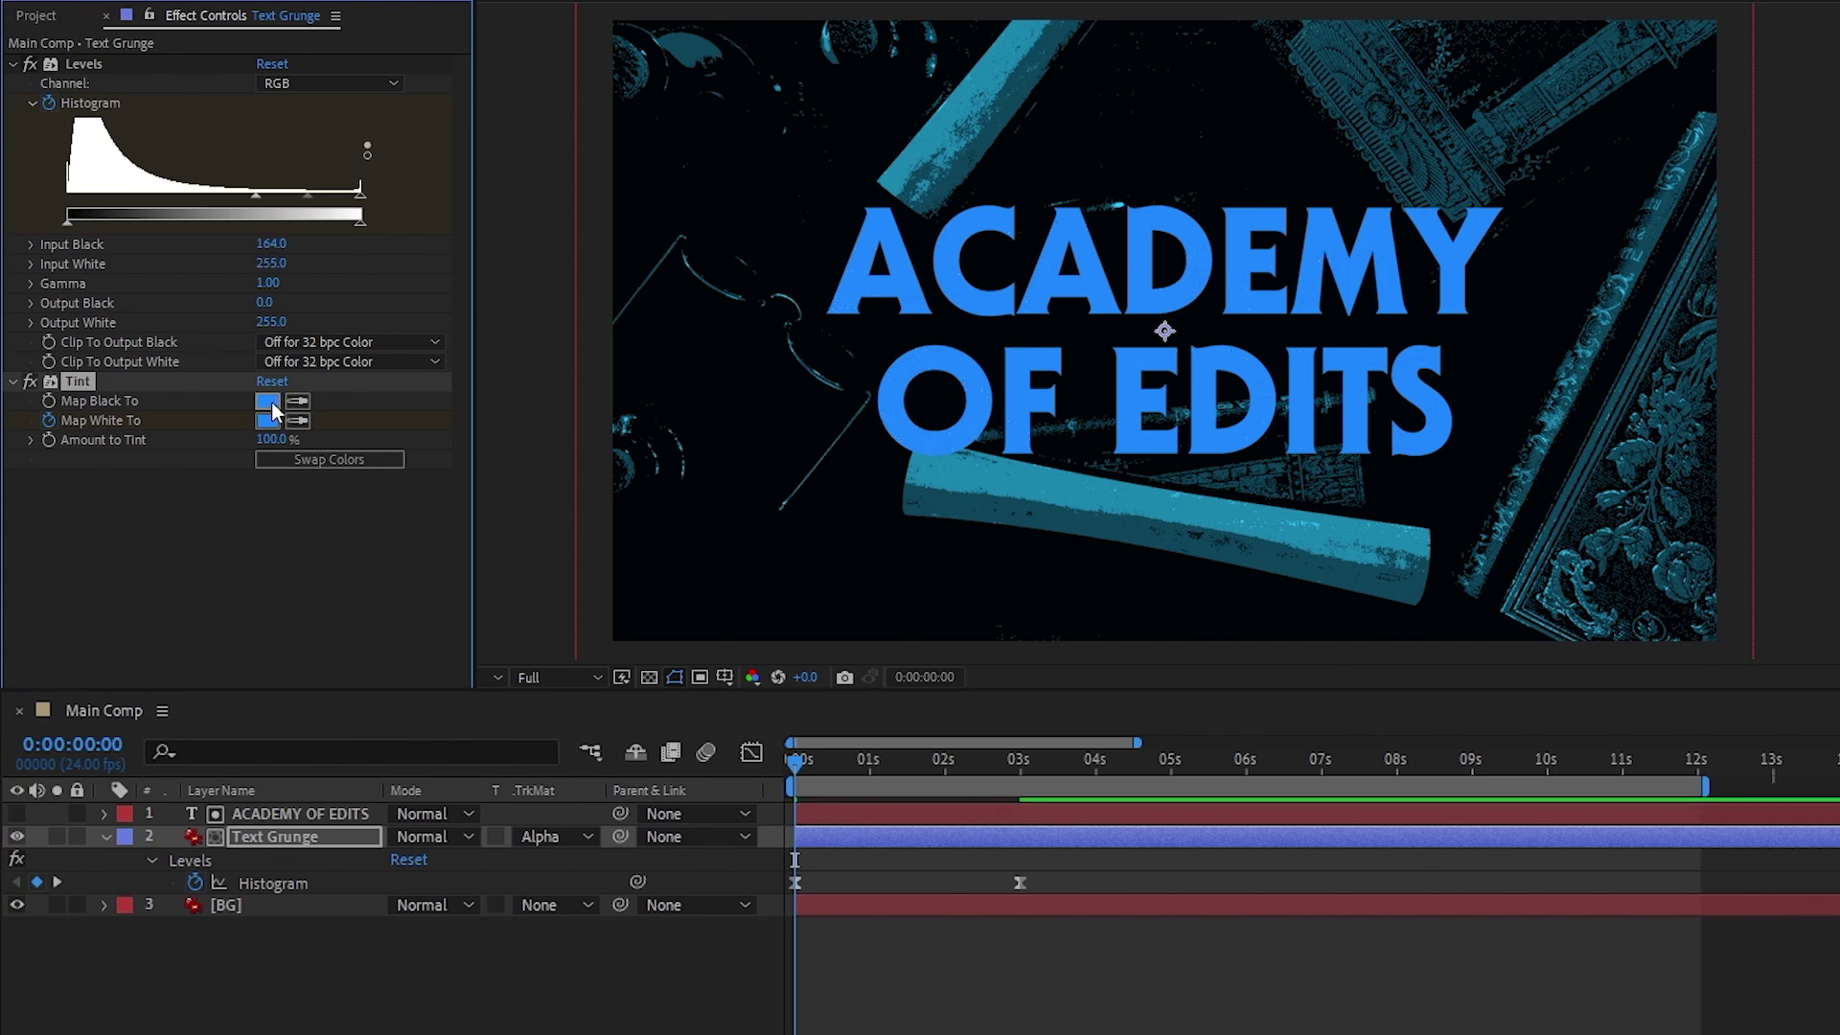
Step: Preview the title animation, add a camera to Main Comp, and turn the title text, Text Grunge and BG into 3D layers
key(space)
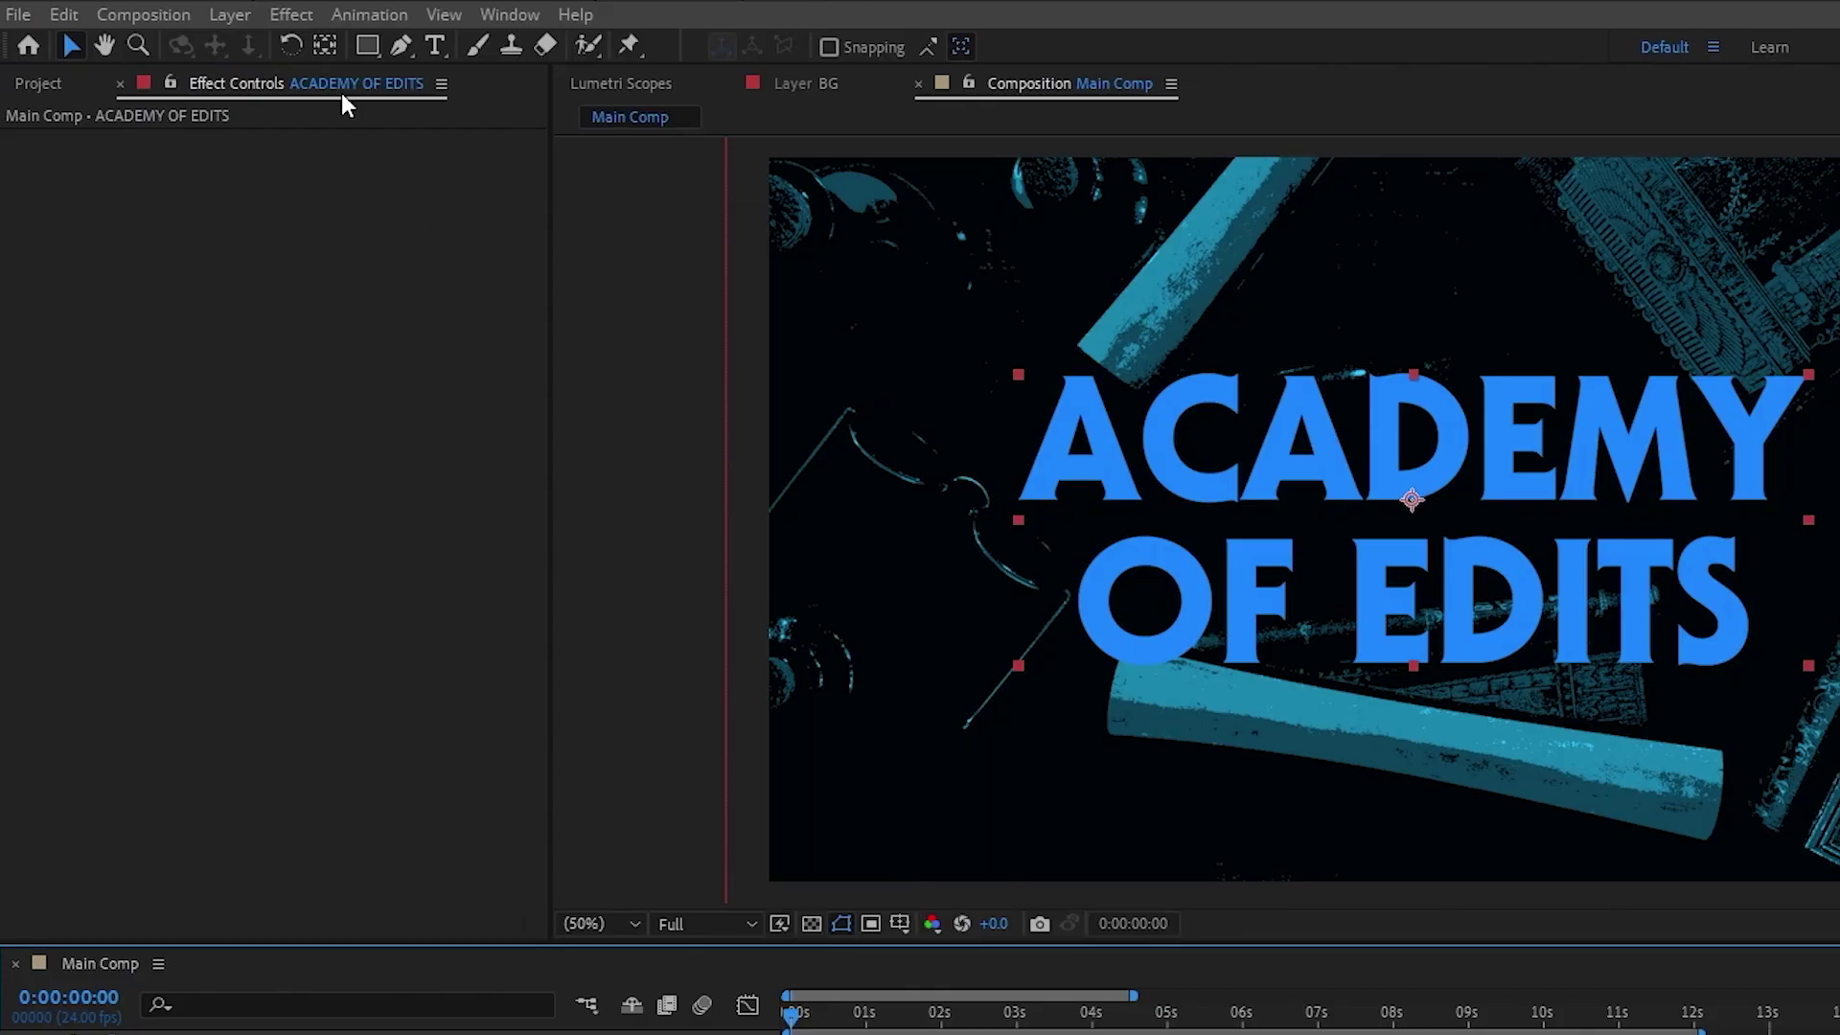
click(230, 14)
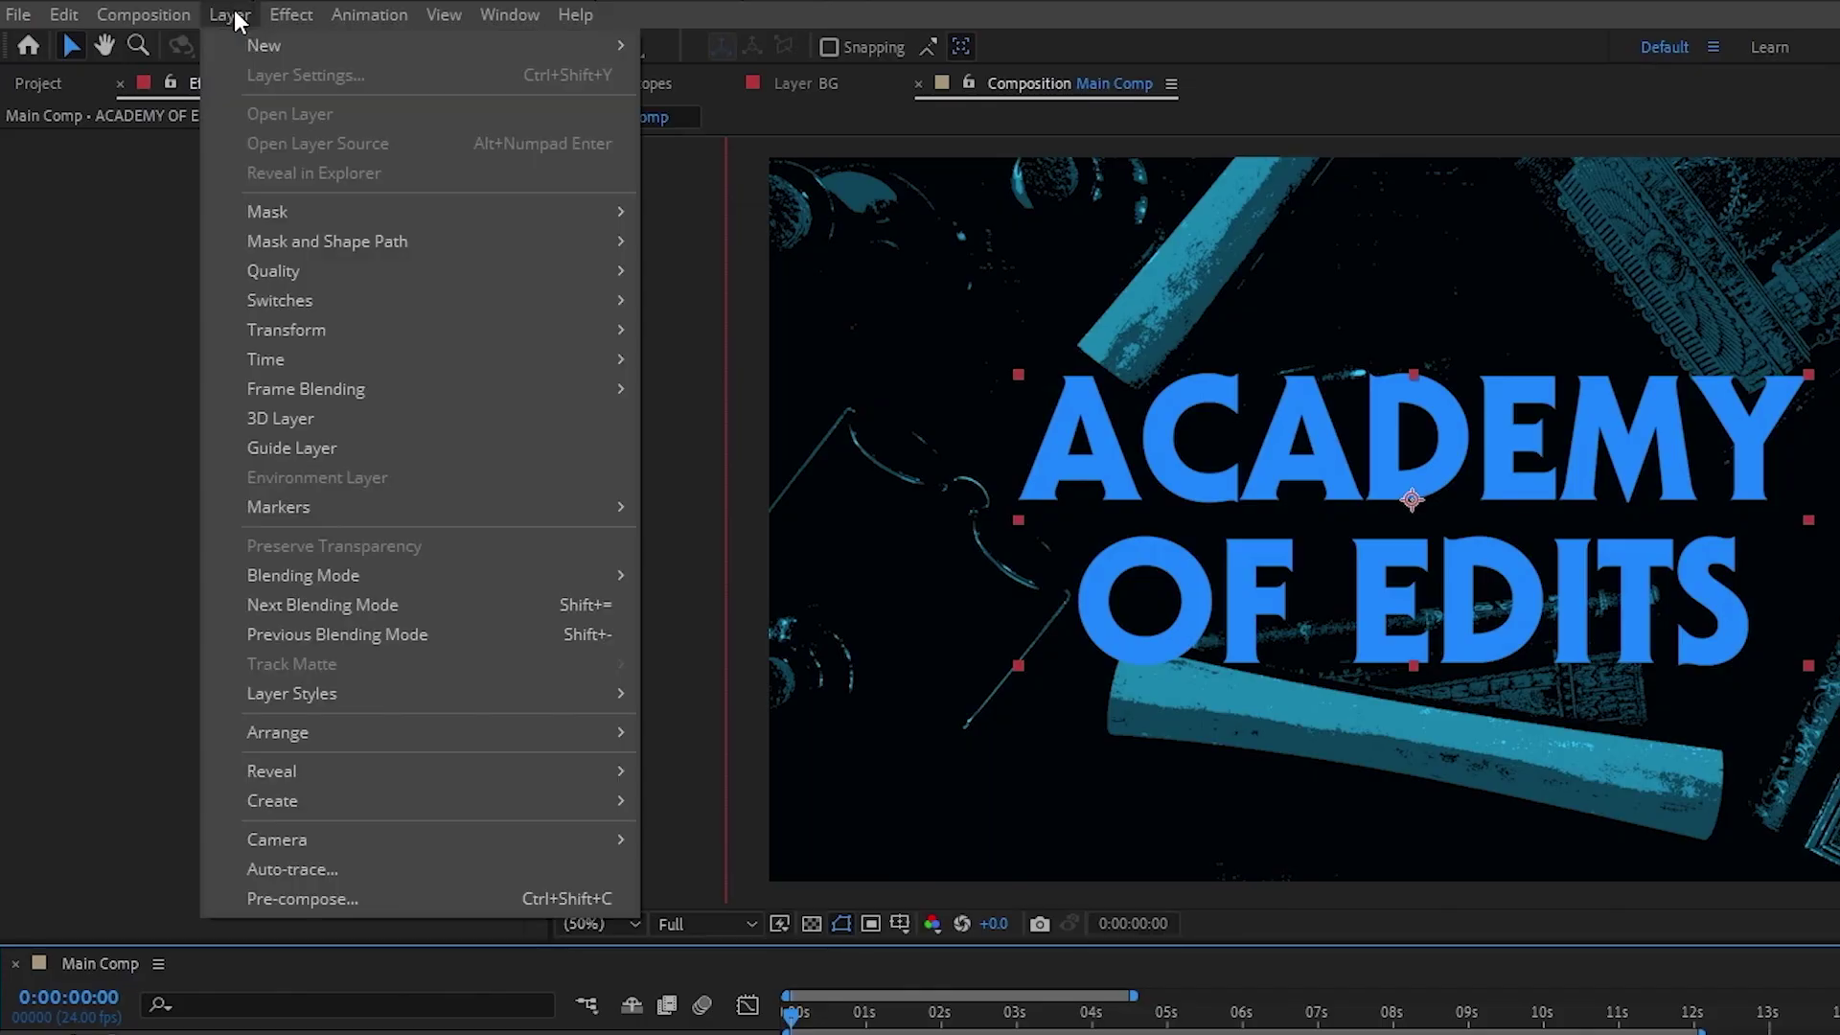
mouse_move(257, 37)
click(738, 107)
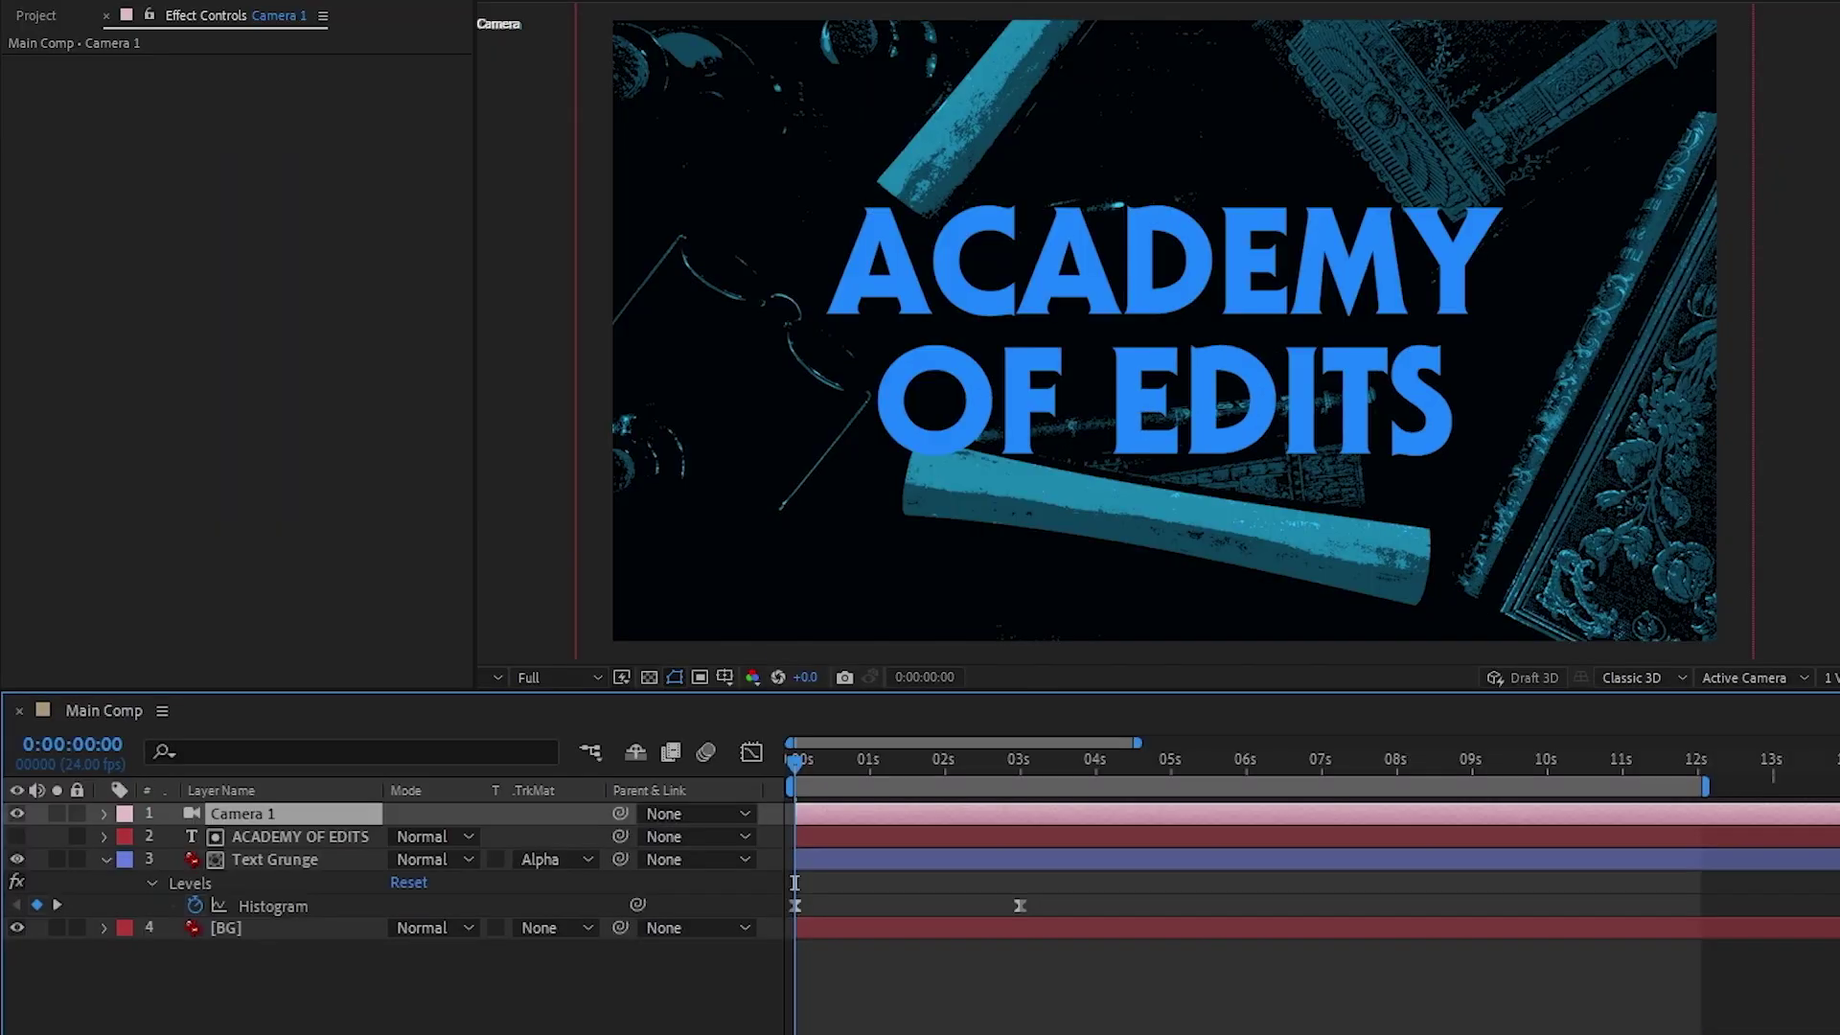
click(588, 1018)
click(539, 837)
click(539, 859)
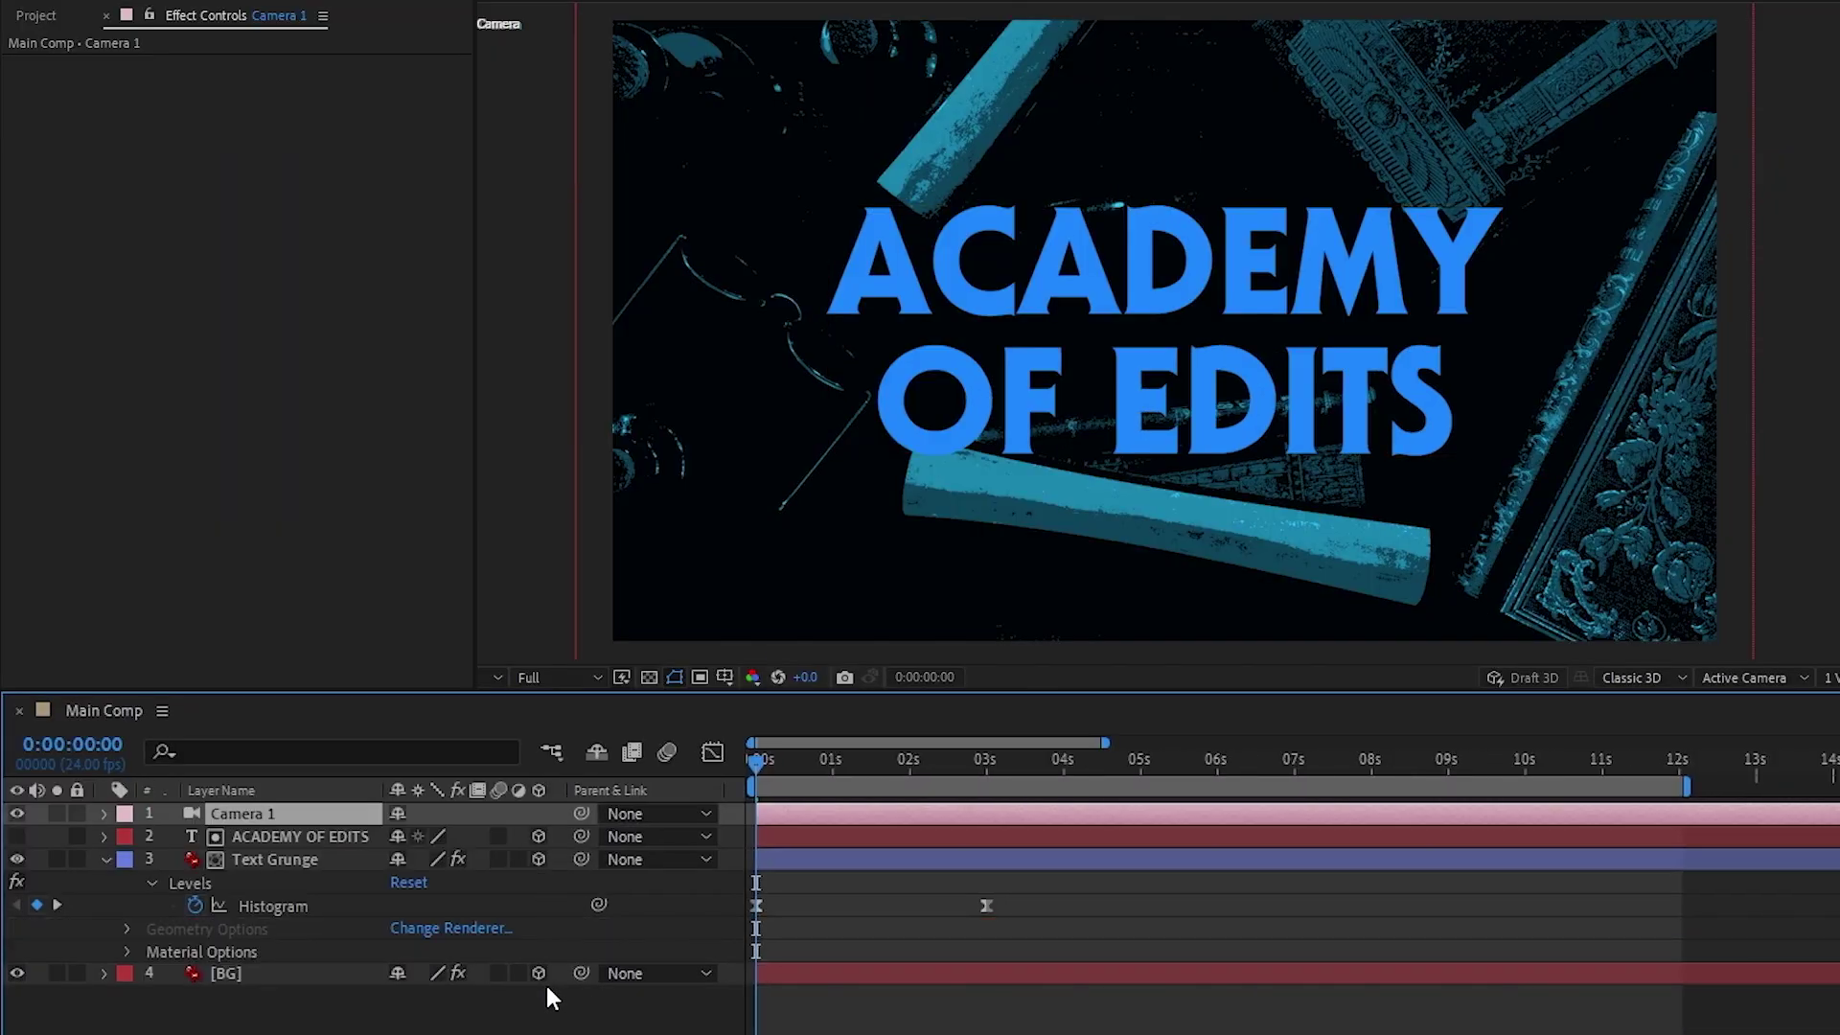
Step: Keyframe the camera's Position at 0 seconds, and at 3 seconds with Z at -1881.3 to pull it back
key(p)
click(174, 836)
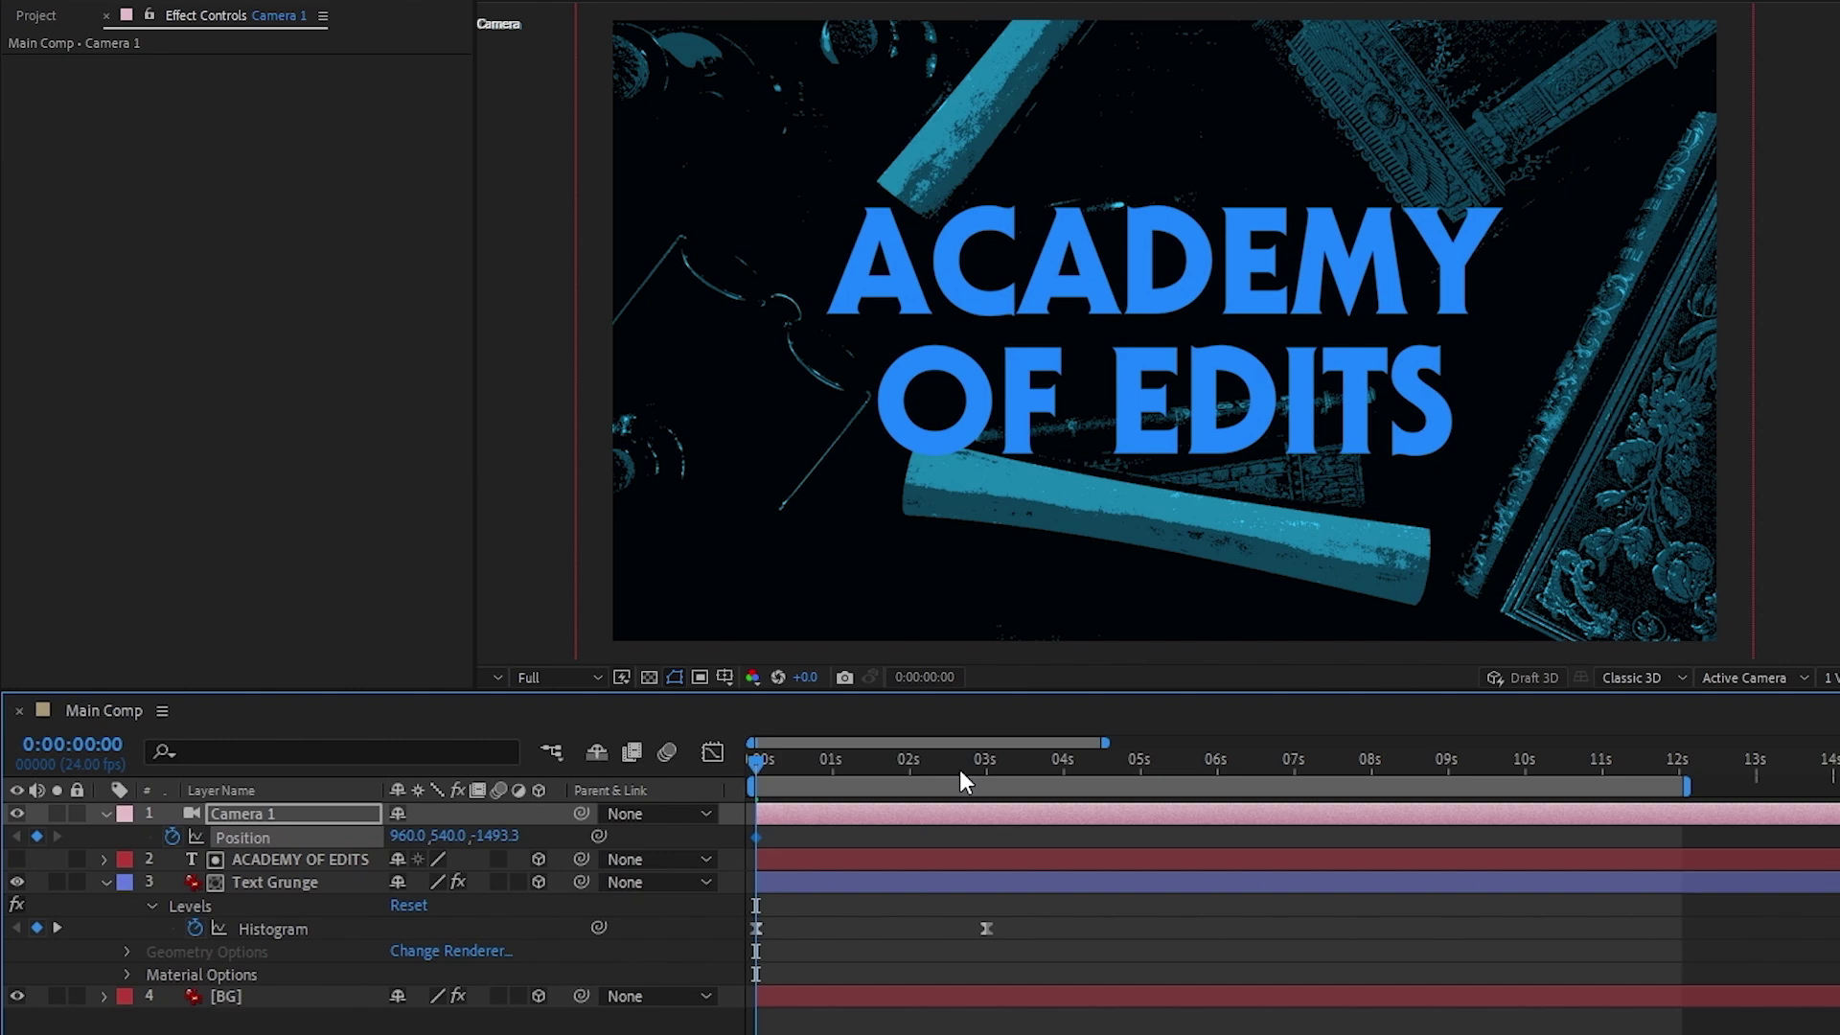
click(985, 771)
drag(500, 836, 445, 836)
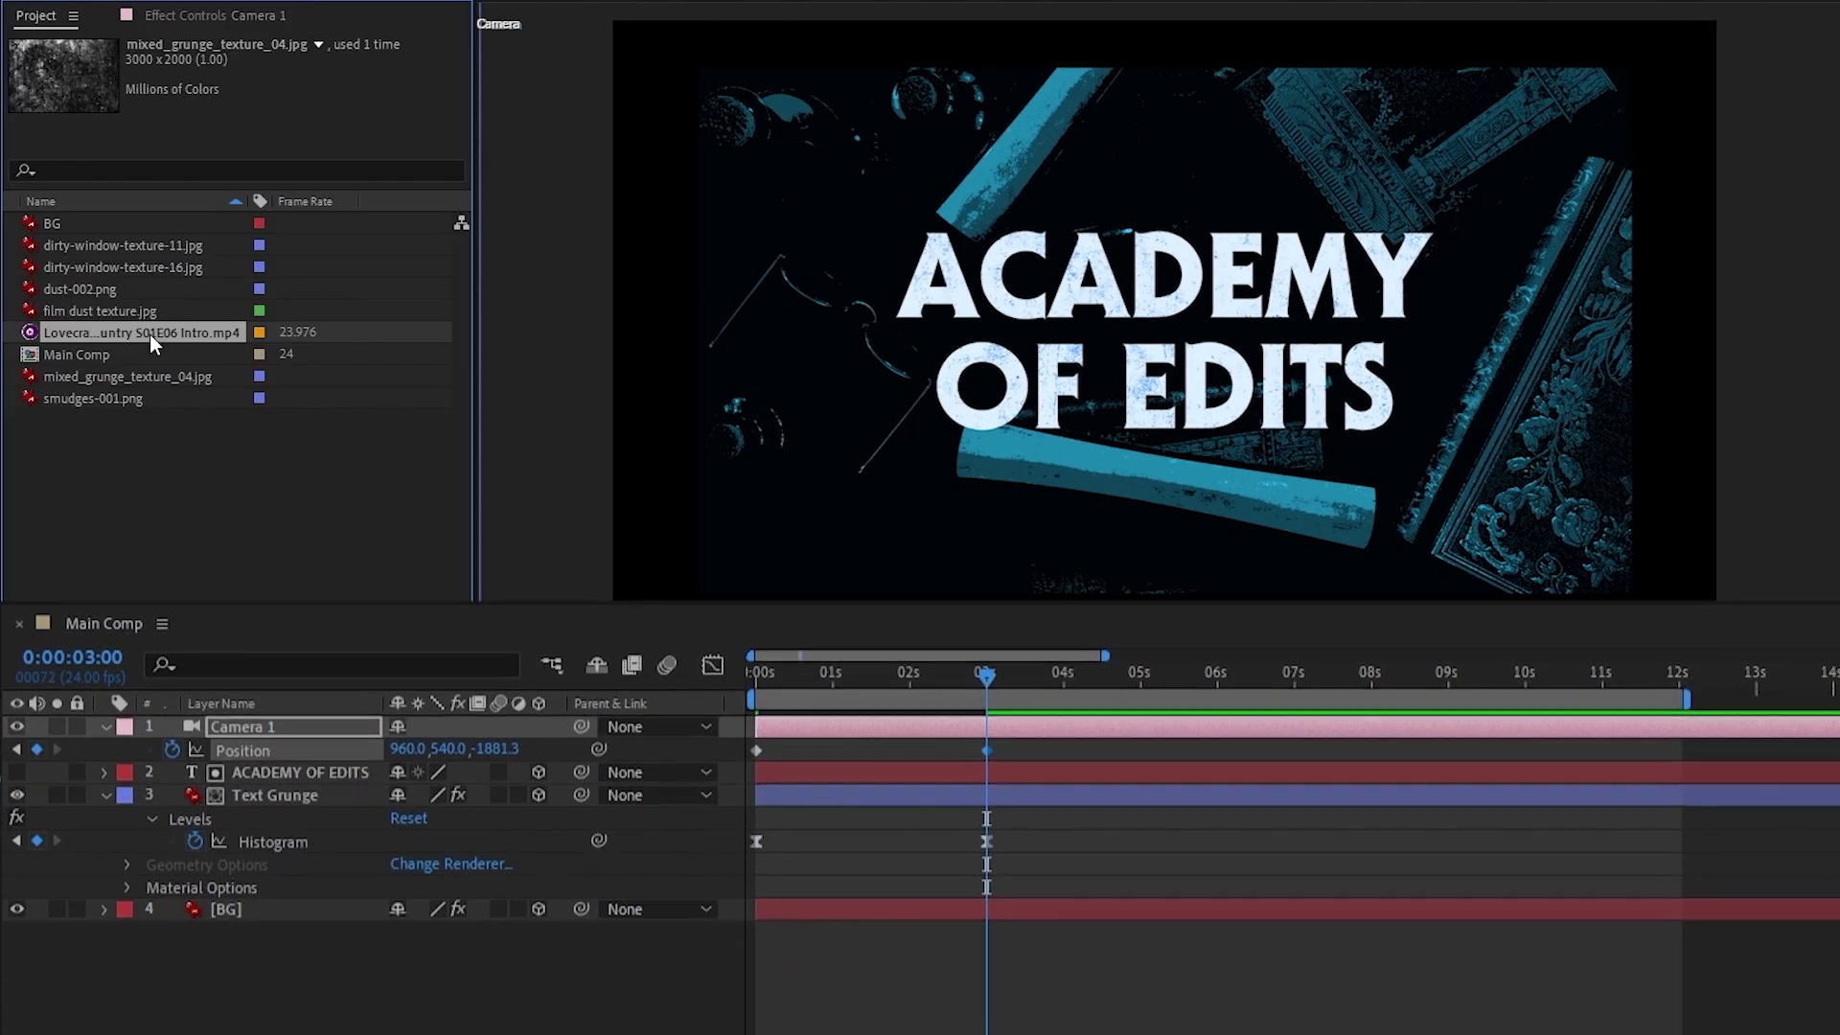
Step: Add the Lovecraft Country S01E06 Intro.mp4 clip as the top layer of Main Comp and set its opacity to 20%
drag(149, 334, 279, 720)
key(t)
click(406, 748)
text(20)
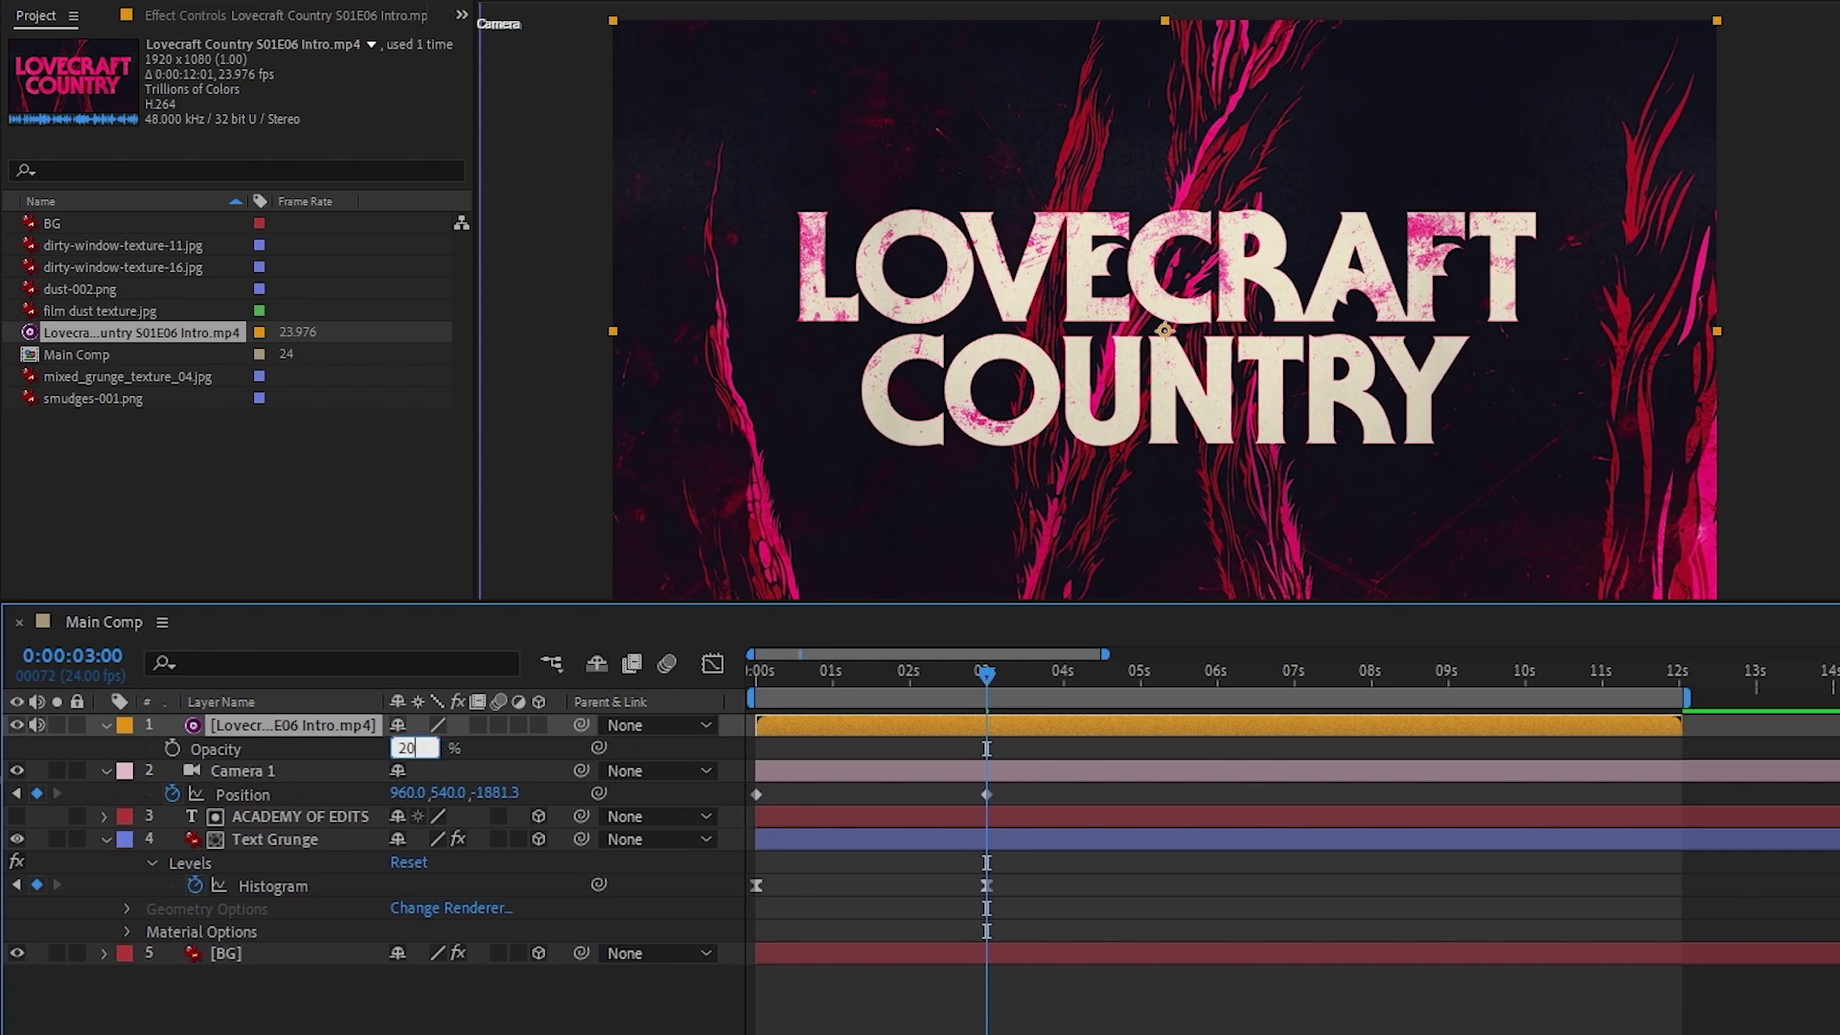
key(Return)
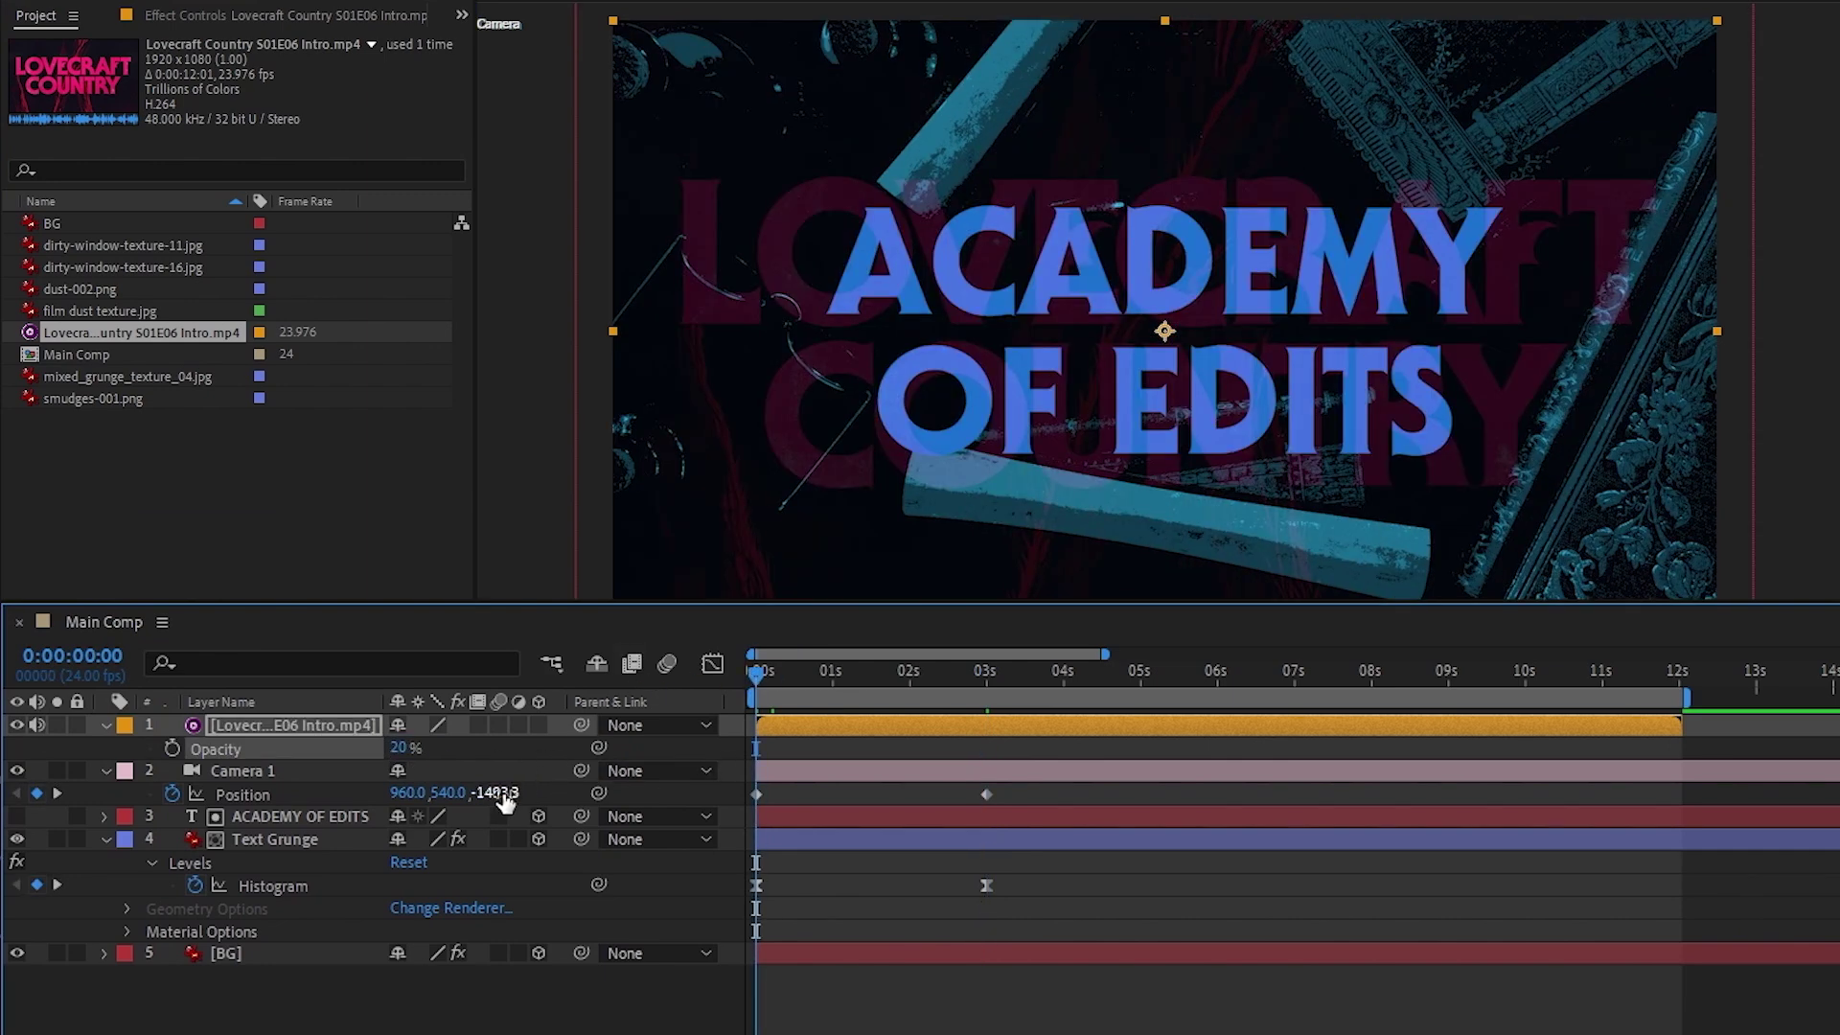
Step: Match the camera move to the reference clip with Position Z -1027.3 at 0 seconds and -2365.3 at 12 seconds, and preview it
drag(492, 792, 517, 793)
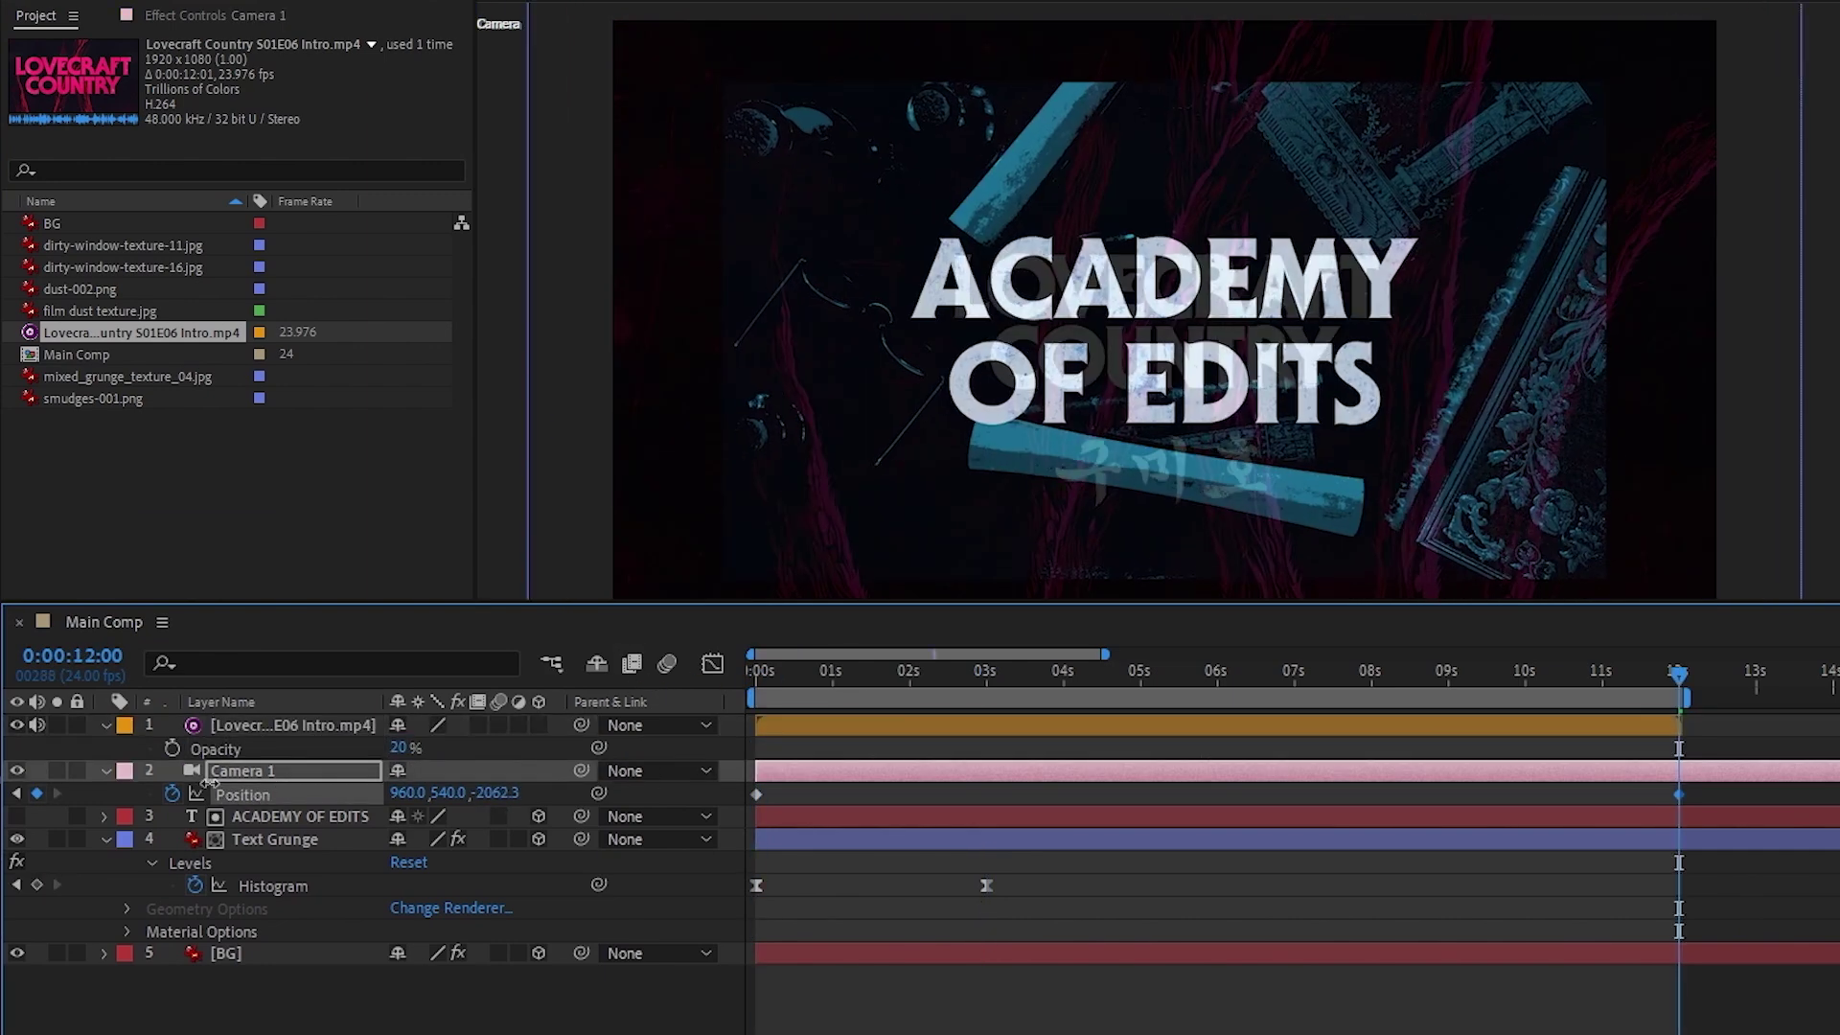
key(space)
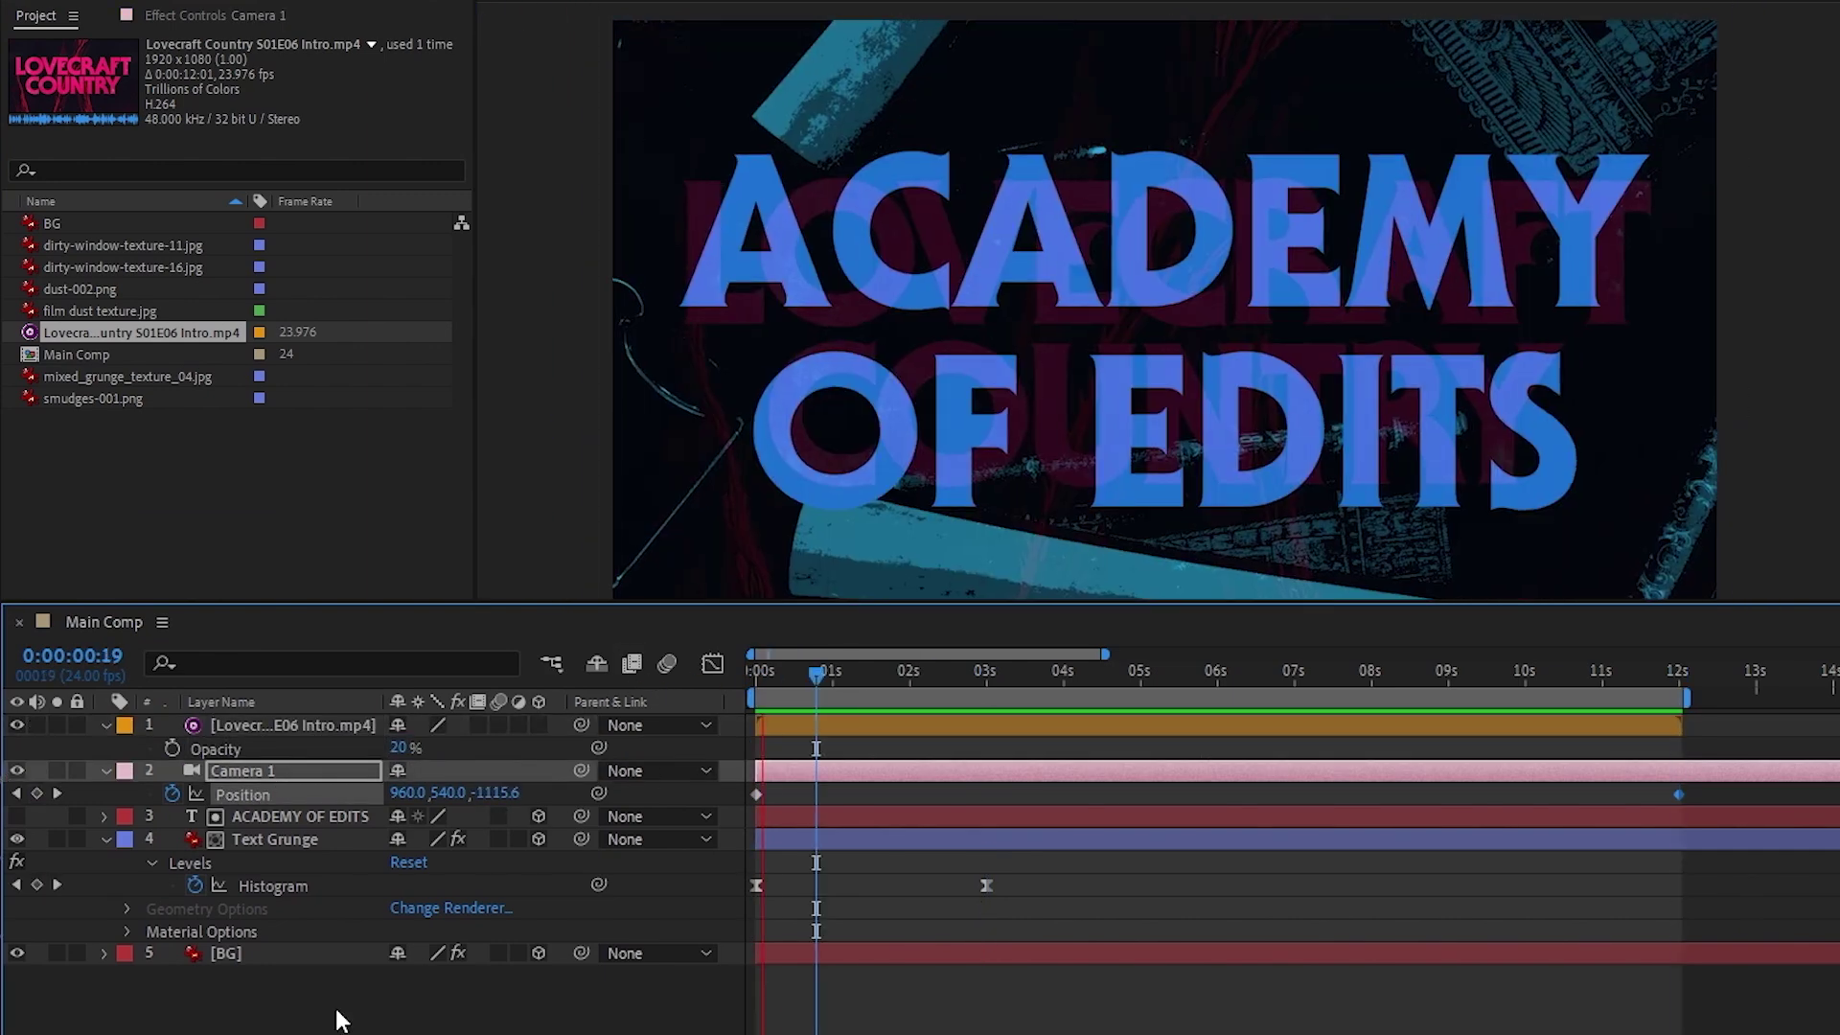
Step: Set the BG layer's Position Z to 3000 and scale it up to 339% so it fills the frame
click(227, 959)
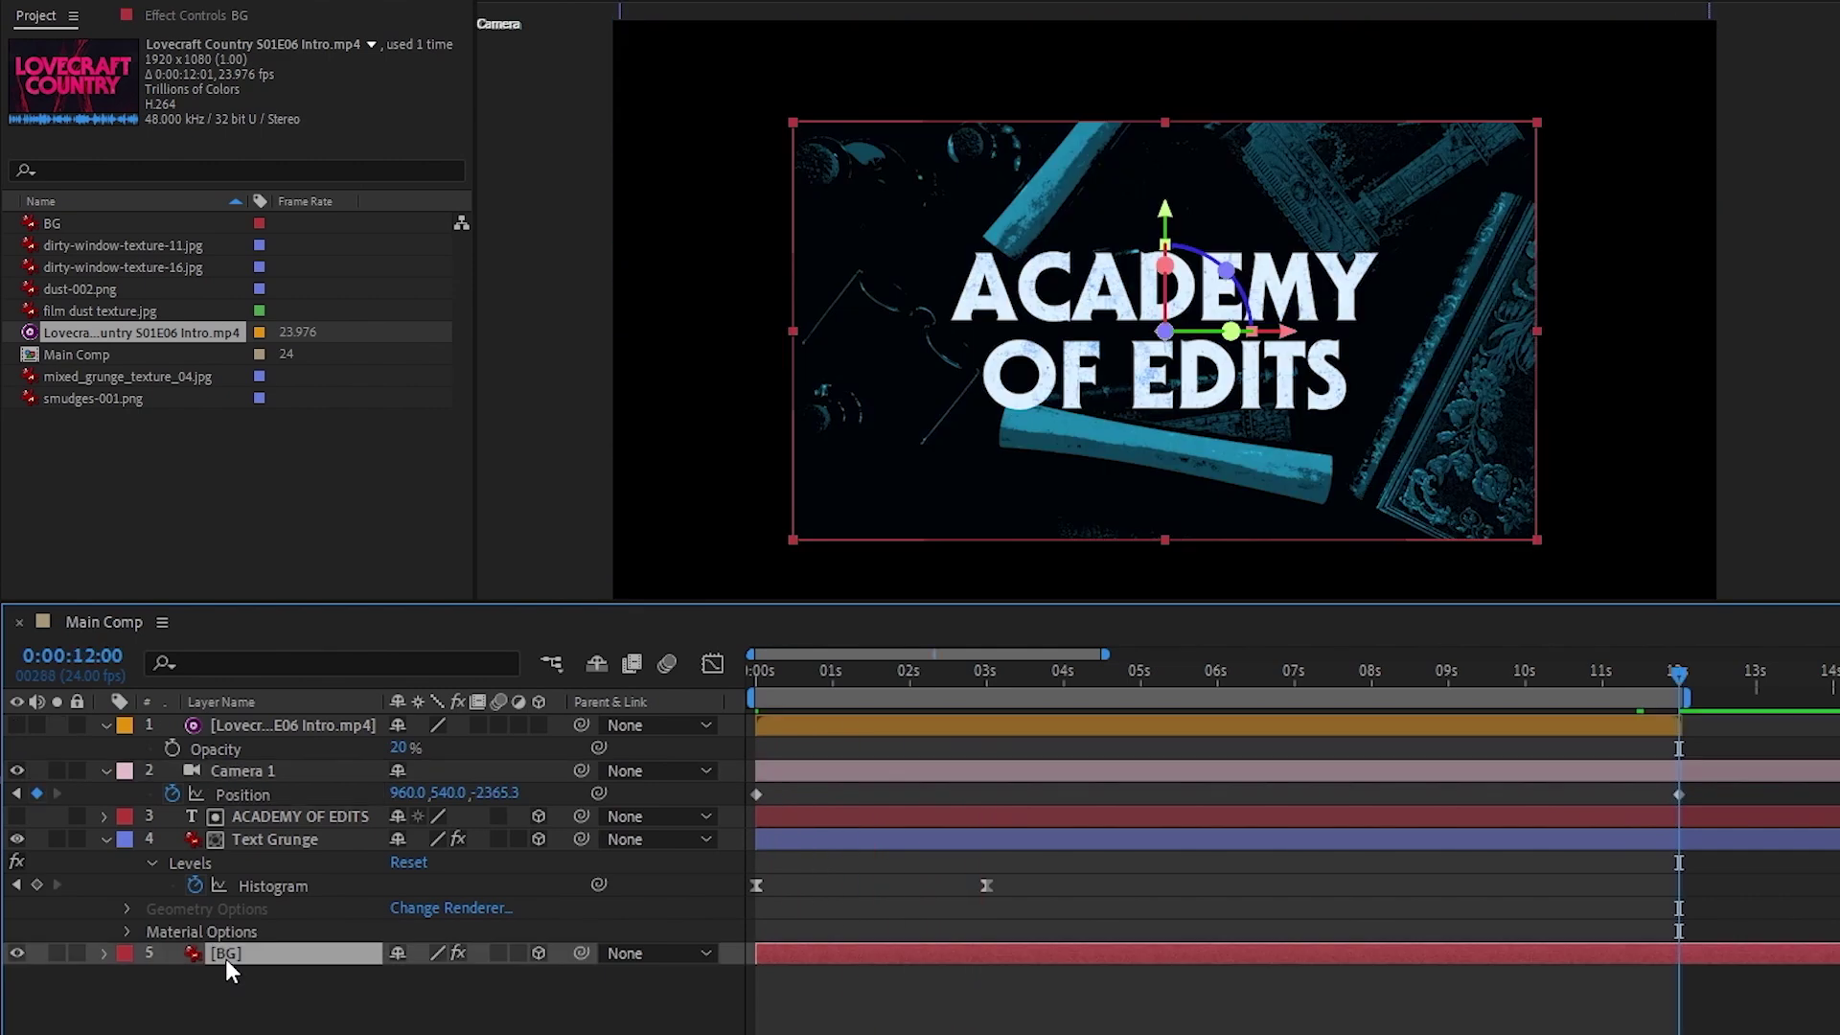
key(p)
click(486, 975)
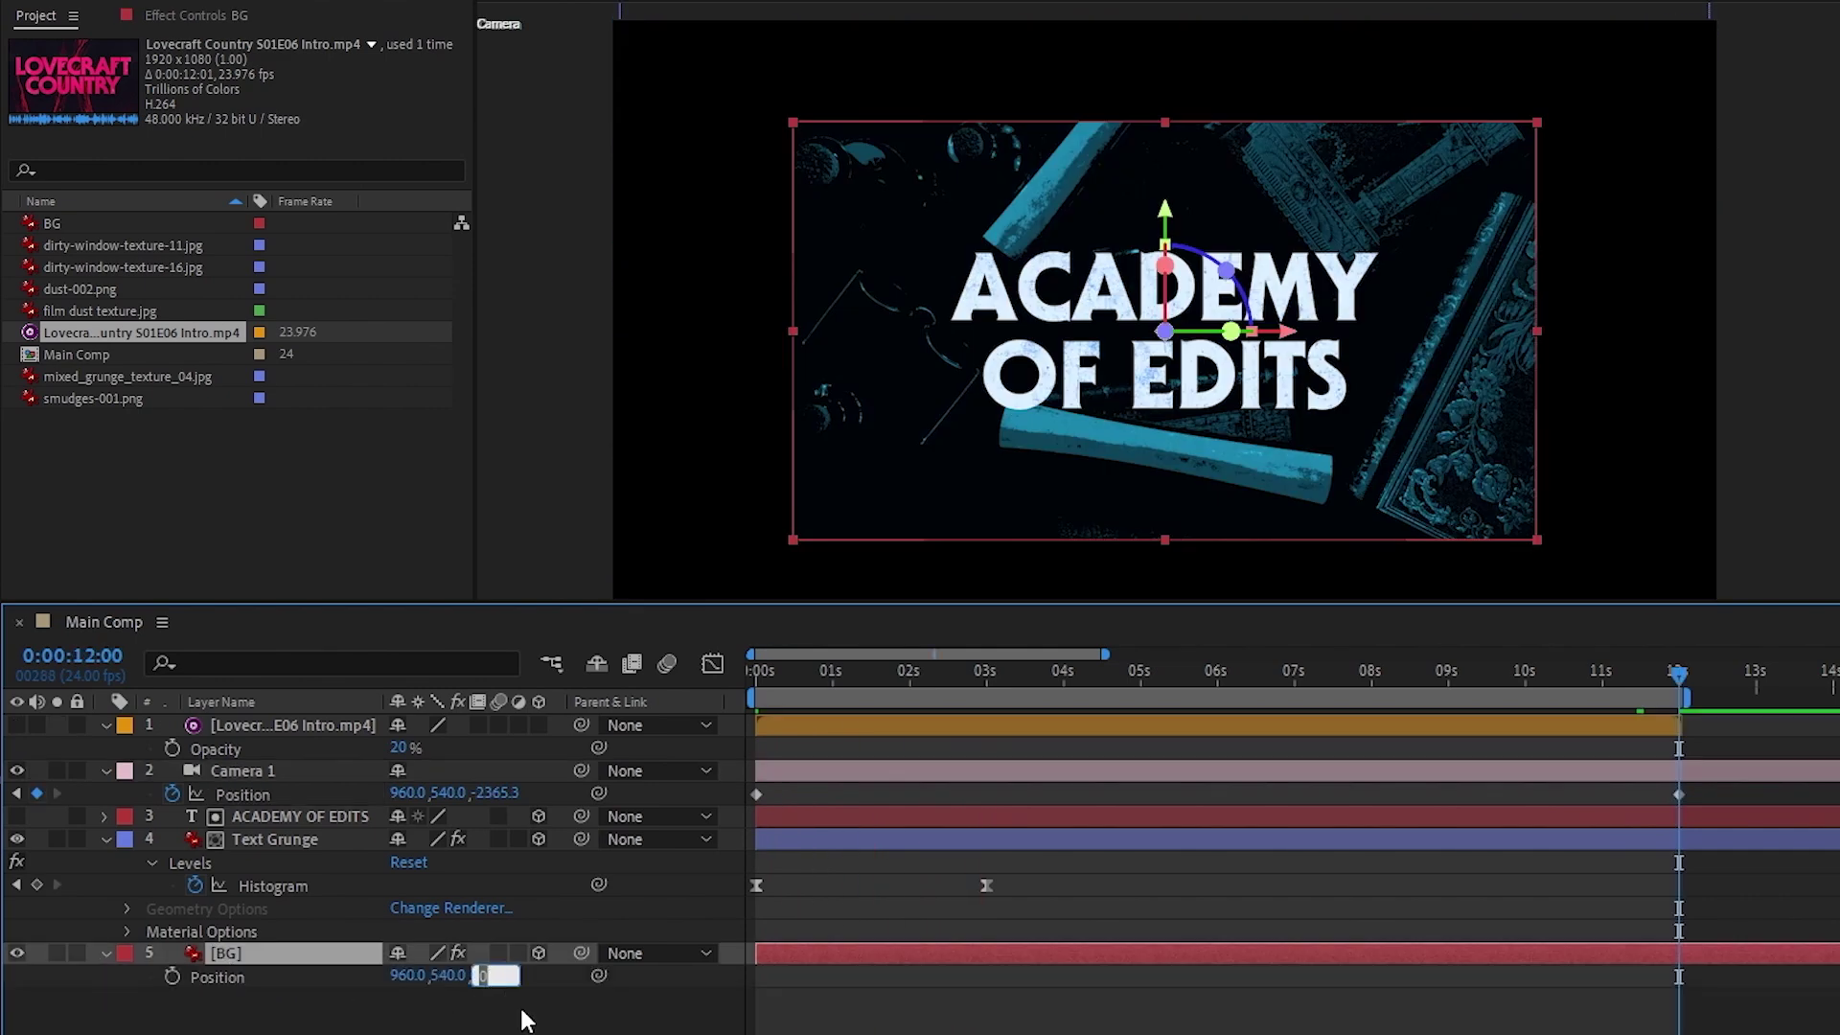
key(Return)
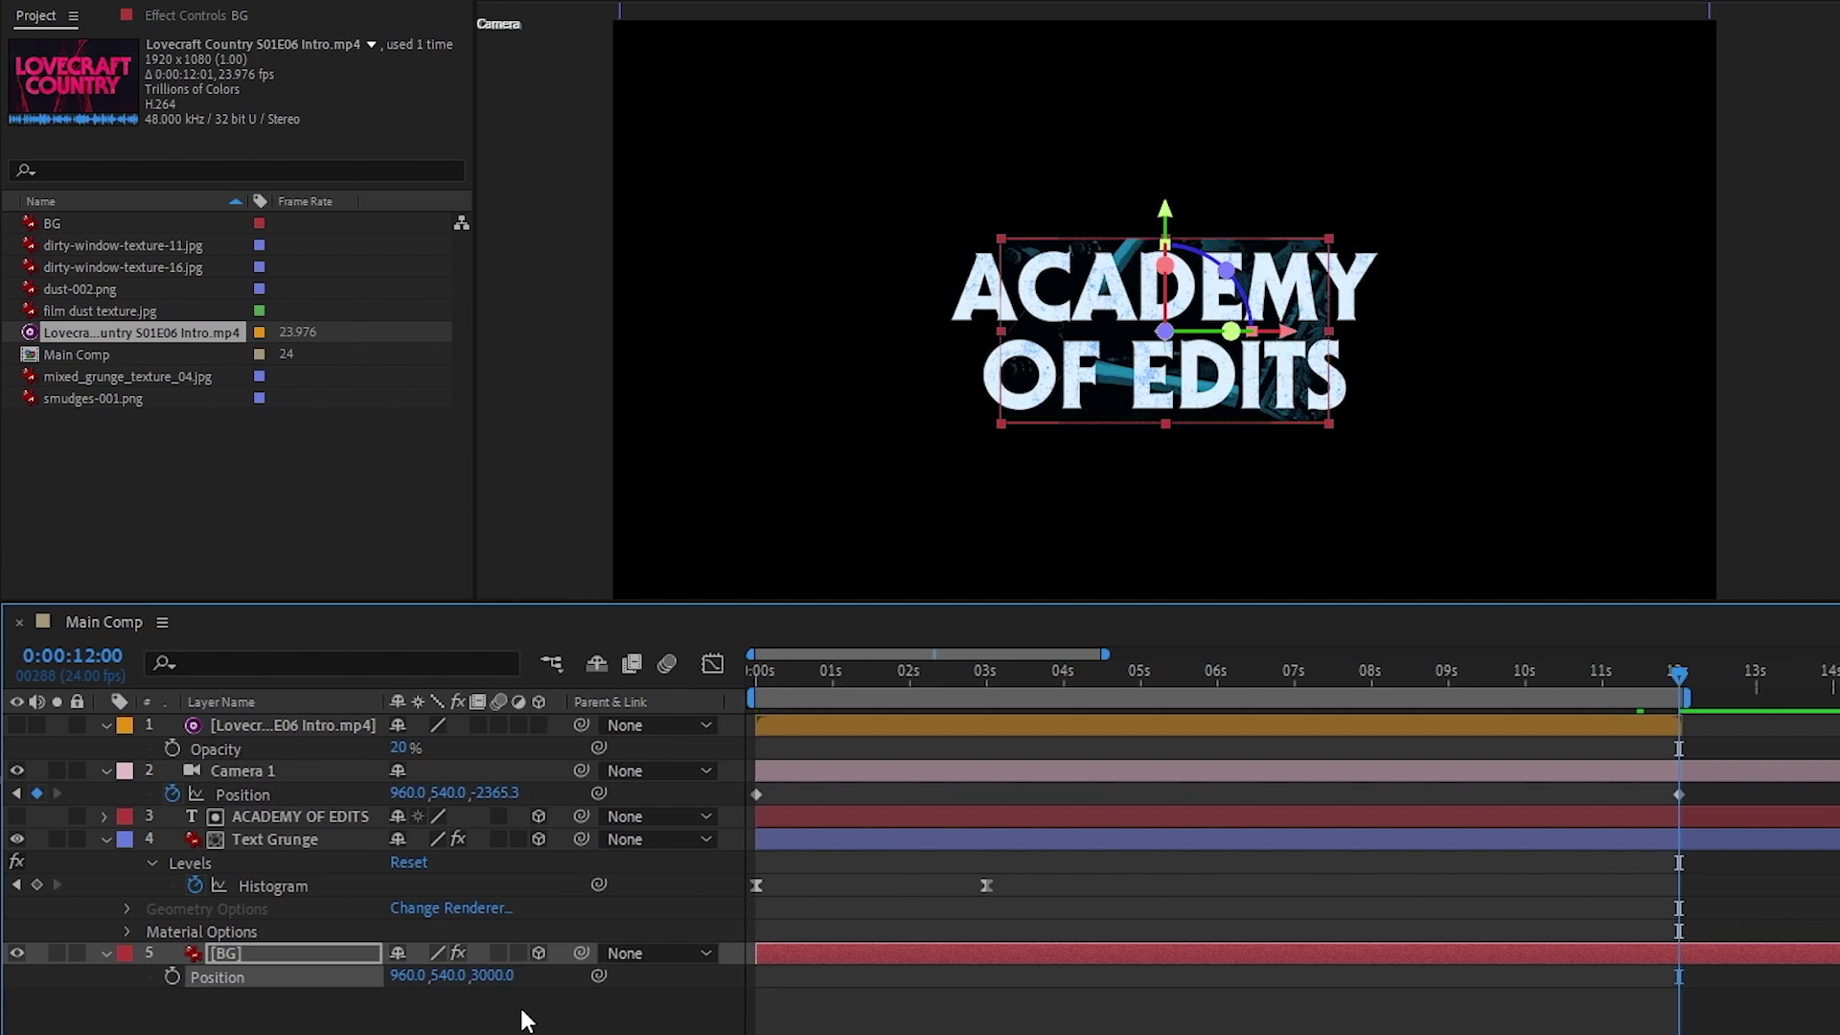
key(s)
drag(431, 975, 728, 949)
key(space)
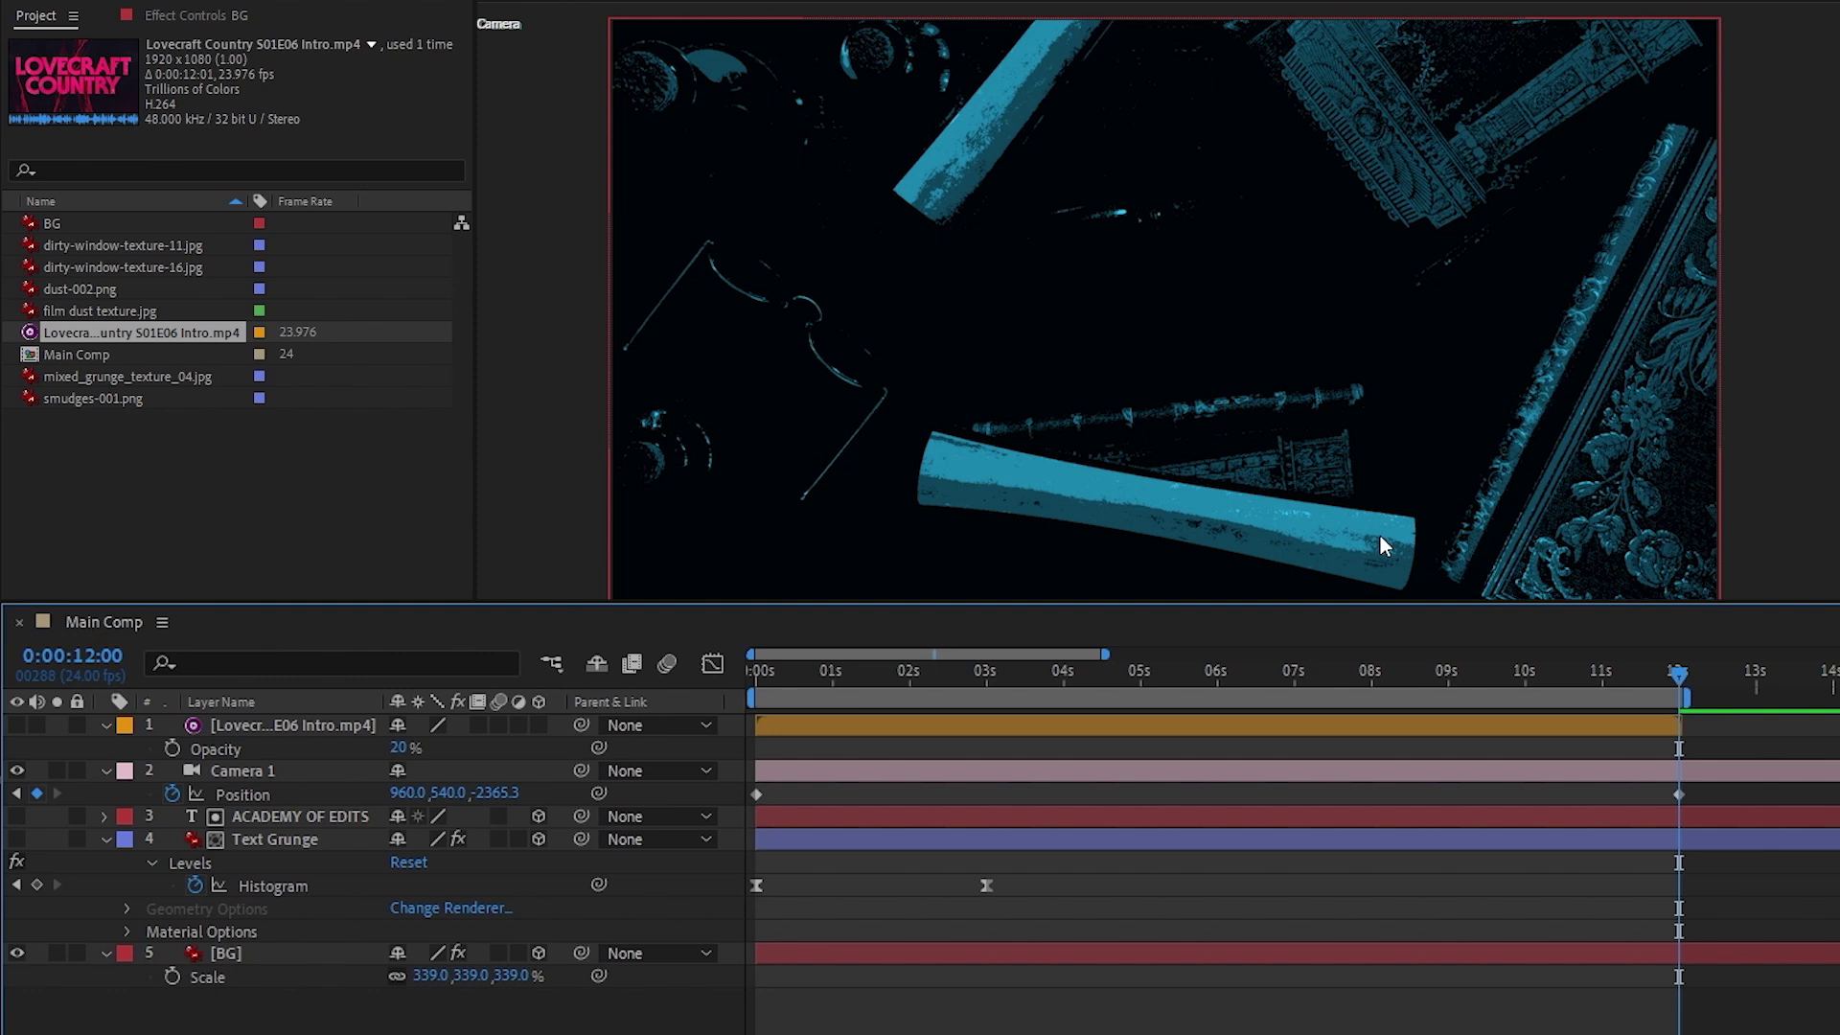
Step: Draw a mask with the Pen tool around the objects across the upper part of BG and set it to Subtract
click(576, 253)
click(720, 194)
click(1039, 323)
click(1518, 303)
click(1665, 106)
click(1747, 79)
click(1736, 8)
click(571, 9)
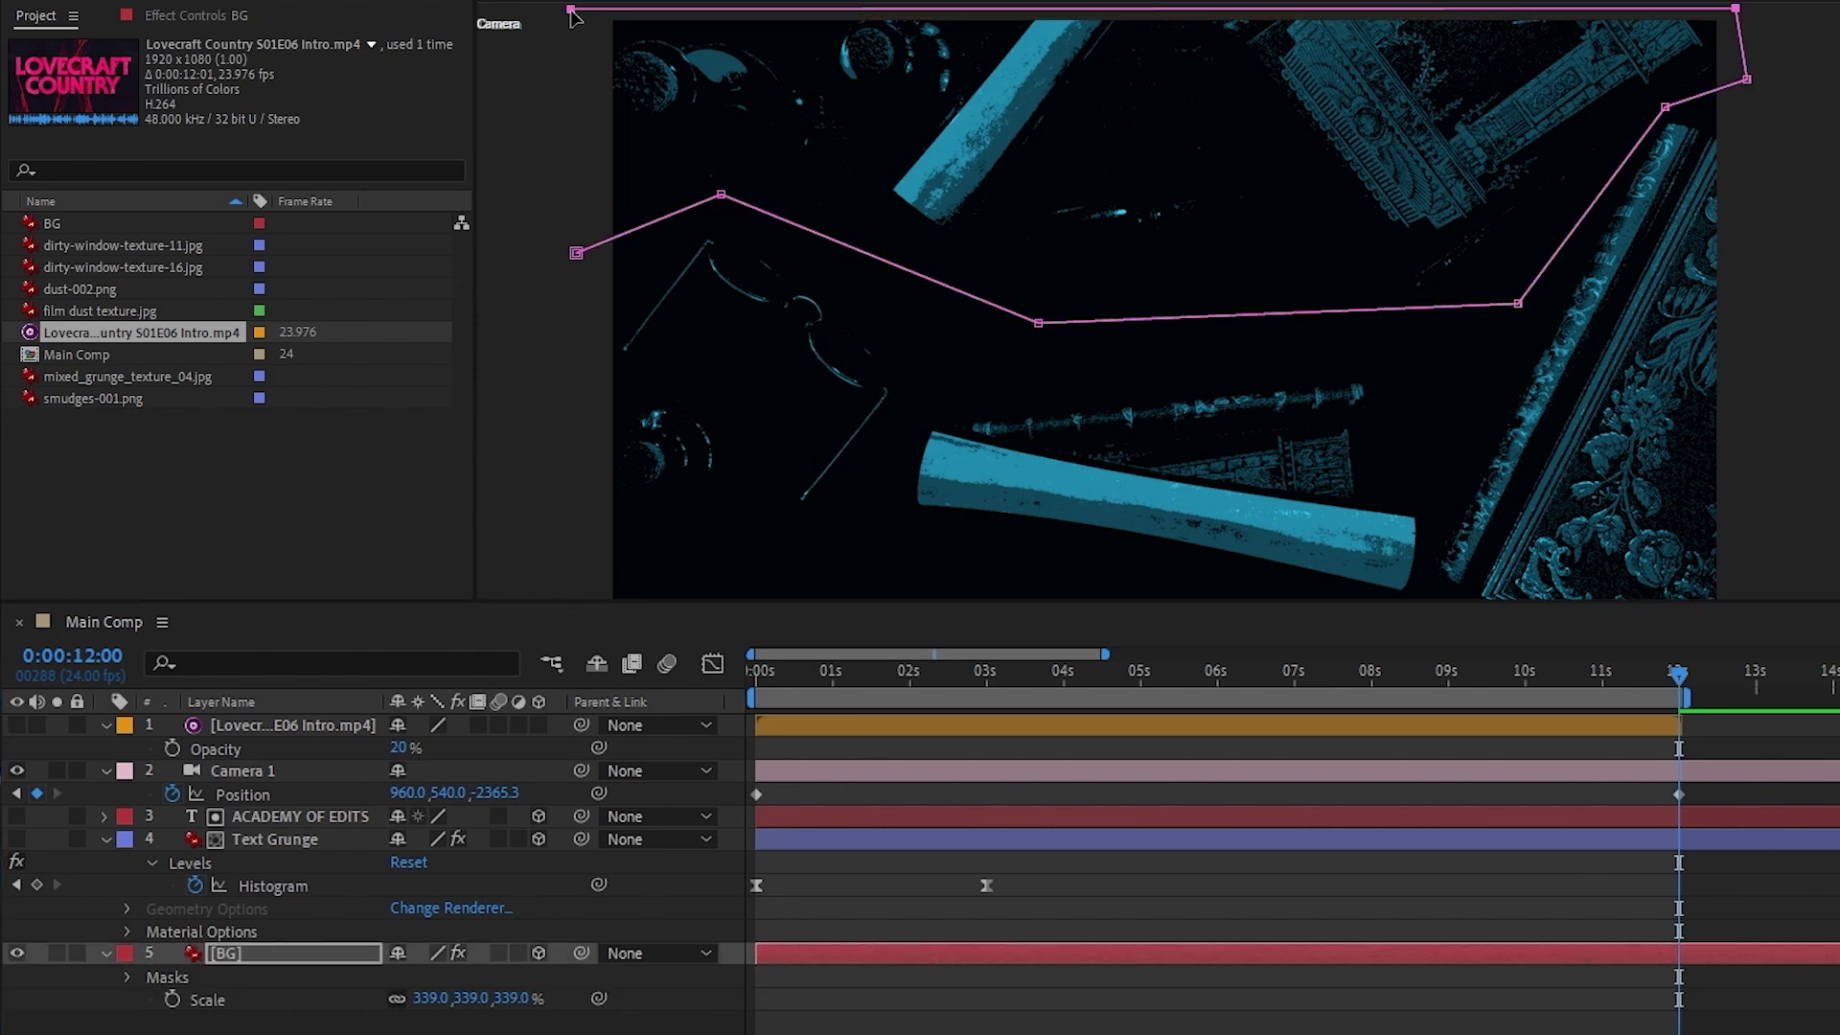
click(571, 10)
click(426, 975)
click(473, 830)
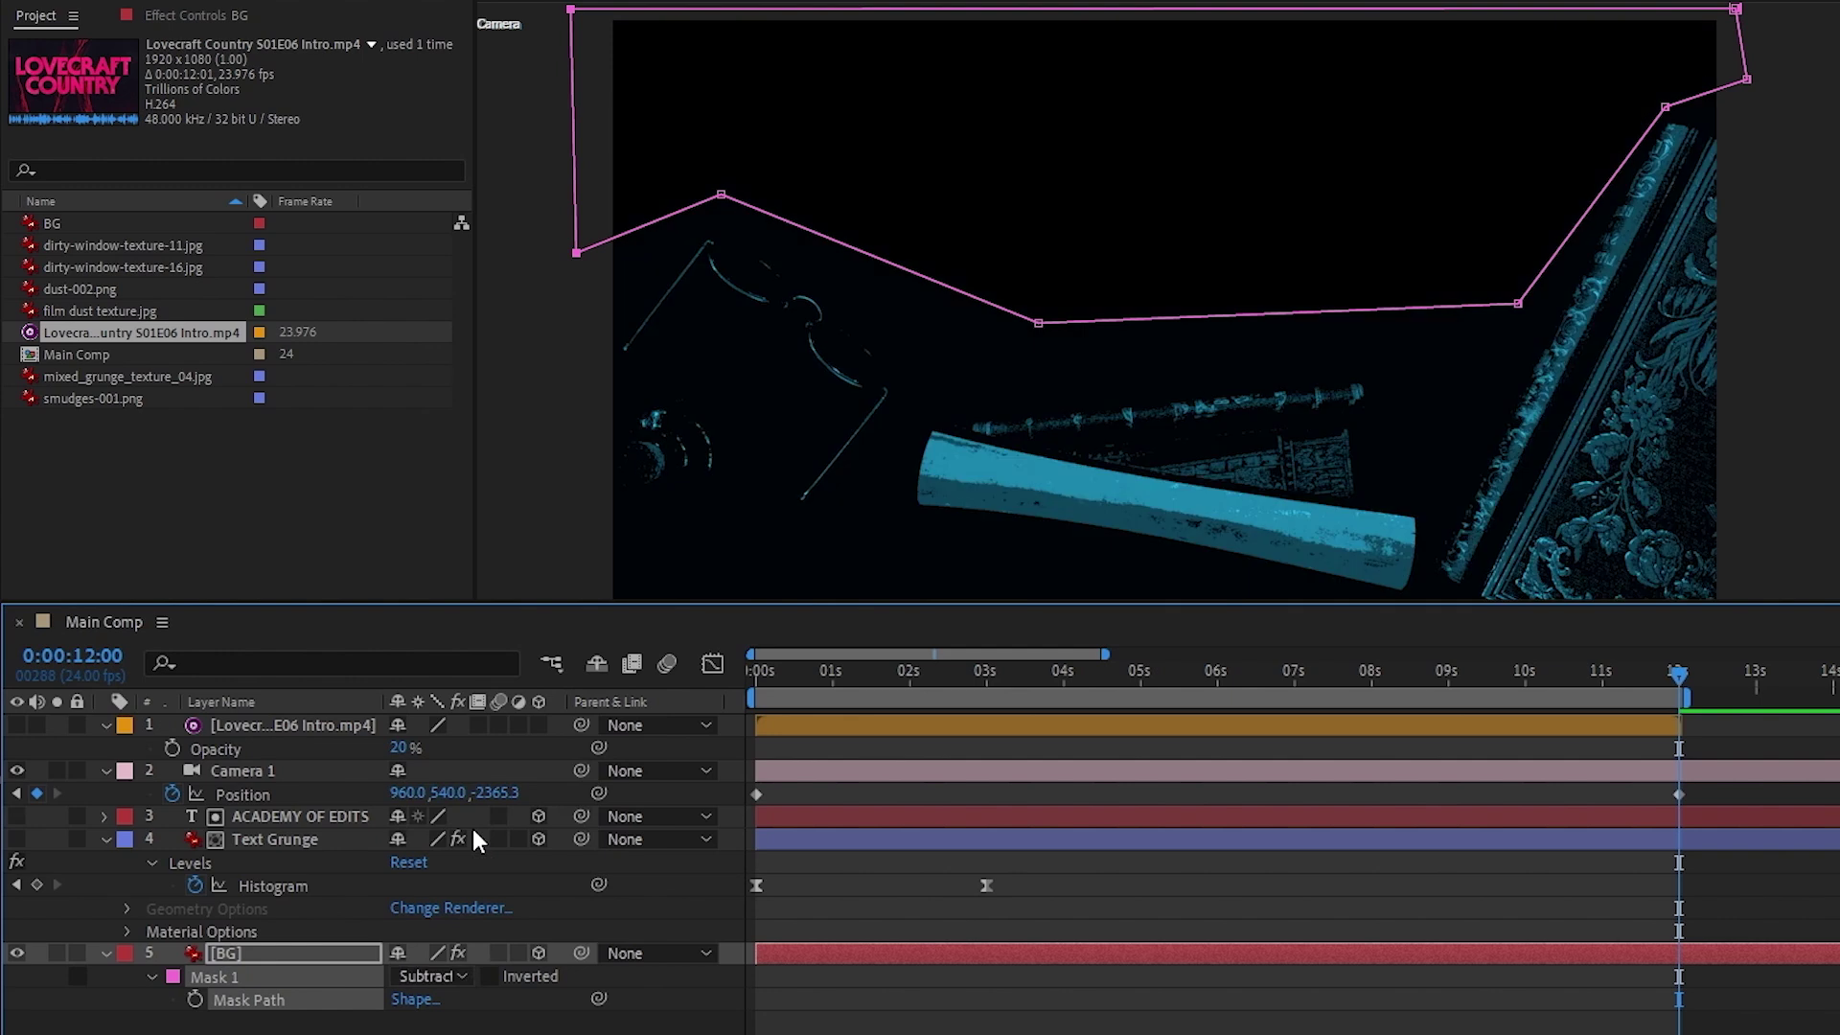
click(644, 997)
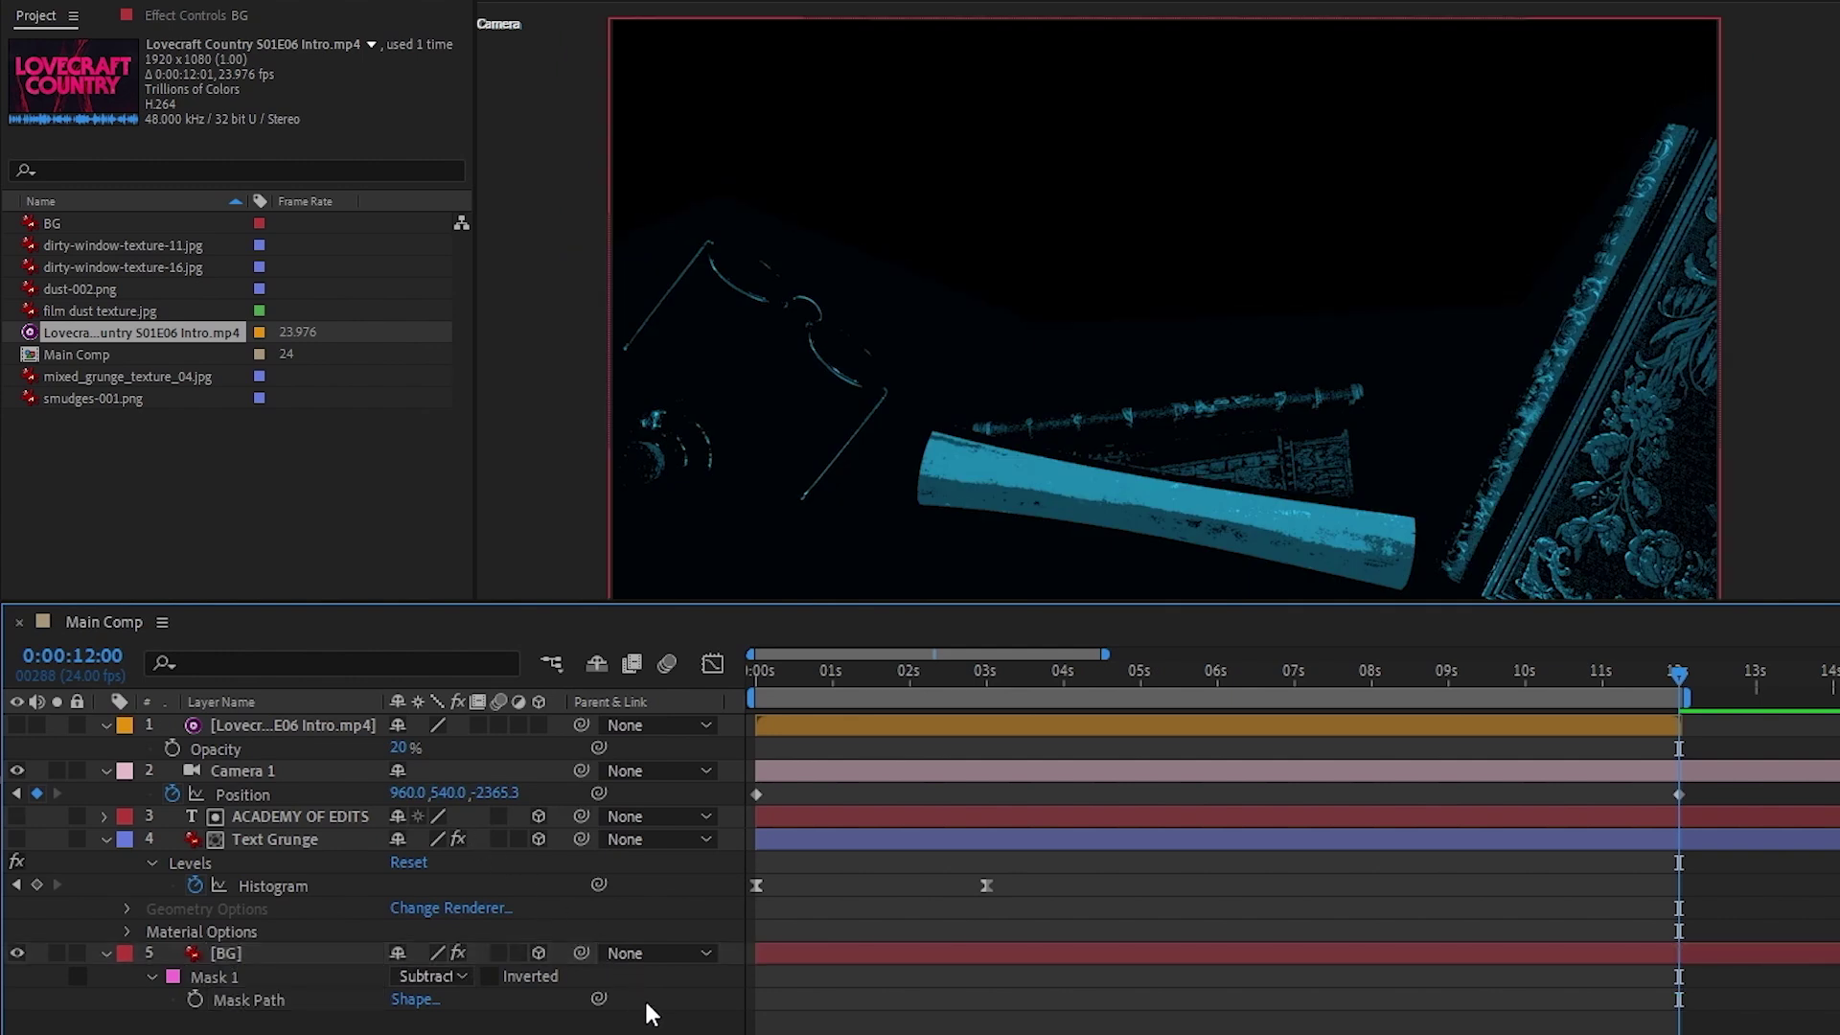
Step: Create a black 1920 x 1080 solid named BG Solid beneath BG and copy BG's Tint effect onto it
key(ctrl+y)
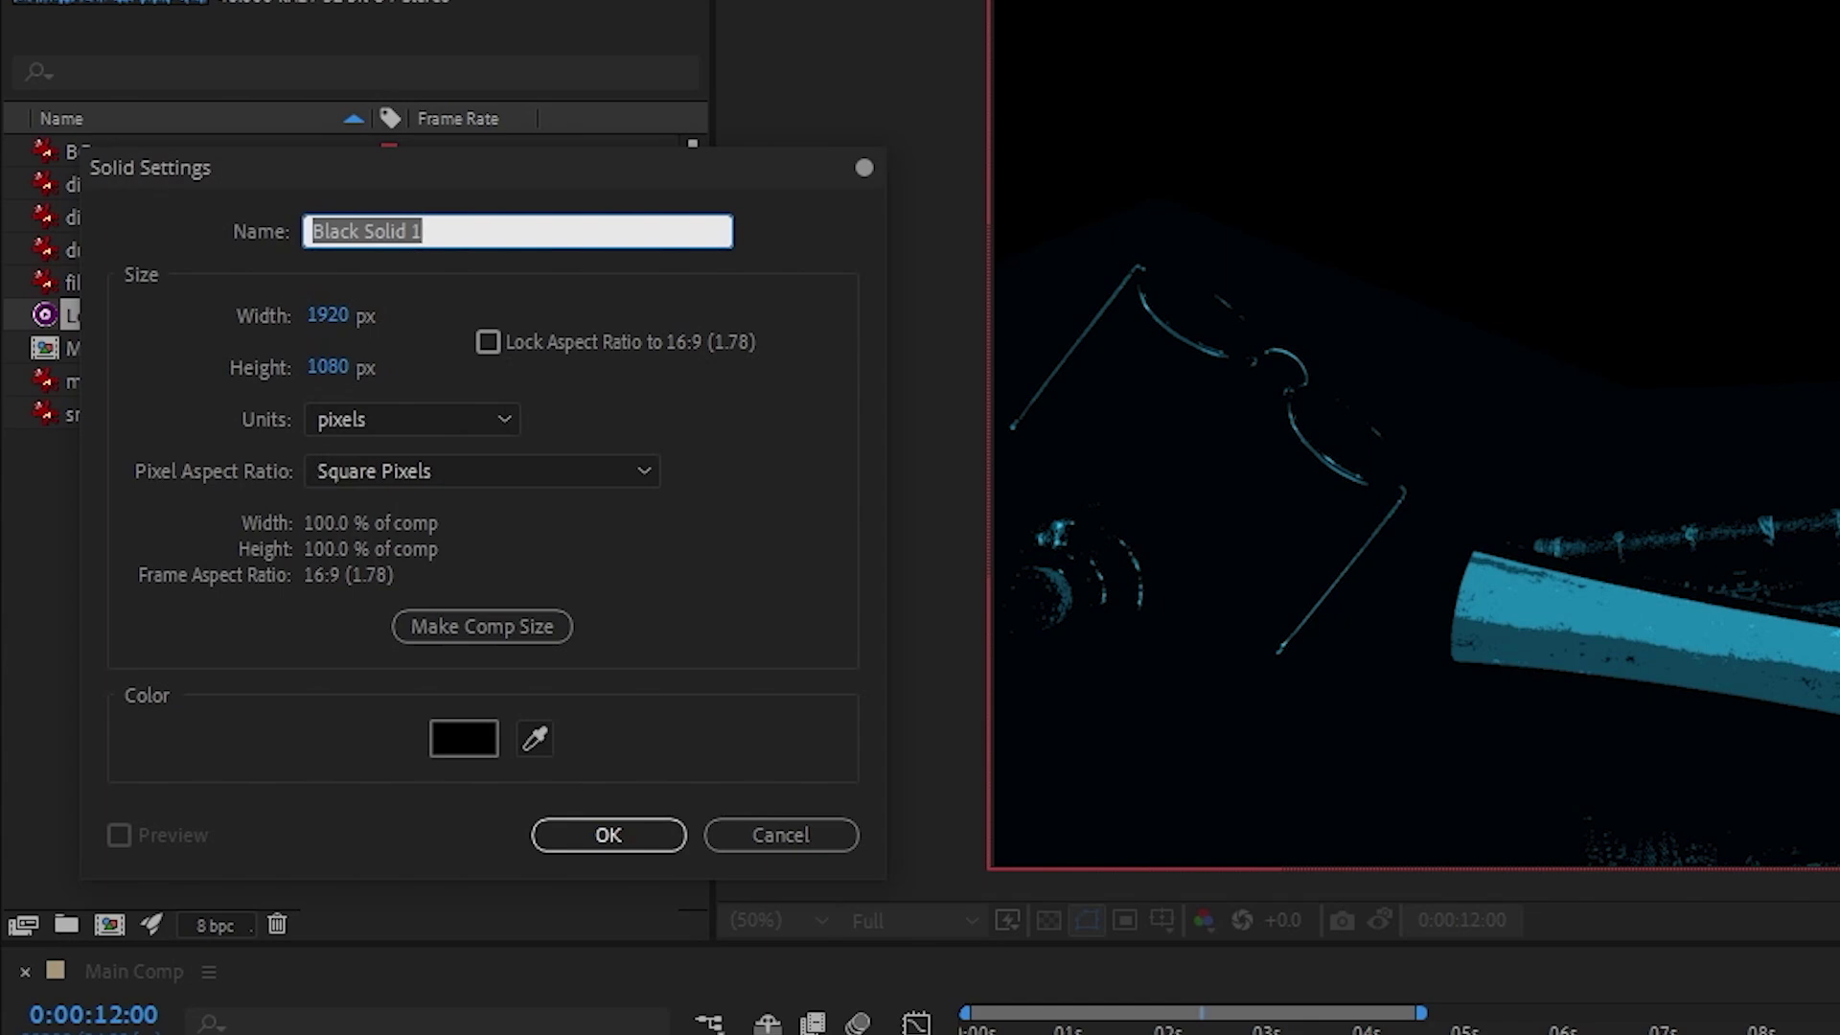
text(BG Solid)
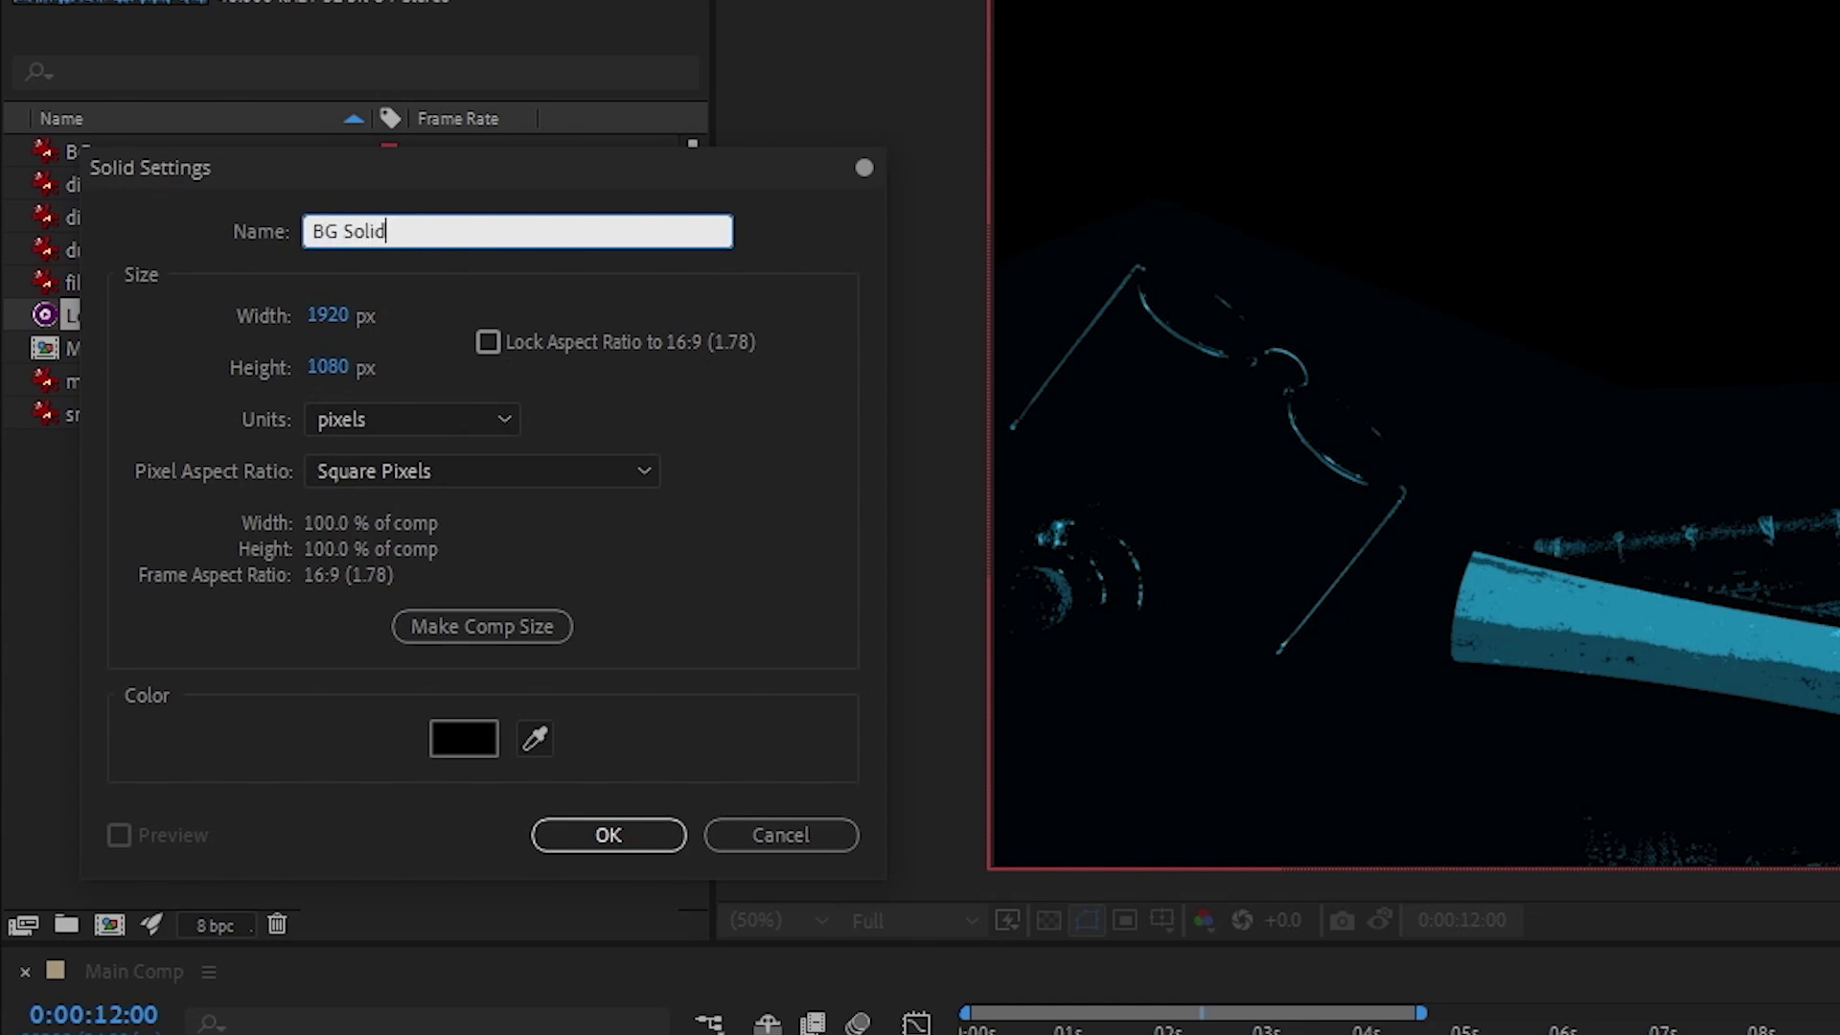
key(Return)
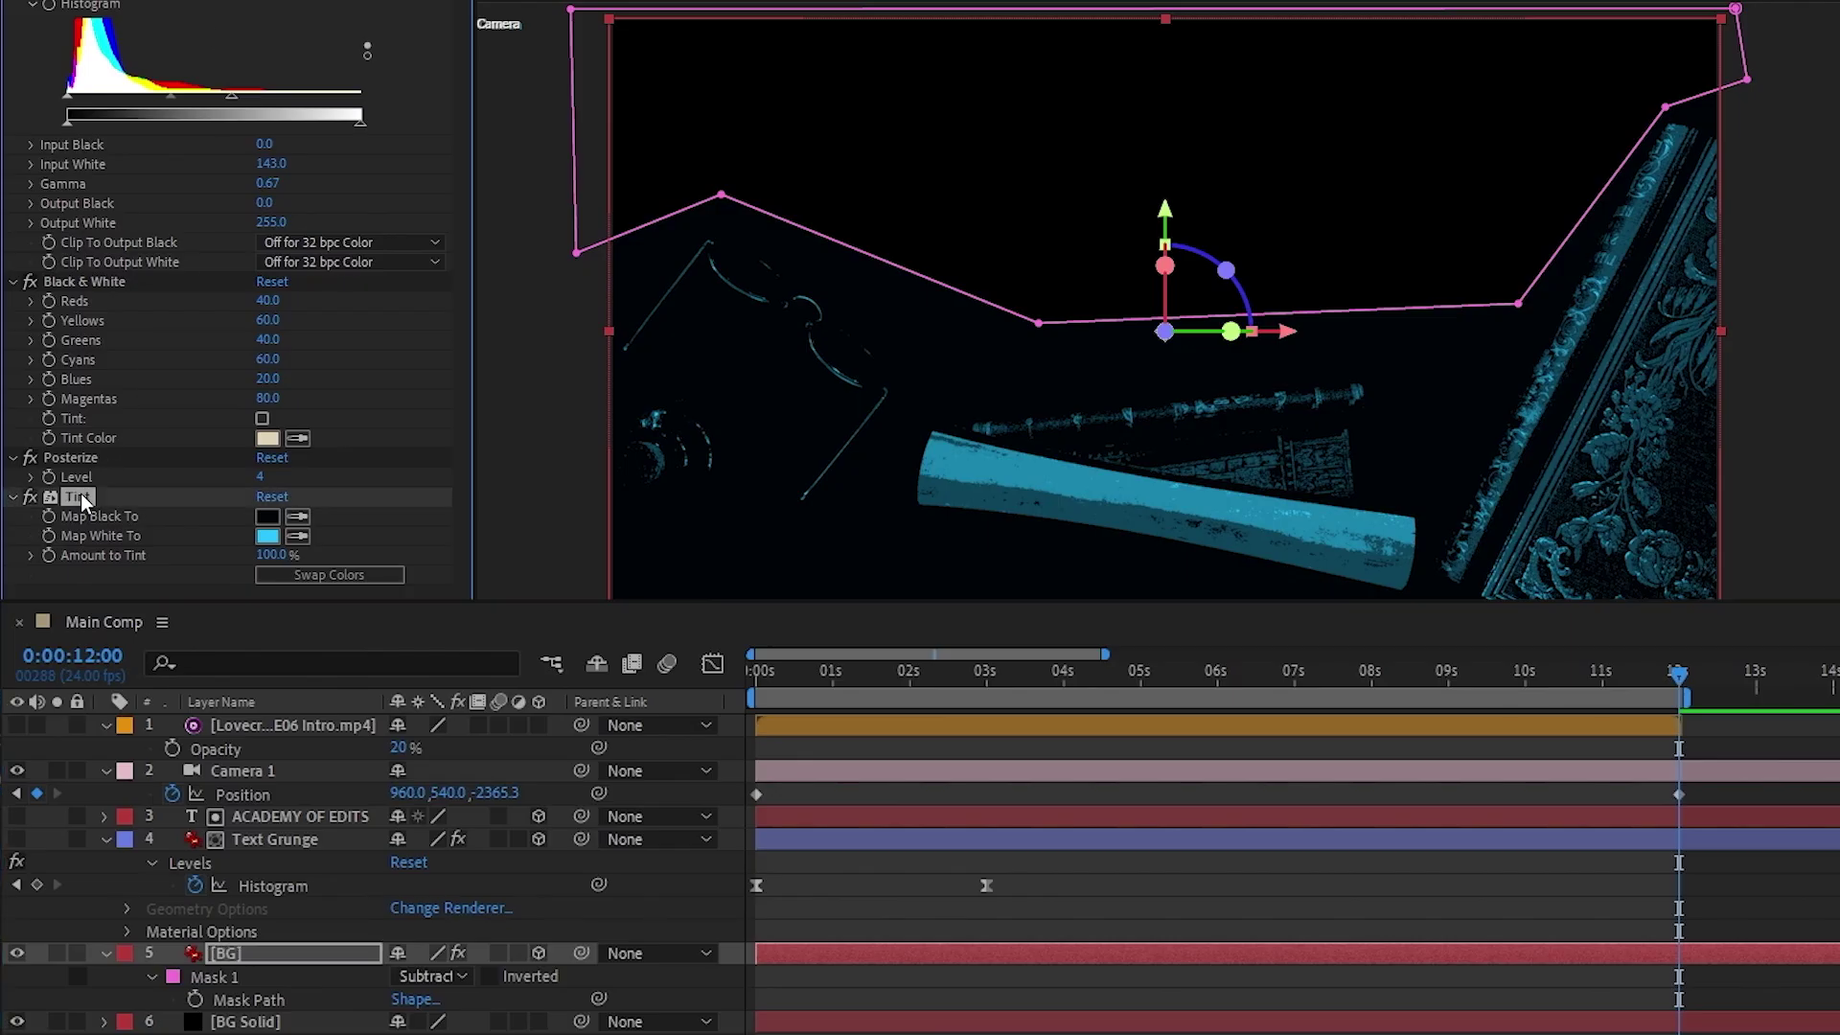
click(273, 1024)
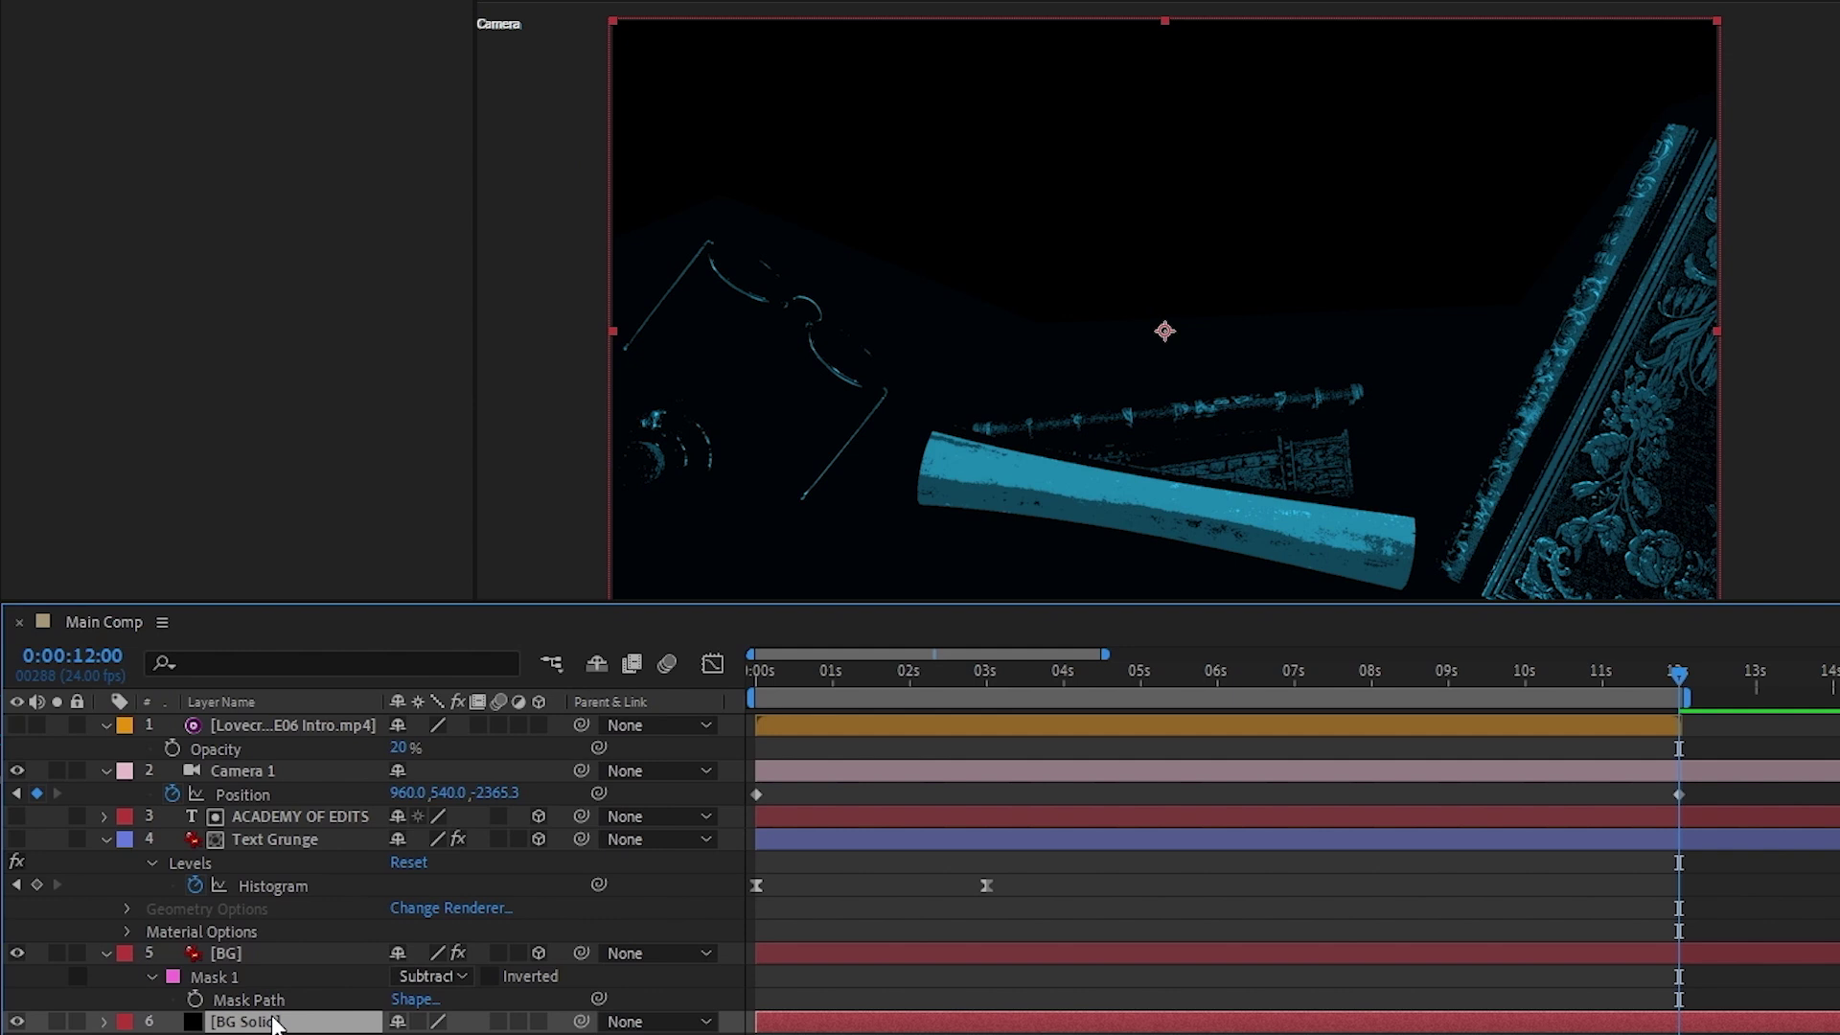
key(ctrl+v)
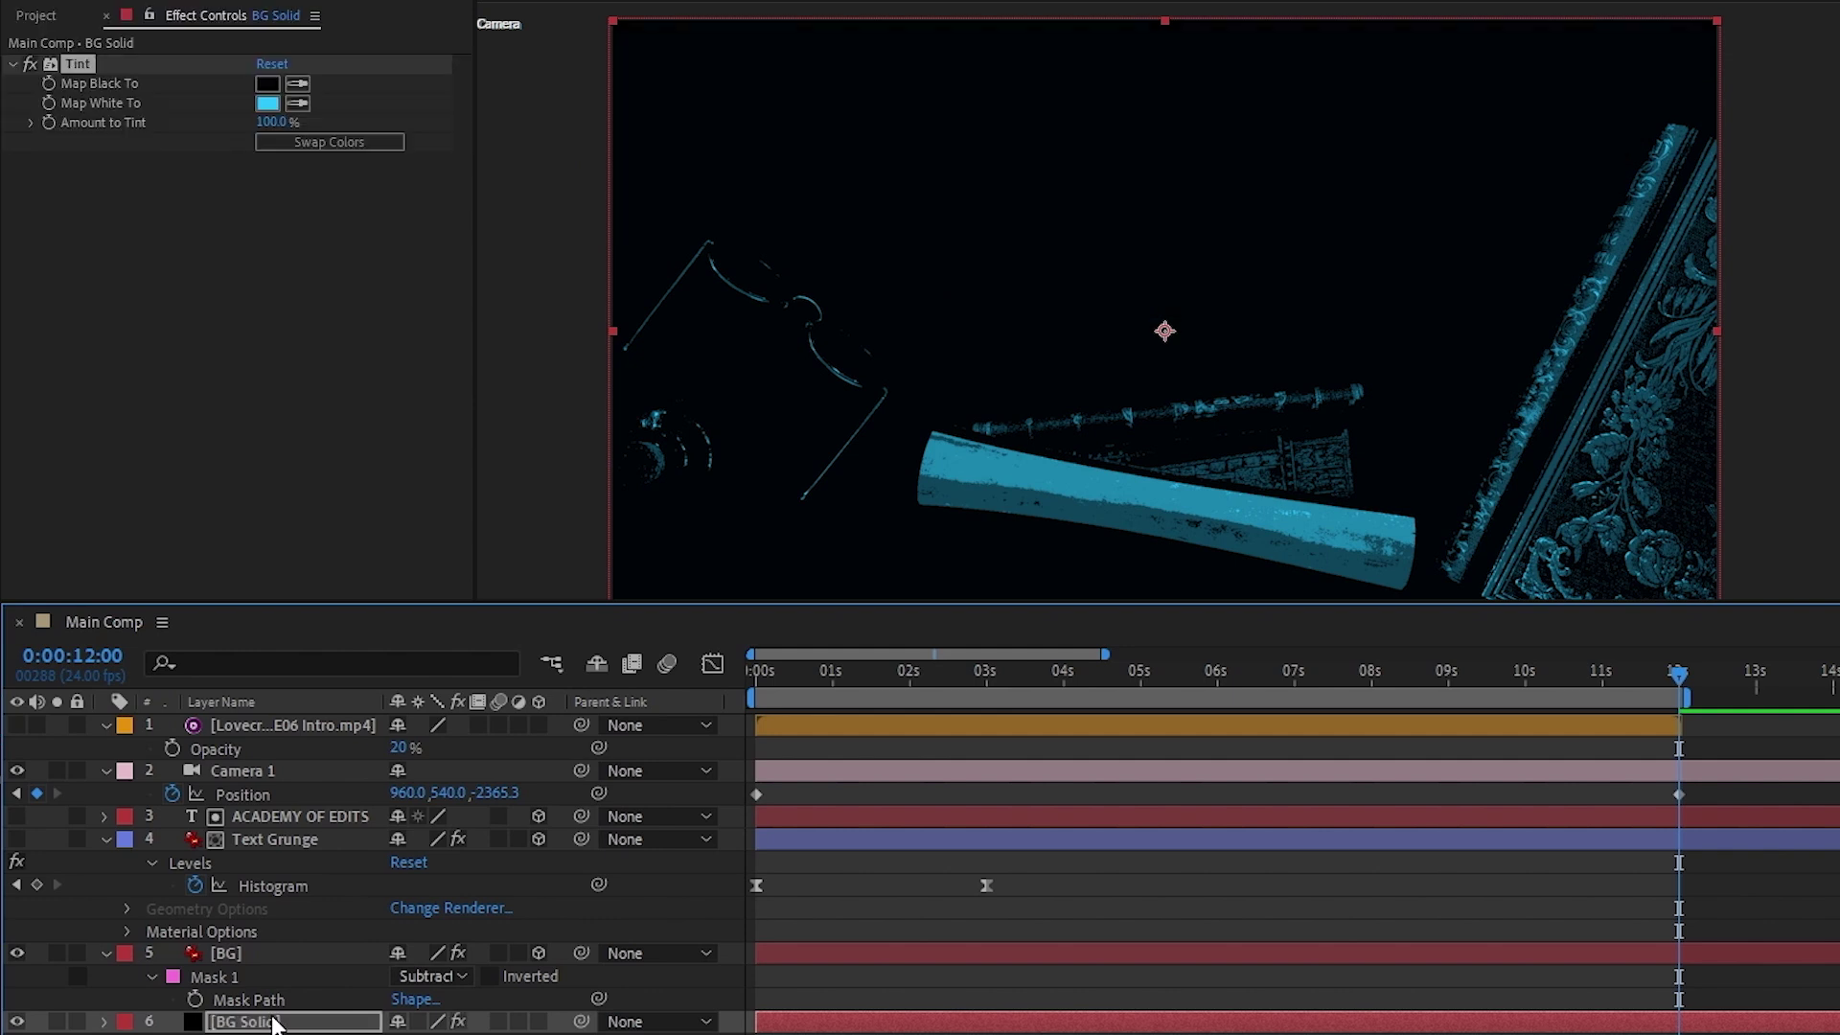
Step: Duplicate the BG layer twice and rename the copies BG - Glasses and BG - Book
click(255, 950)
key(ctrl+d)
key(ctrl+d)
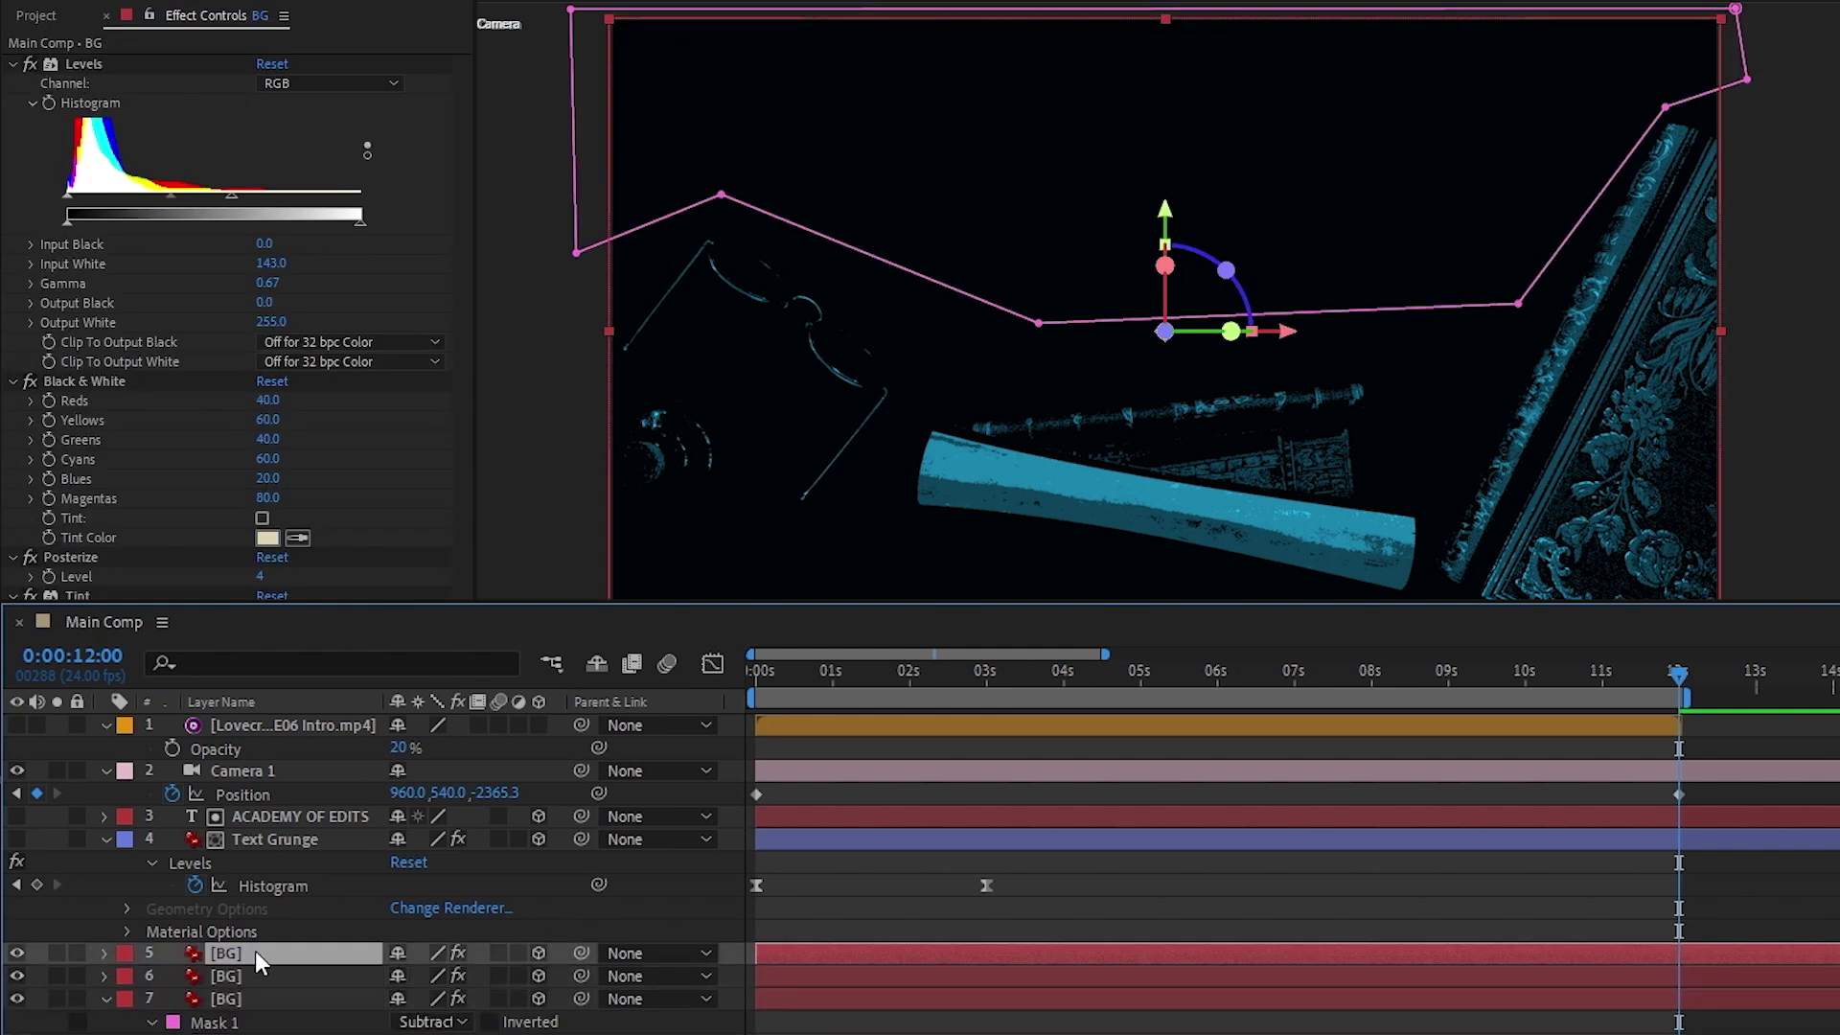
text(BG - Glasses)
key(Return)
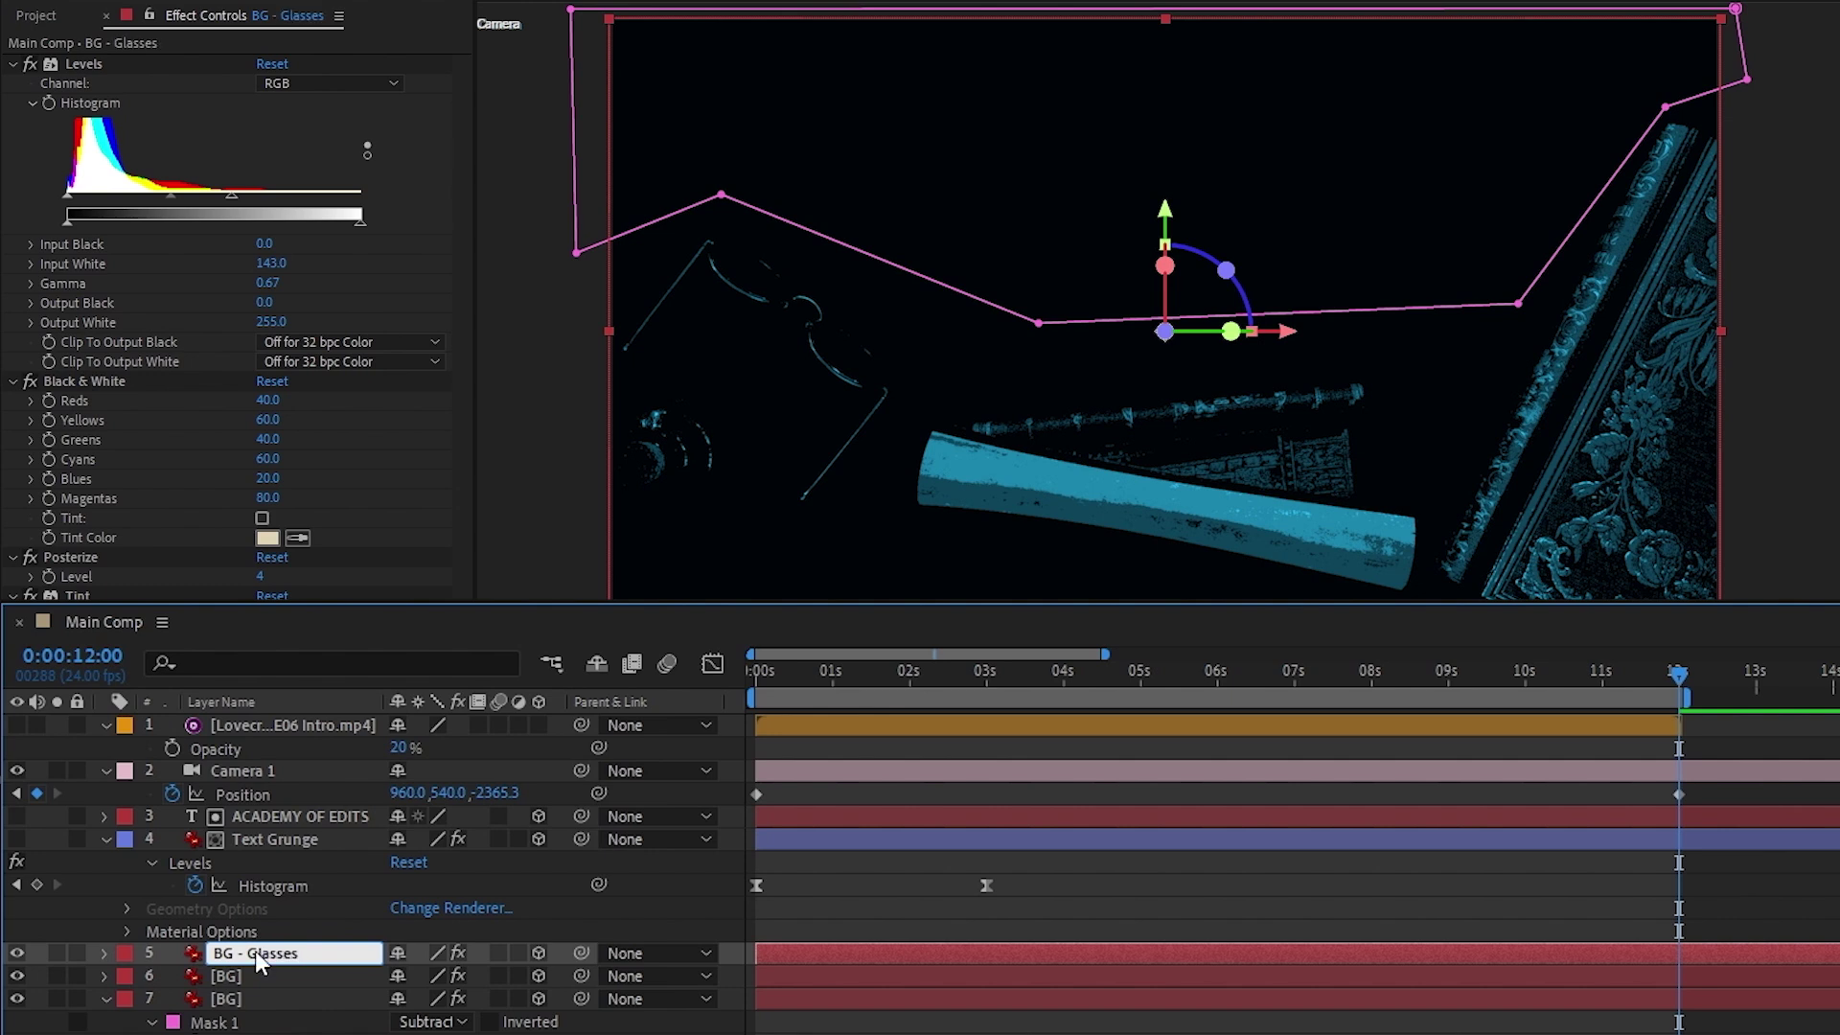
click(262, 978)
key(Return)
text(BG - B)
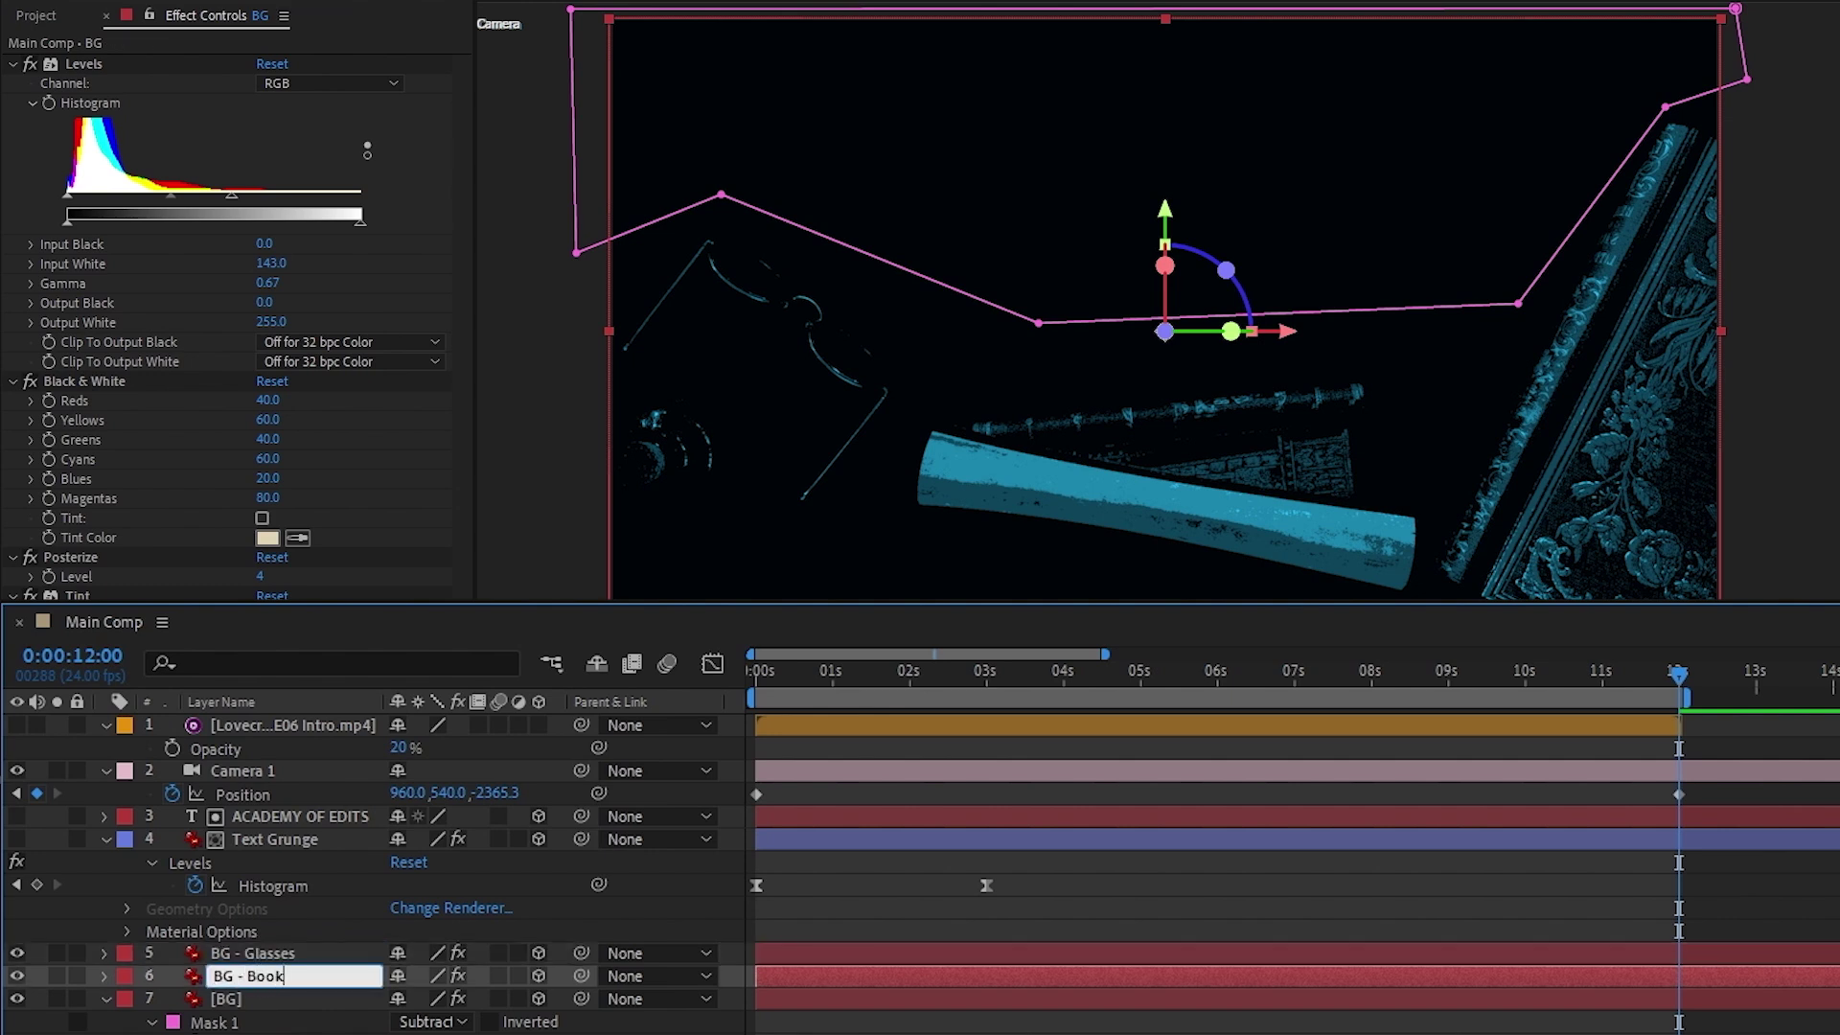
key(Return)
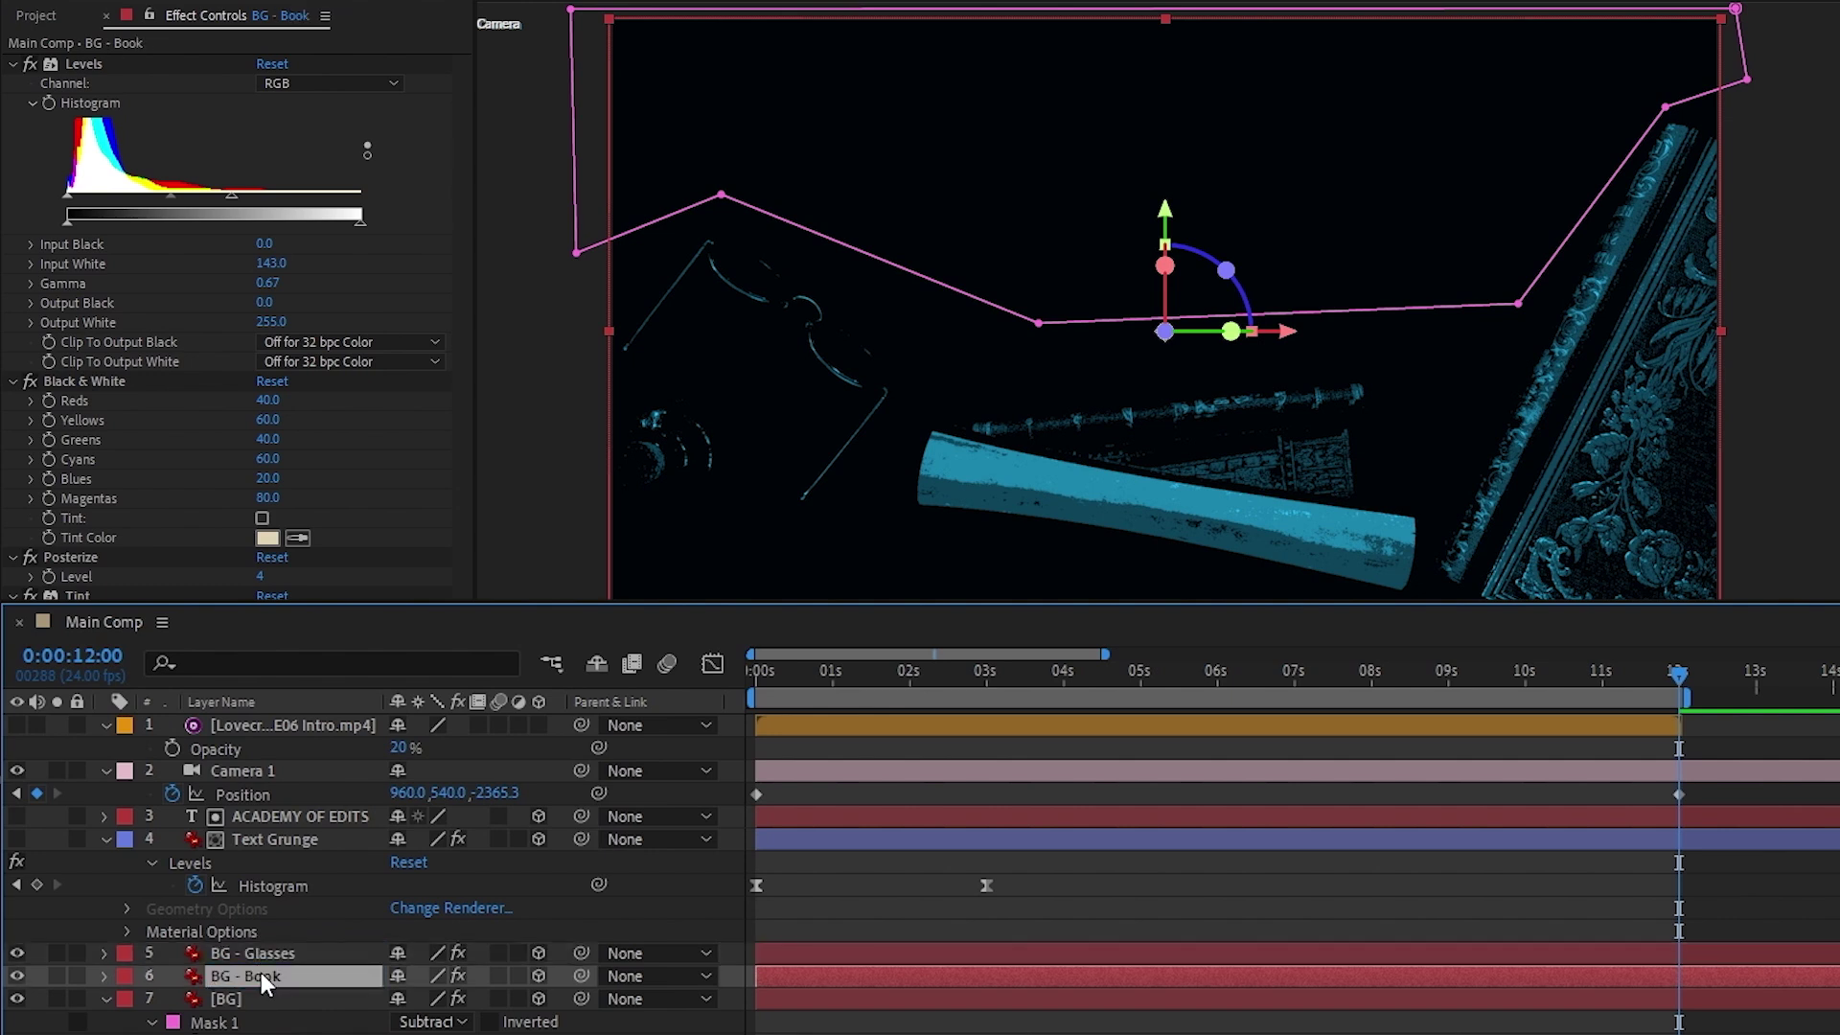
Step: Draw a mask with the Pen tool closely around the glasses on the BG - Glasses layer
click(268, 952)
key(g)
click(570, 327)
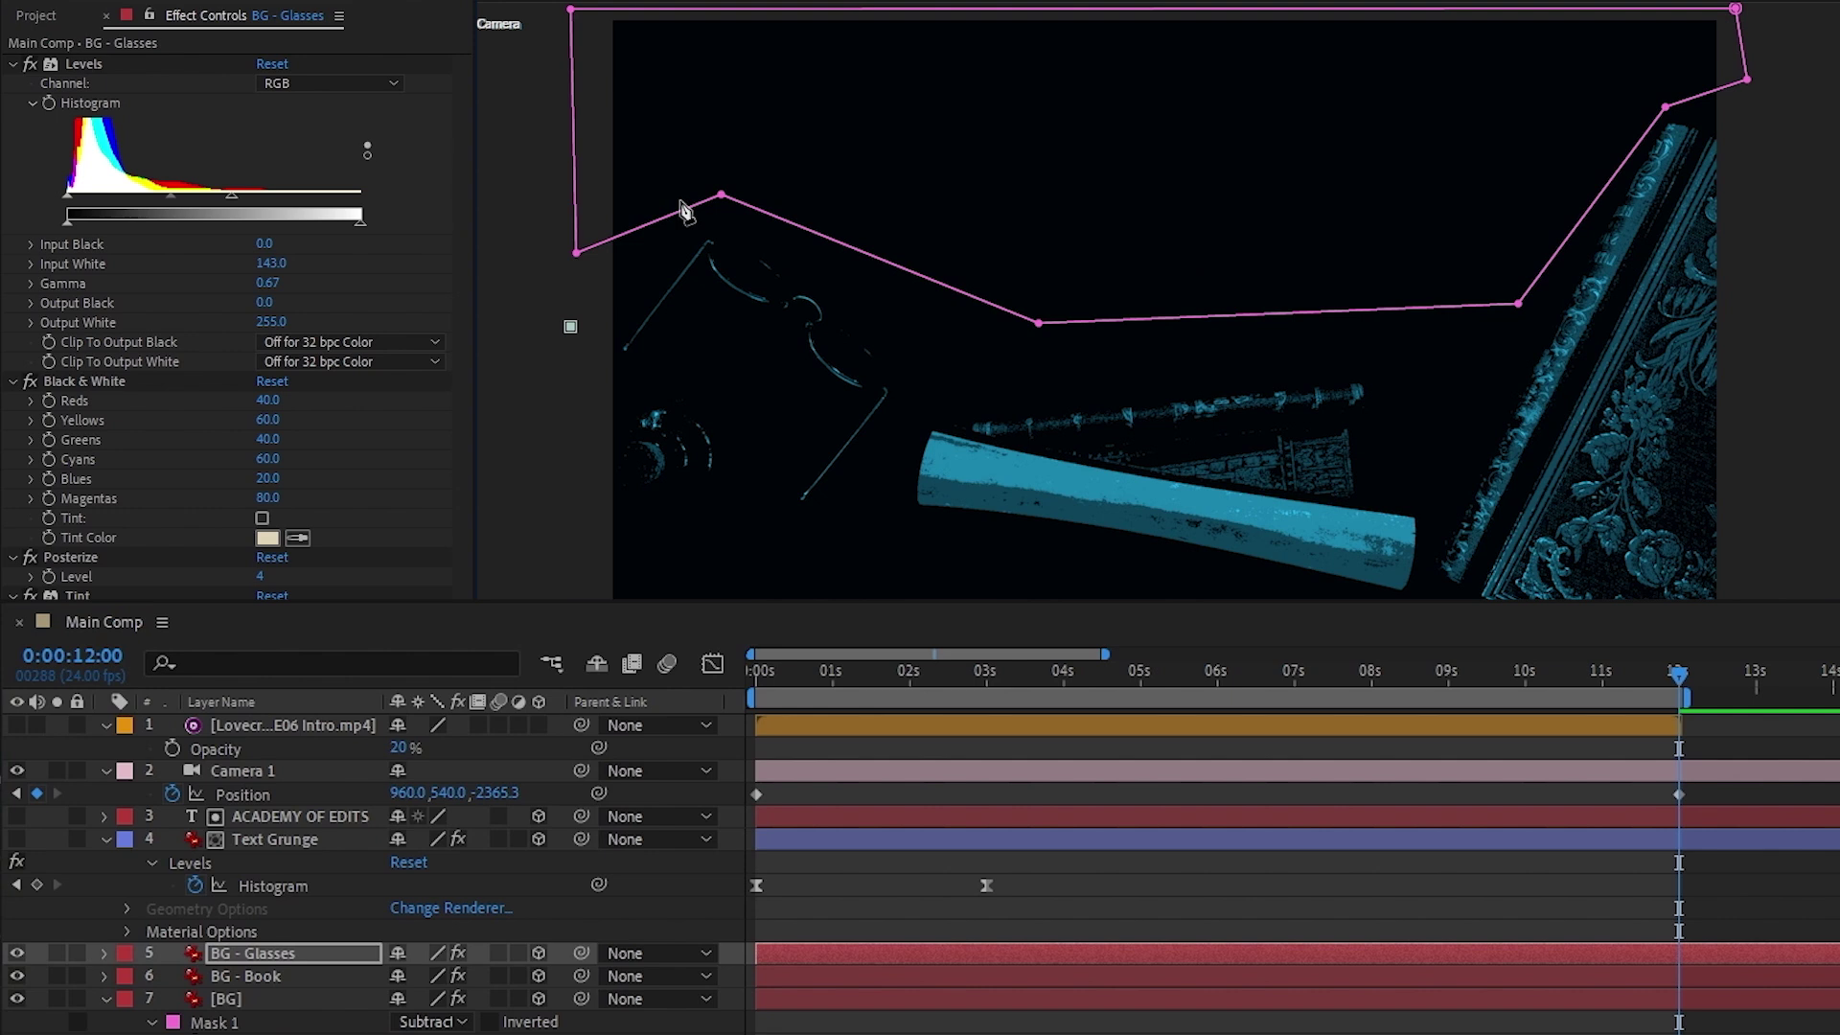
click(683, 184)
click(939, 349)
click(830, 559)
click(761, 533)
click(762, 399)
click(682, 353)
Step: Set the glasses mask on BG - Glasses to inverted Subtract and solo the layer to check the cutout
click(490, 1022)
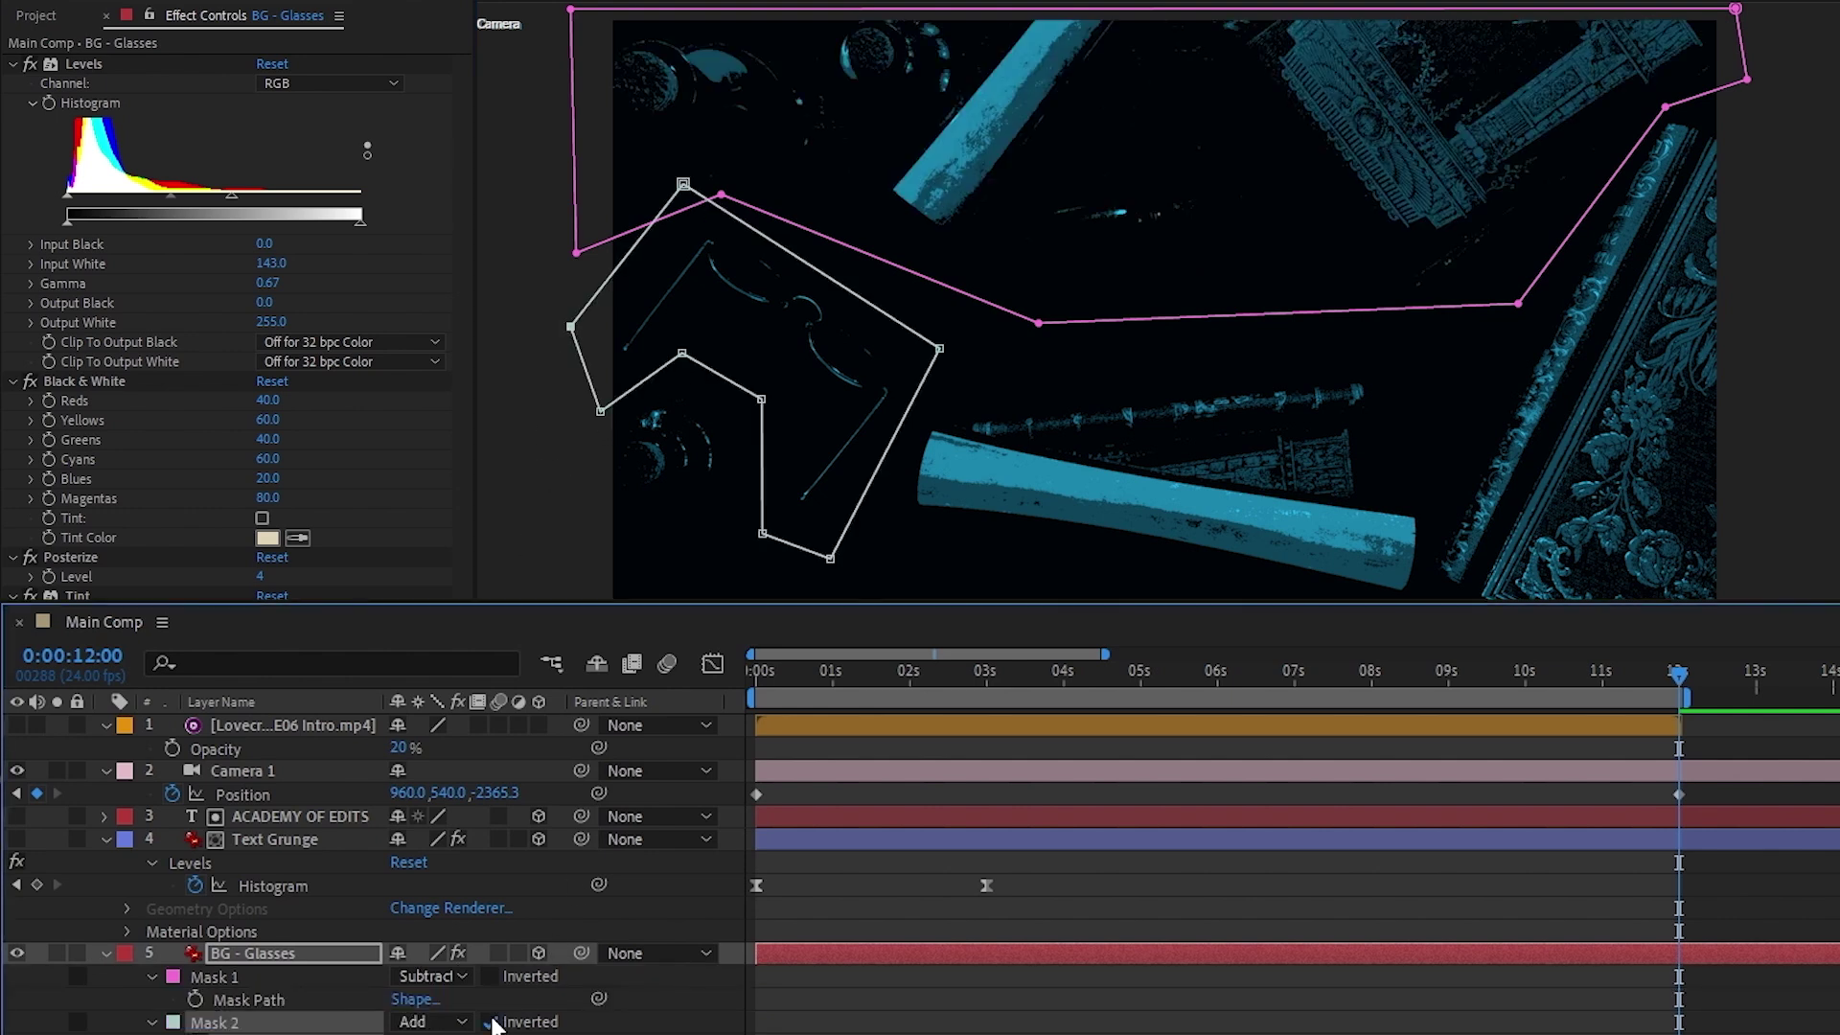
click(431, 1021)
click(462, 882)
click(56, 952)
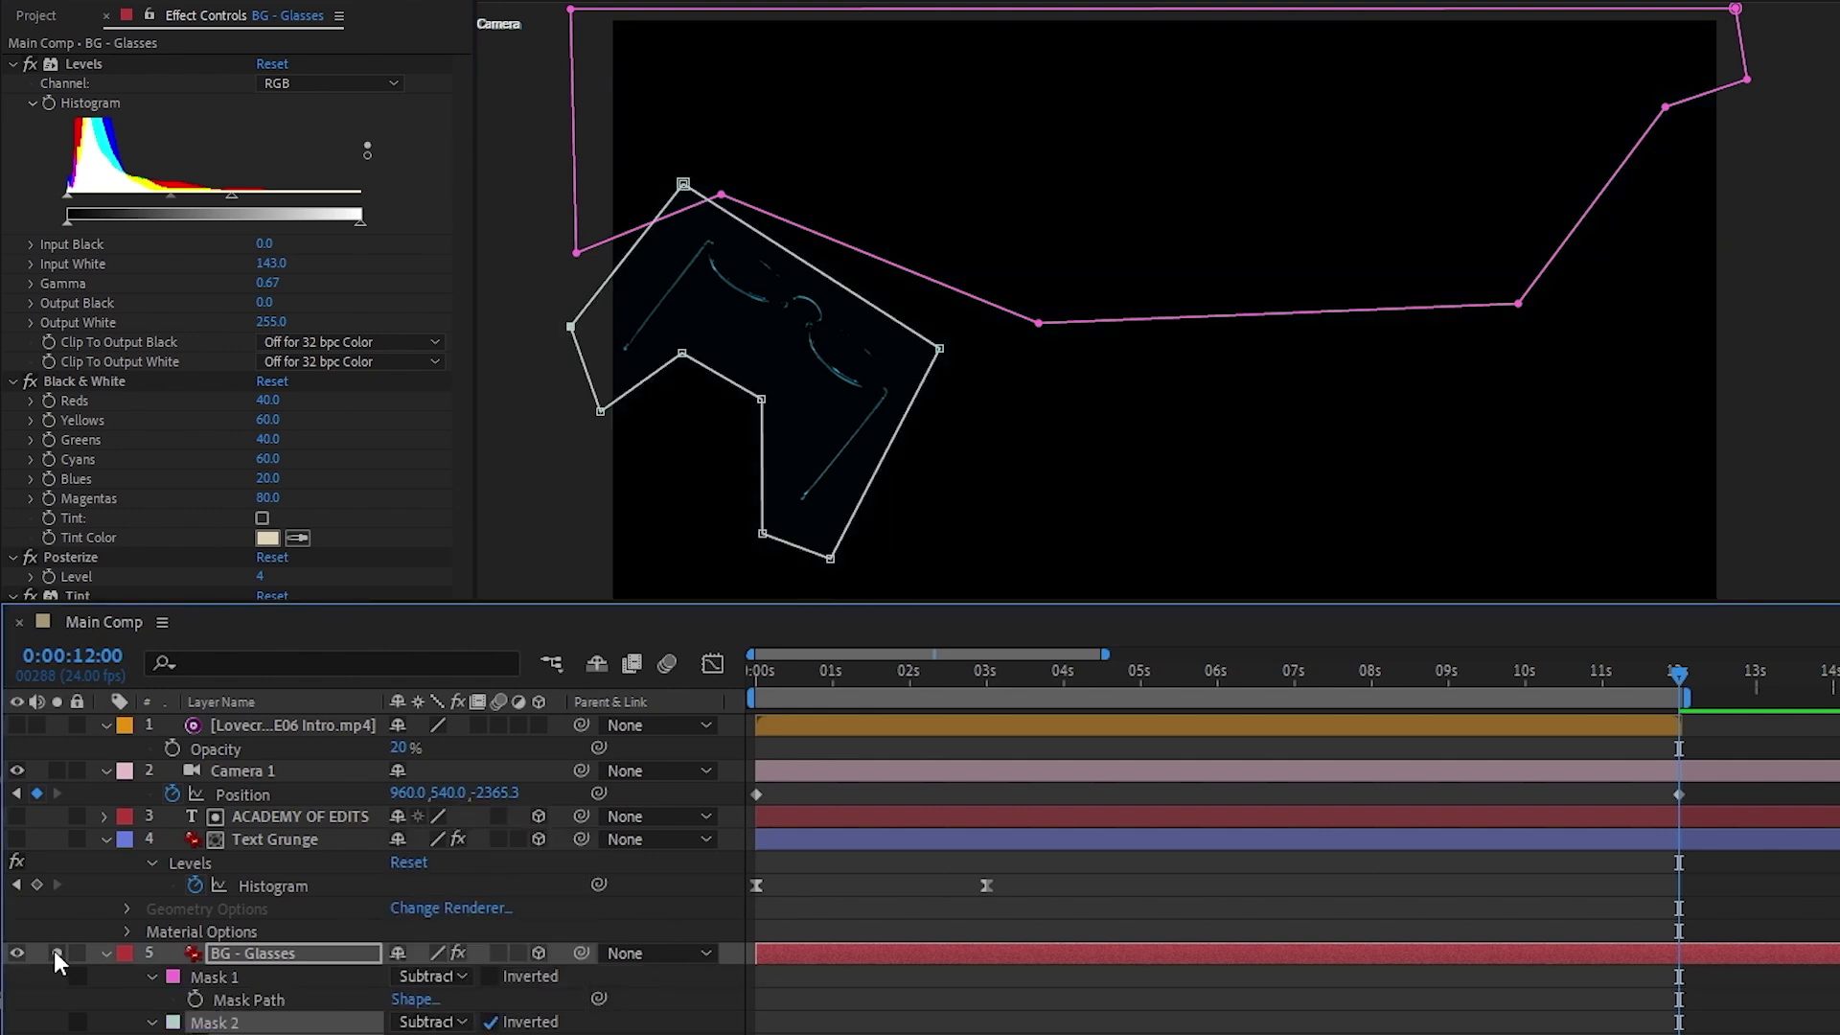
Step: Draw a mask around the book on BG - Book, set it to inverted Subtract, and check the cutout in solo
click(1486, 236)
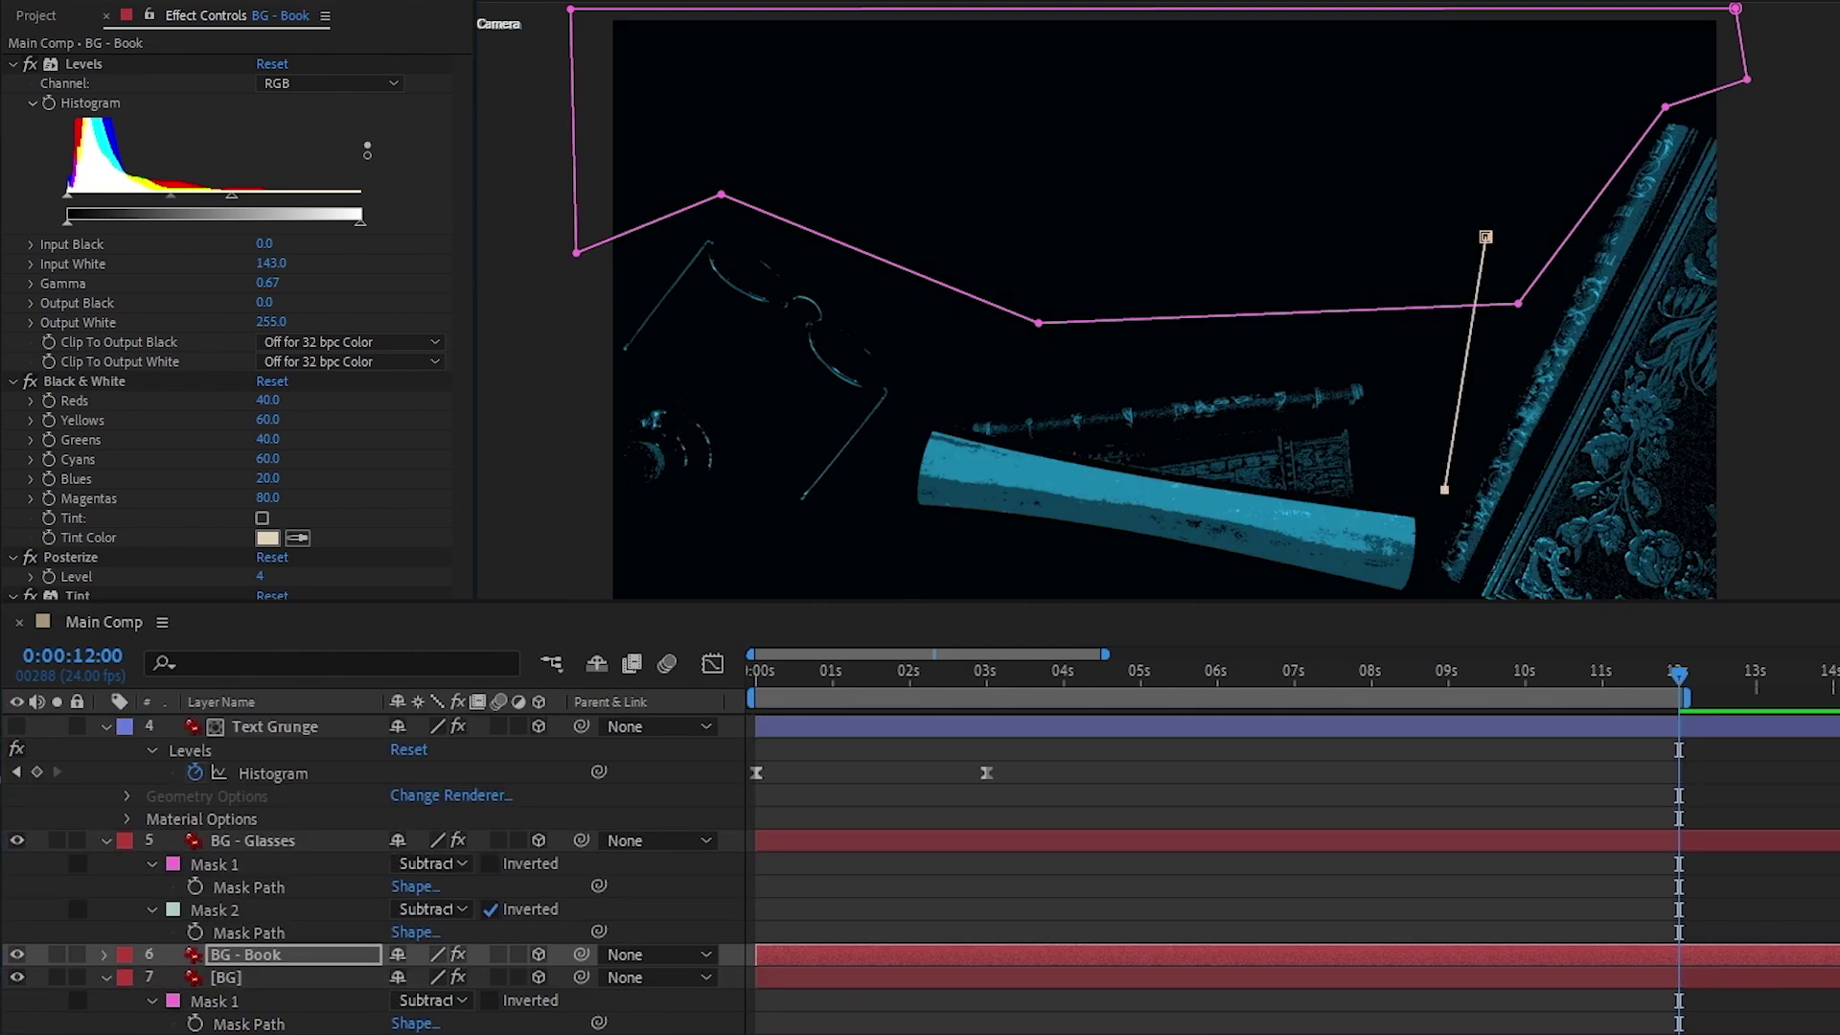
click(1593, 64)
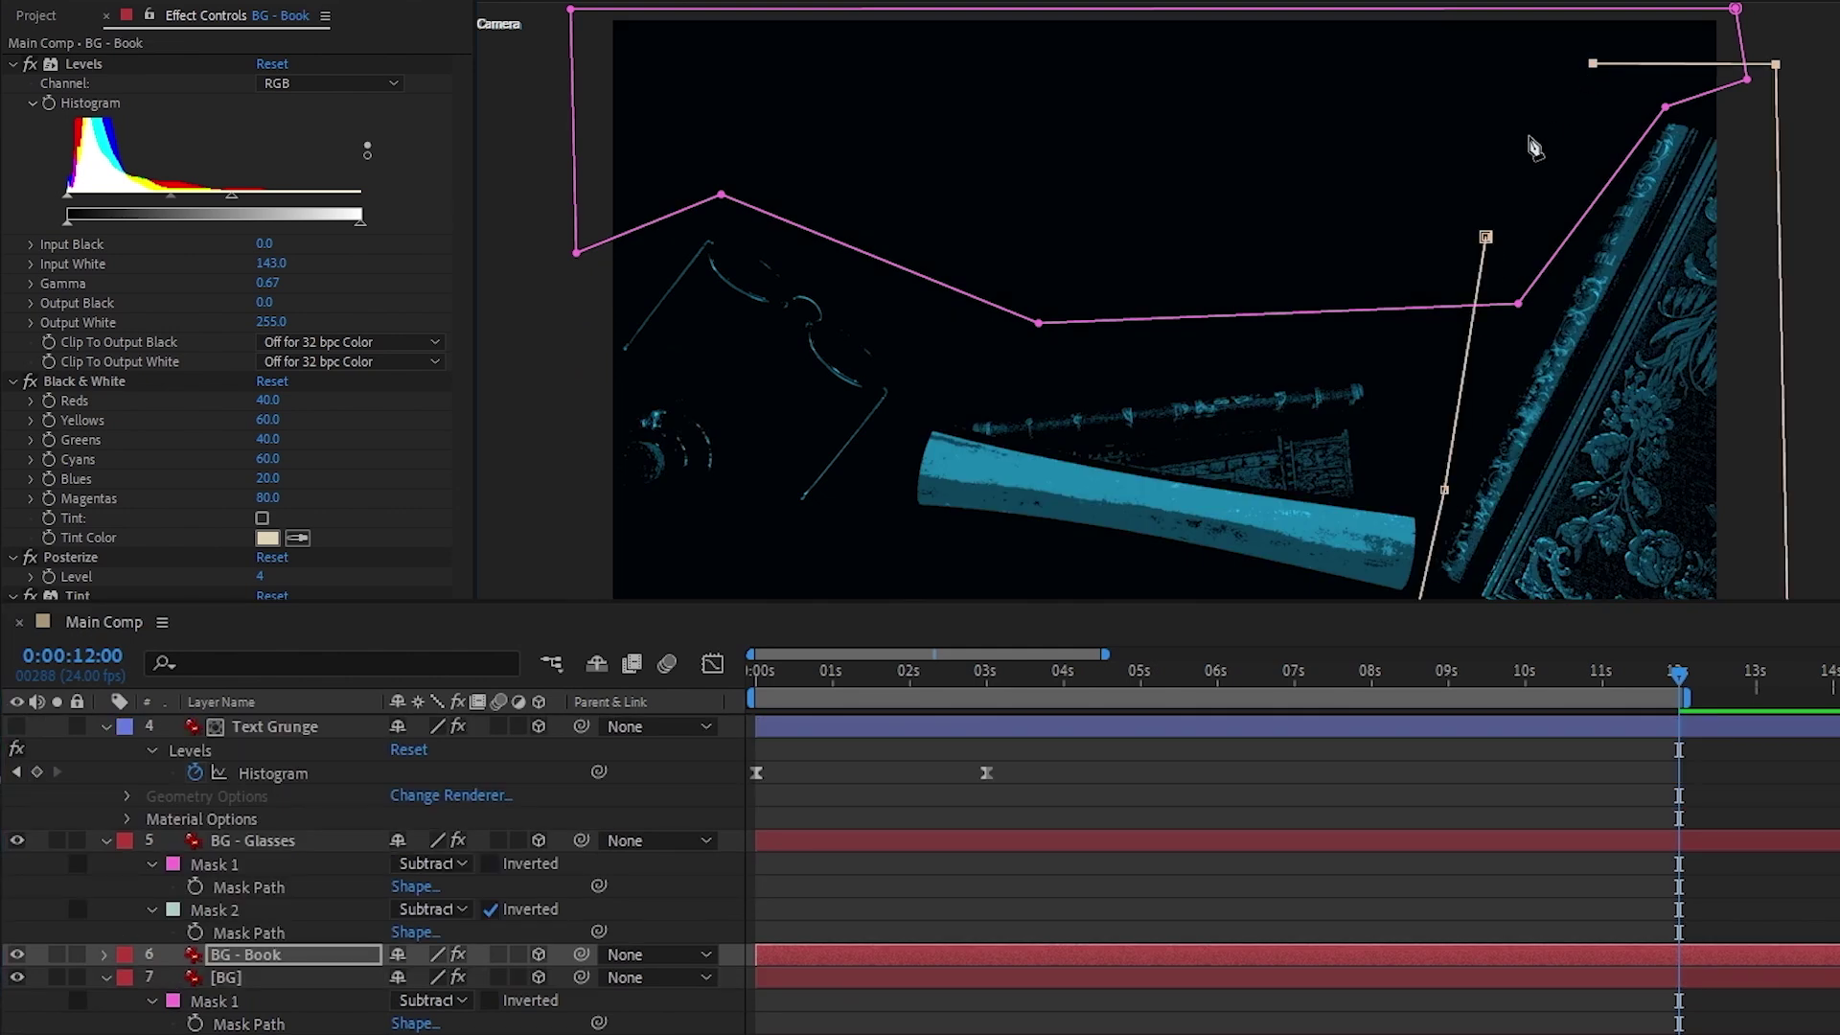
click(1485, 236)
key(m)
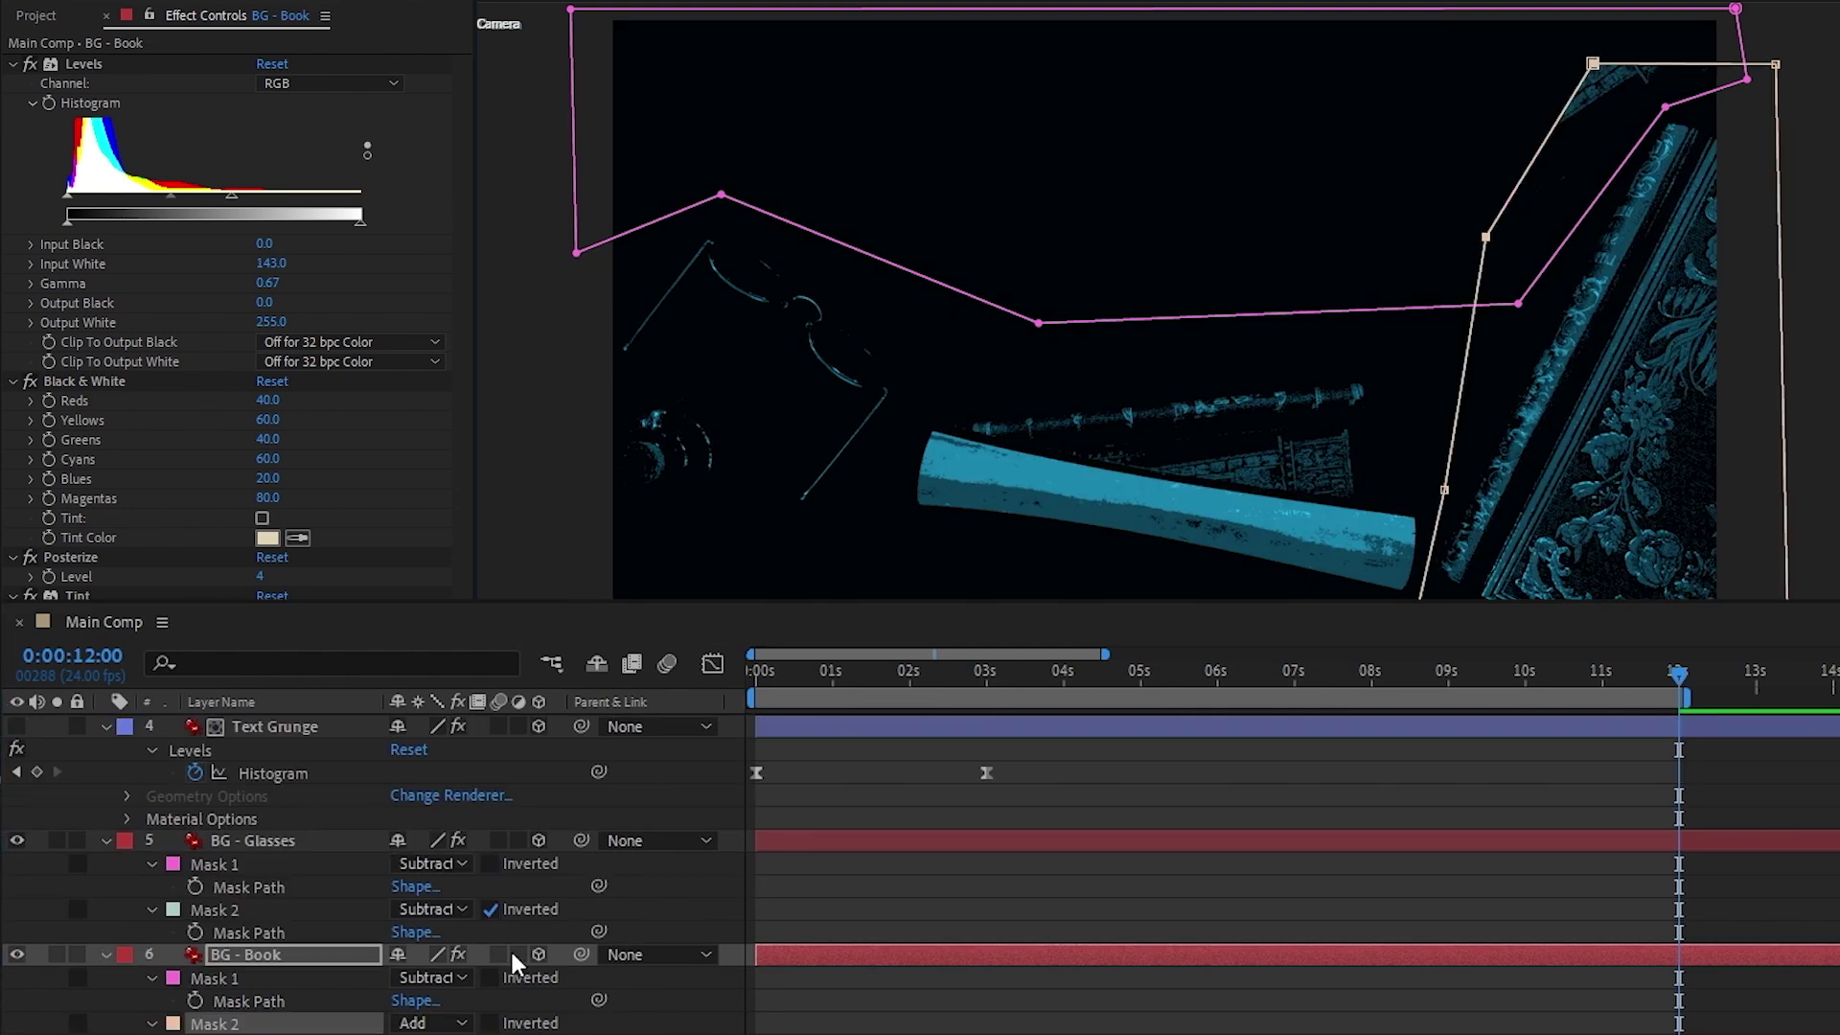
click(427, 1023)
click(456, 956)
click(489, 1022)
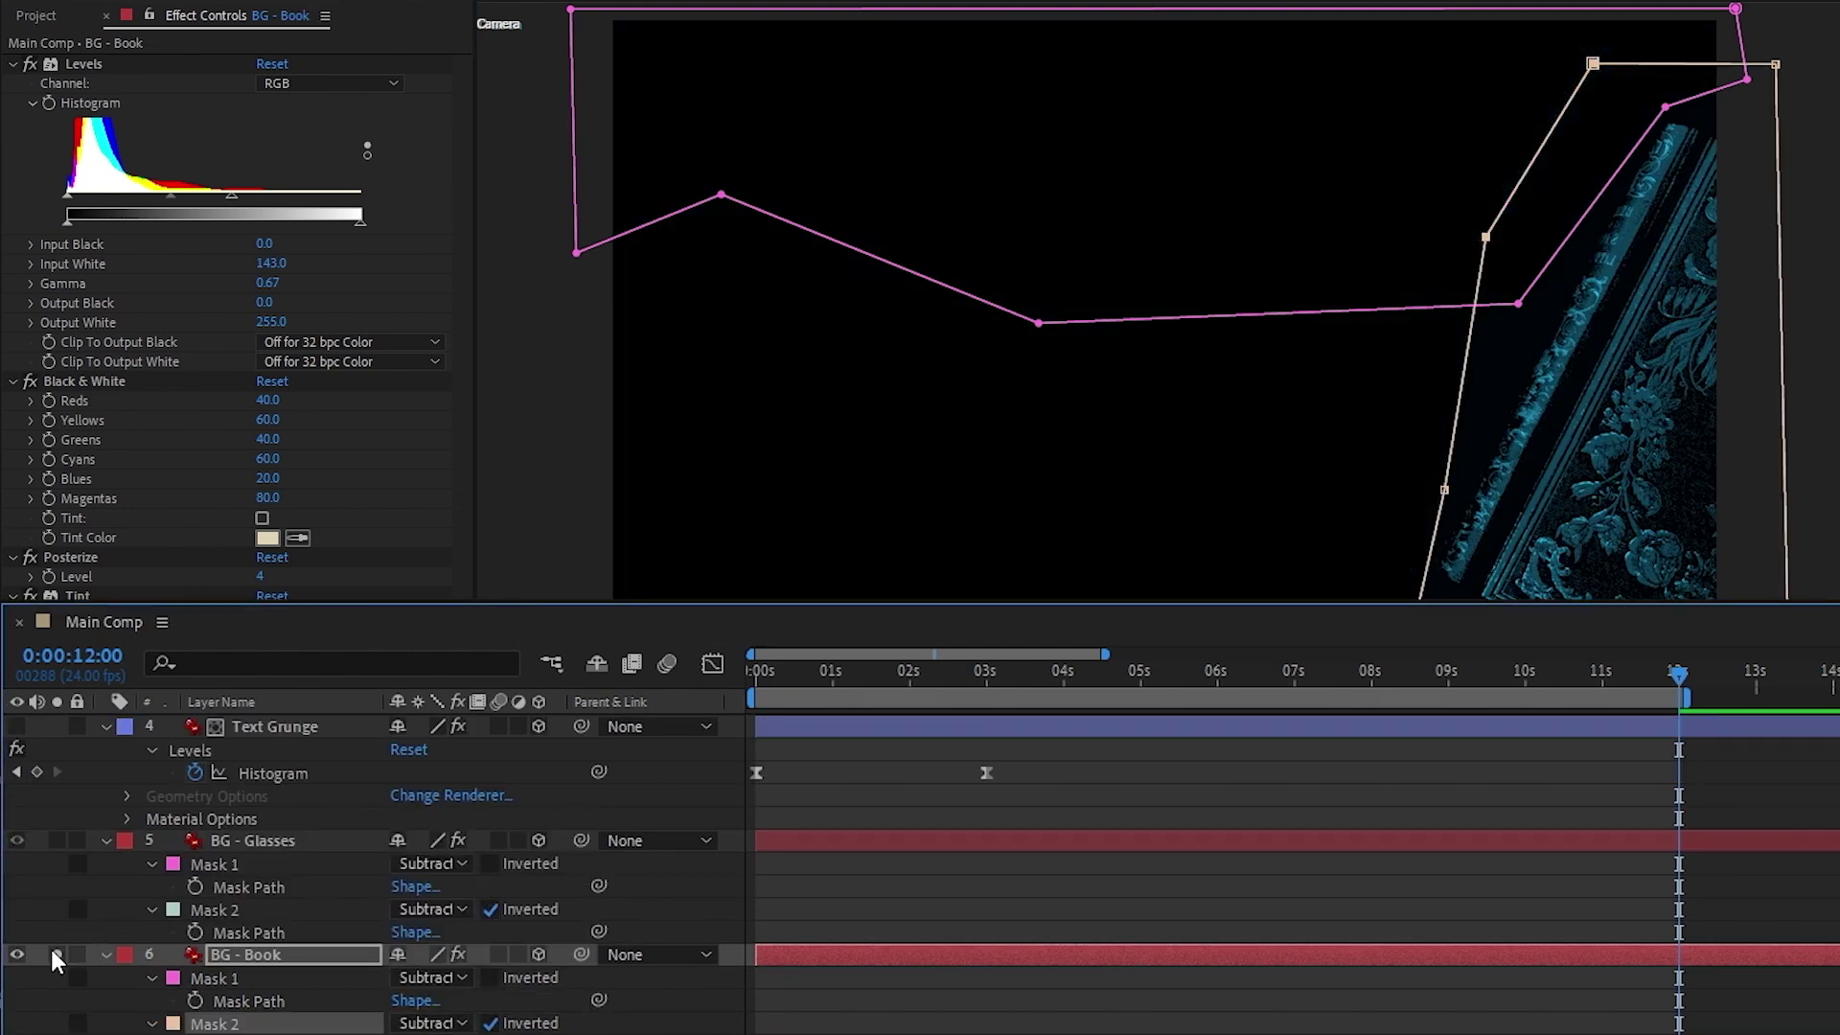
click(55, 954)
Step: Copy the glasses and book masks onto BG as non-inverted Subtract masks and check the layer in solo
click(232, 821)
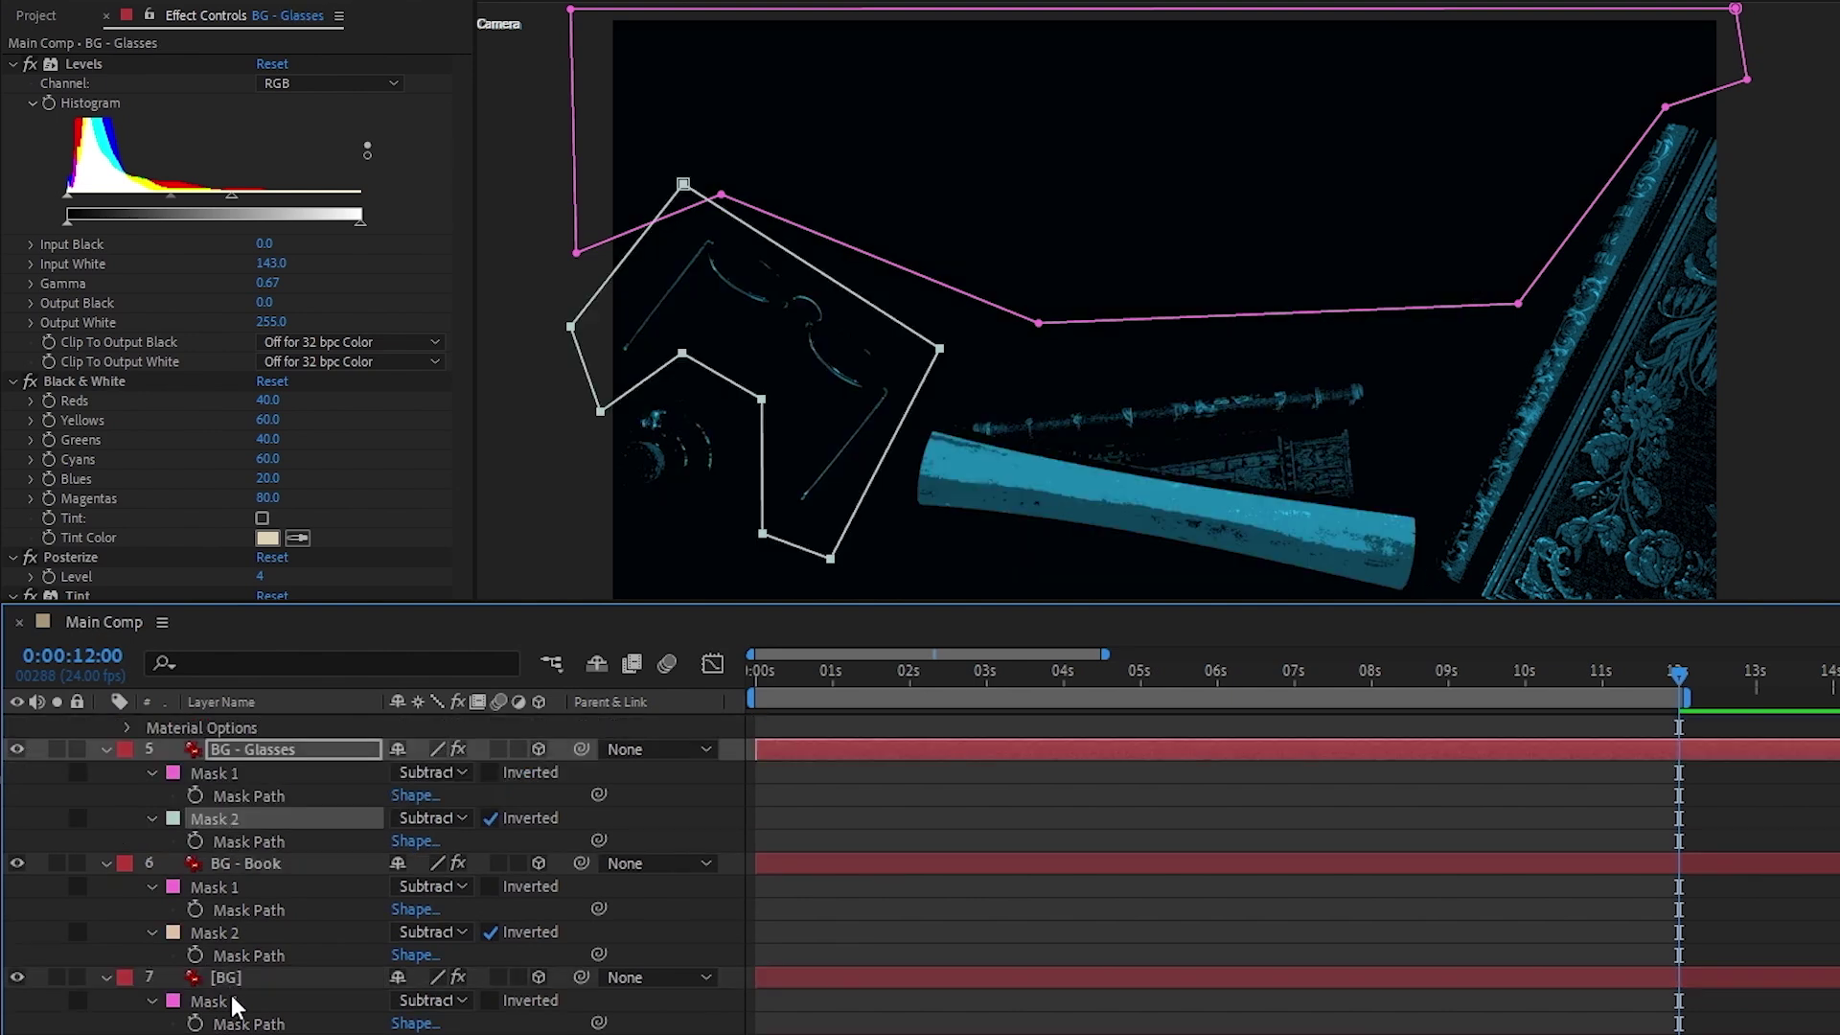
click(234, 978)
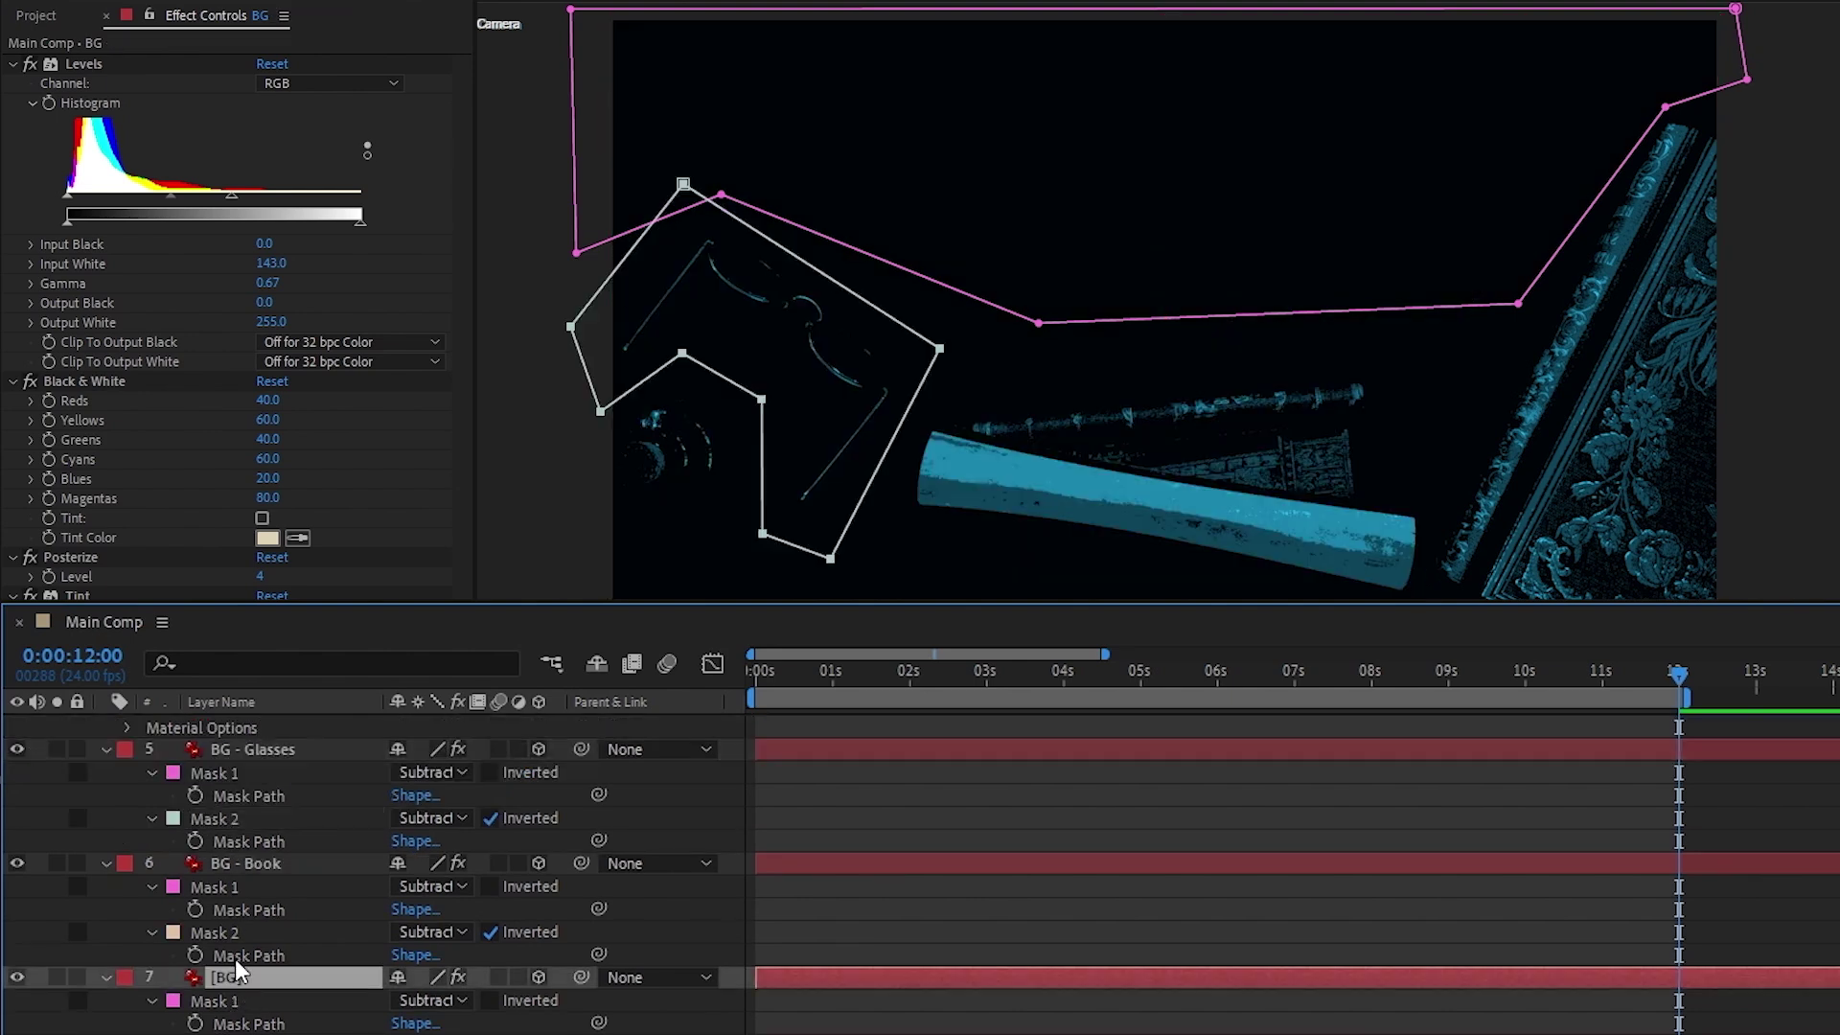
click(227, 930)
key(ctrl+c)
click(239, 977)
key(ctrl+v)
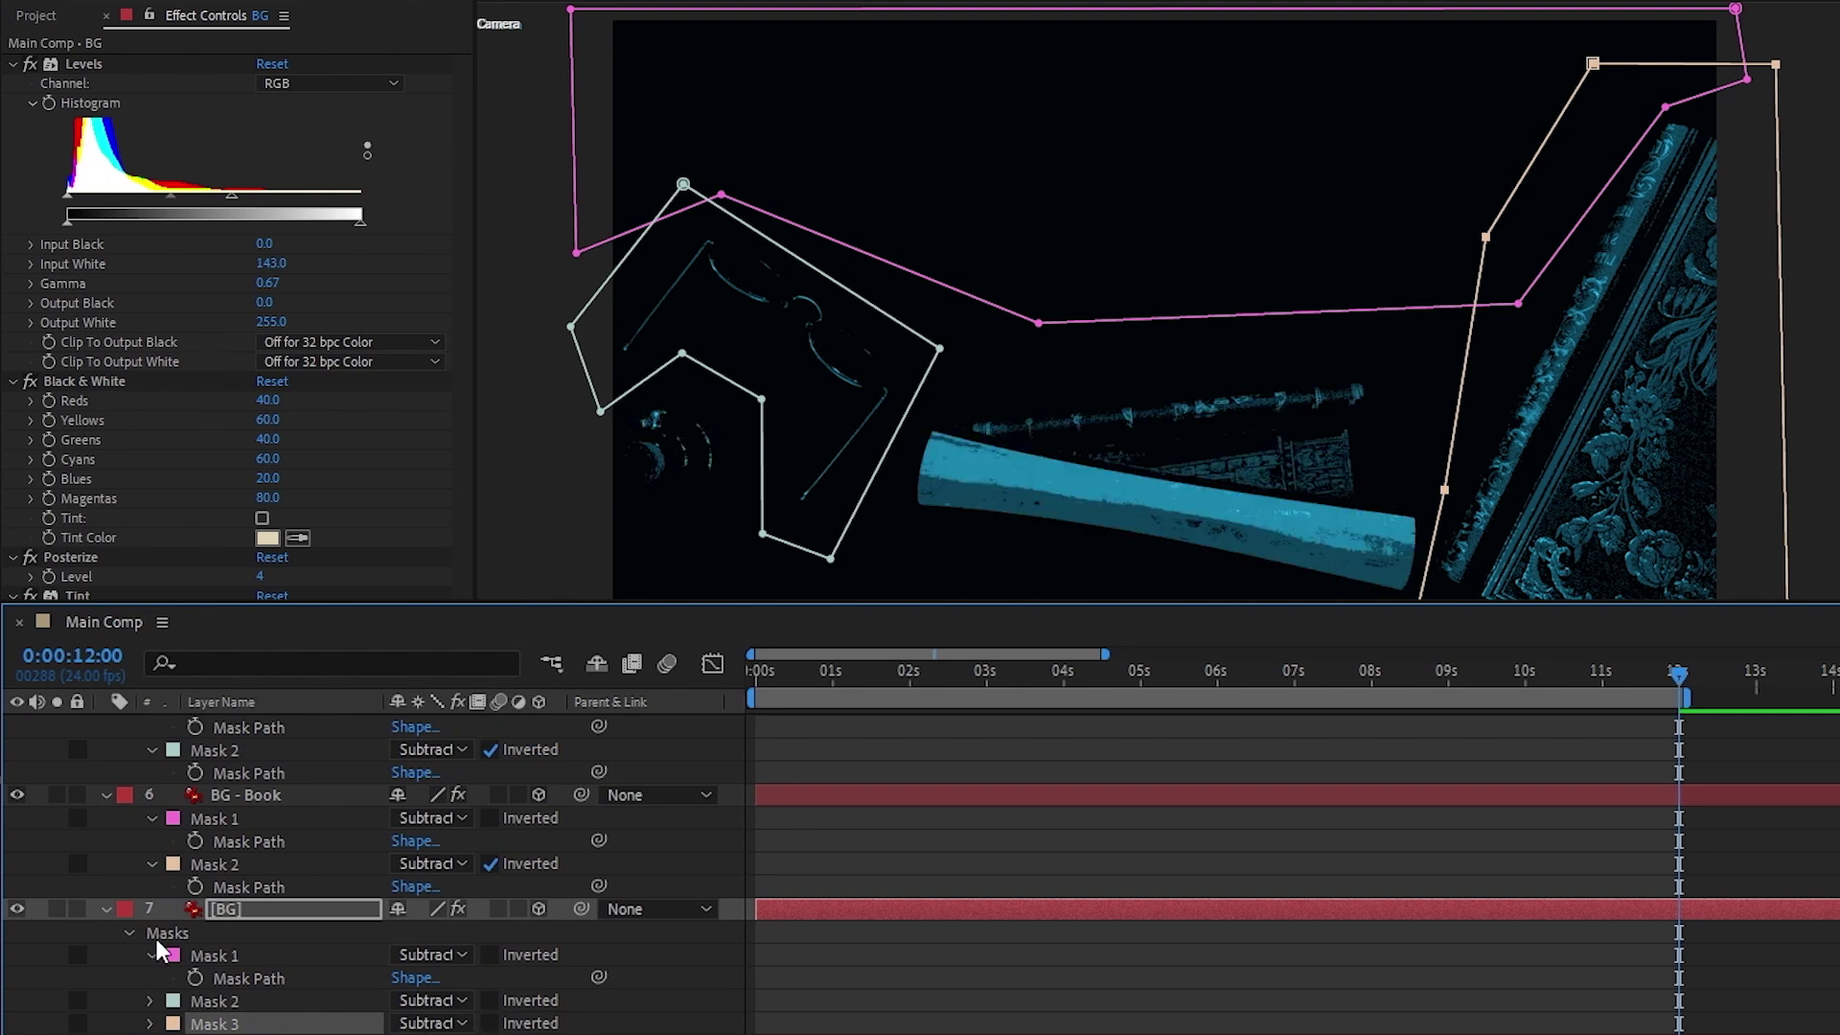
click(58, 910)
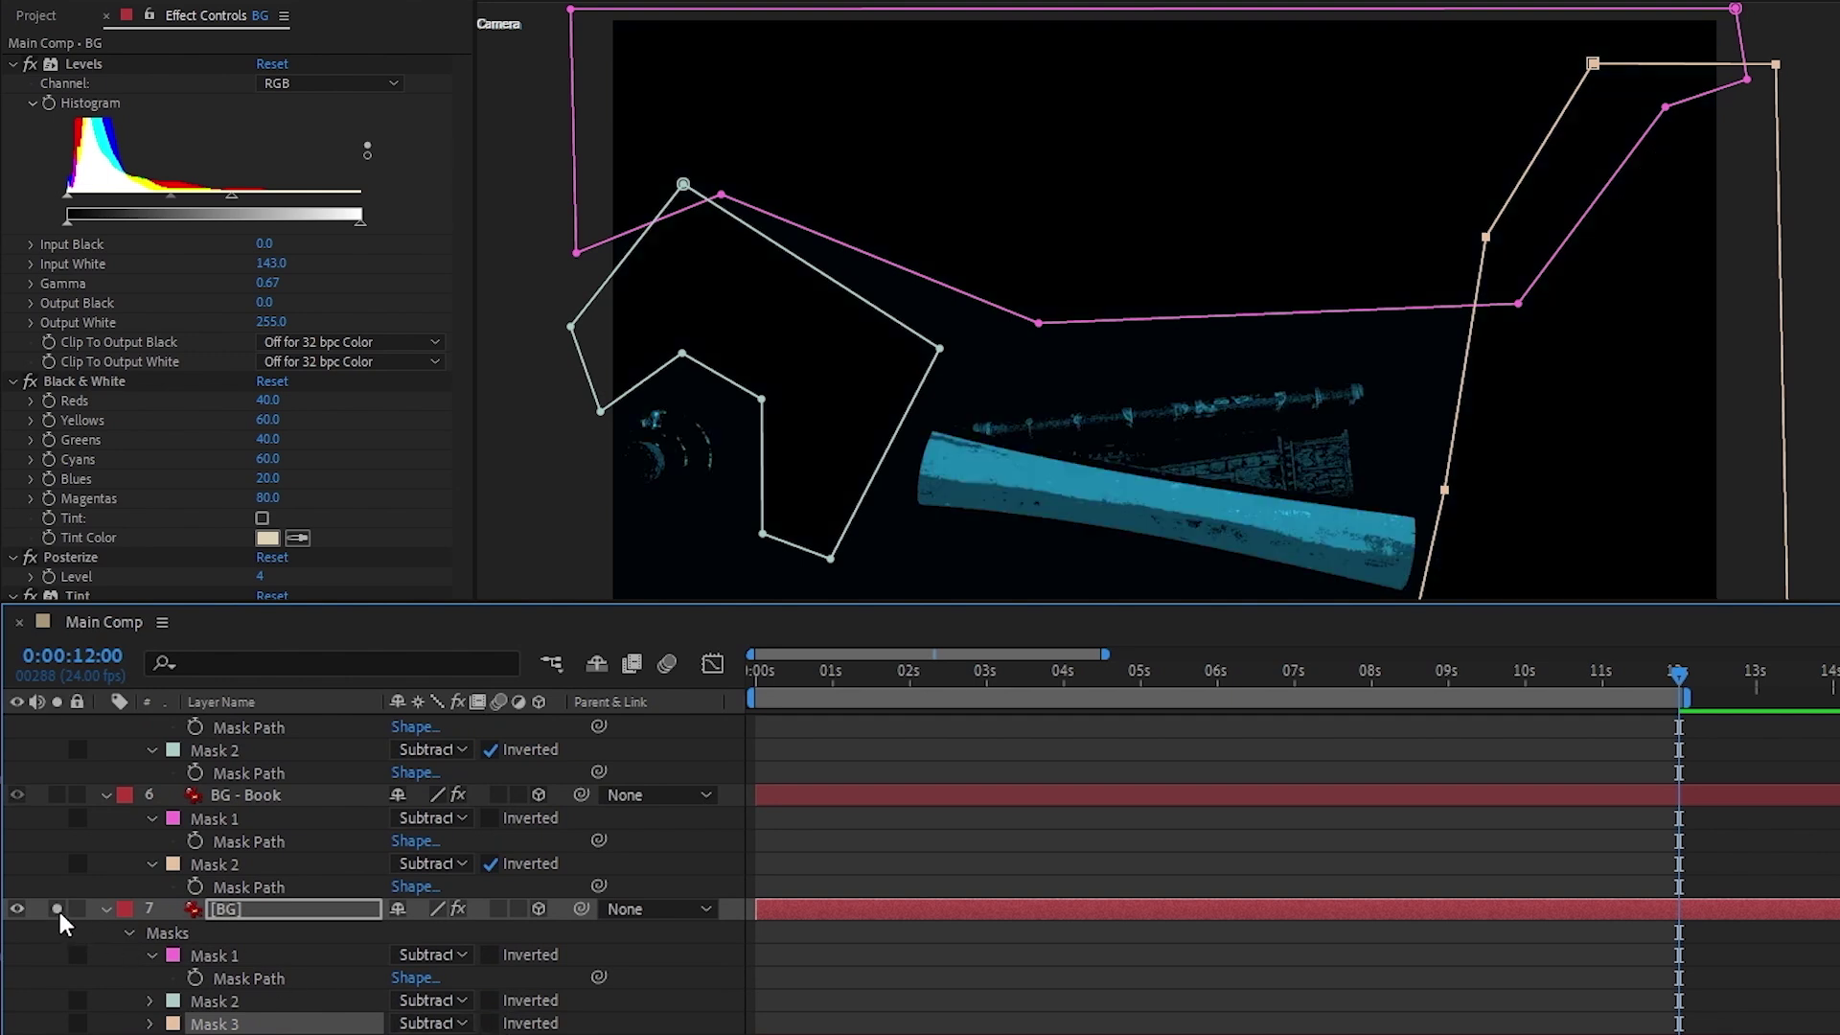
click(58, 909)
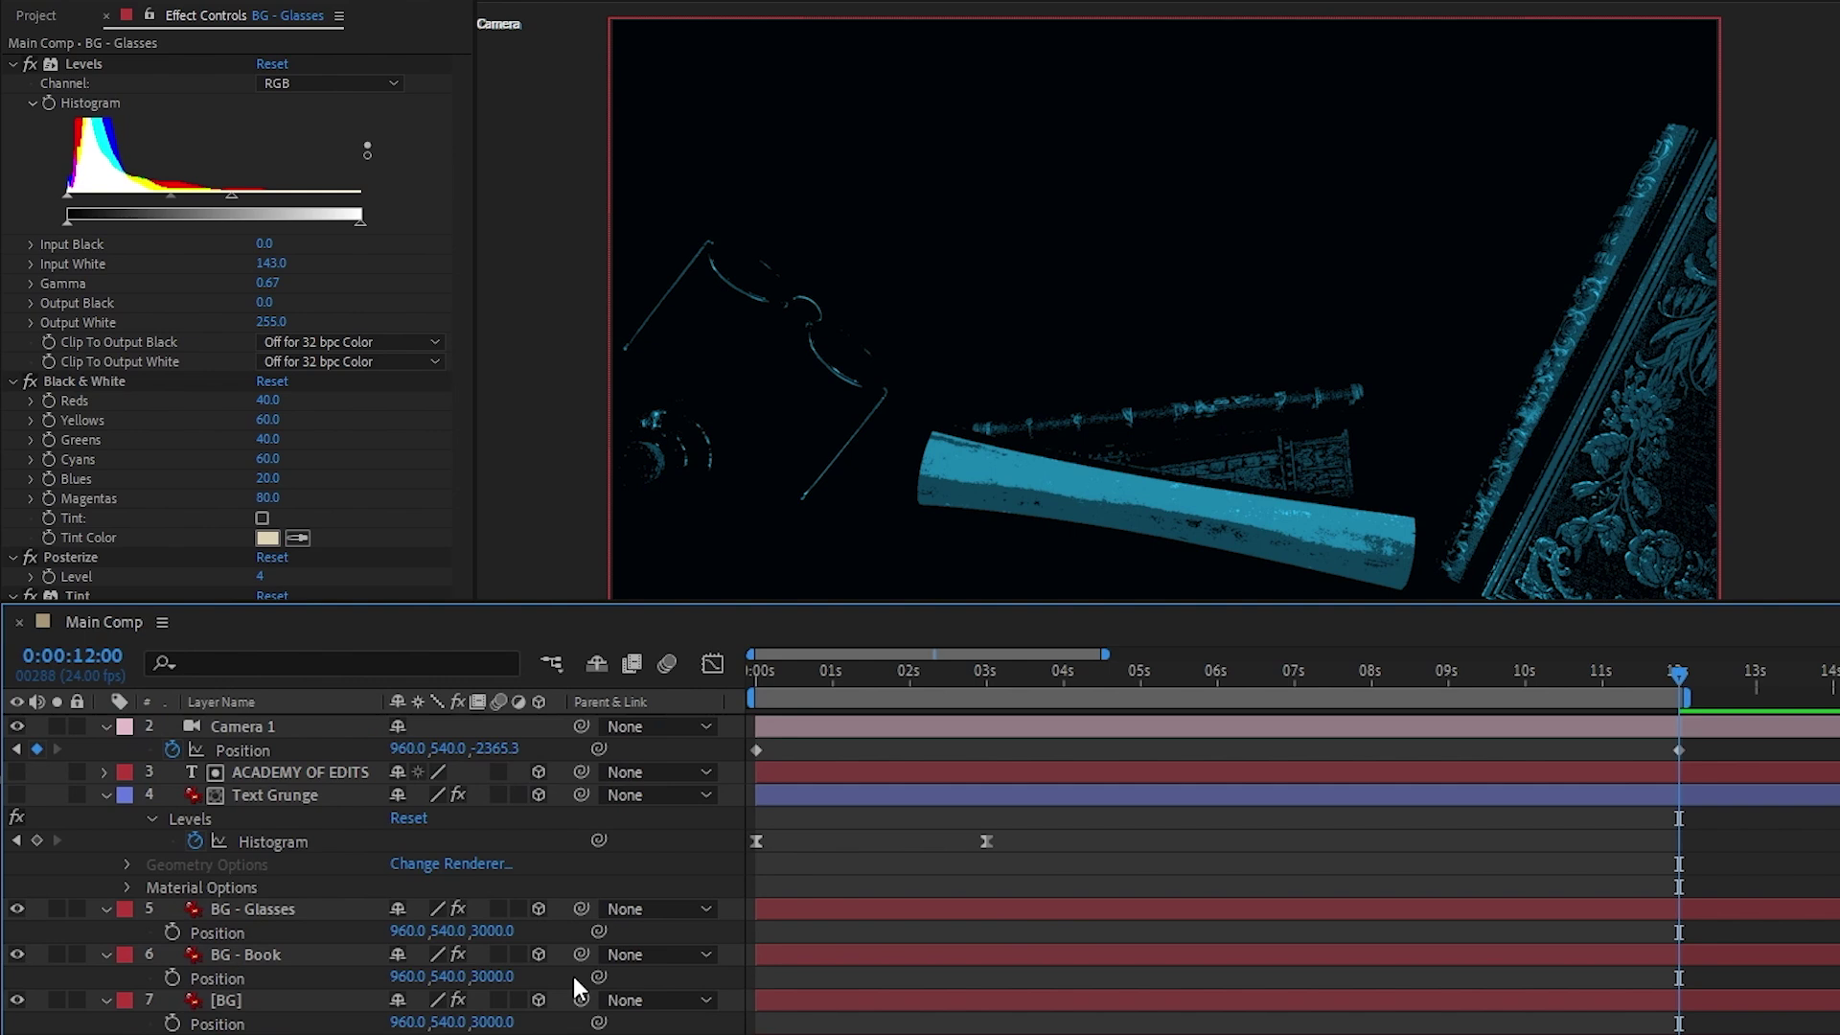
Step: Push the cutouts back in depth by setting Position Z to 4000 for BG - Glasses and 5000 for BG - Book
click(495, 930)
key(Return)
click(495, 976)
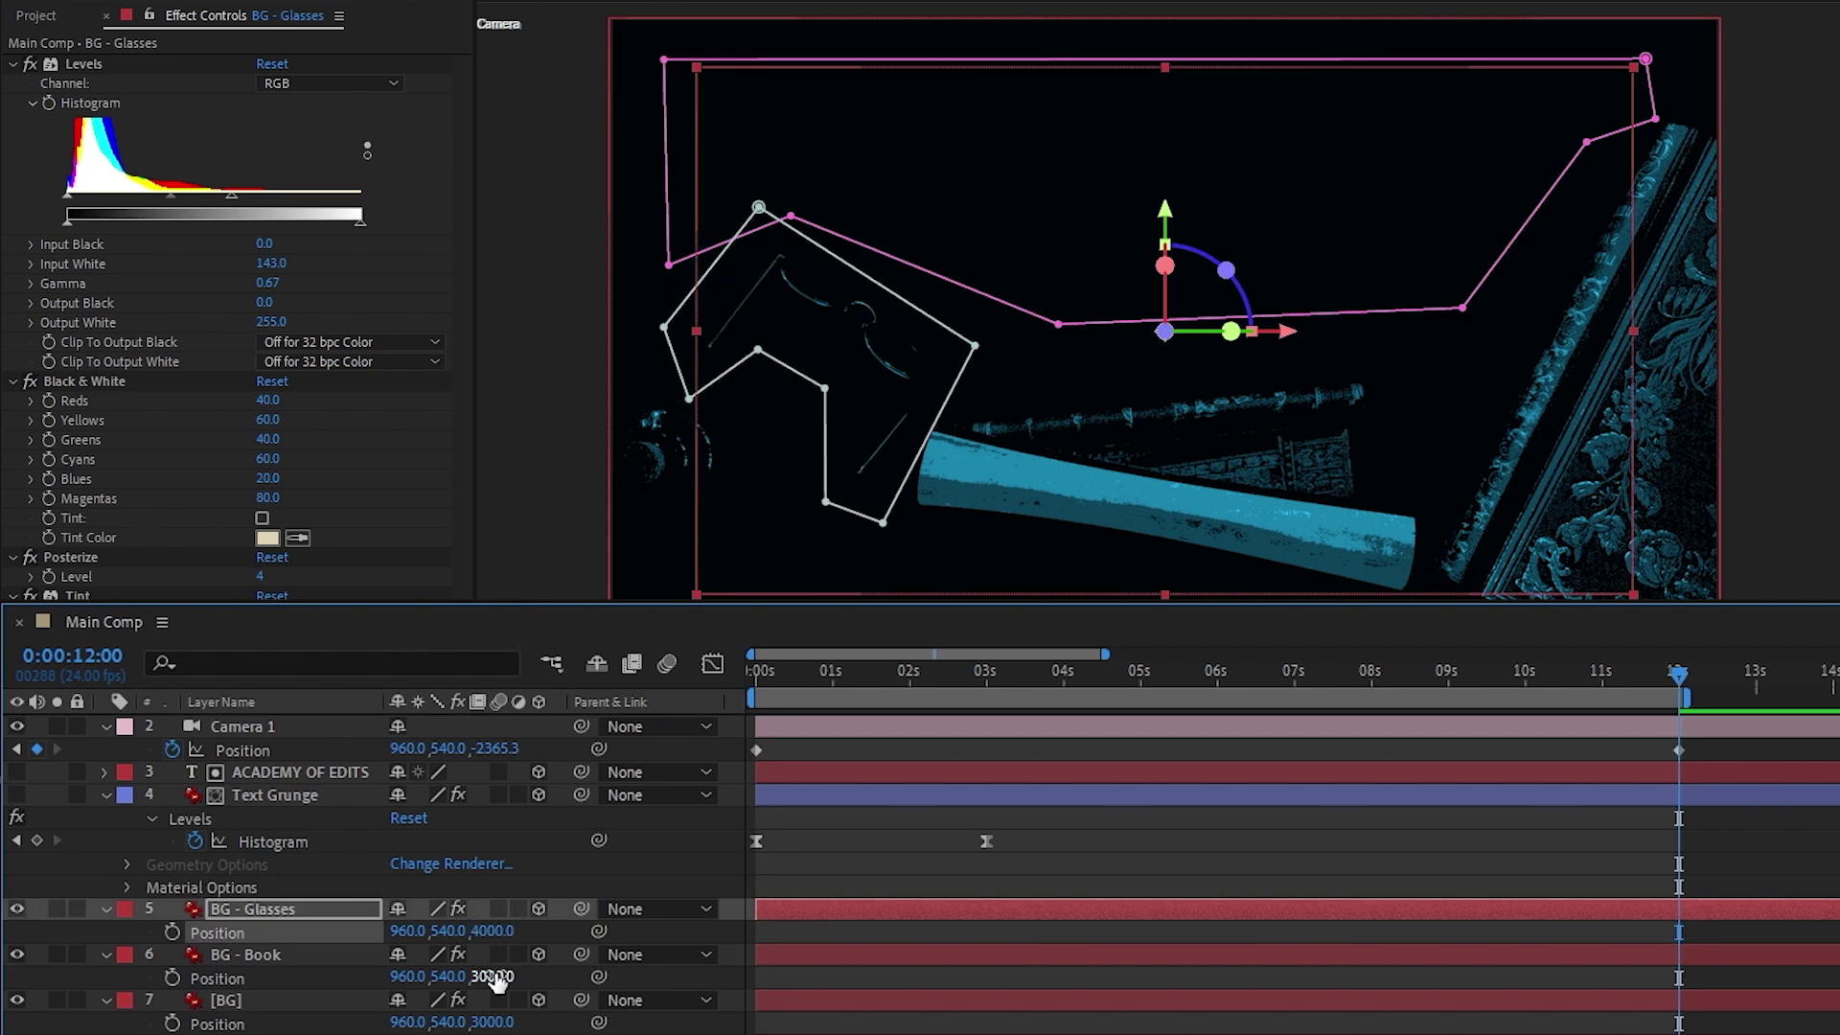
text(5000)
key(Return)
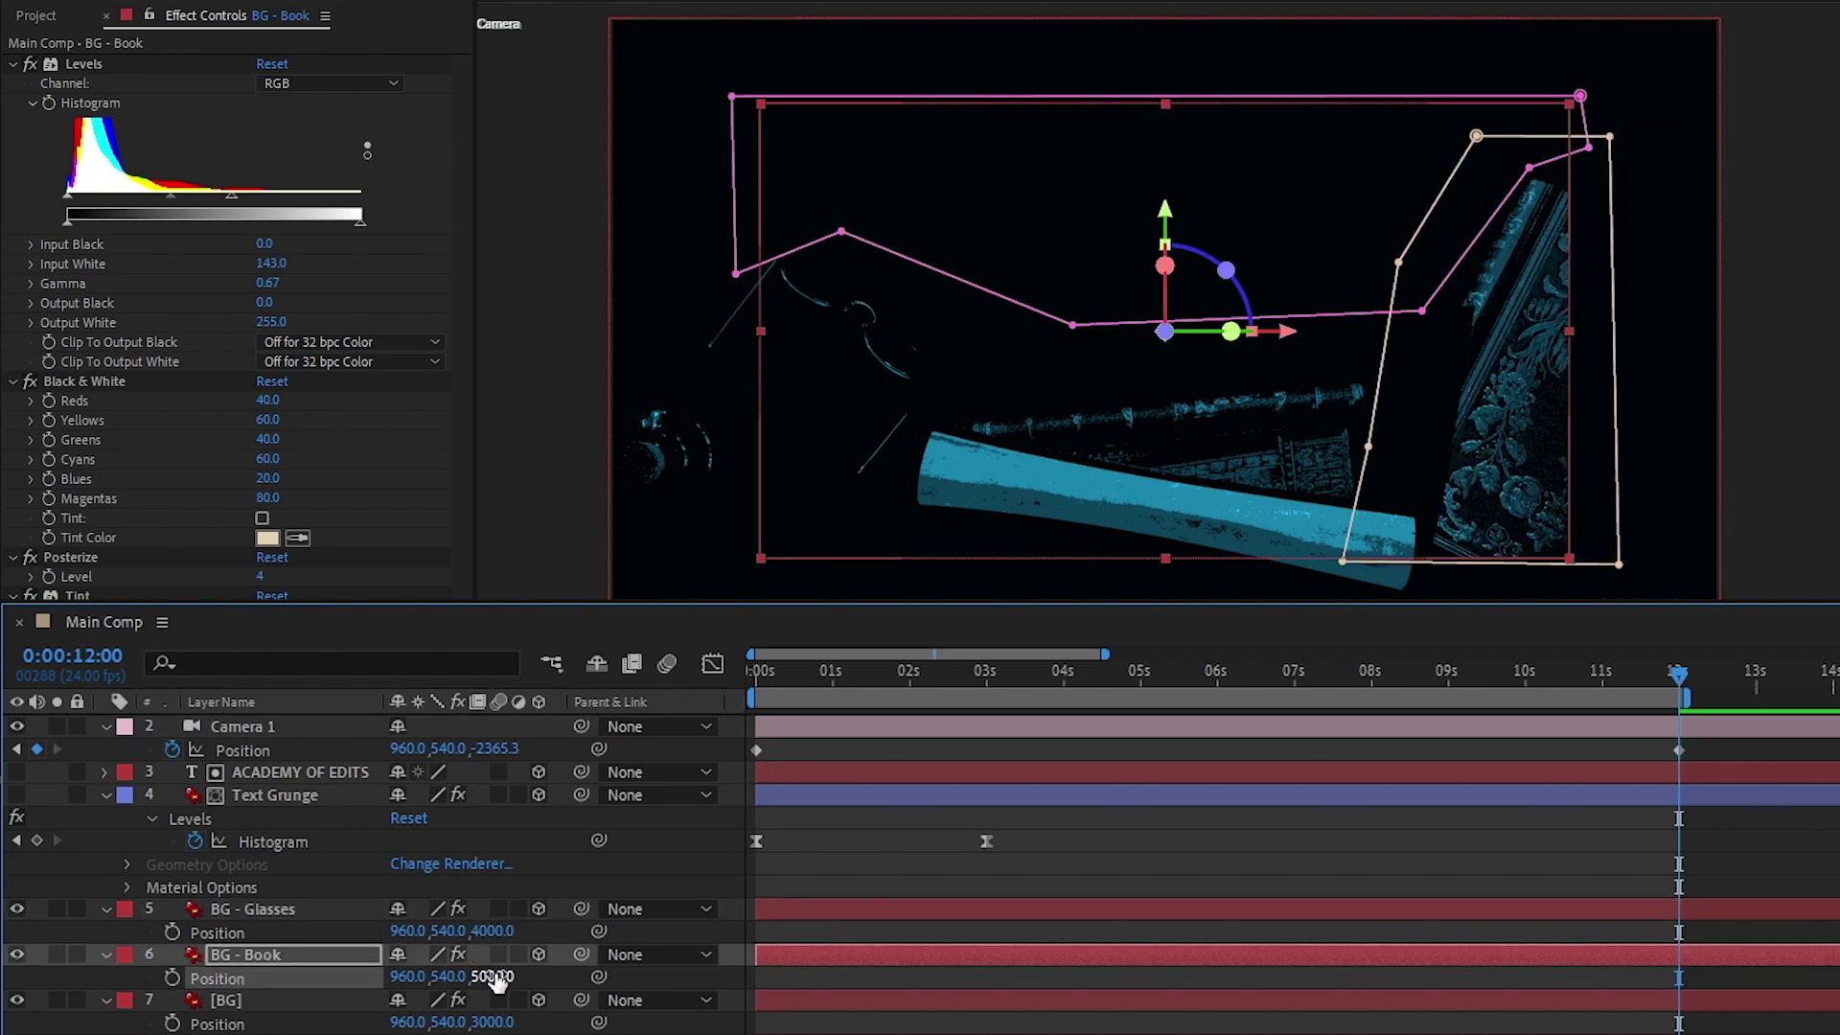
Step: Scale BG - Glasses up to 402% and enlarge BG - Book as well so both cutouts fill the 12-second frame
click(308, 906)
shift+click(302, 946)
key(s)
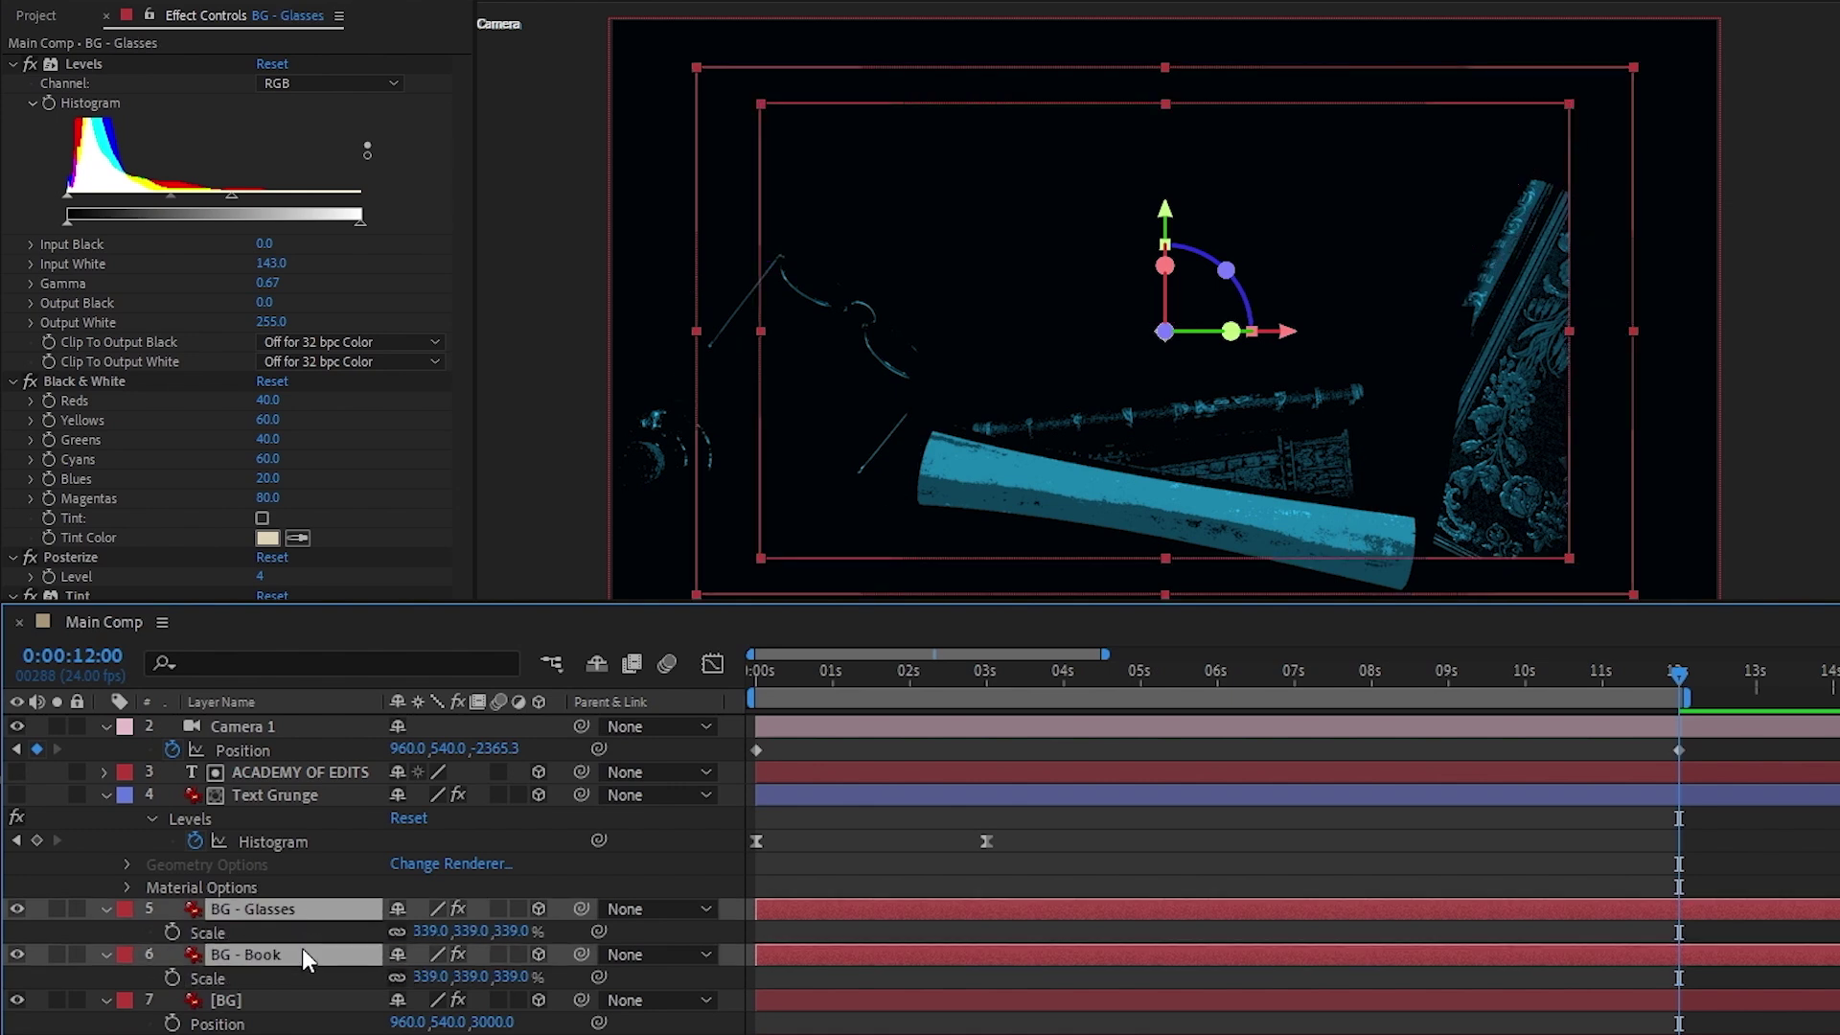
click(577, 931)
click(350, 907)
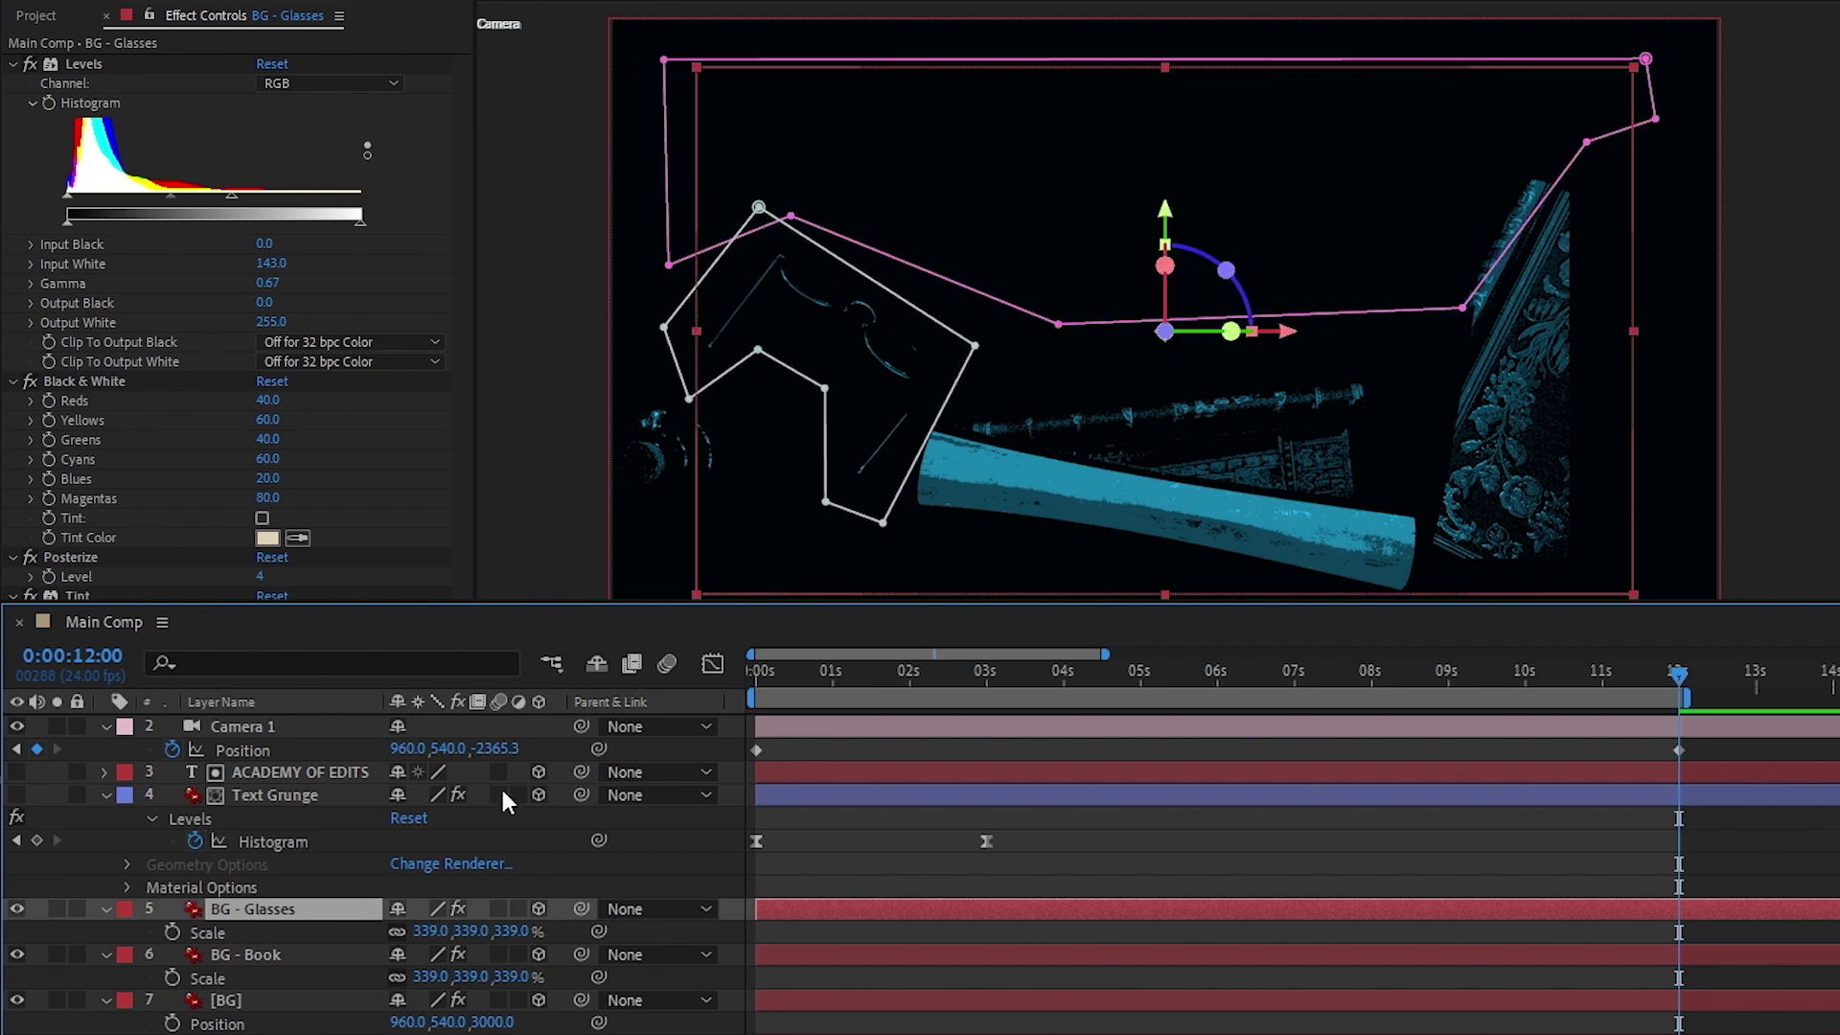
drag(432, 930, 506, 918)
drag(433, 977, 566, 953)
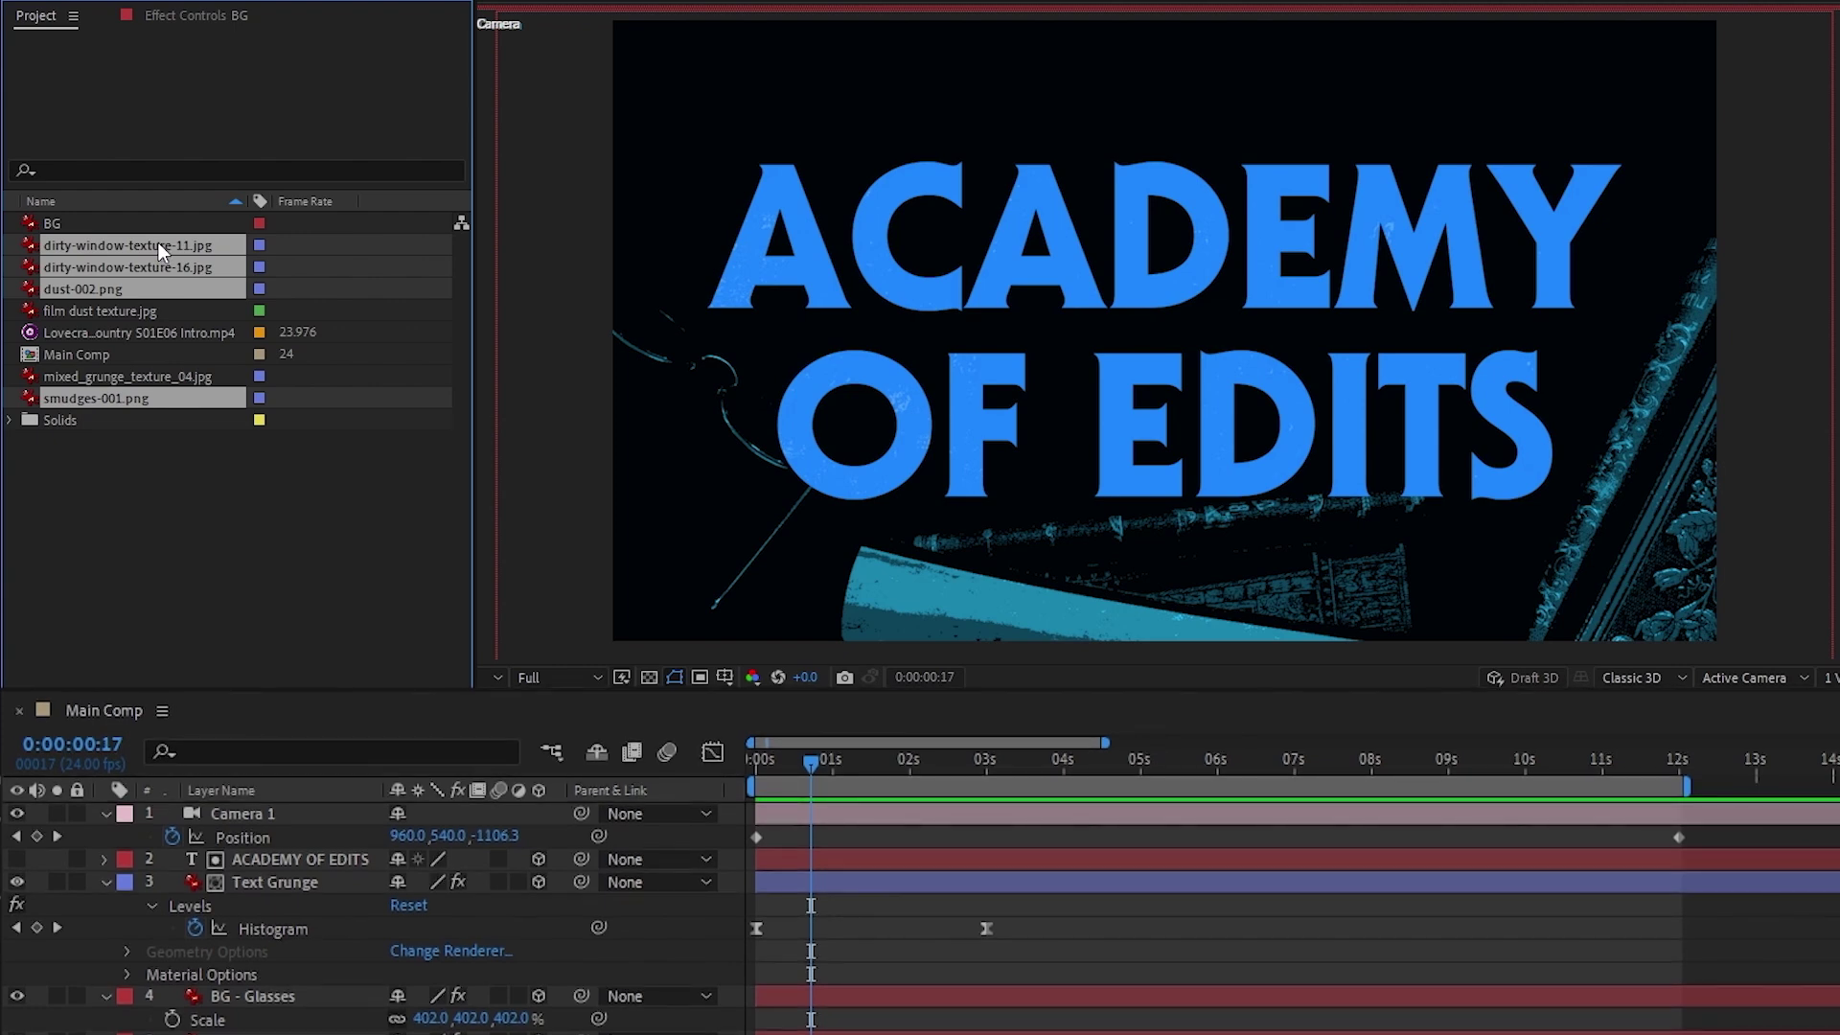
Step: Add both dirty-window textures, dust-002.png and smudges-001.png above Camera 1 as 3D layers, with only smudges-001.png left visible
drag(158, 243, 314, 826)
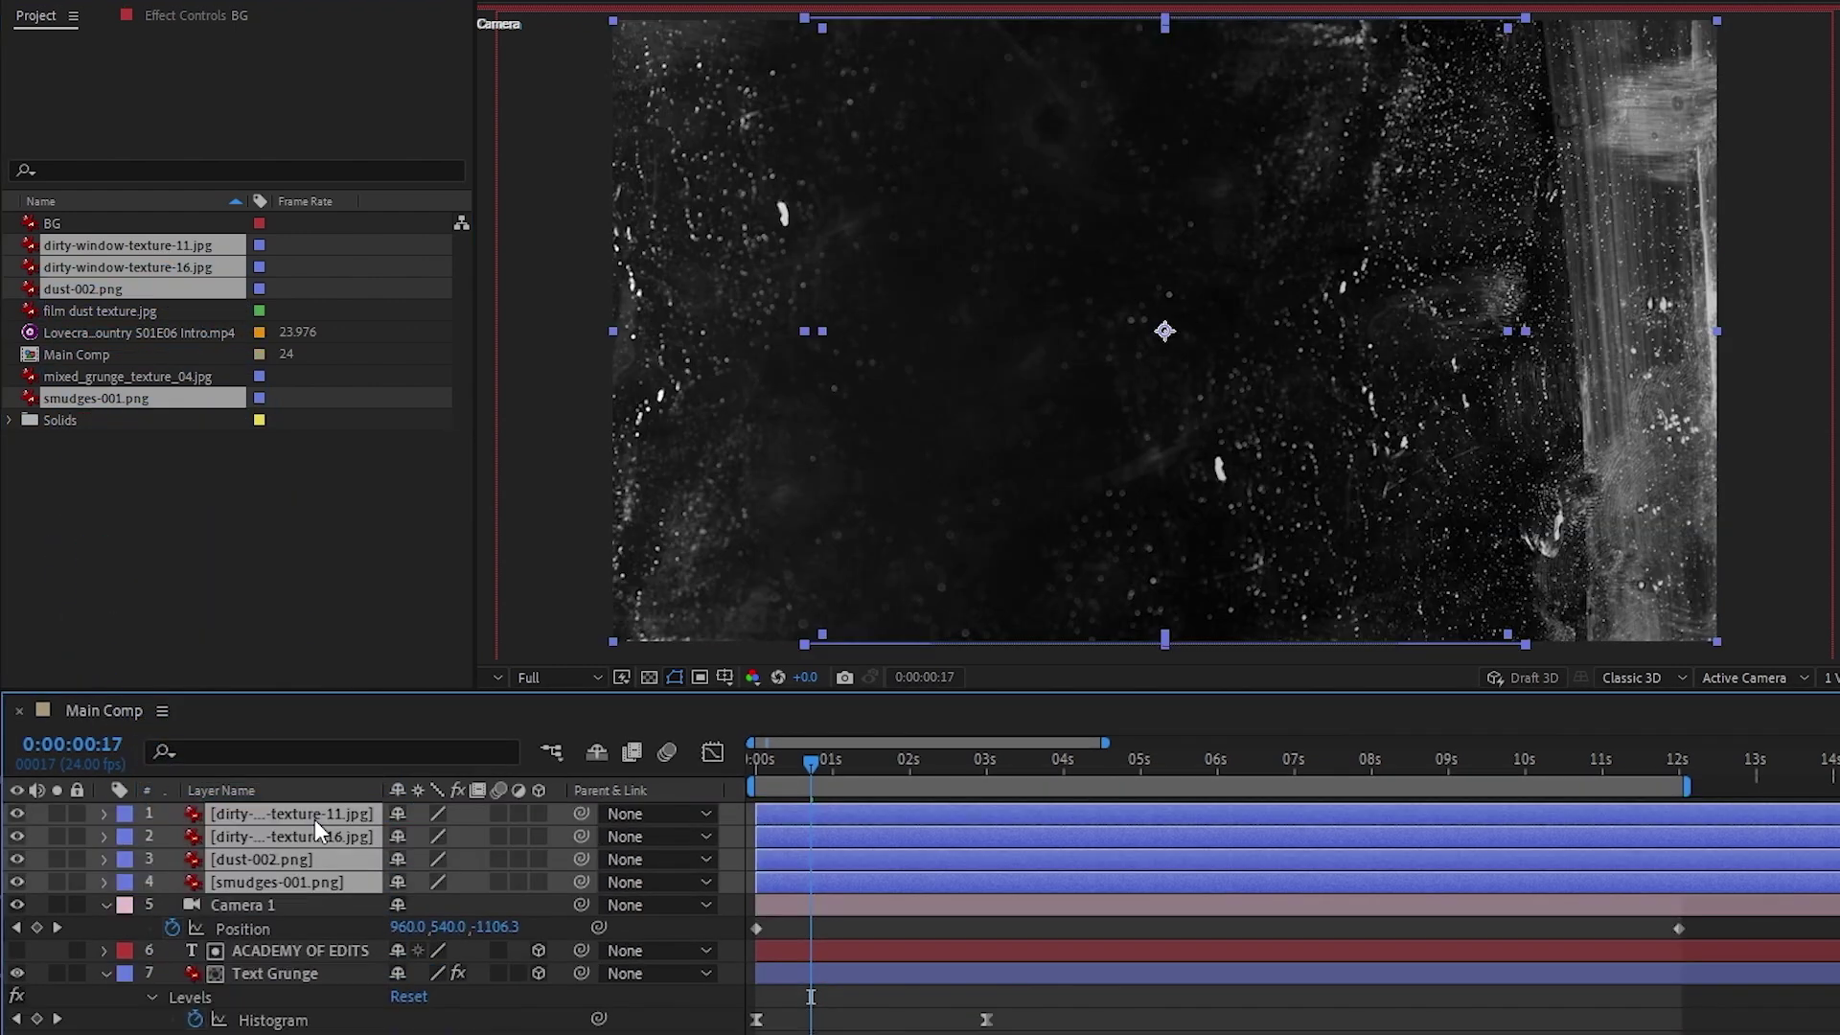
click(538, 812)
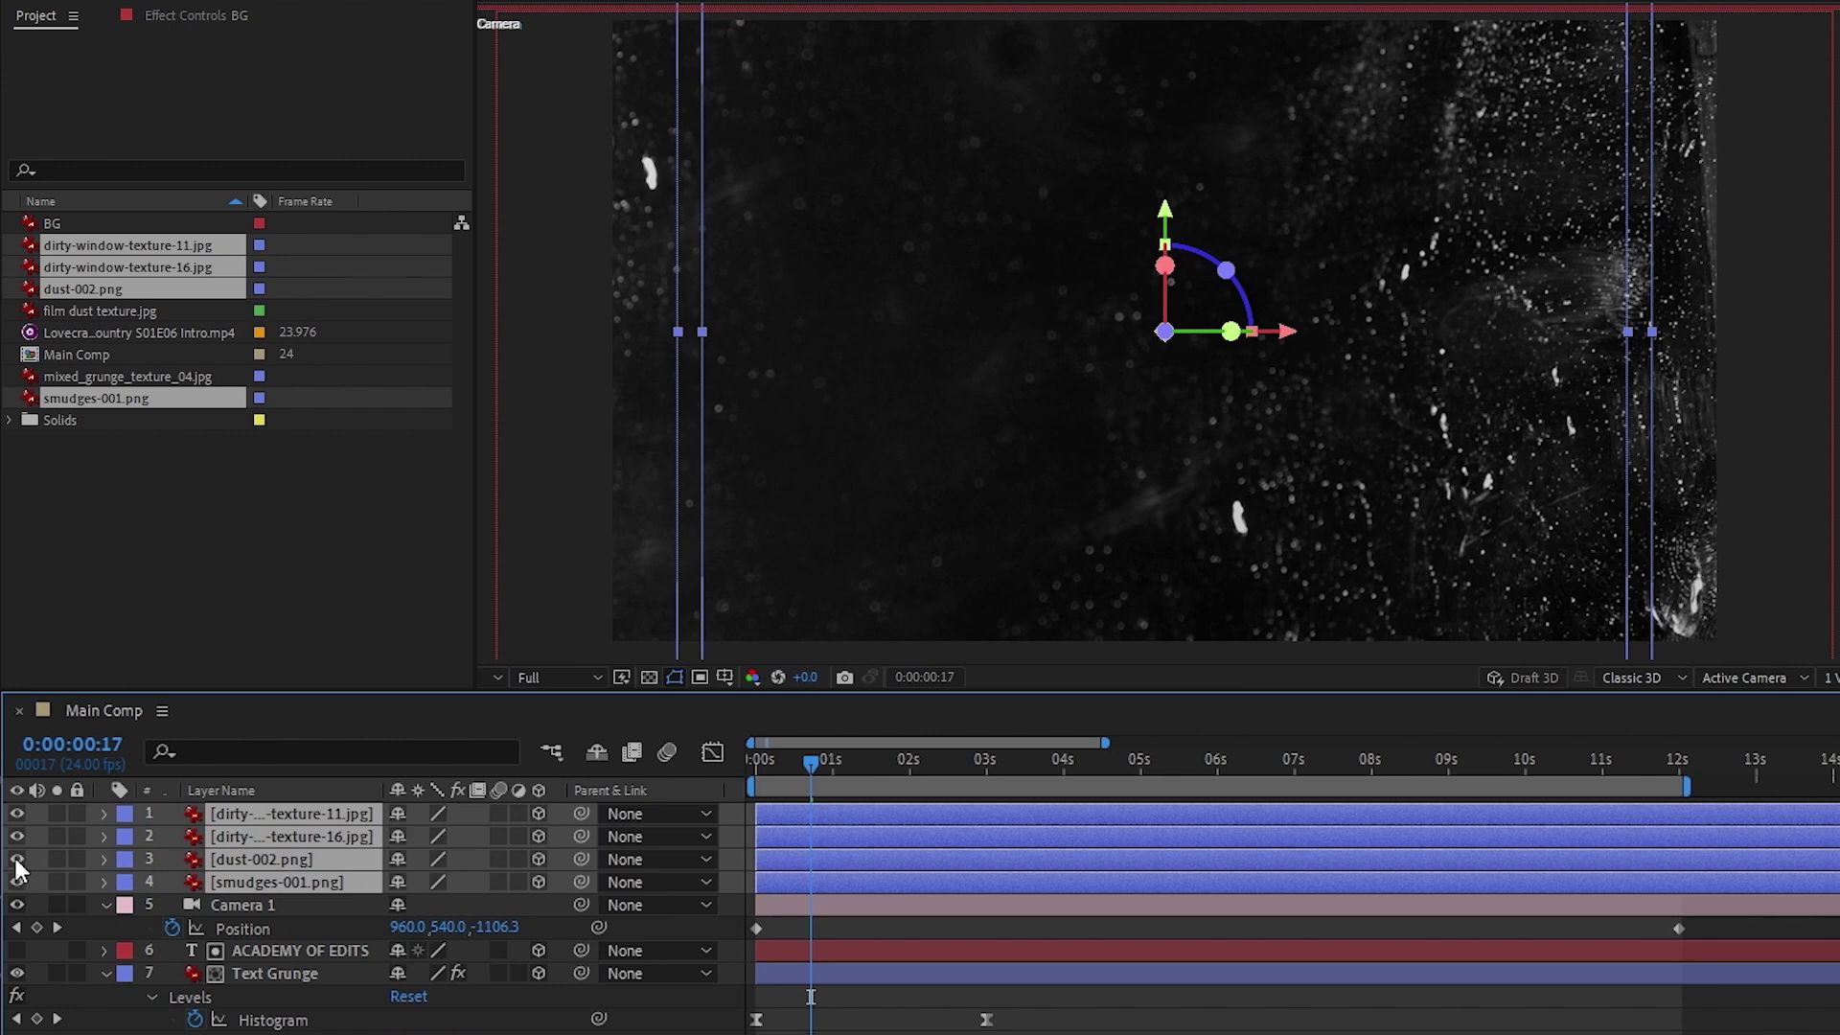
click(16, 859)
click(233, 884)
click(17, 882)
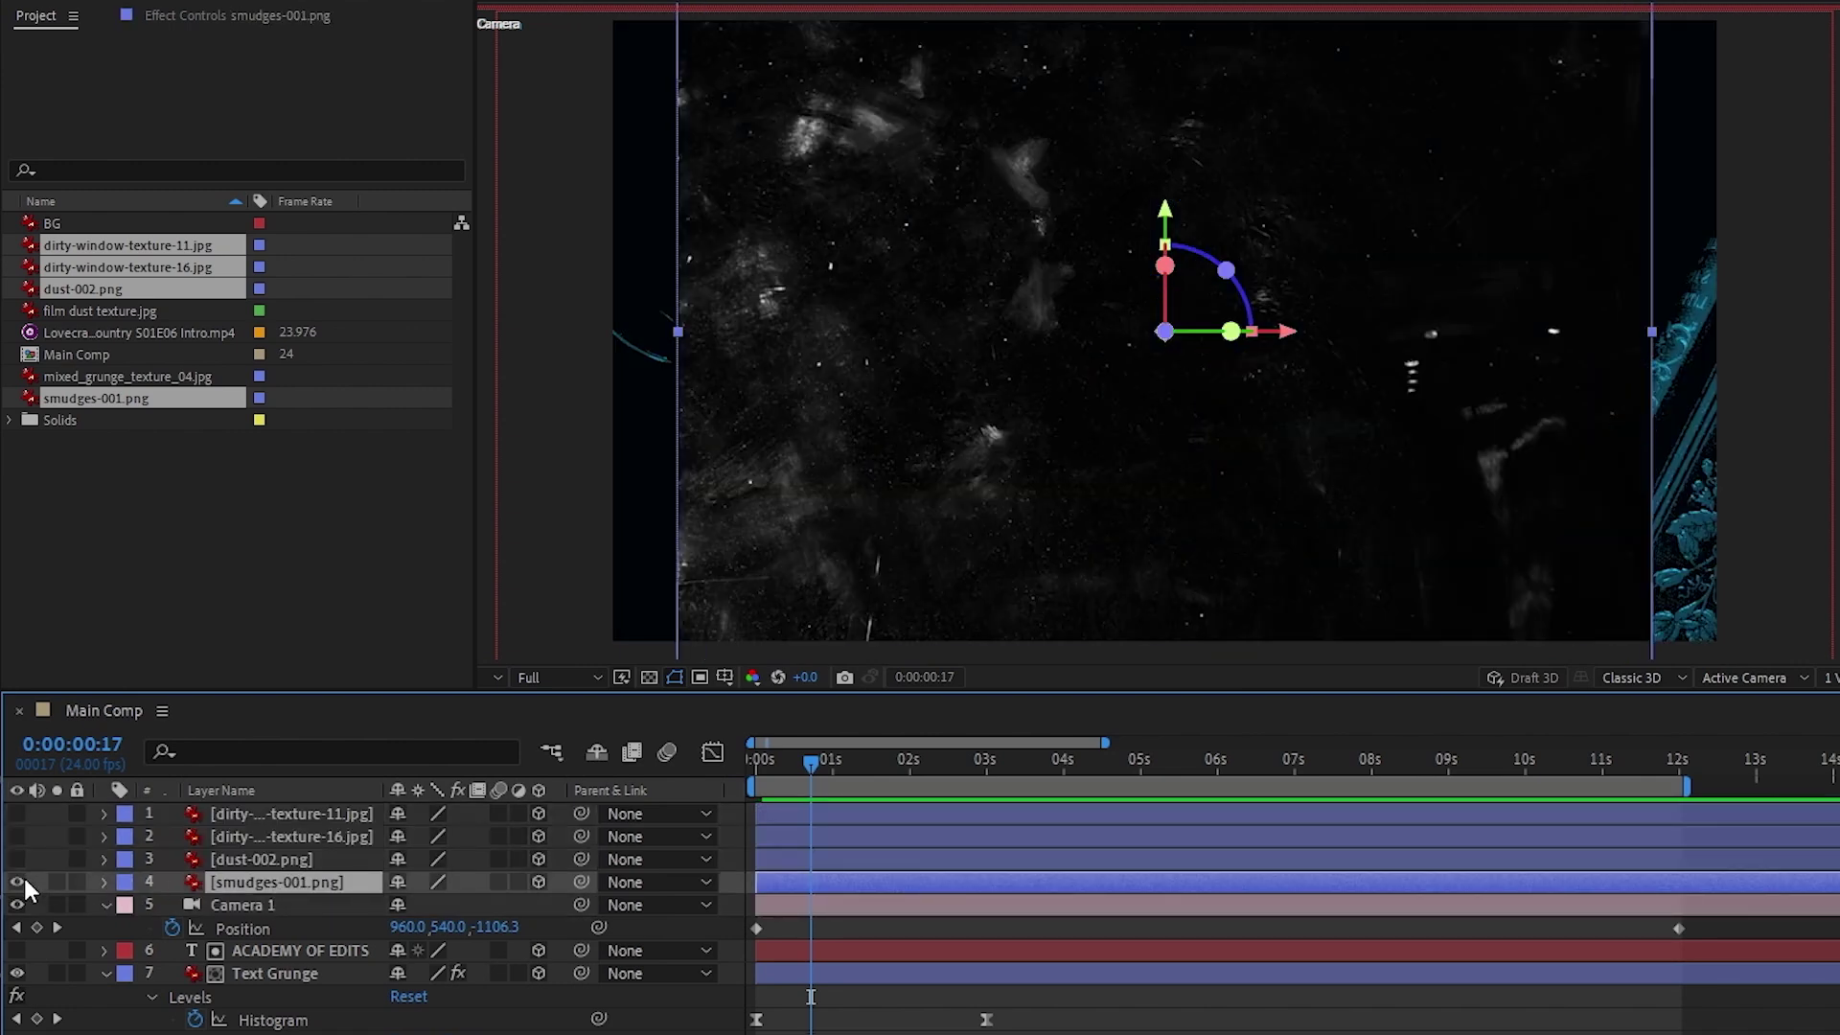
Step: Set the blending mode of smudges-001.png to Screen
key(F4)
click(446, 885)
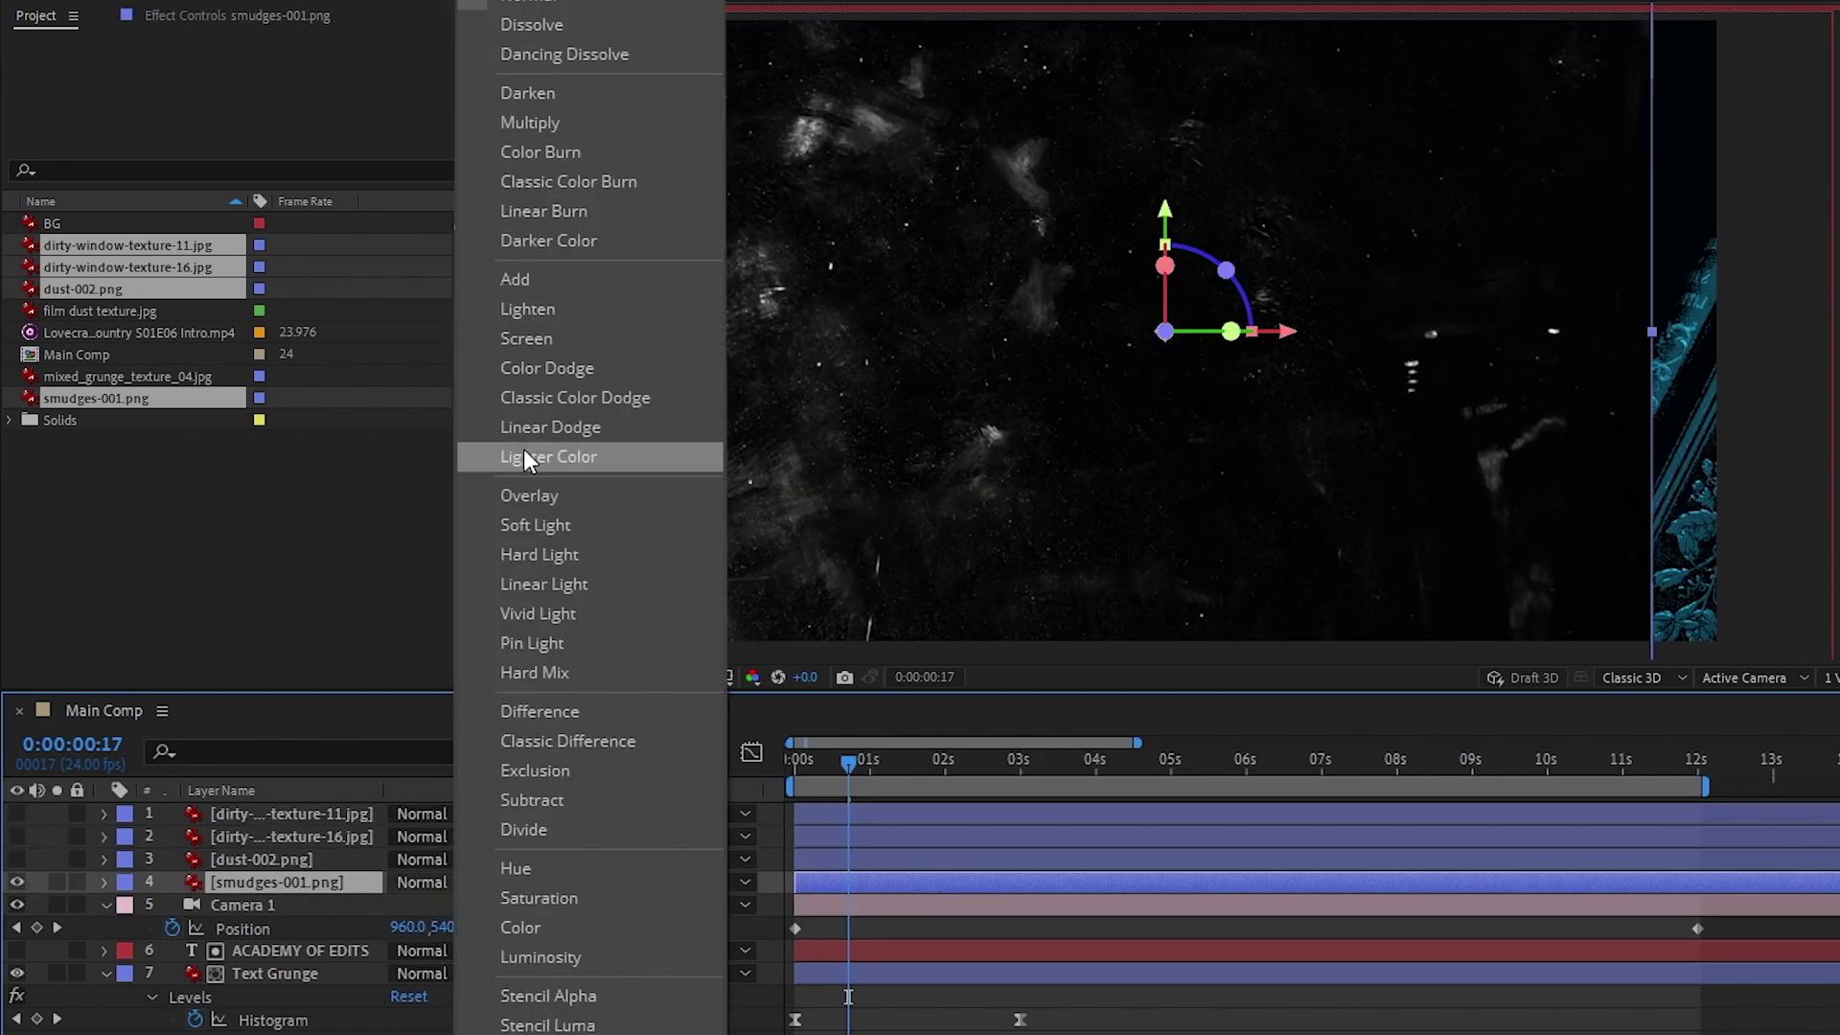
click(527, 340)
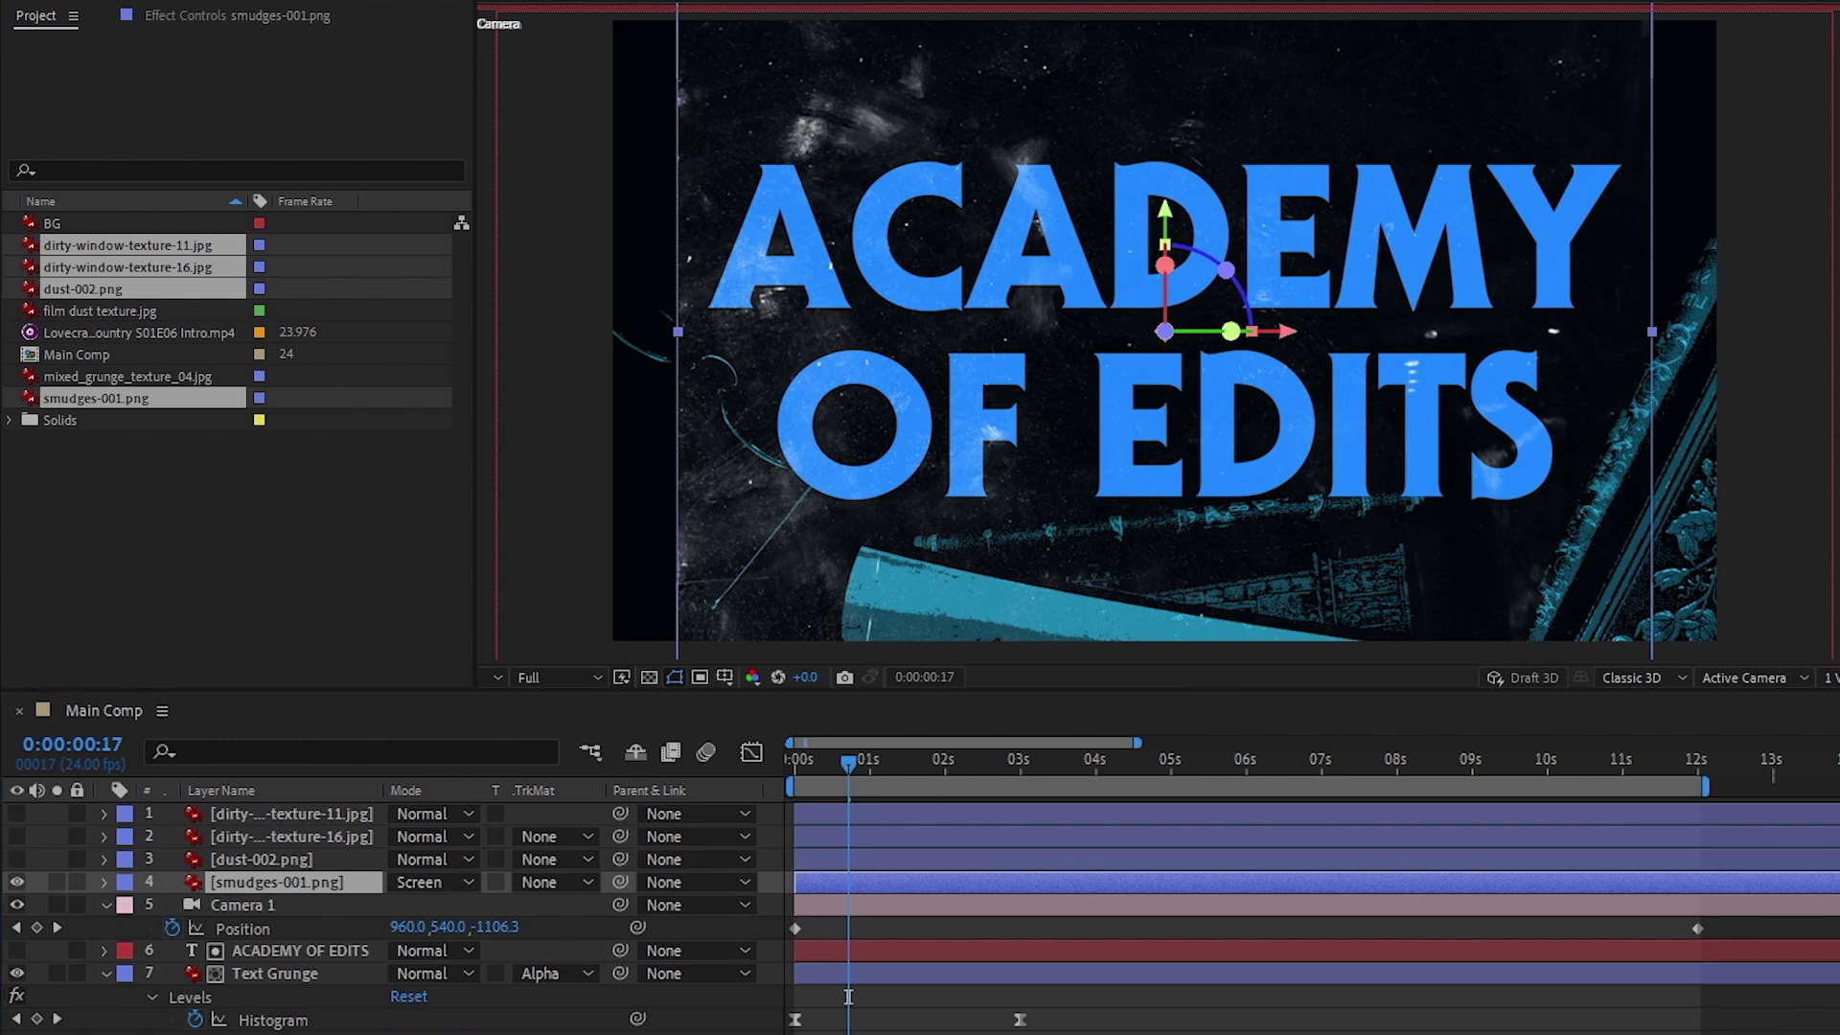
Step: Apply Levels to smudges-001.png with Input Black at 11, and copy the Tint effect from BG onto it
drag(1839, 297, 1578, 283)
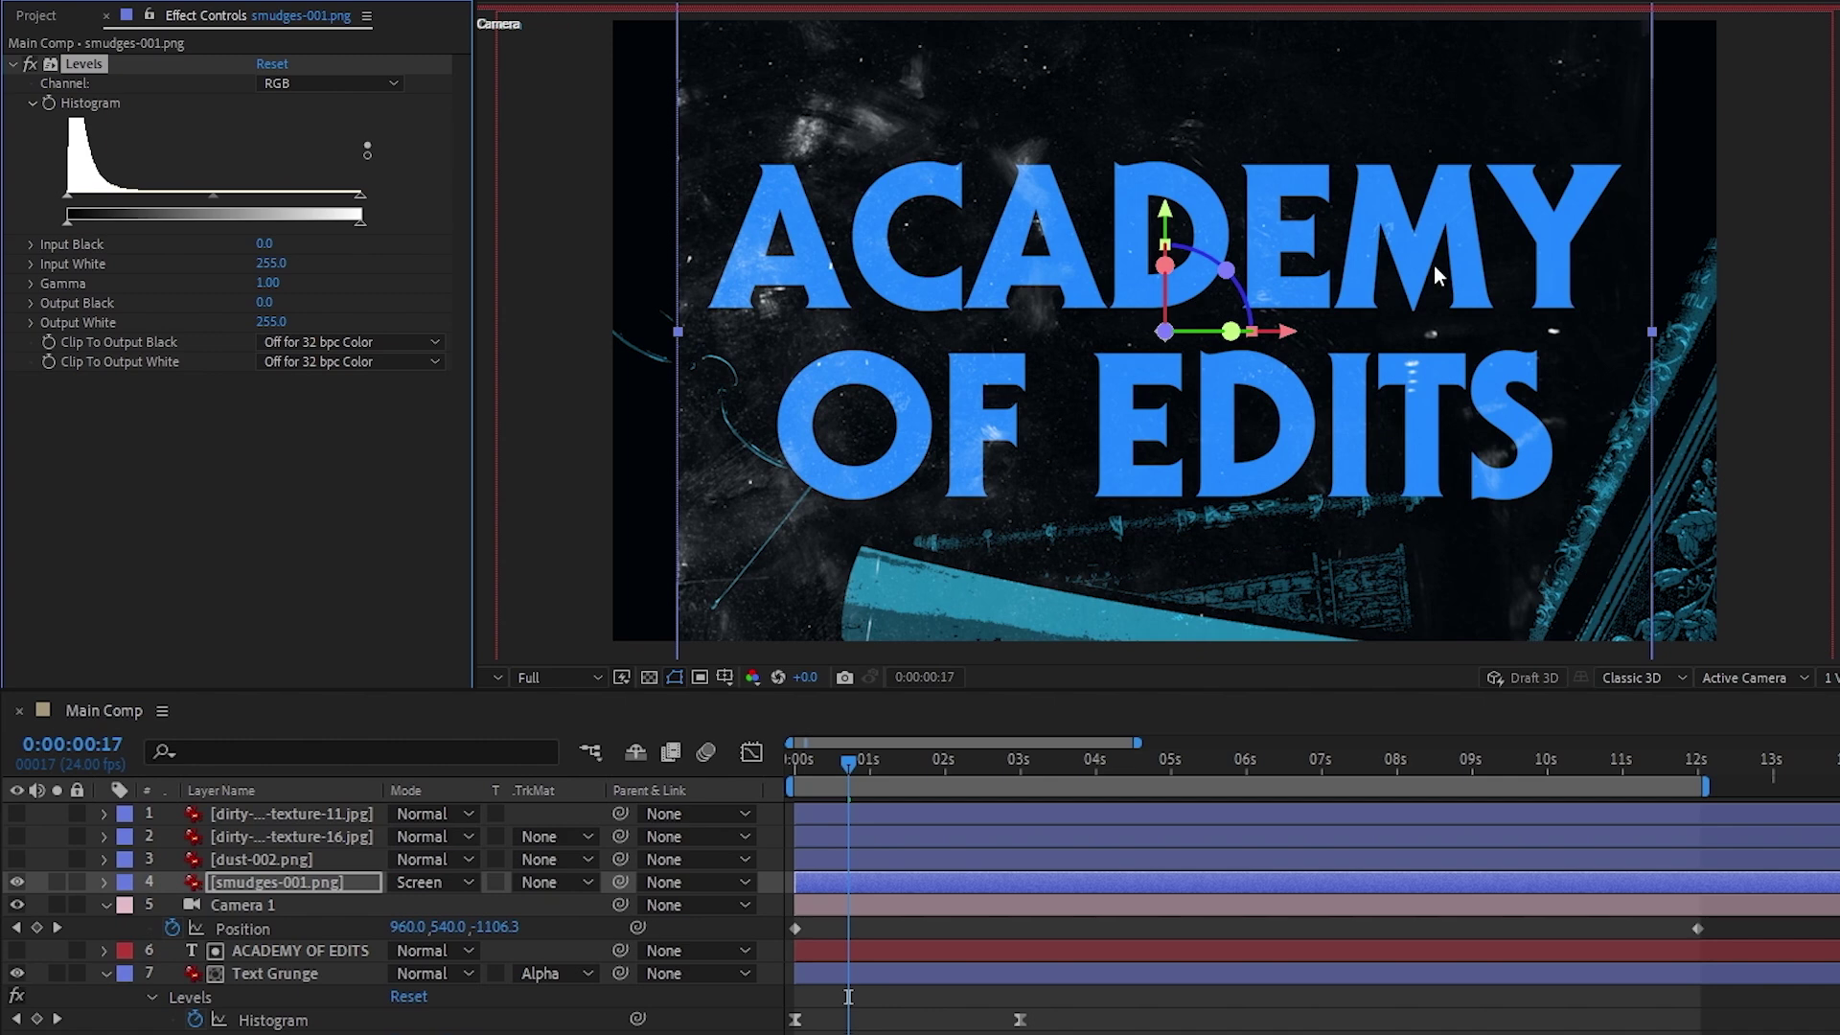
scroll(822, 224, up, 1)
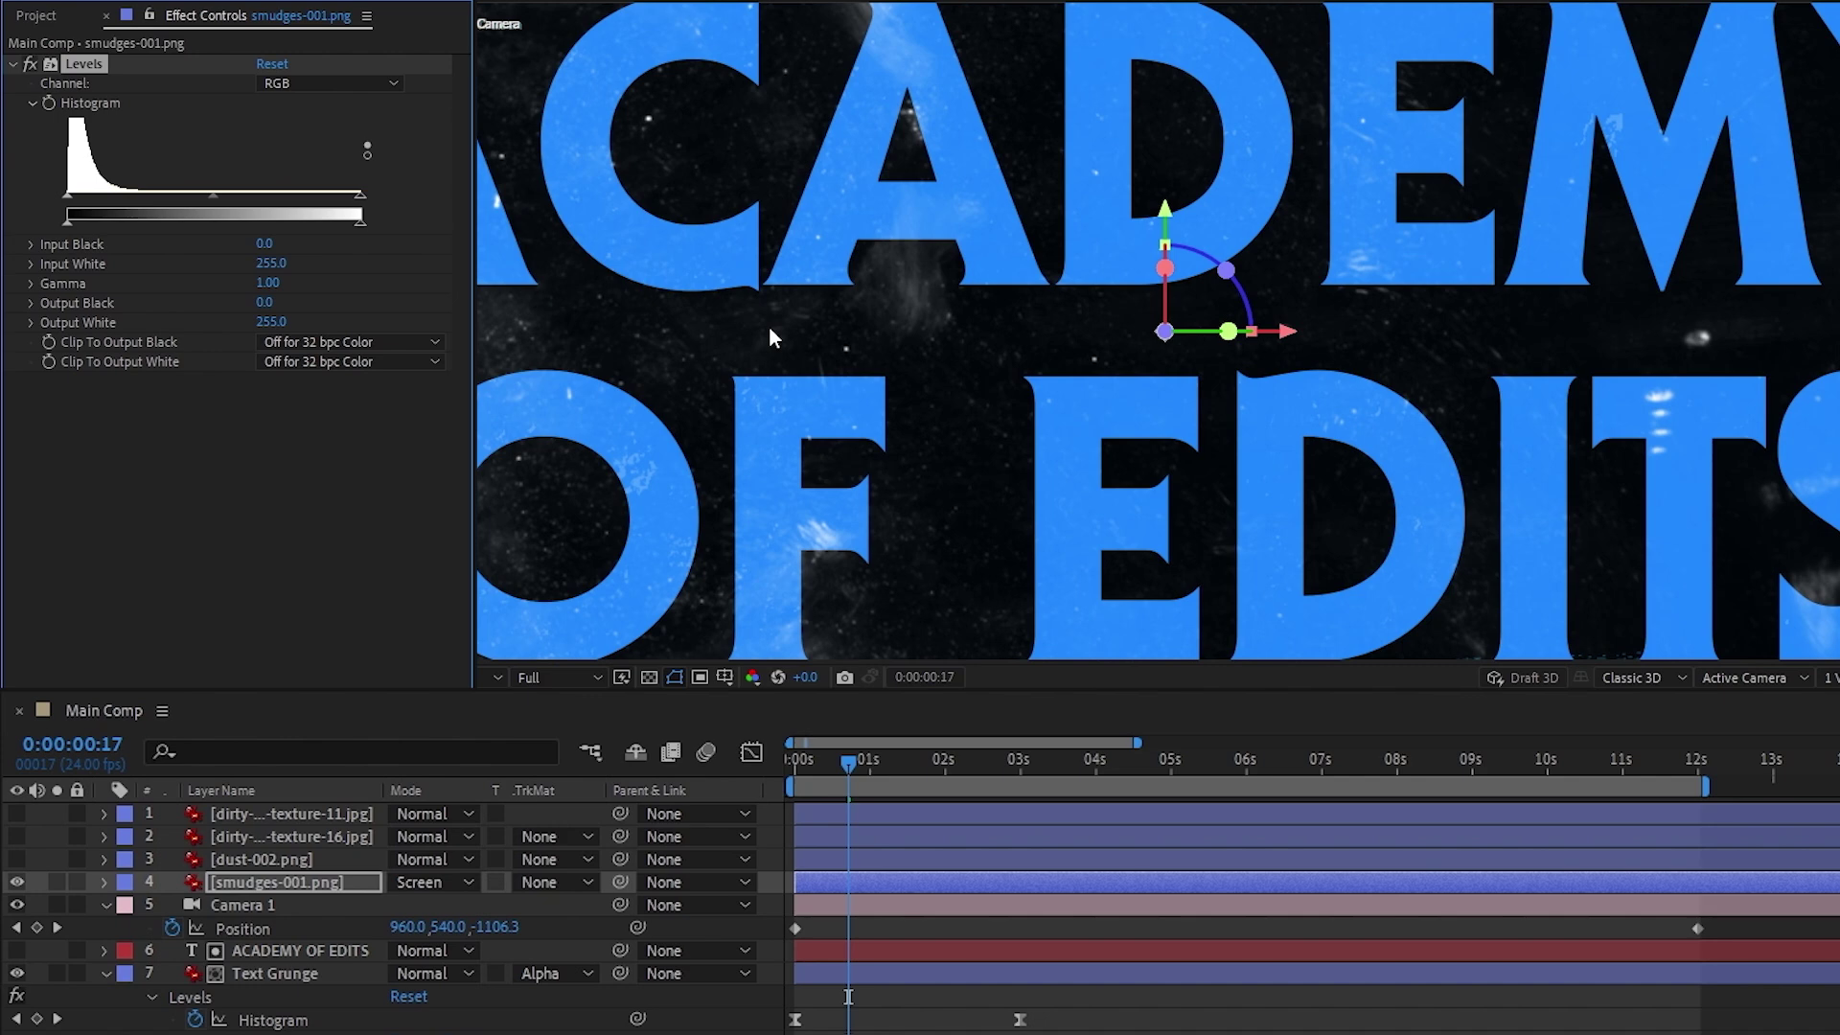
scroll(769, 328, down, 1)
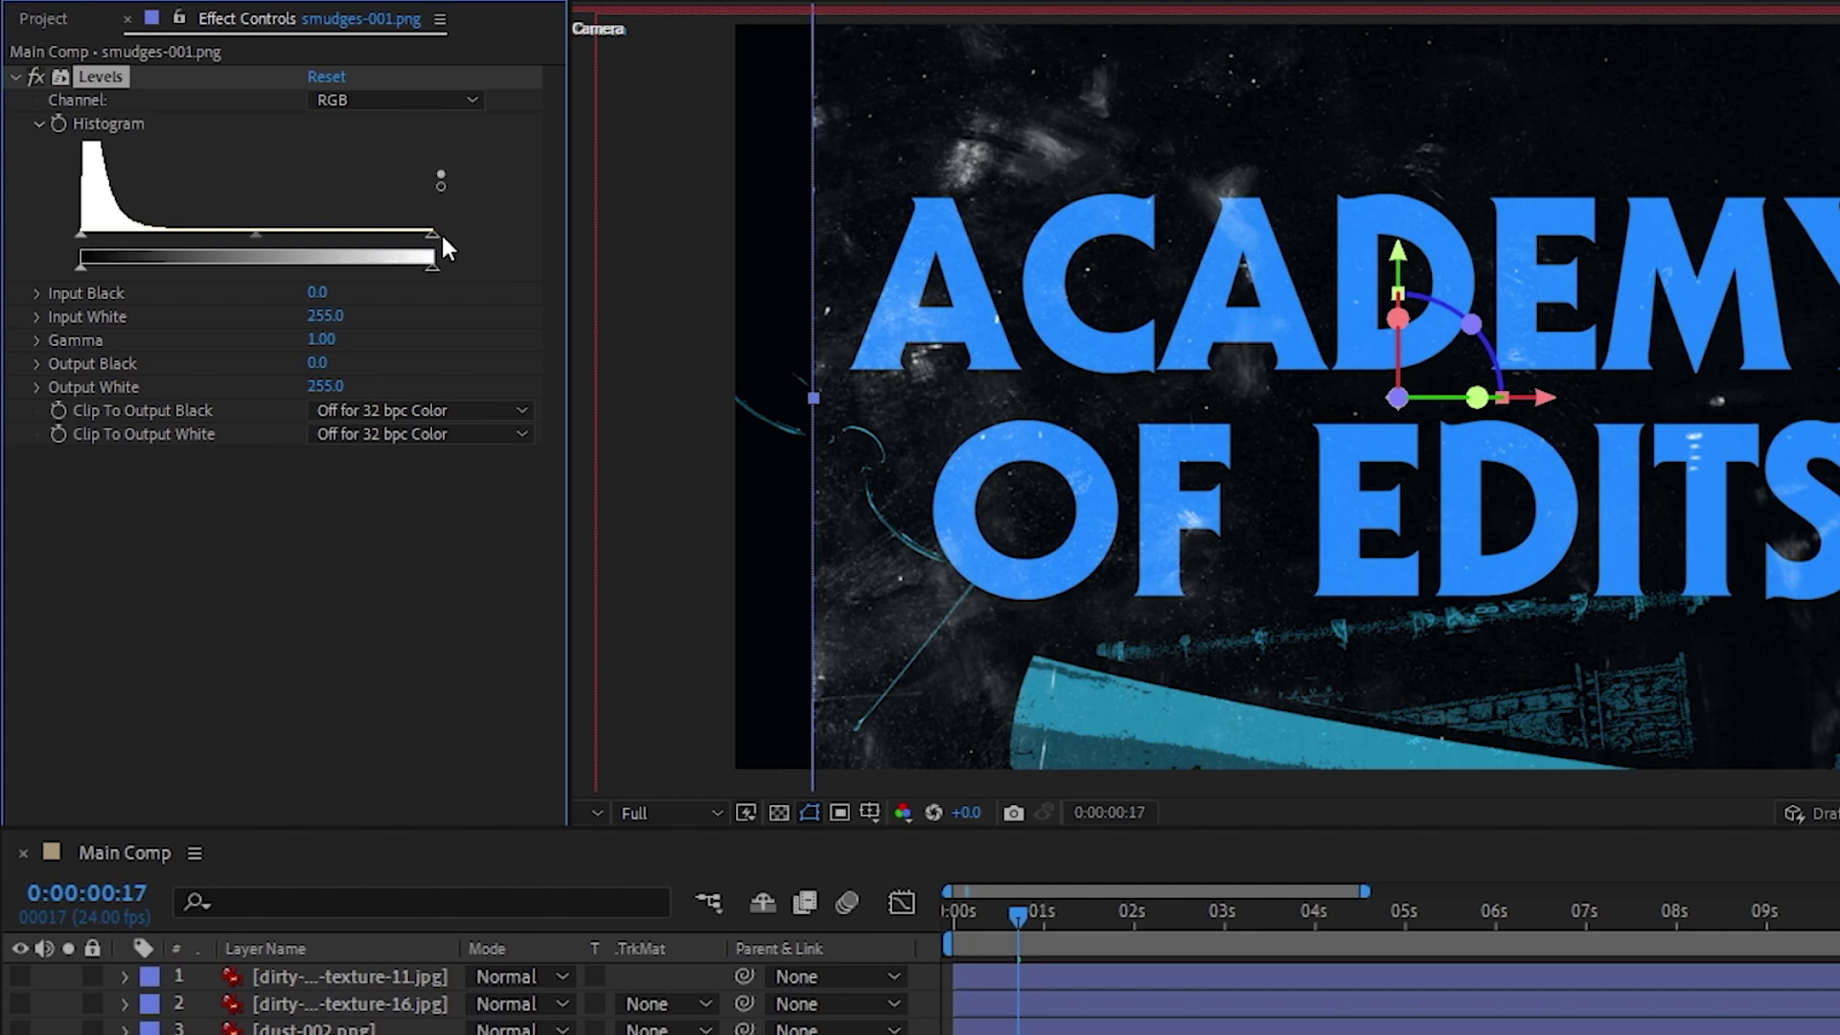
mouse_move(80, 236)
mouse_down()
mouse_move(134, 230)
mouse_move(77, 228)
mouse_up()
drag(90, 236, 93, 232)
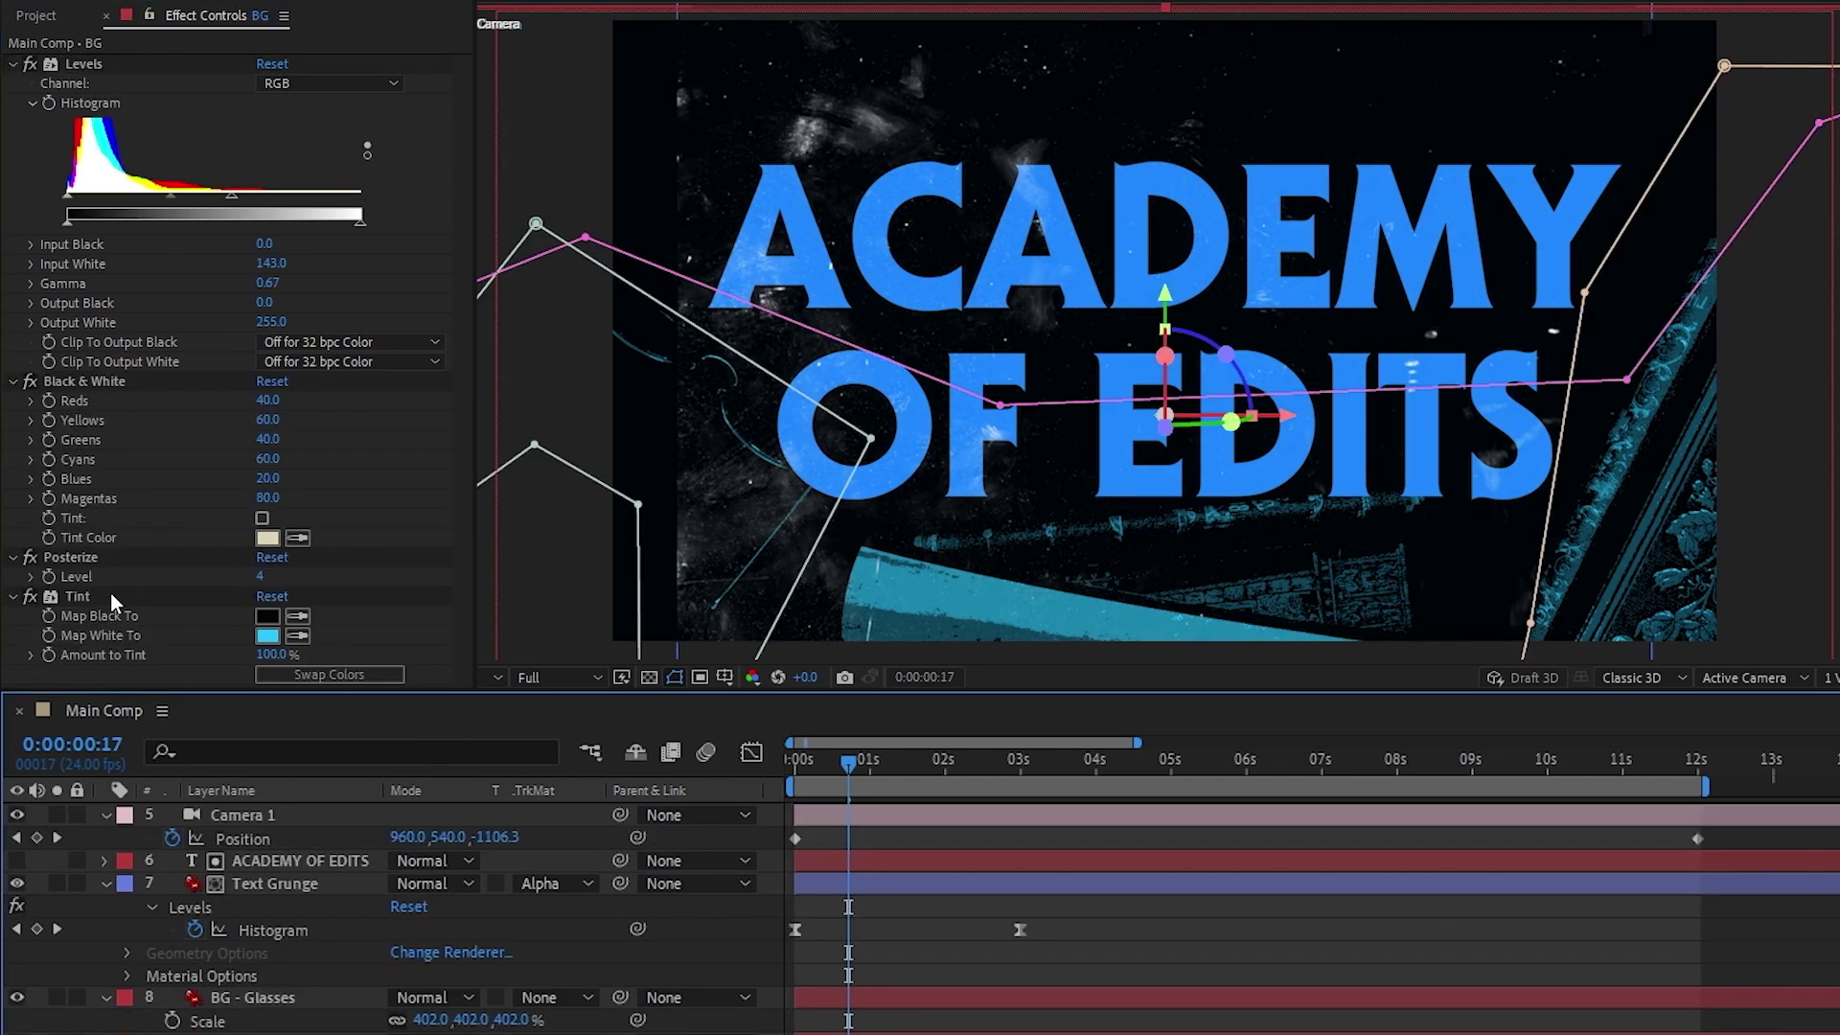
click(101, 596)
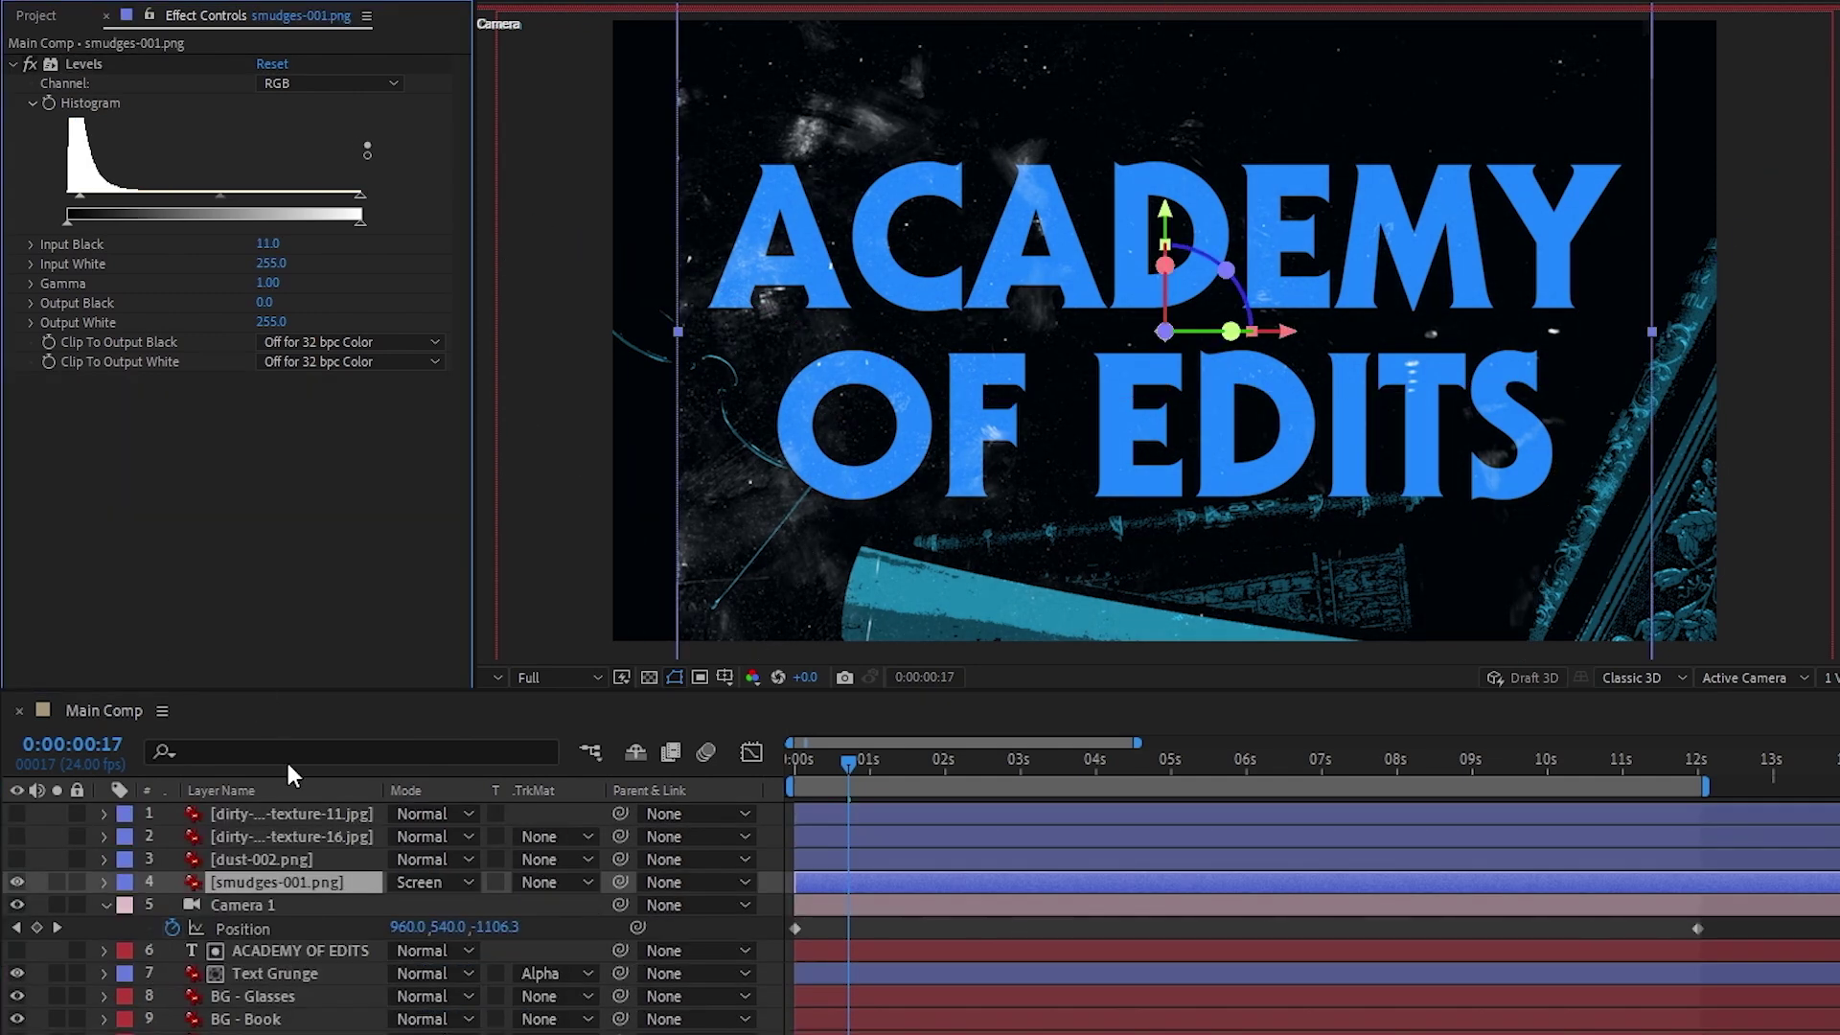
key(ctrl+v)
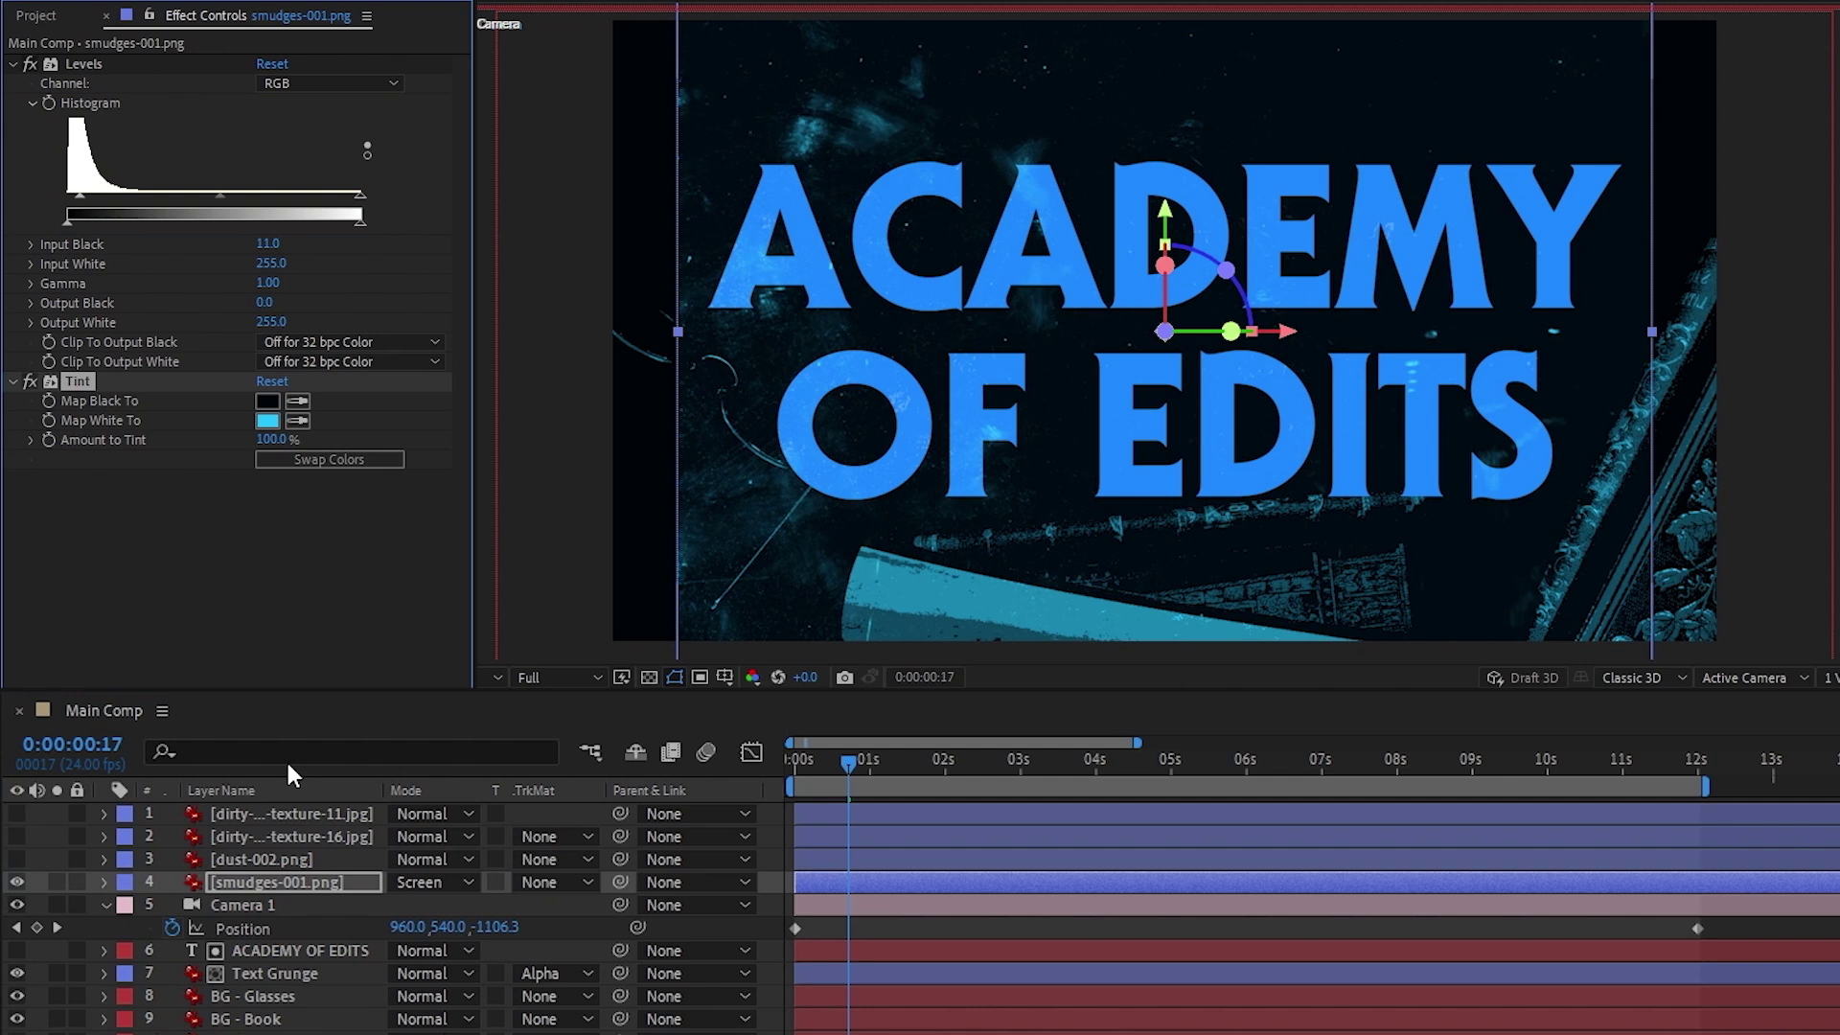
Step: Copy the Levels and Tint effects from smudges-001.png to the dust and both dirty-window layers, and set all three to Screen
click(84, 192)
shift+click(82, 381)
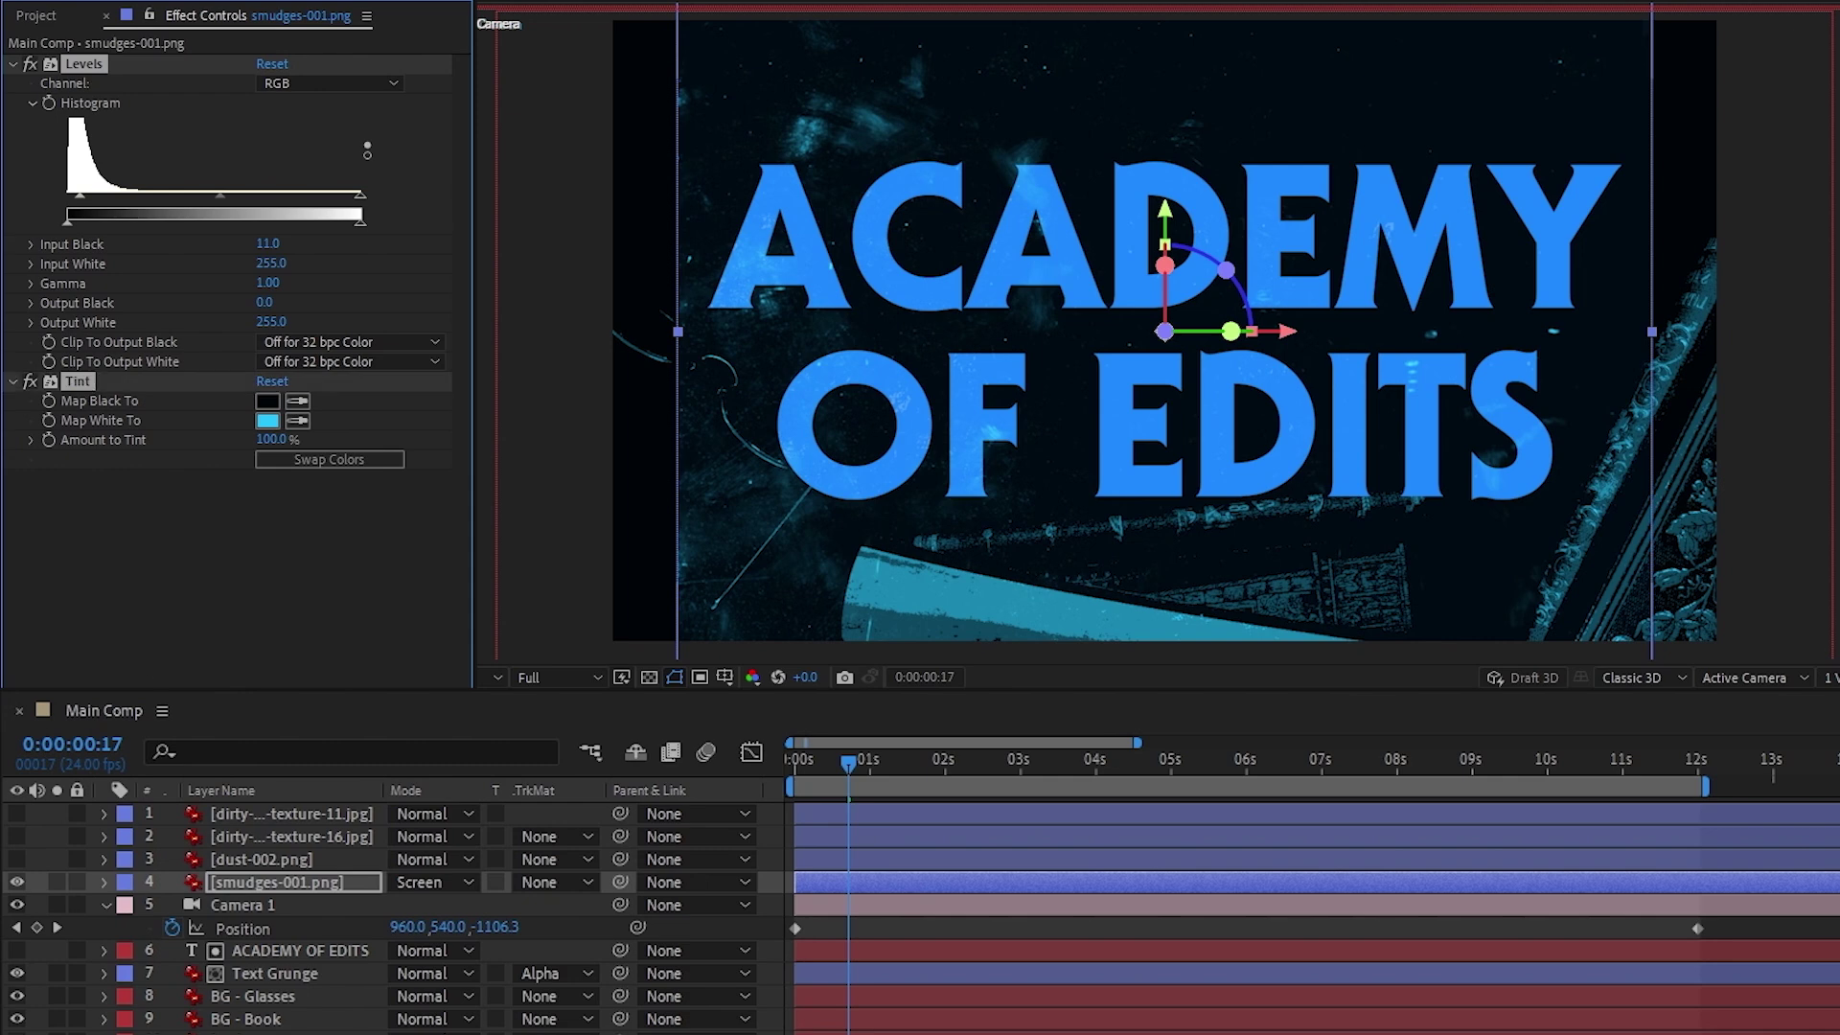
key(ctrl+c)
click(252, 858)
shift+click(255, 816)
key(ctrl+v)
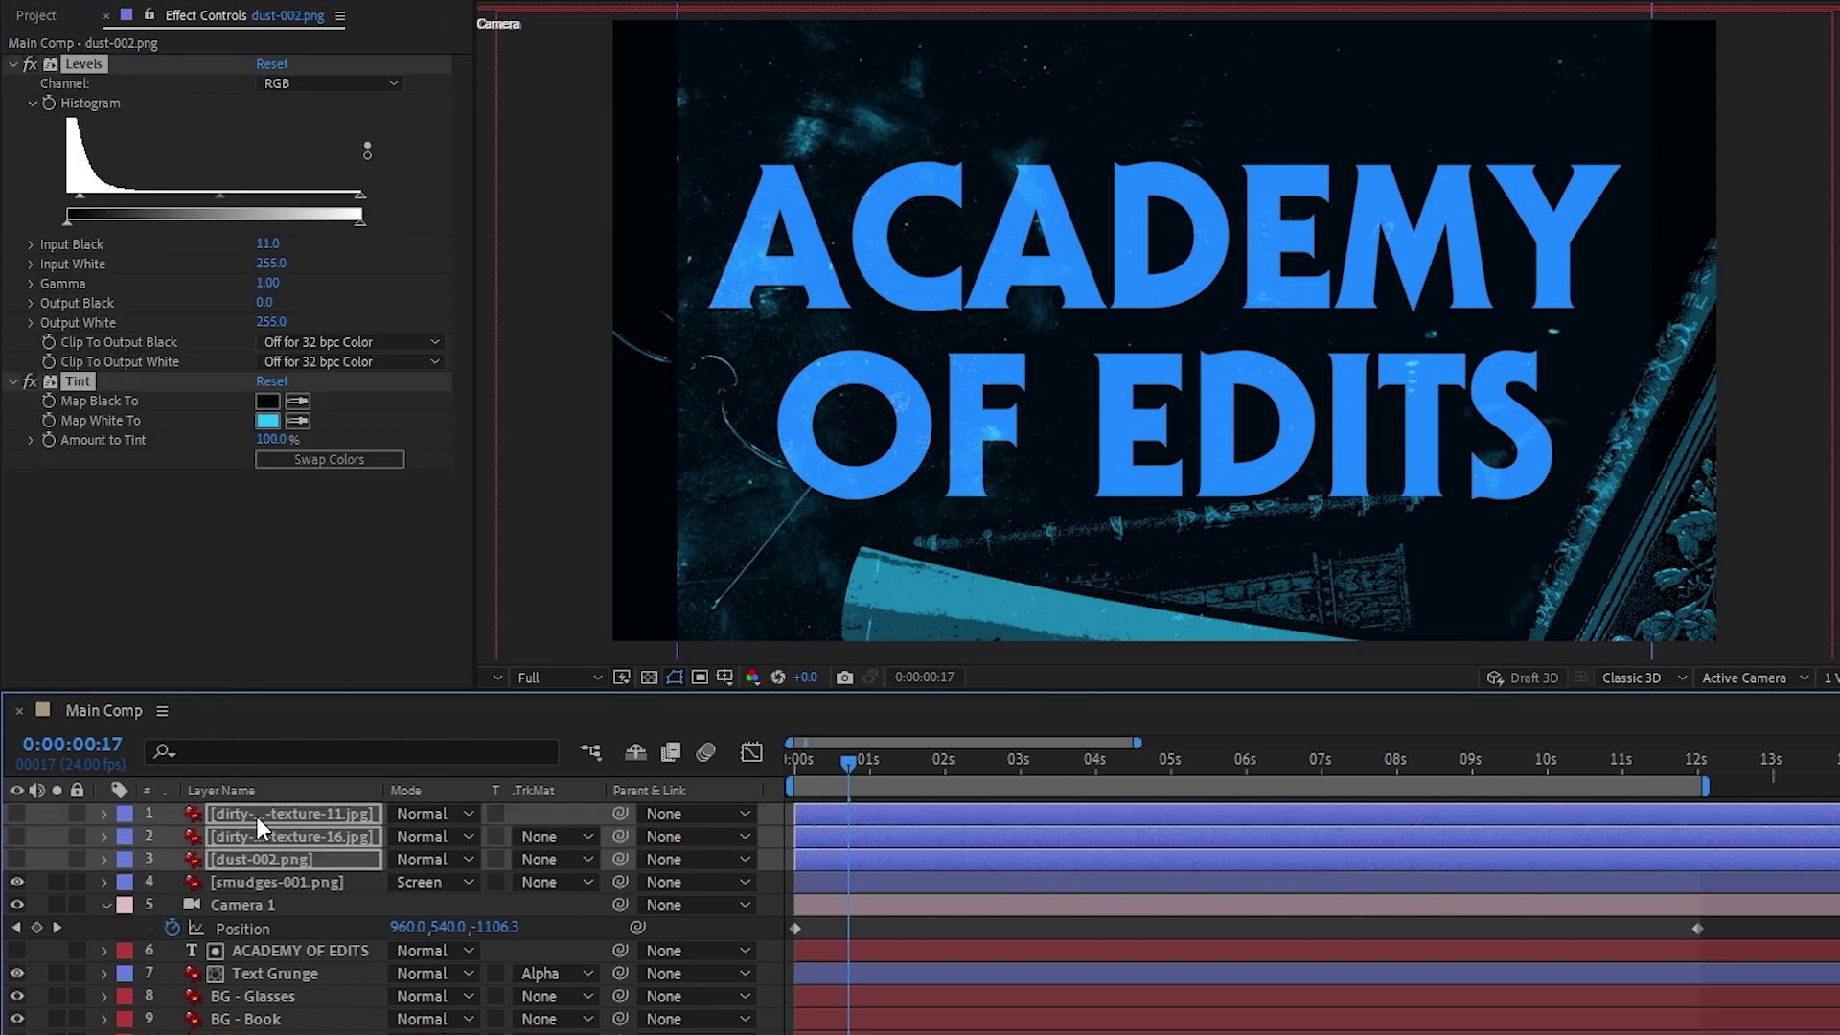
click(418, 858)
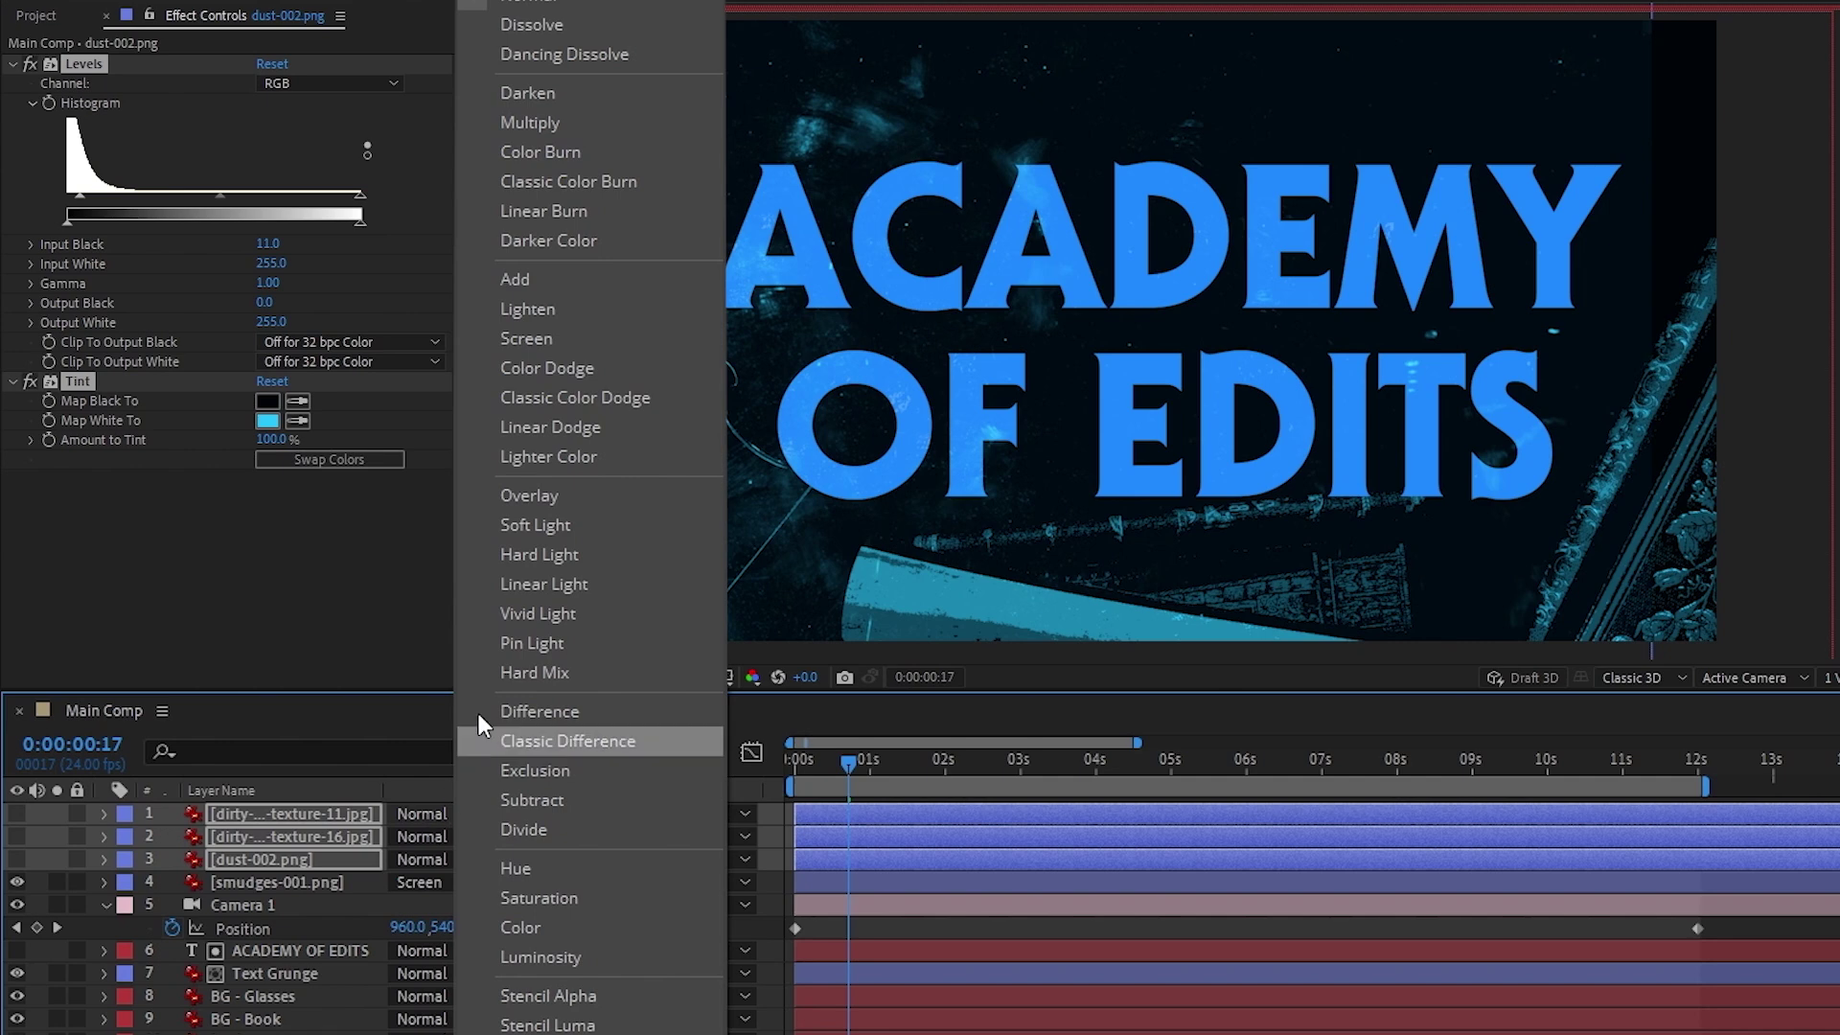
click(554, 335)
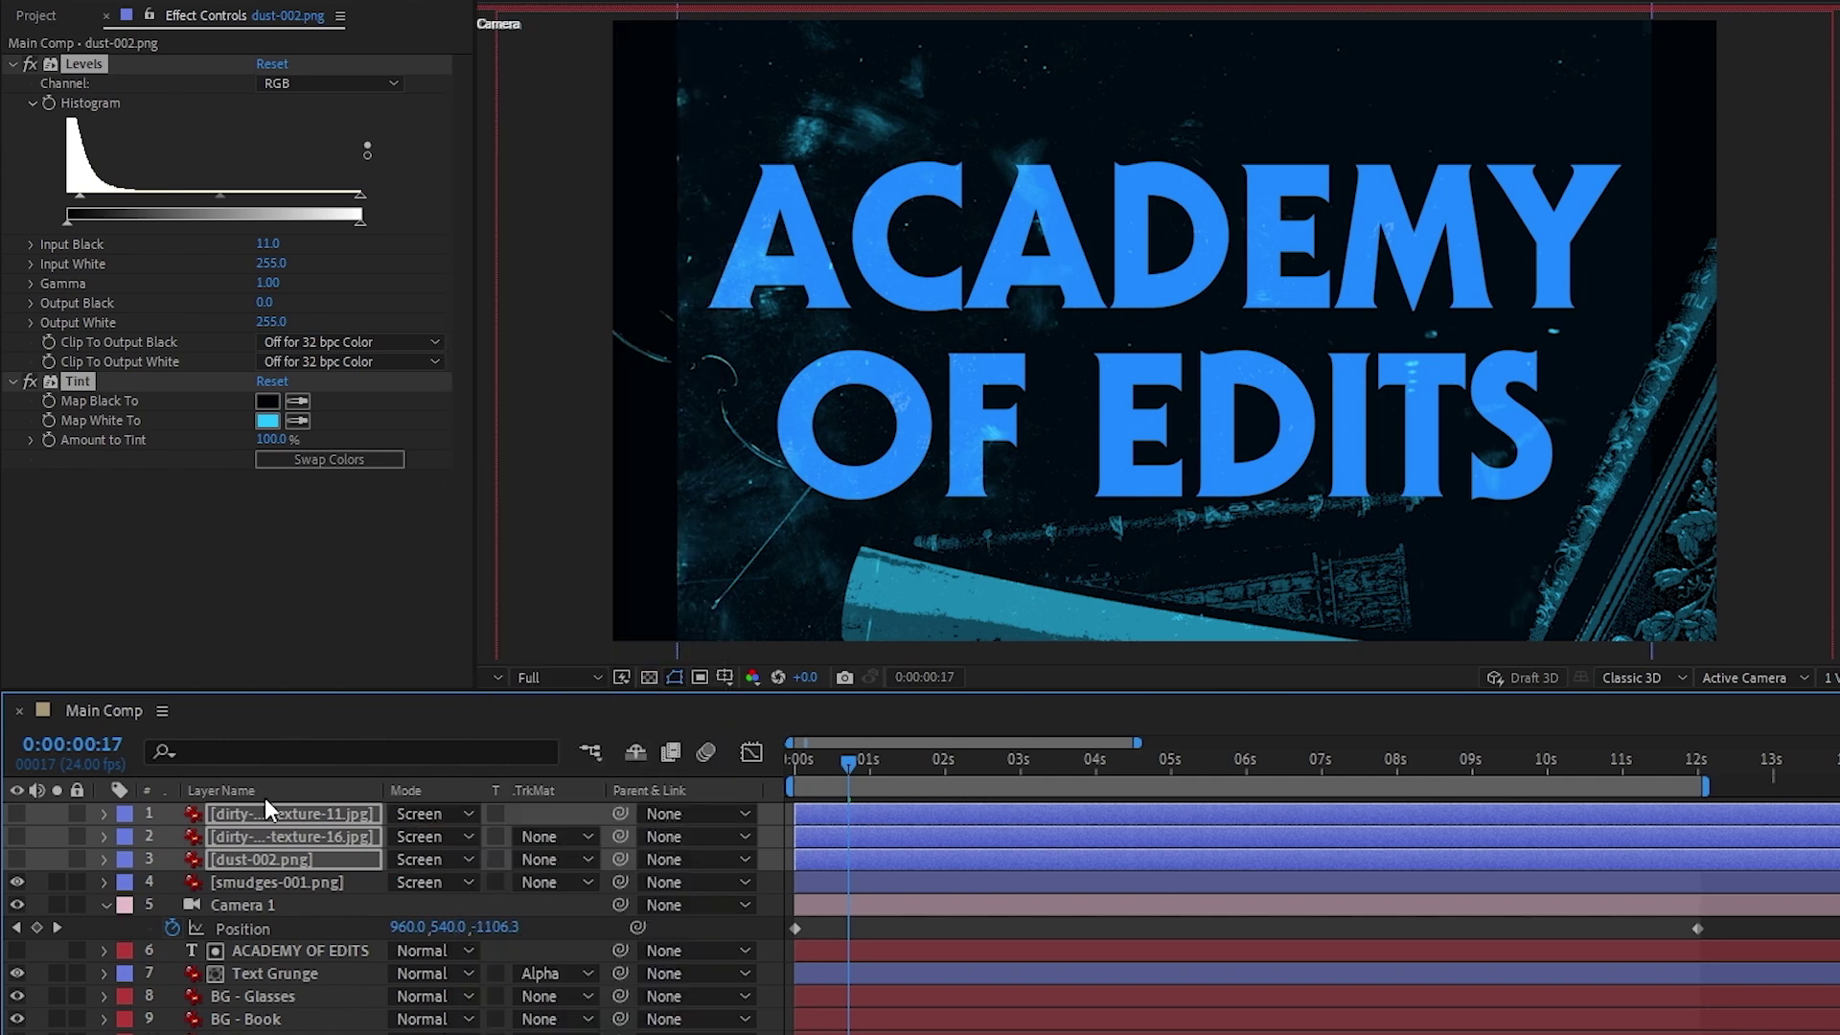
Step: At 12 seconds, set Position Z of smudges-001.png to -100 and scale the layer up to cover the frame
click(277, 882)
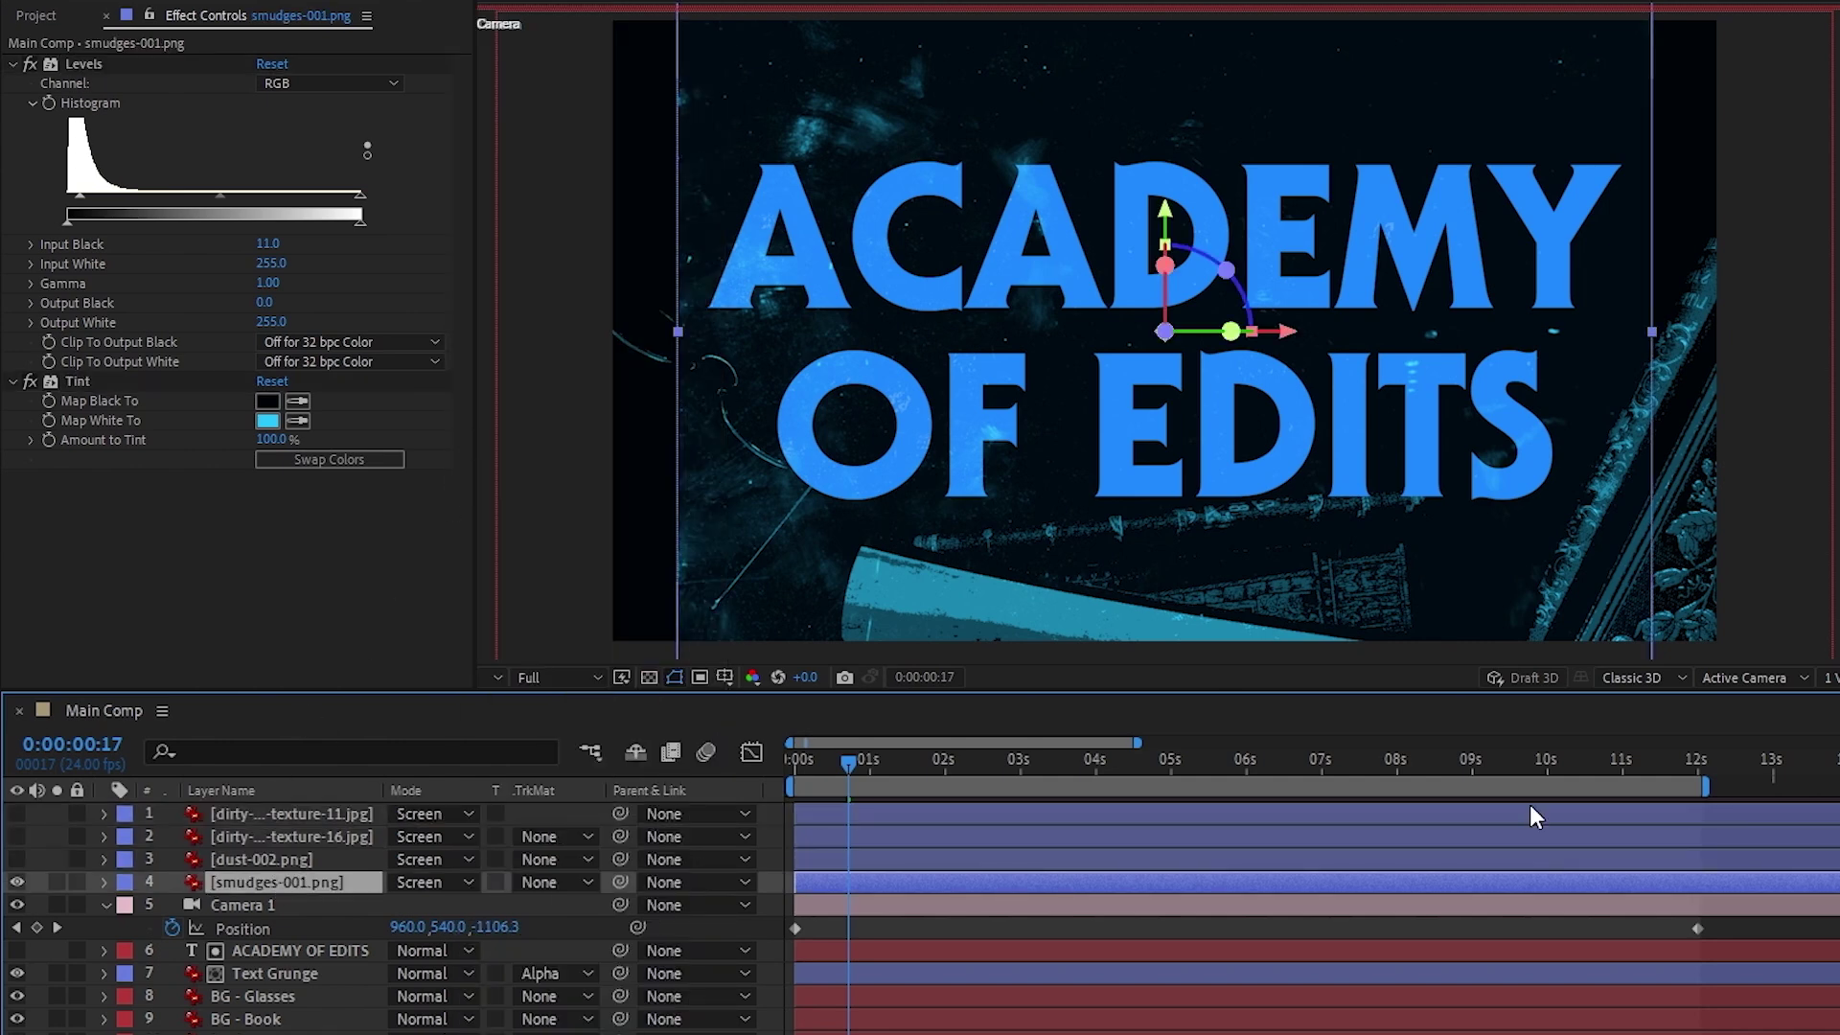
drag(856, 764, 1694, 759)
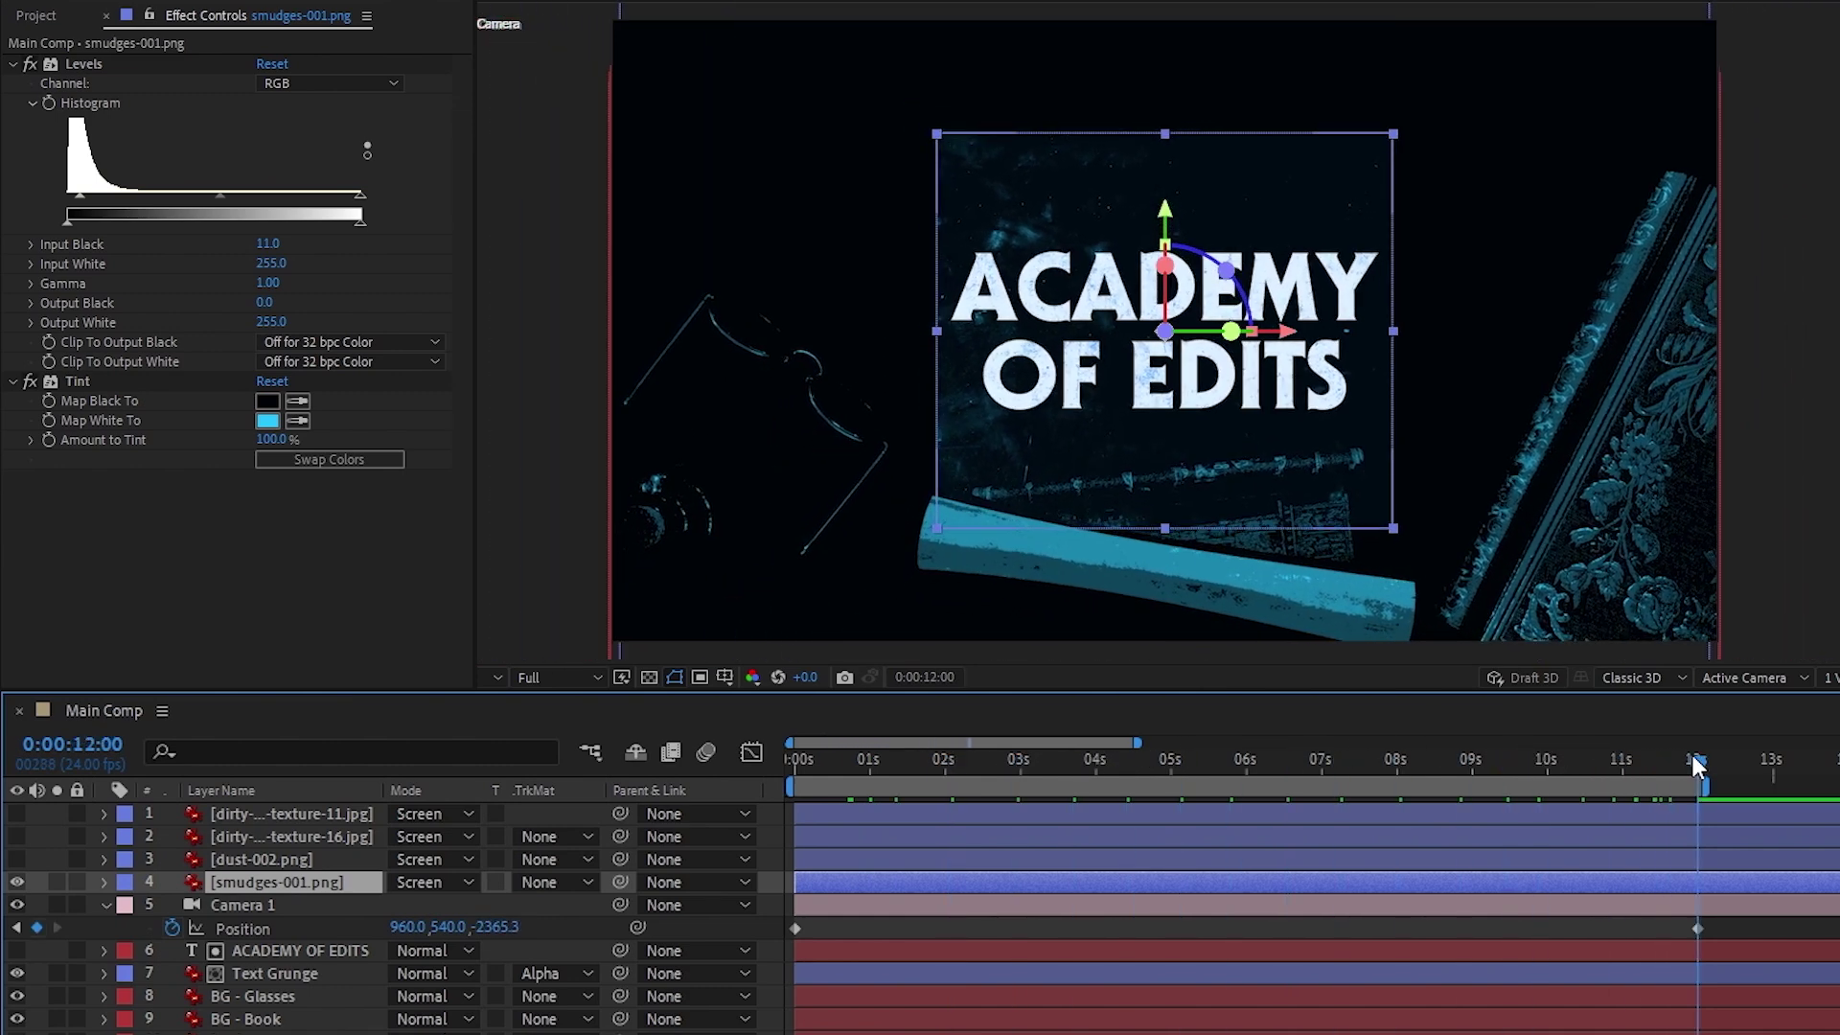
key(p)
key(shift+s)
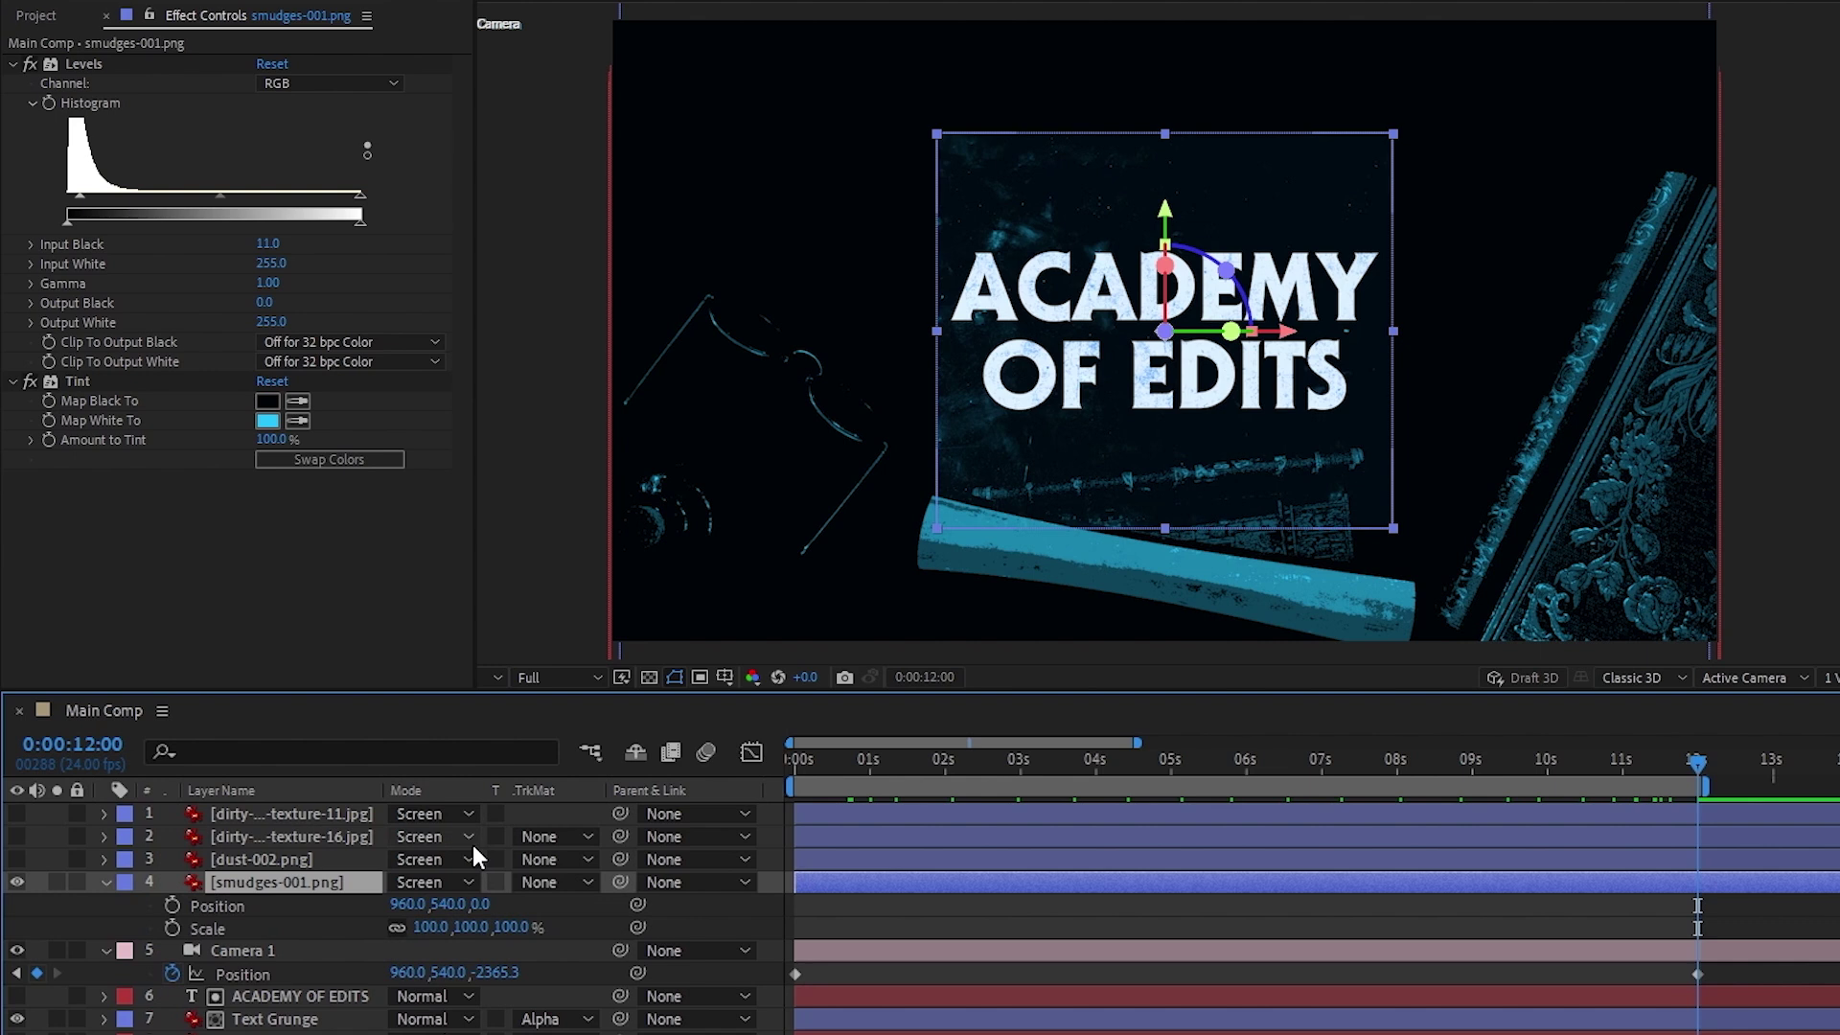
click(499, 904)
text(-100)
key(Return)
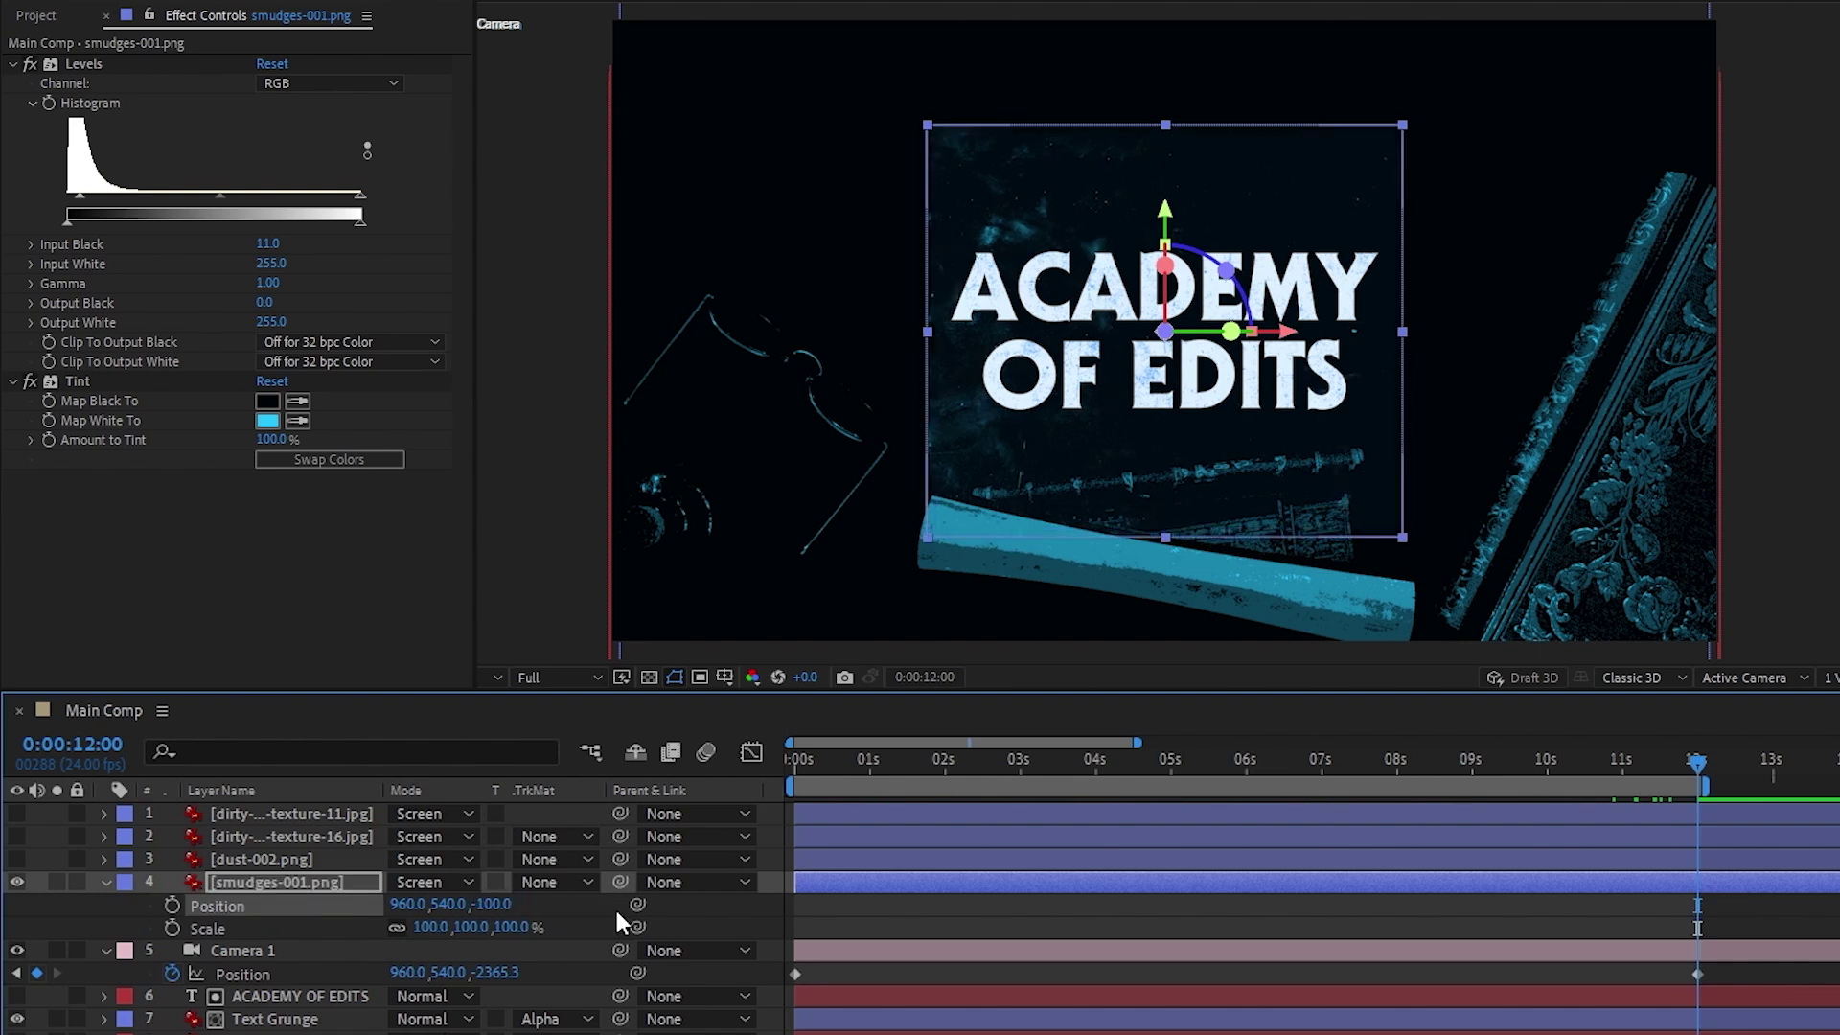
drag(443, 926, 571, 911)
click(1676, 762)
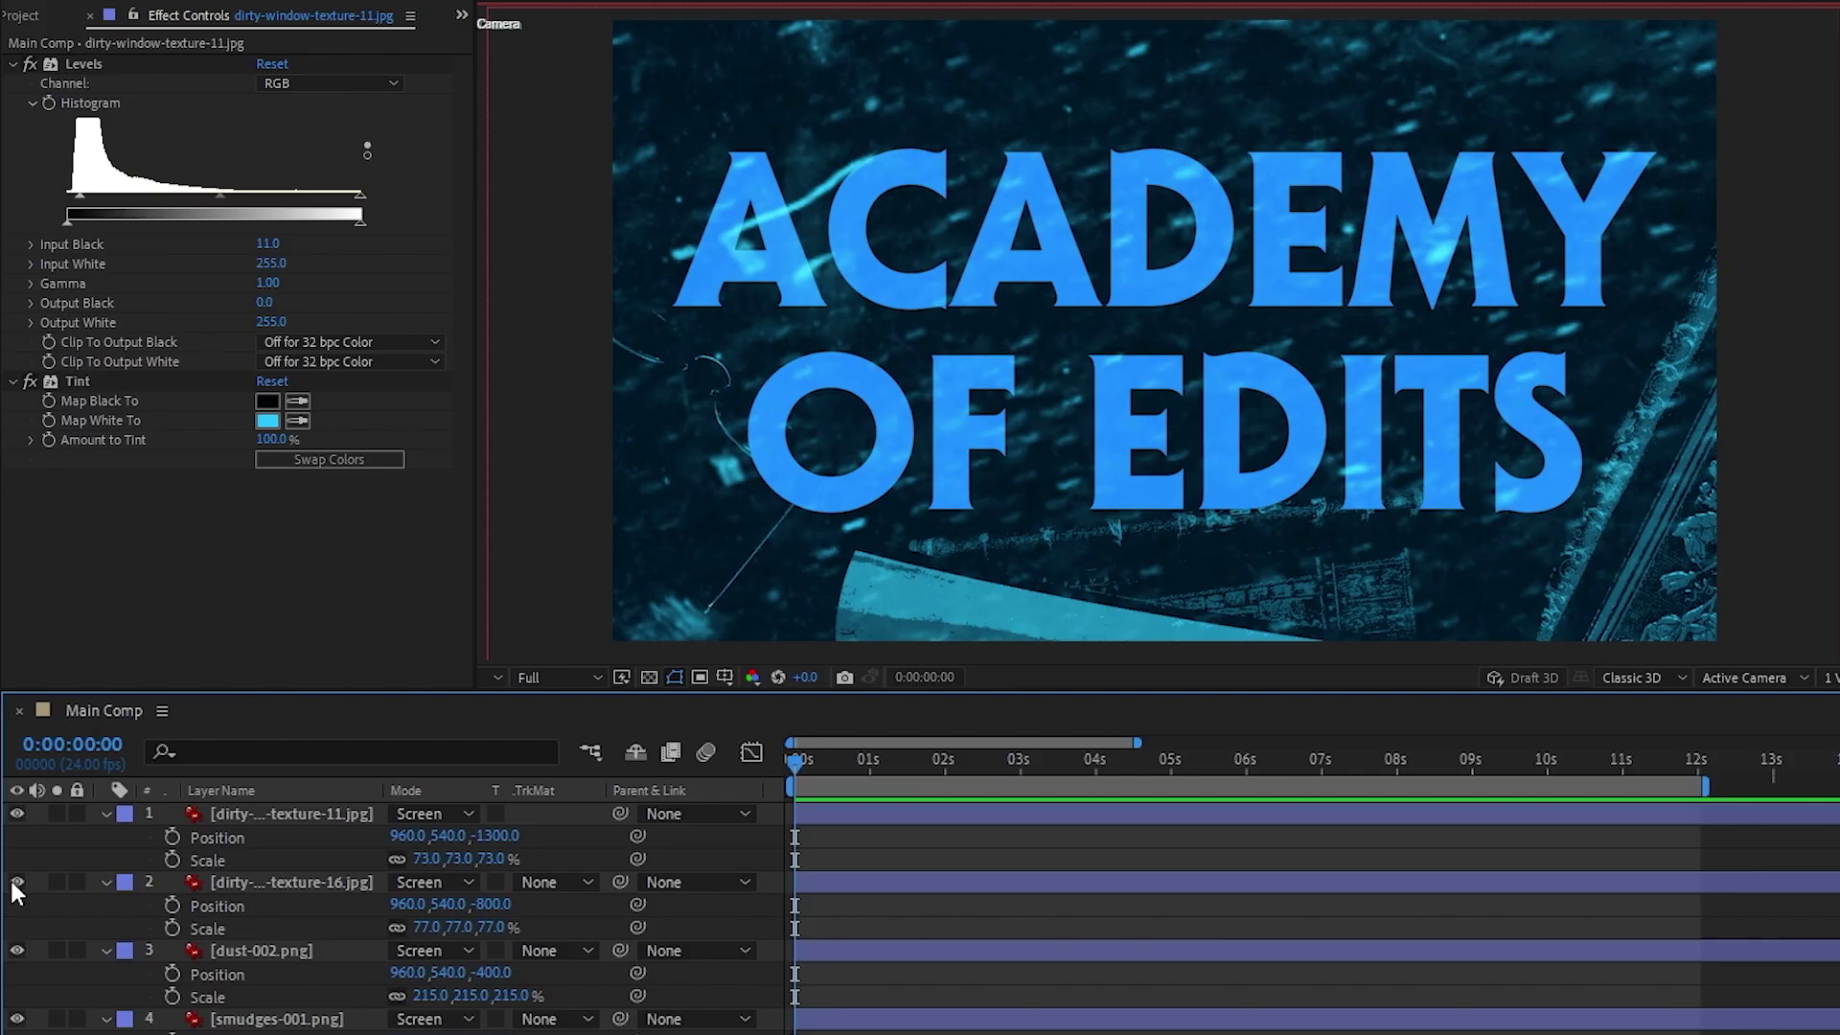
Step: Toggle dirty-window-texture-16.jpg to compare, and draw a curved mask on it around the middle of the title at 12 seconds
click(17, 882)
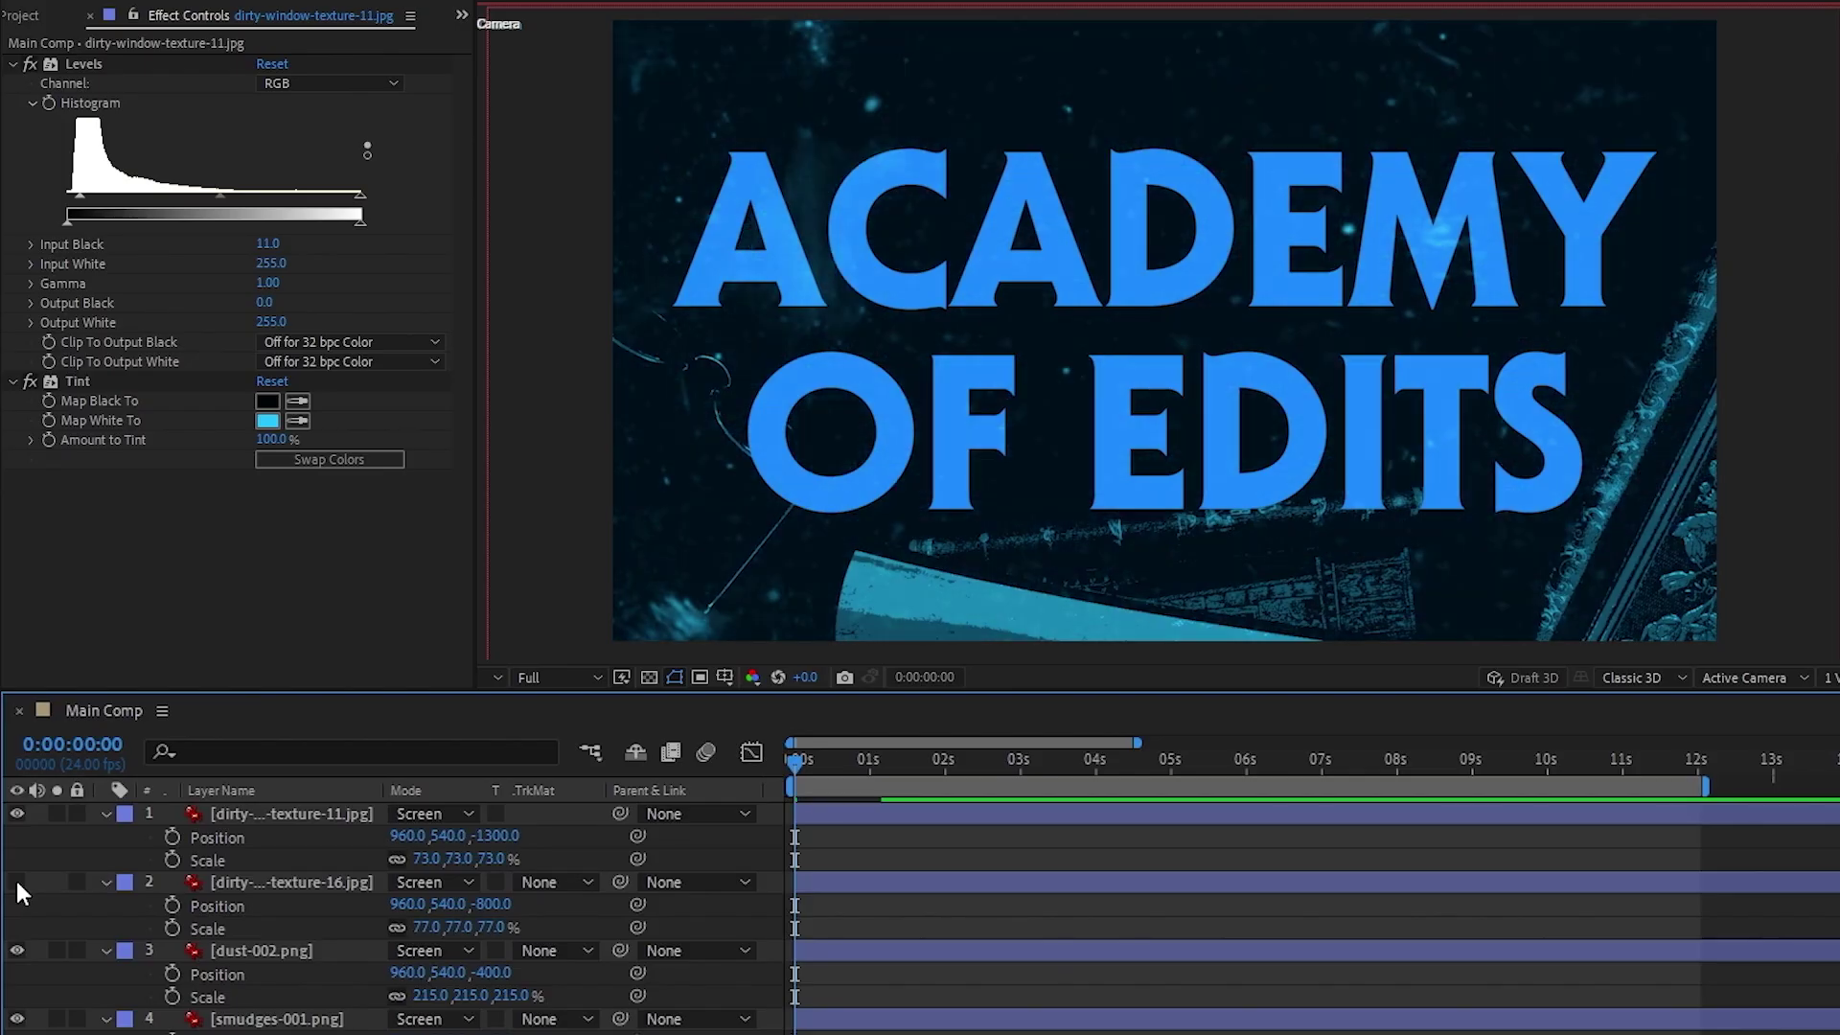
click(18, 882)
click(212, 889)
click(1700, 762)
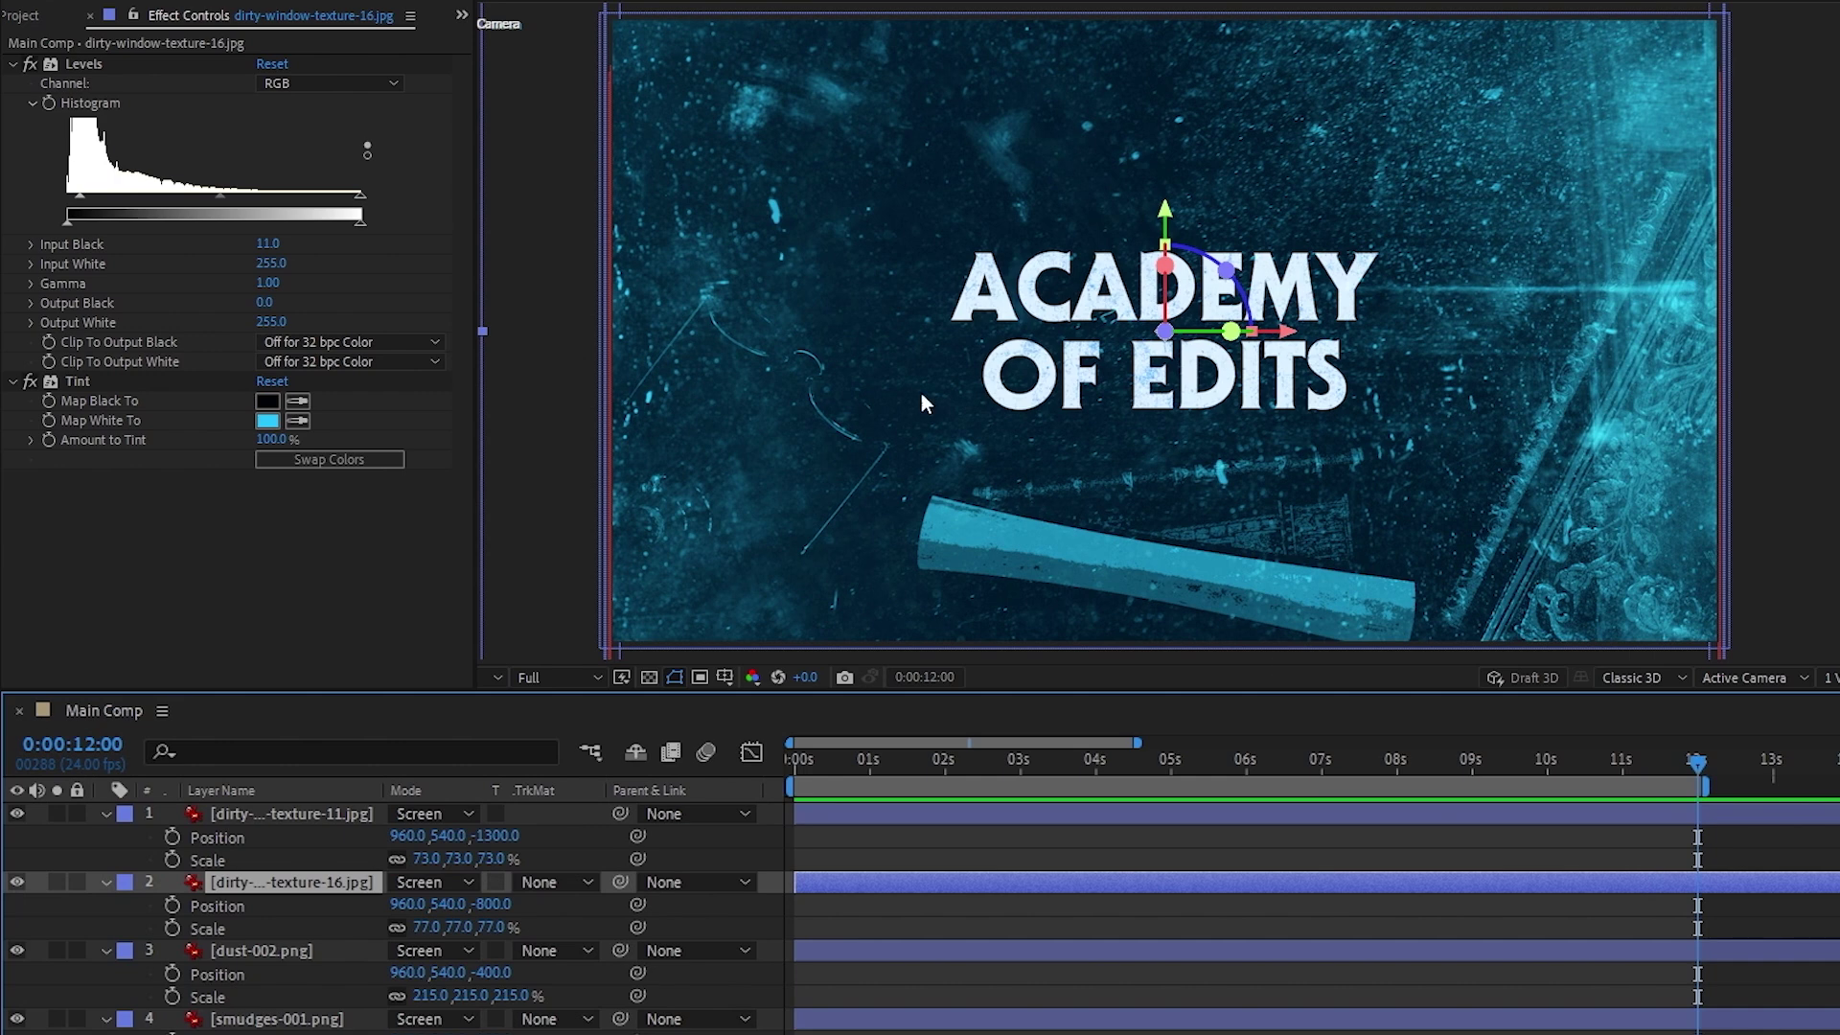
key(g)
drag(1036, 209, 910, 243)
drag(895, 310, 899, 337)
drag(949, 438, 962, 477)
drag(1005, 546, 1035, 570)
drag(1139, 567, 1155, 522)
drag(1178, 393, 1187, 350)
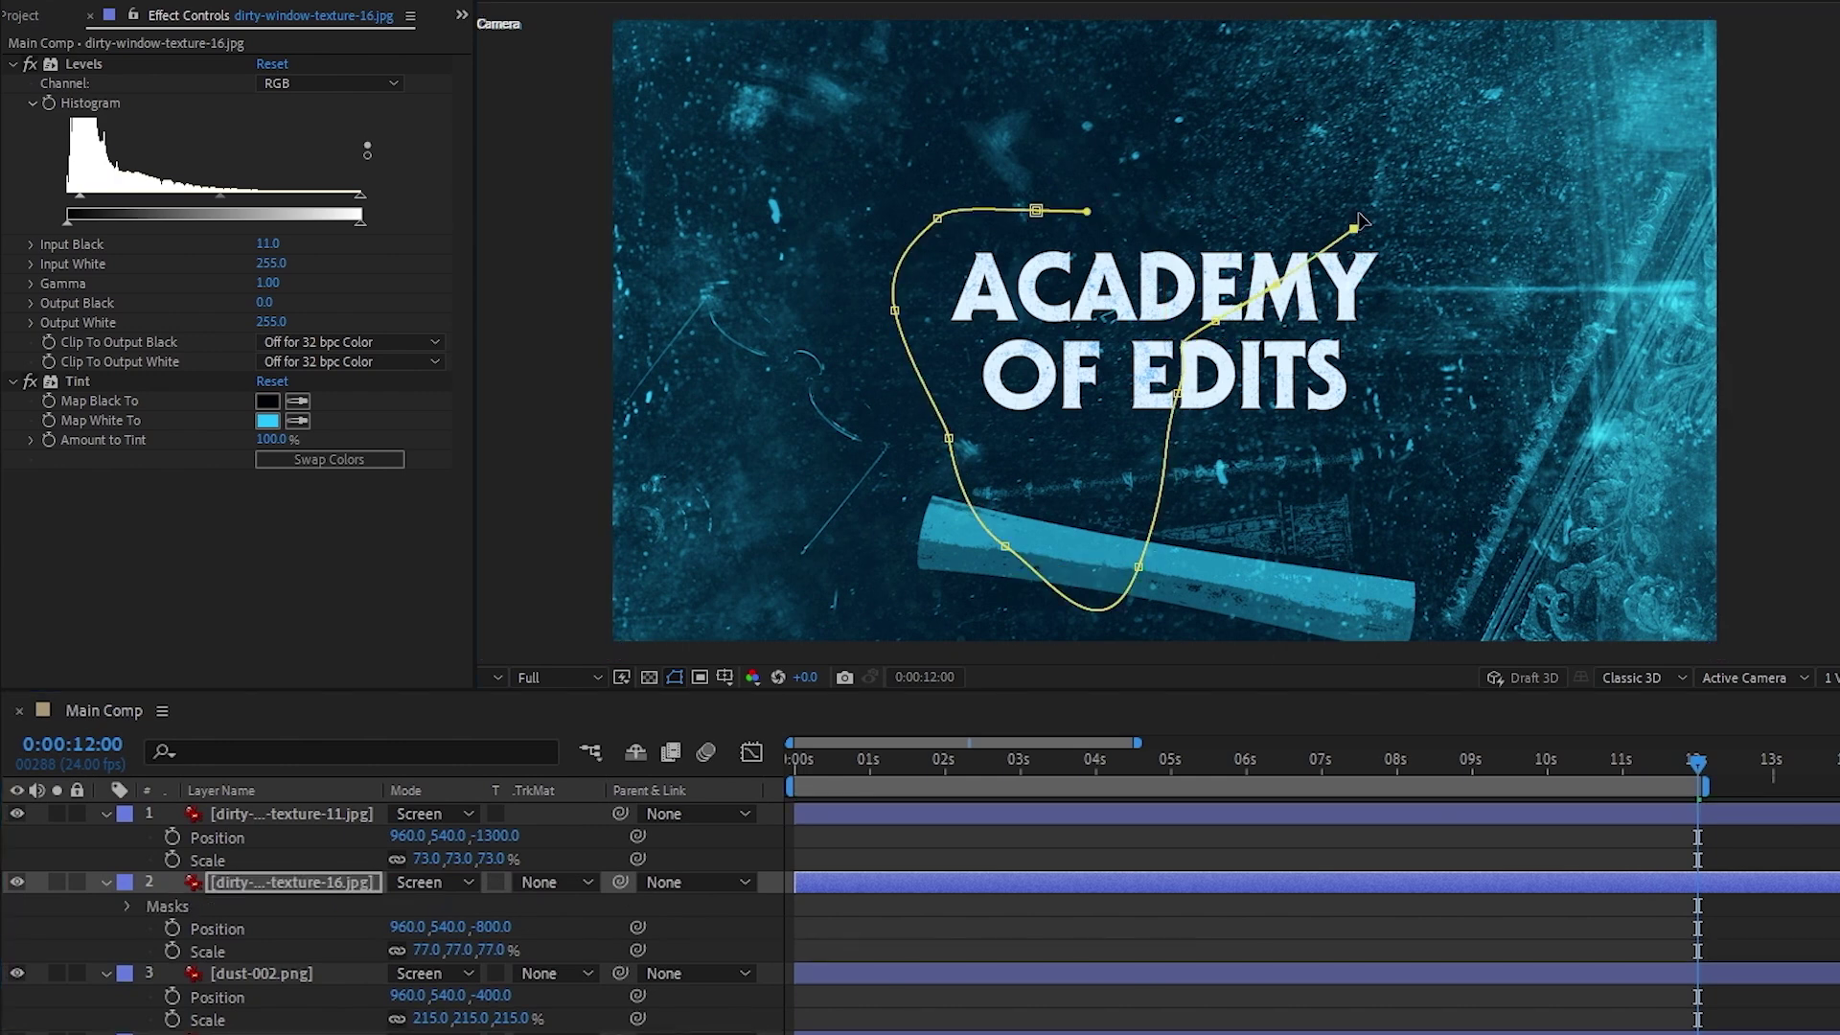
click(1035, 212)
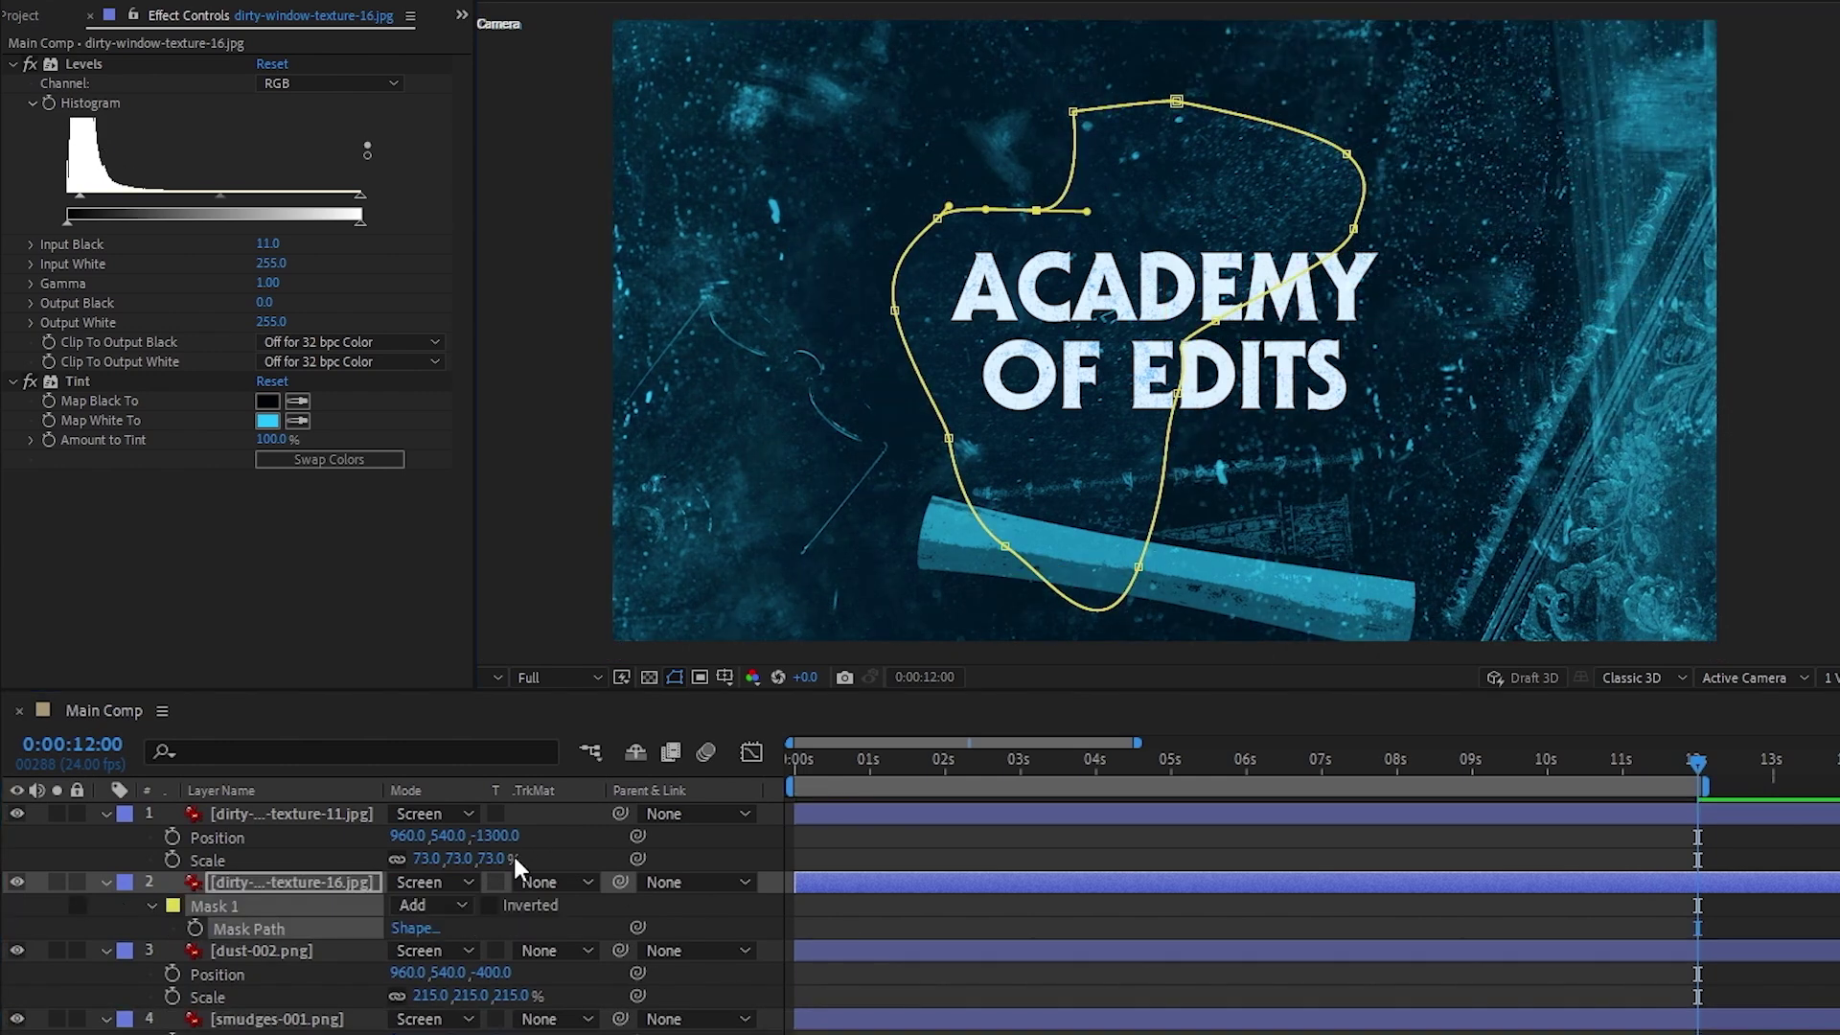
Step: Set the mask on dirty-window-texture-16.jpg to Subtract with a feather of 230 pixels
click(456, 907)
click(462, 993)
key(f)
click(425, 927)
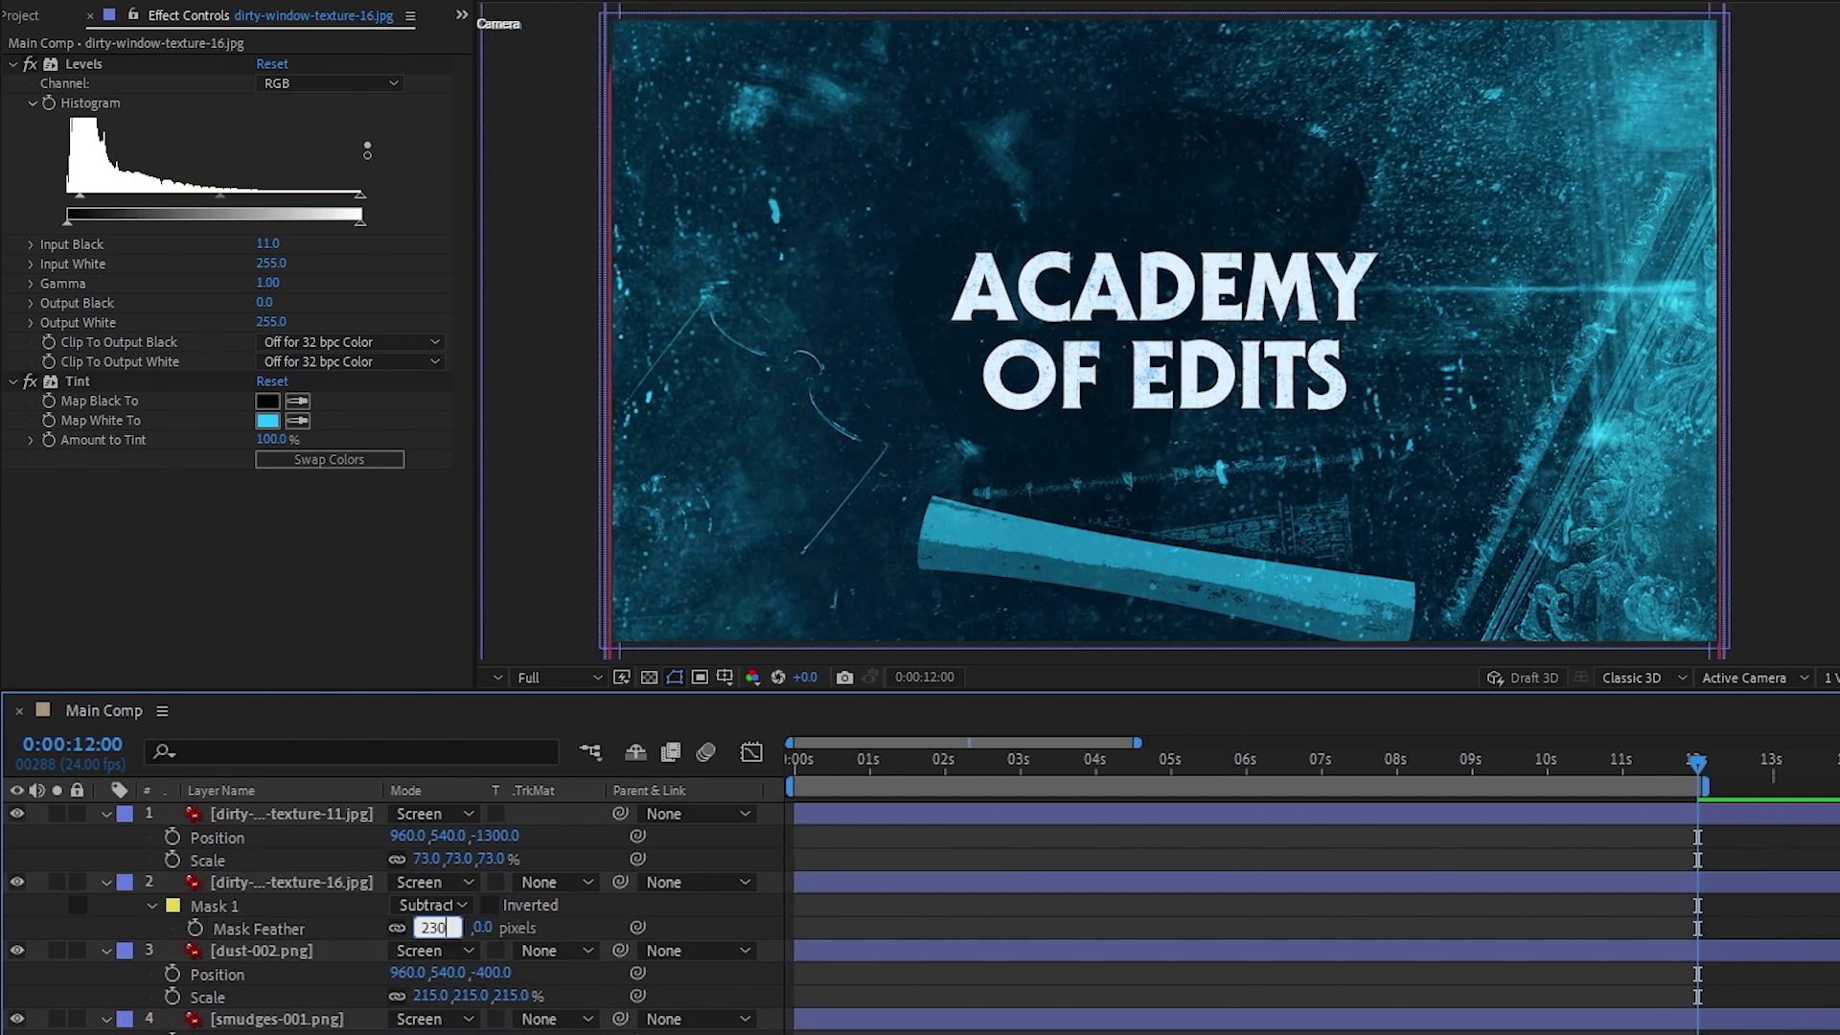
key(Return)
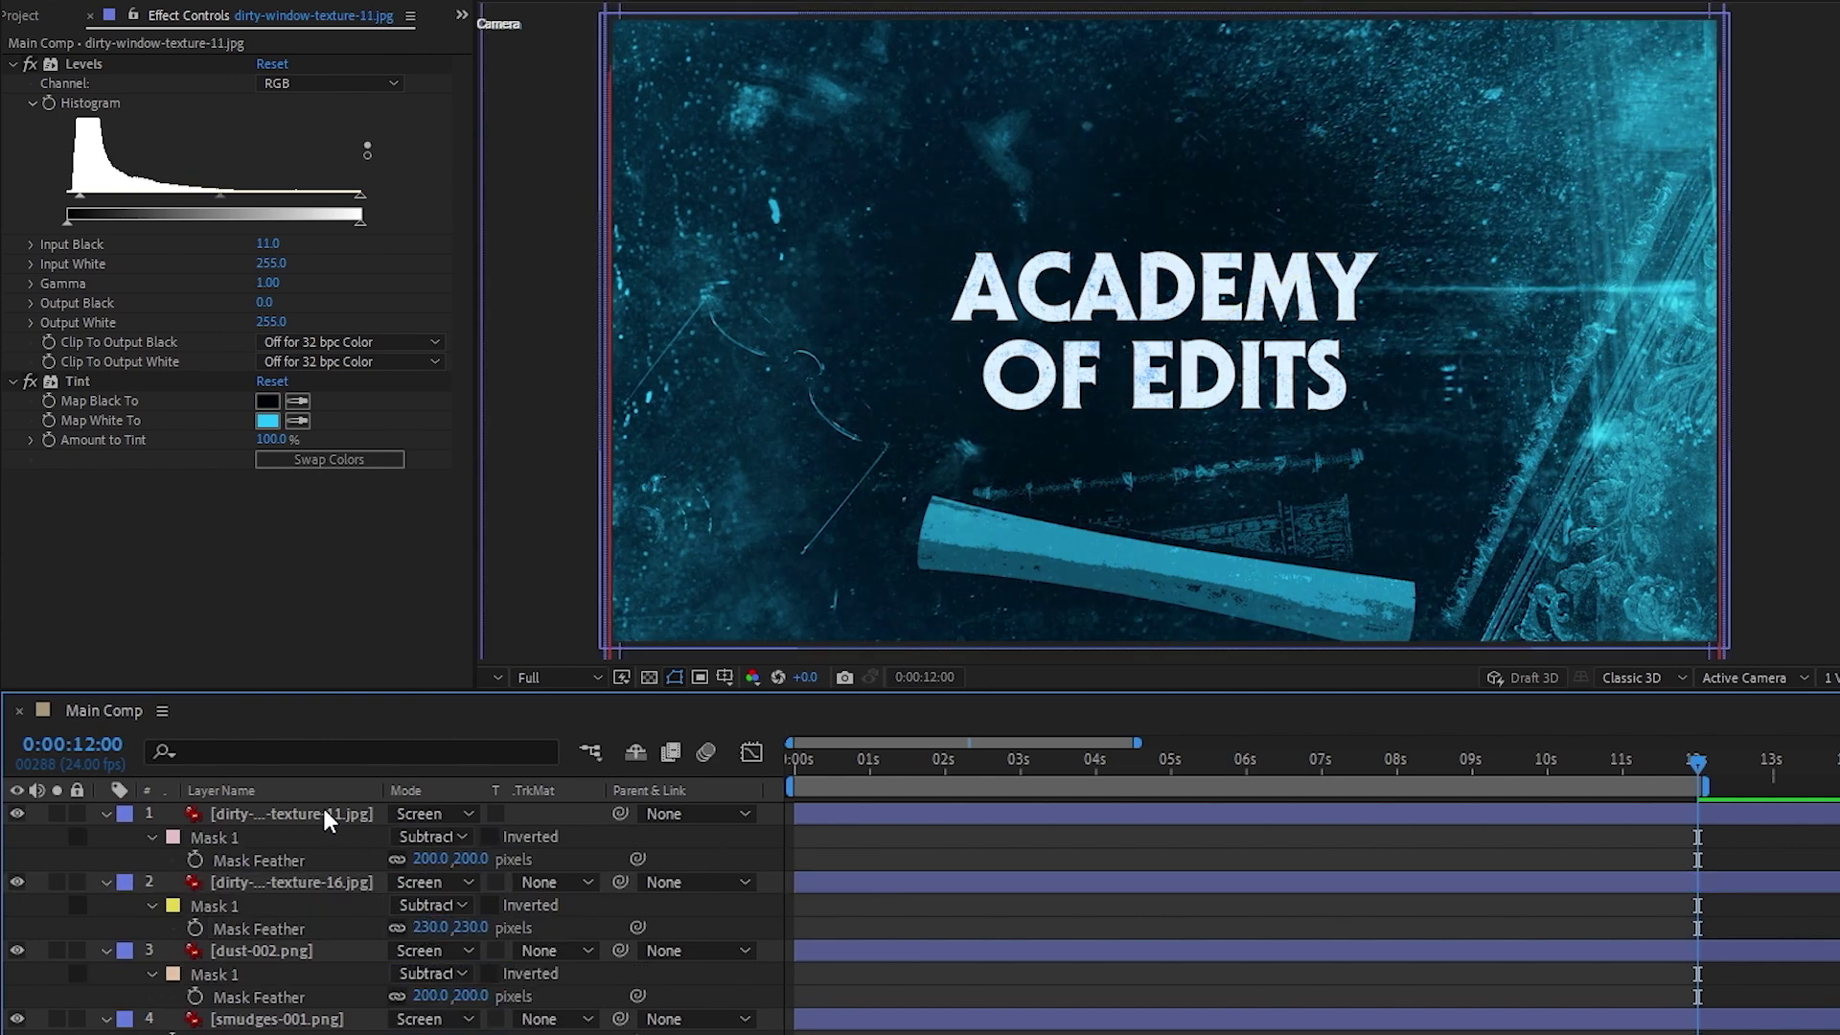
Step: Check the mask shapes on the three upper texture layers, and outline a six-point mask around the book area of the frame
click(324, 811)
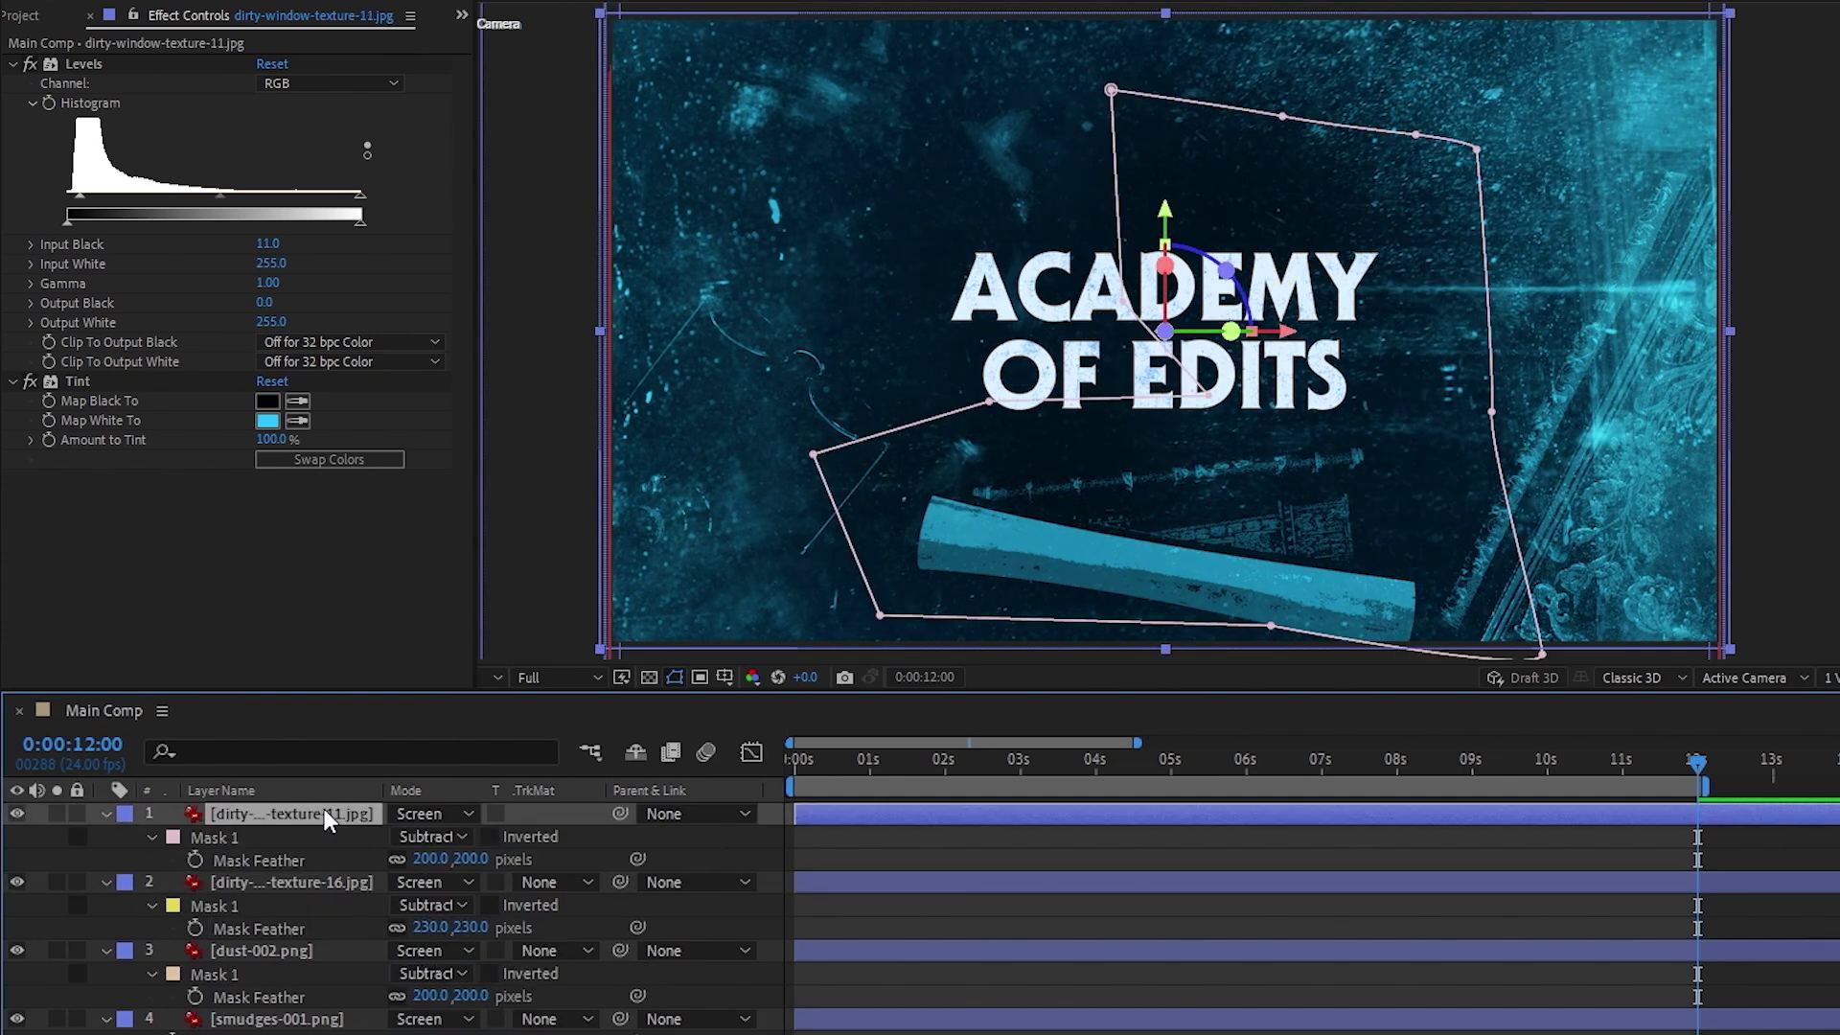
click(312, 880)
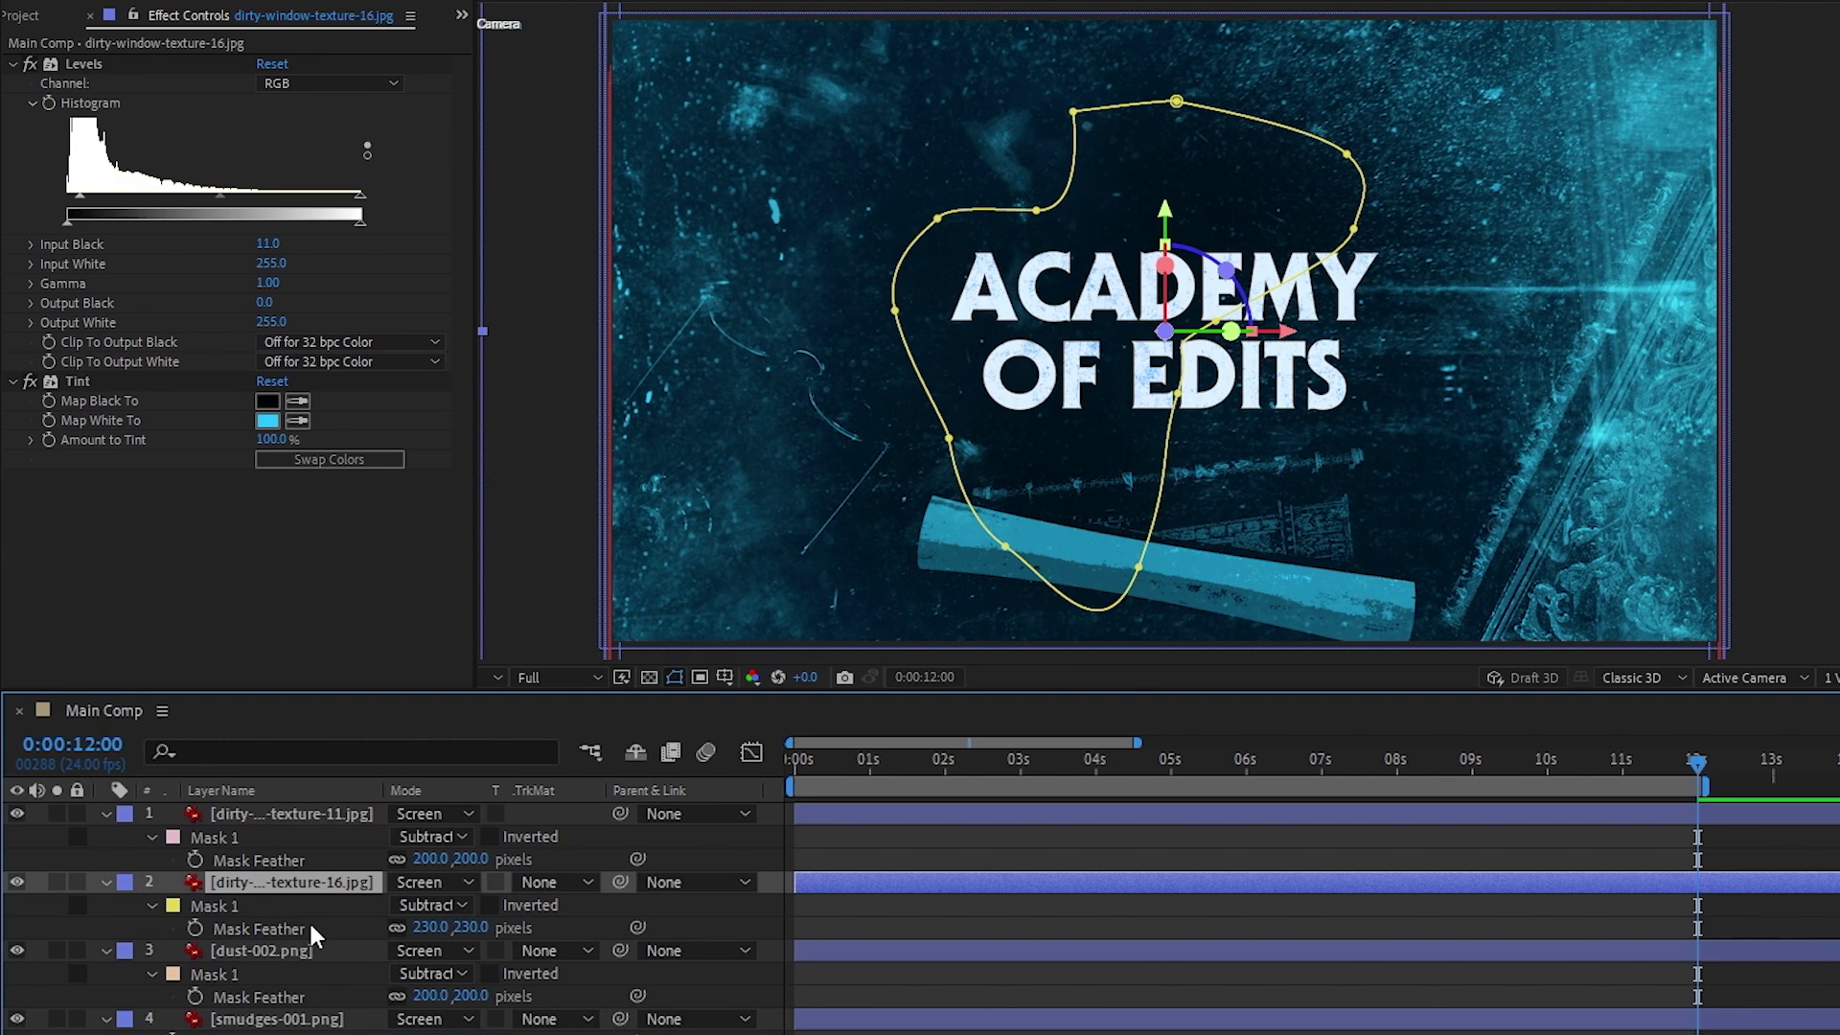
click(304, 950)
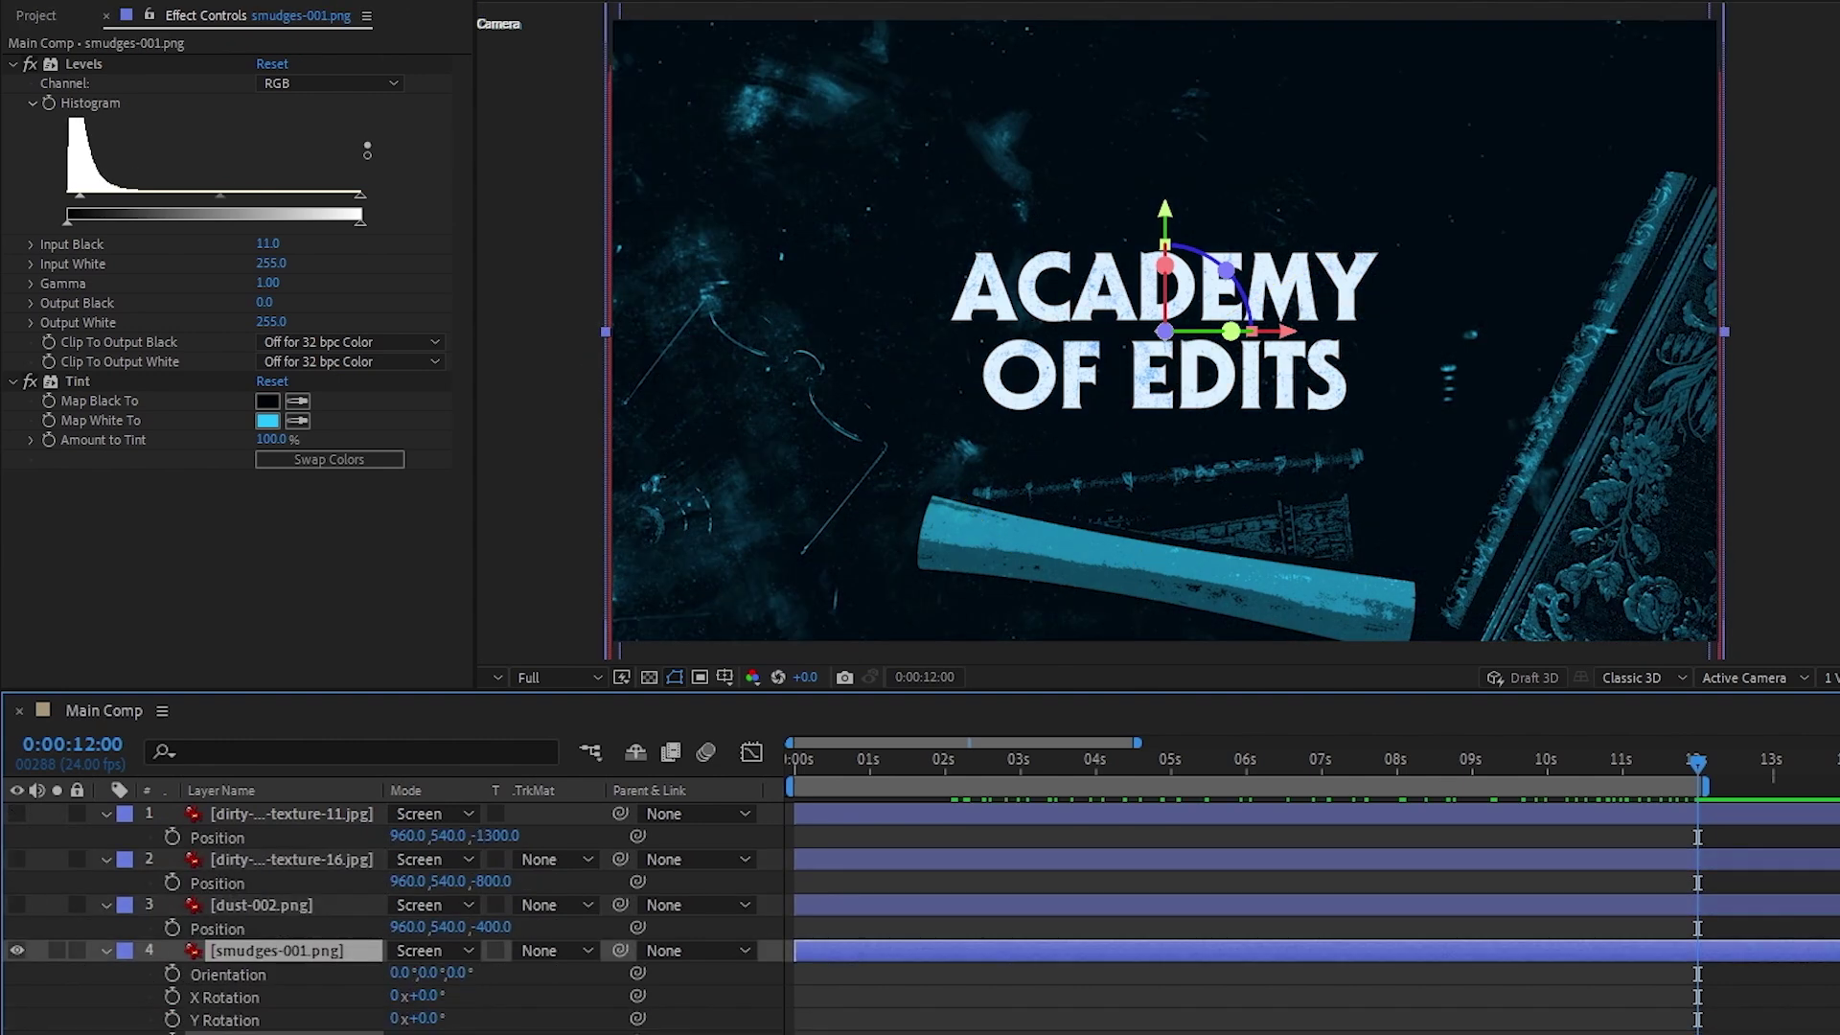
drag(201, 1031, 200, 1031)
click(1497, 122)
click(1356, 132)
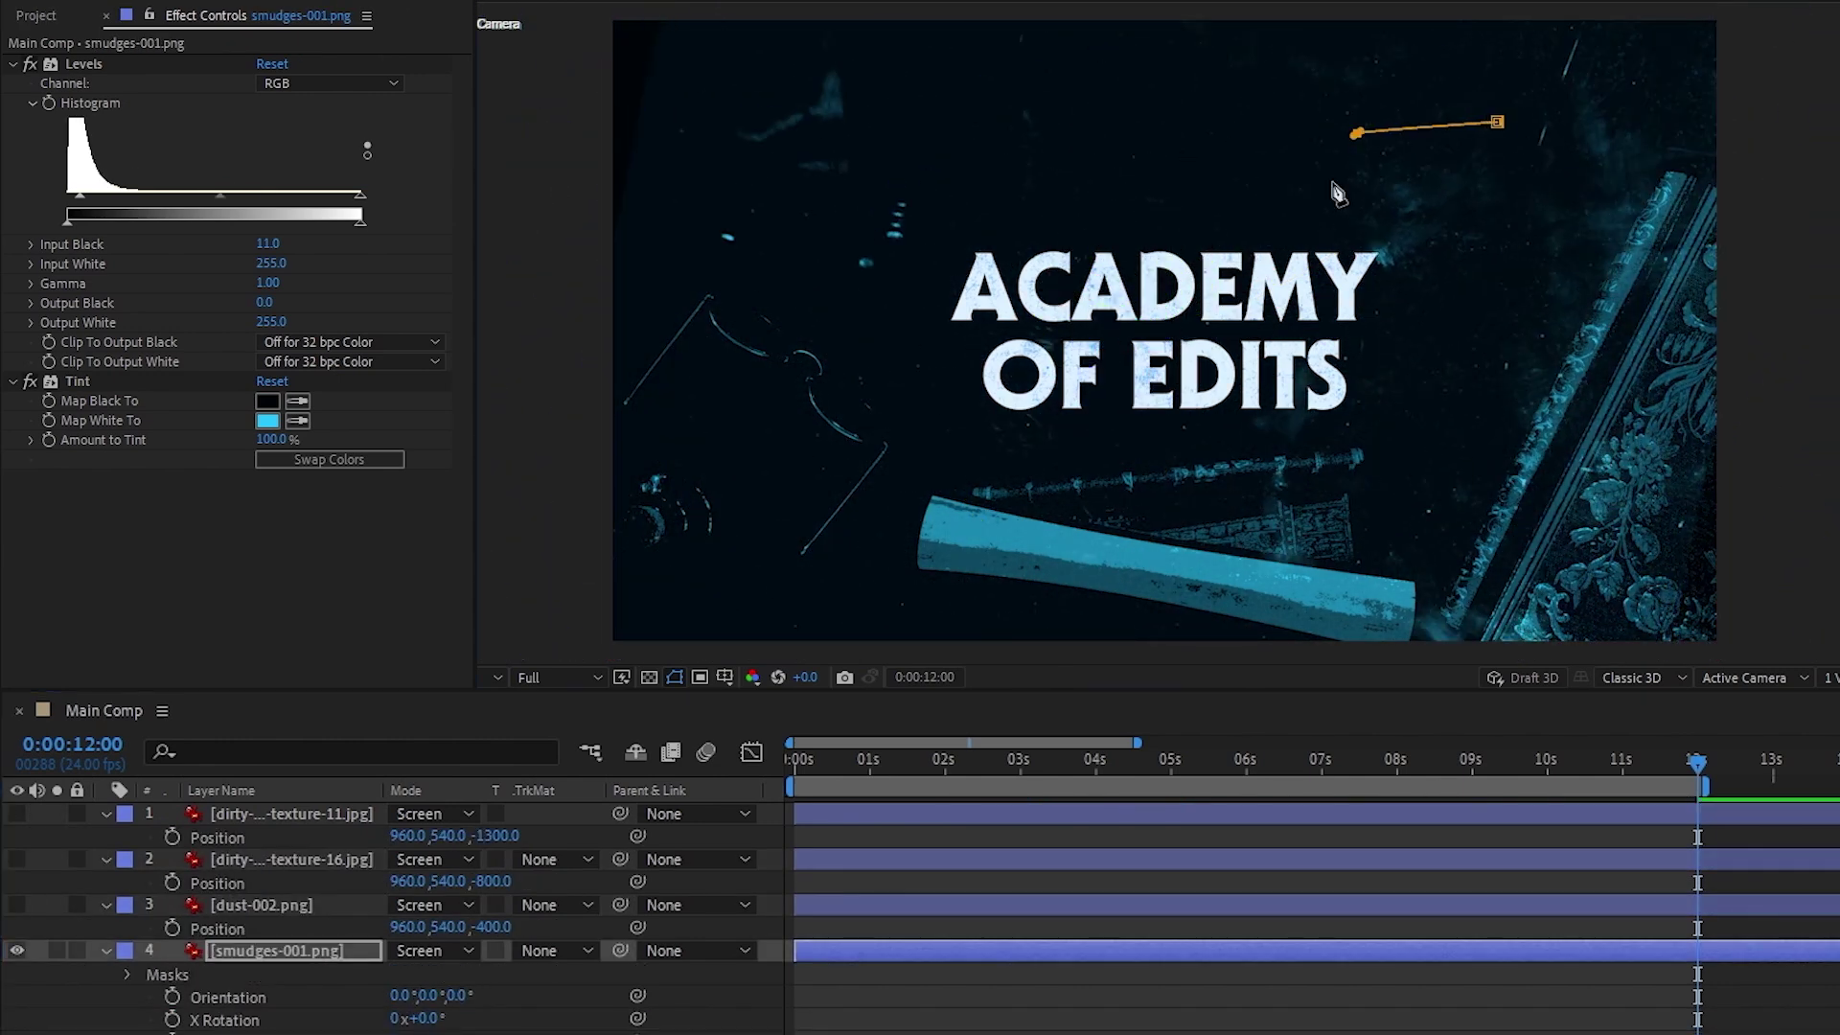
click(1310, 276)
click(1416, 474)
click(1615, 559)
click(1660, 404)
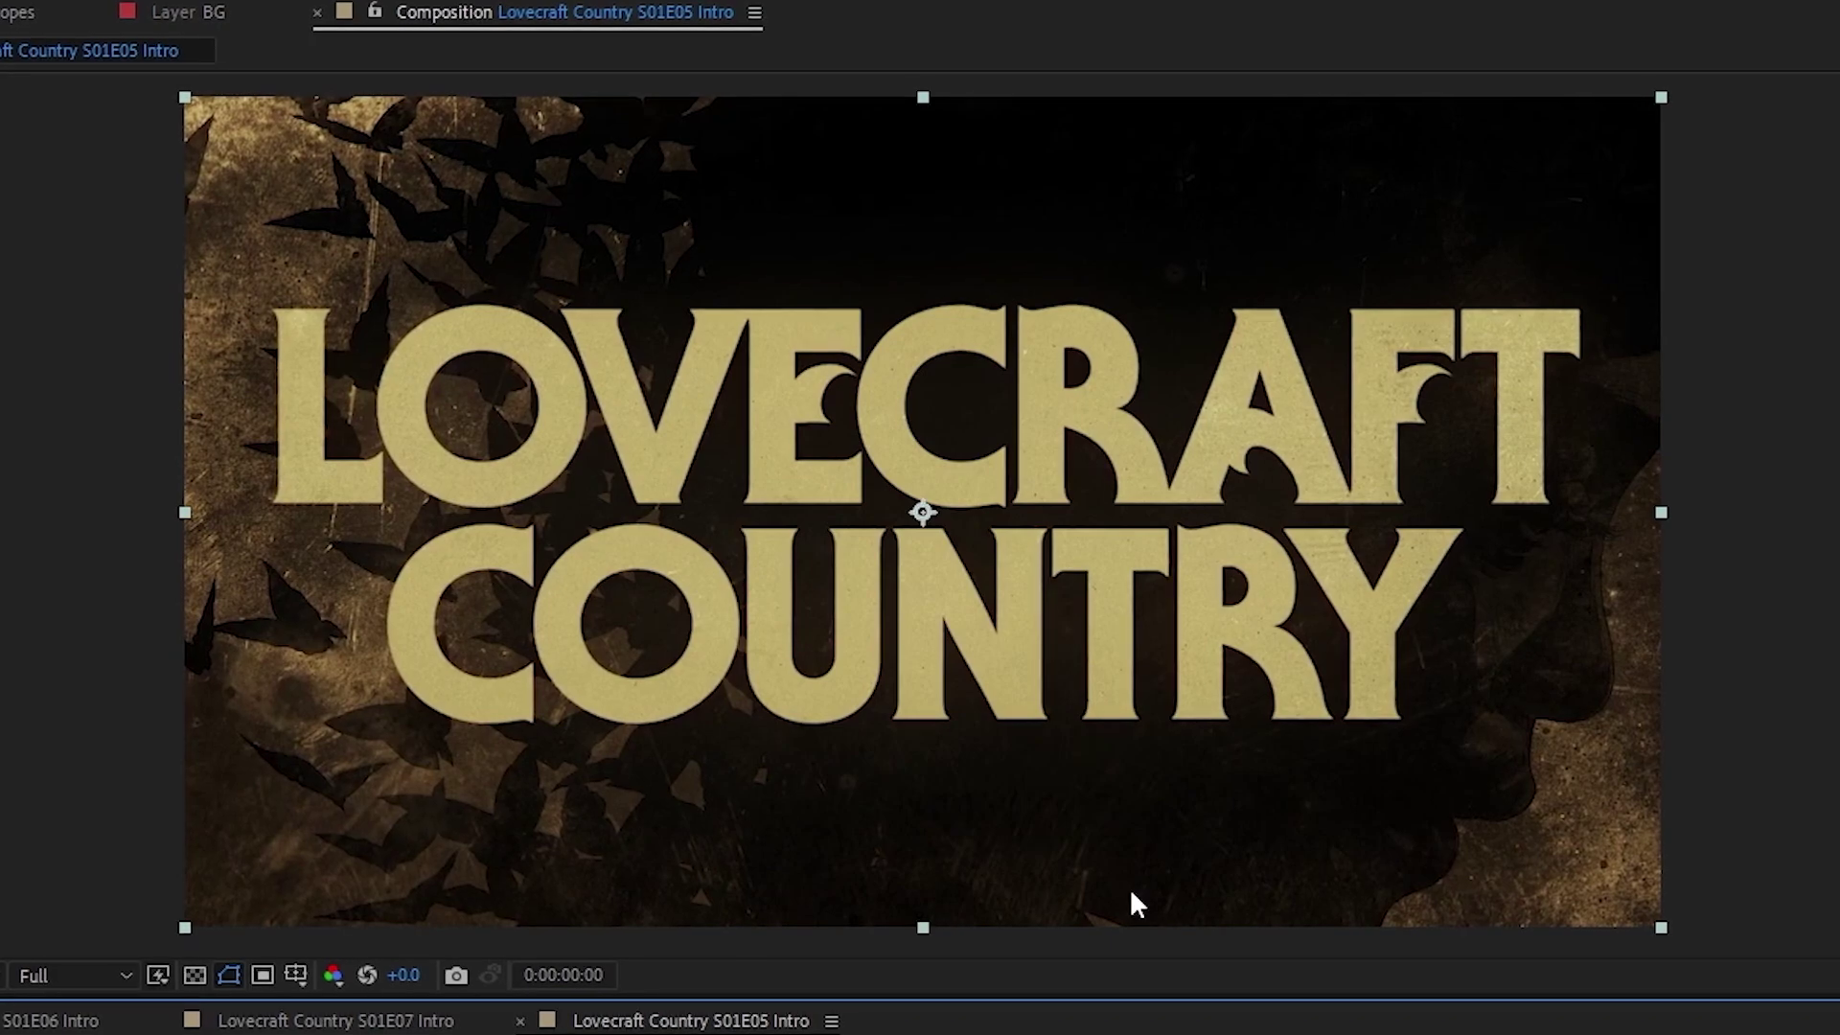
Step: Play the Lovecraft Country S01E05 Intro composition as reference for the dust and smudge depth
key(space)
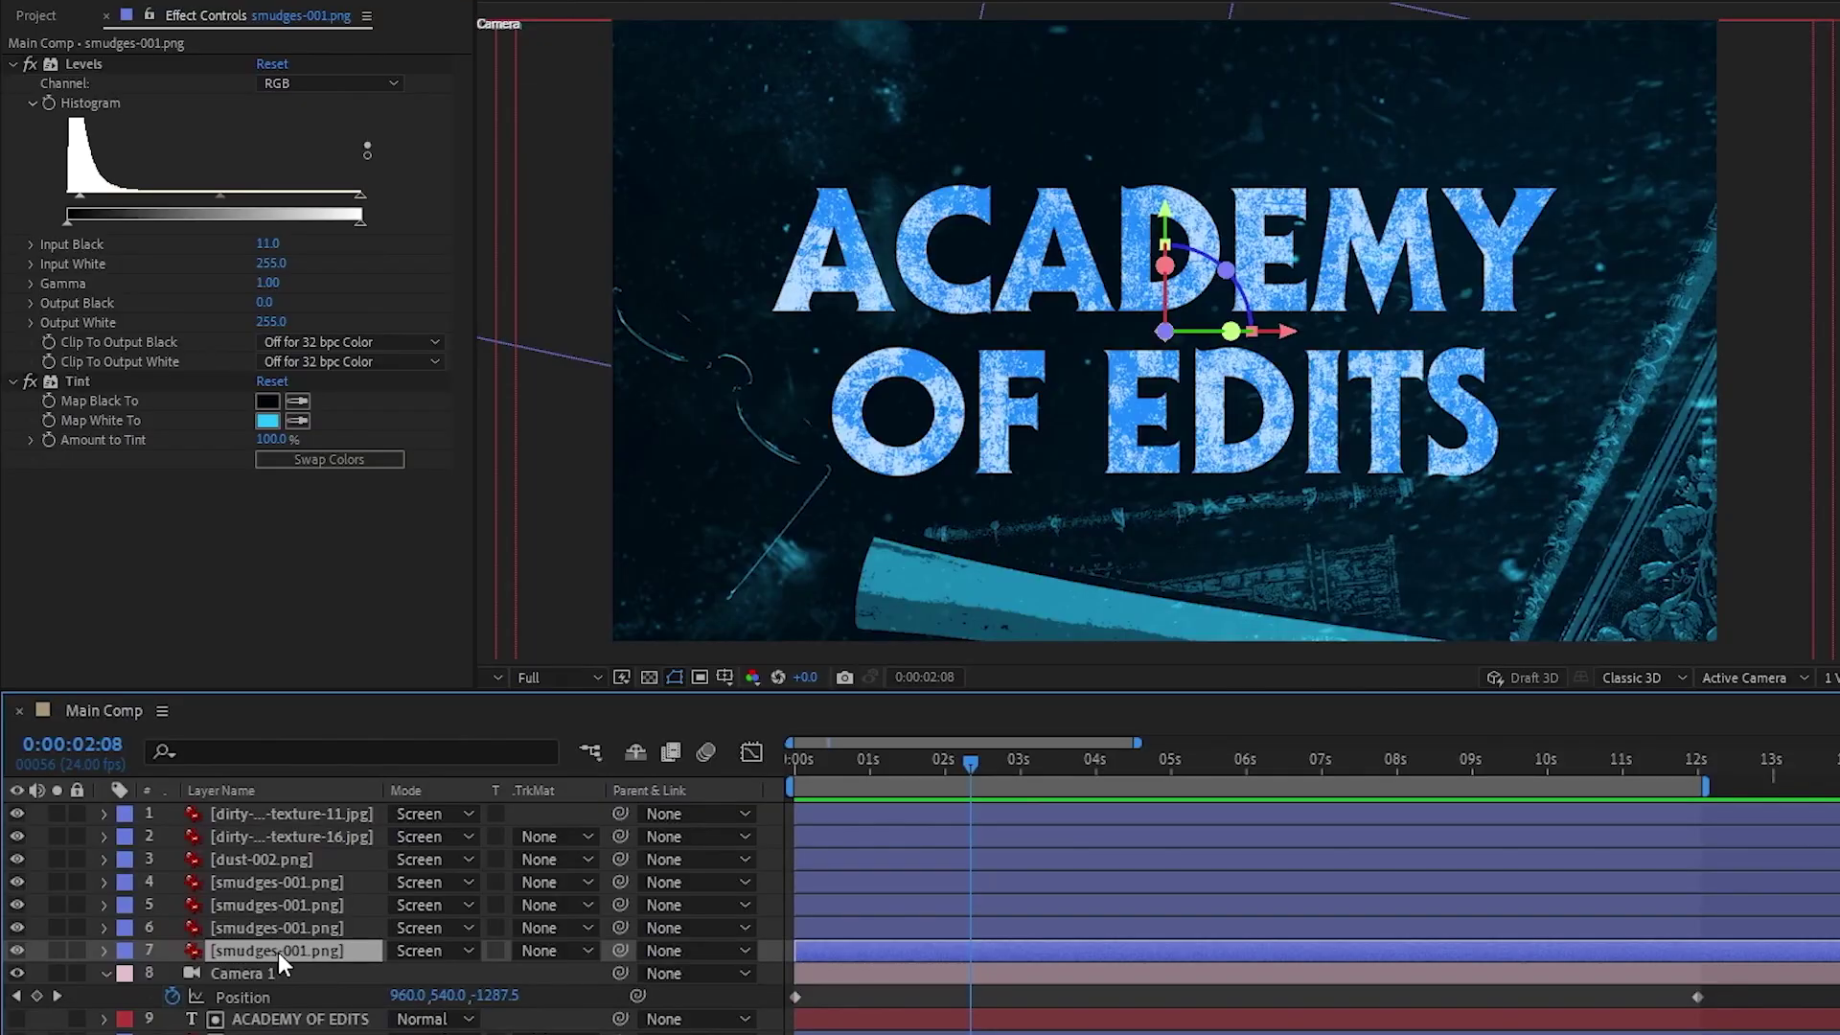
Step: Set Position Z of the smudges-001.png copy on layer 7 of Main Comp to 100
key(p)
click(494, 973)
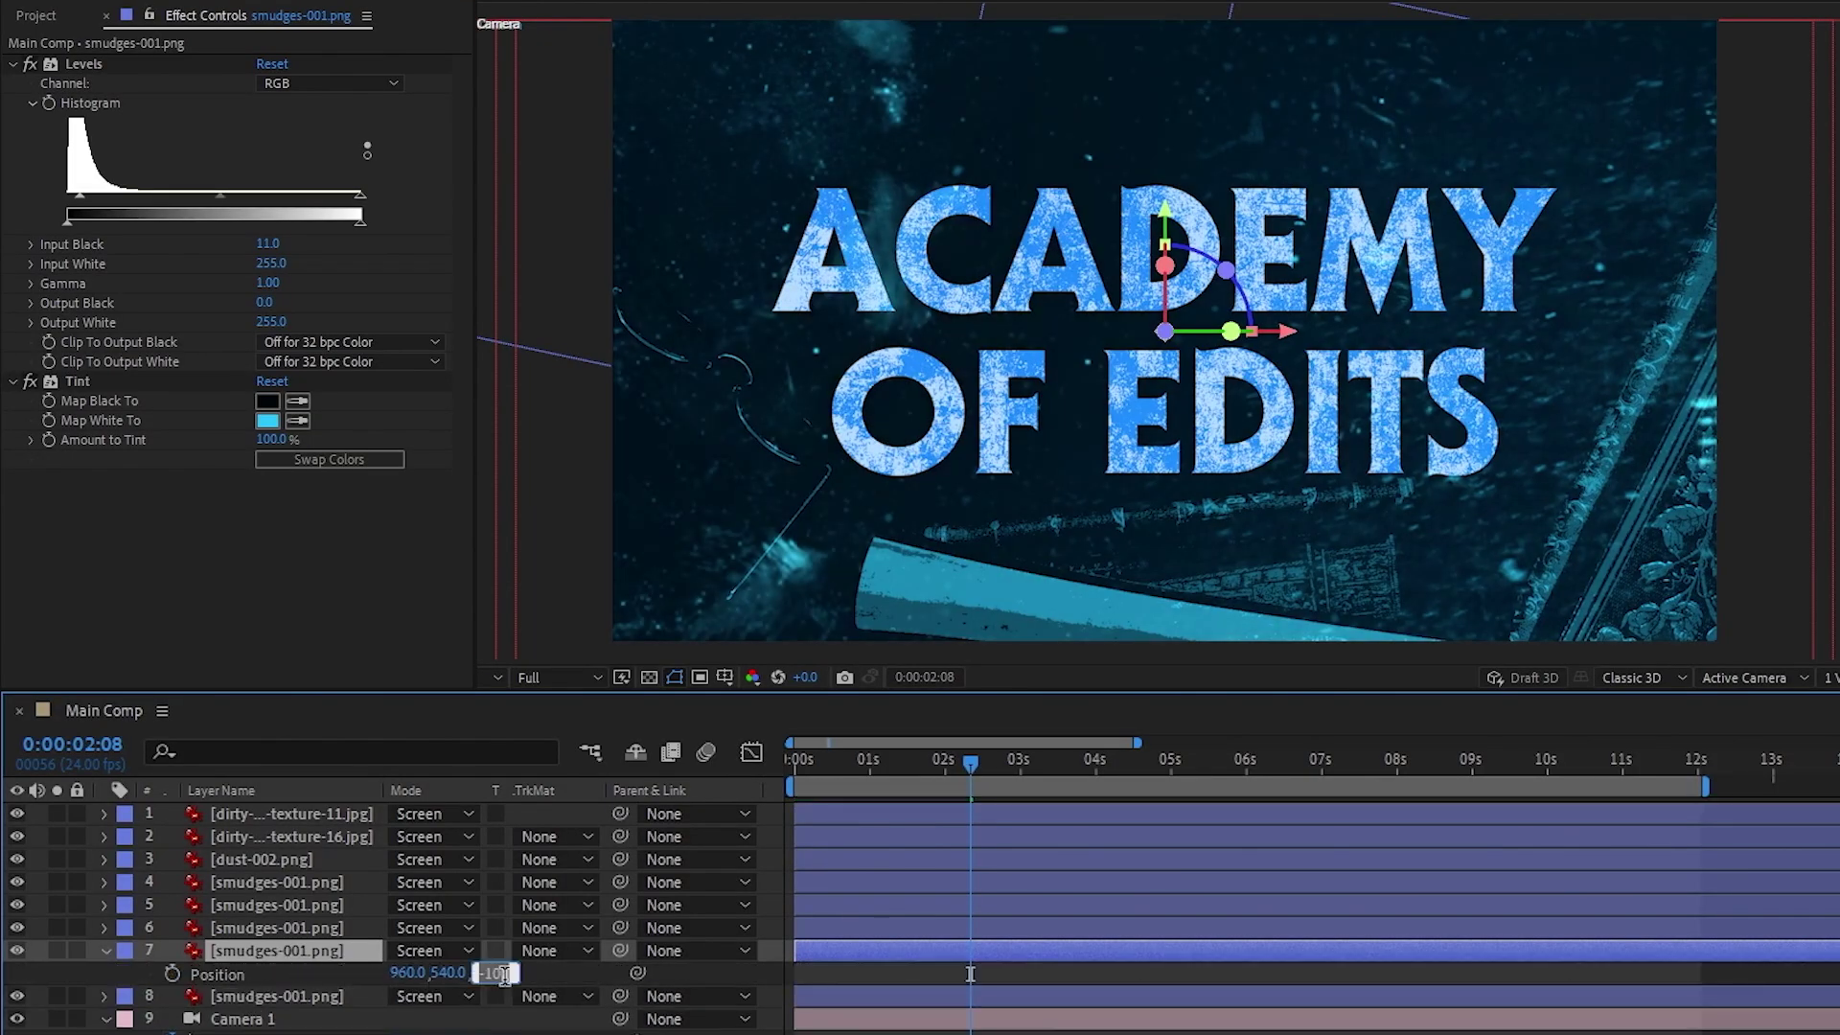
text(100)
key(Return)
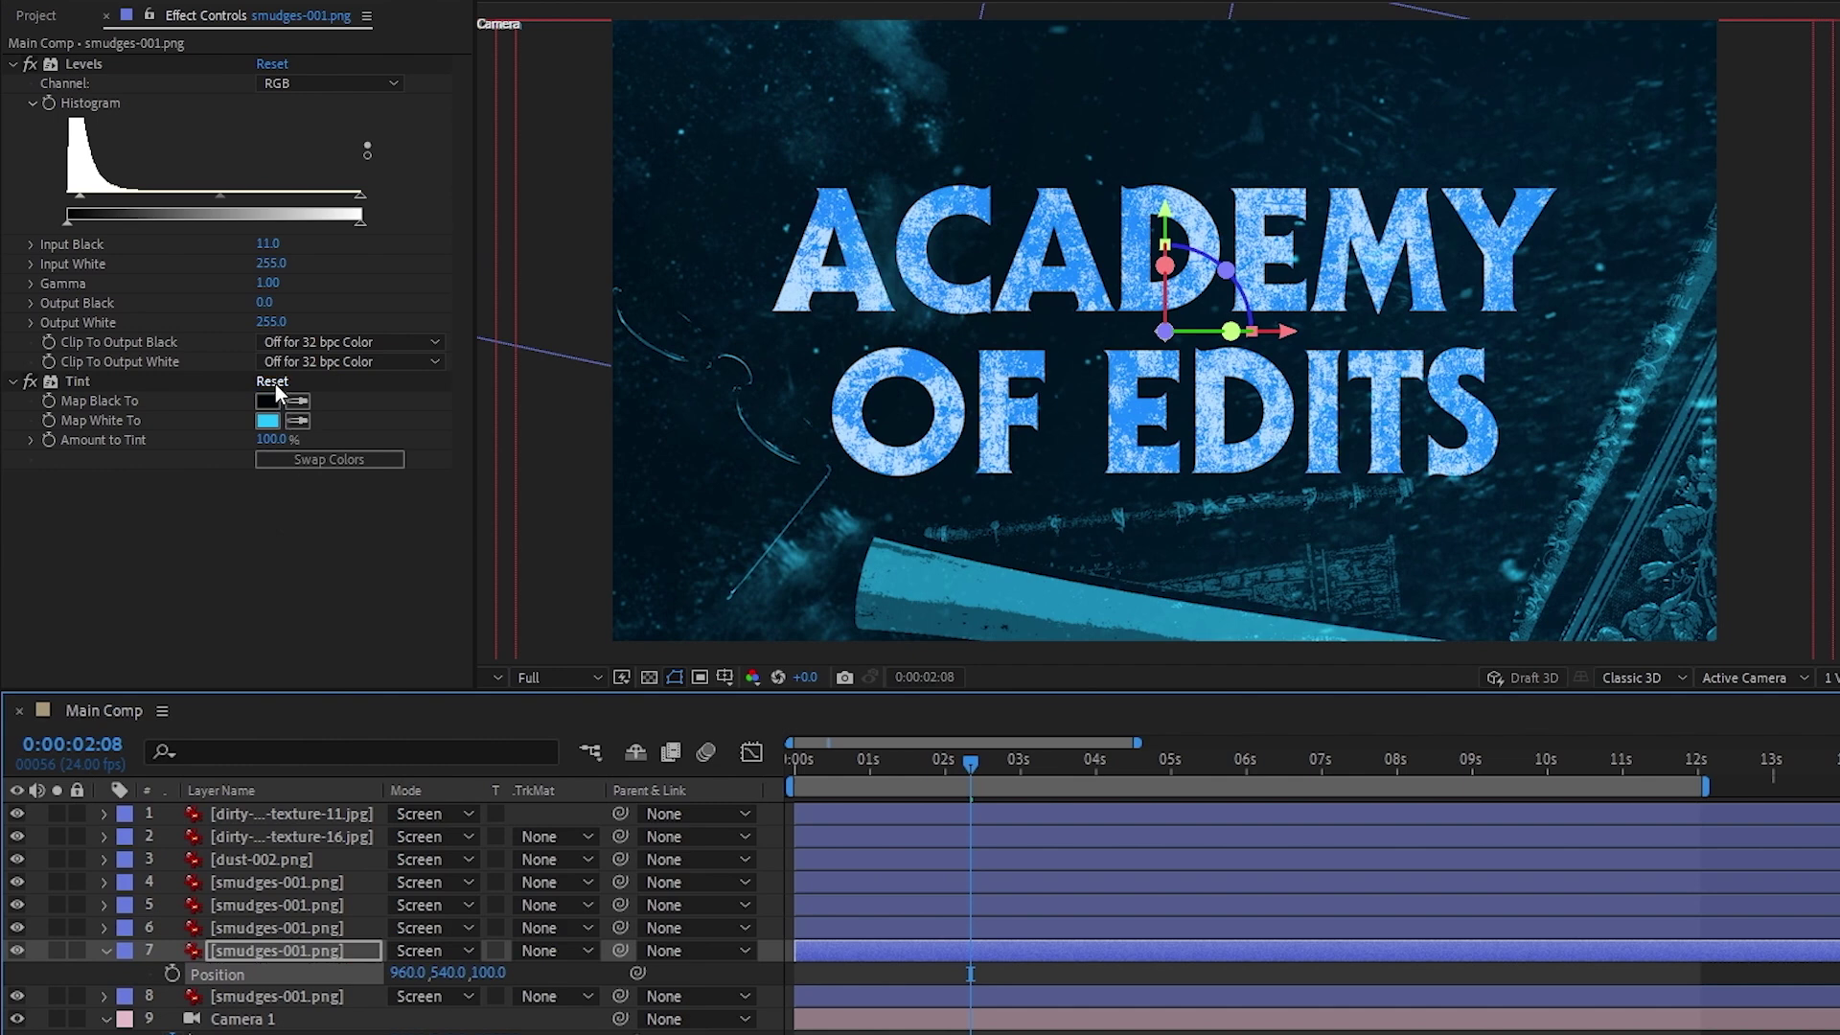
Step: Reset the Tint on the selected smudges-001.png copy and hide the seven other texture layers in Main Comp
click(274, 383)
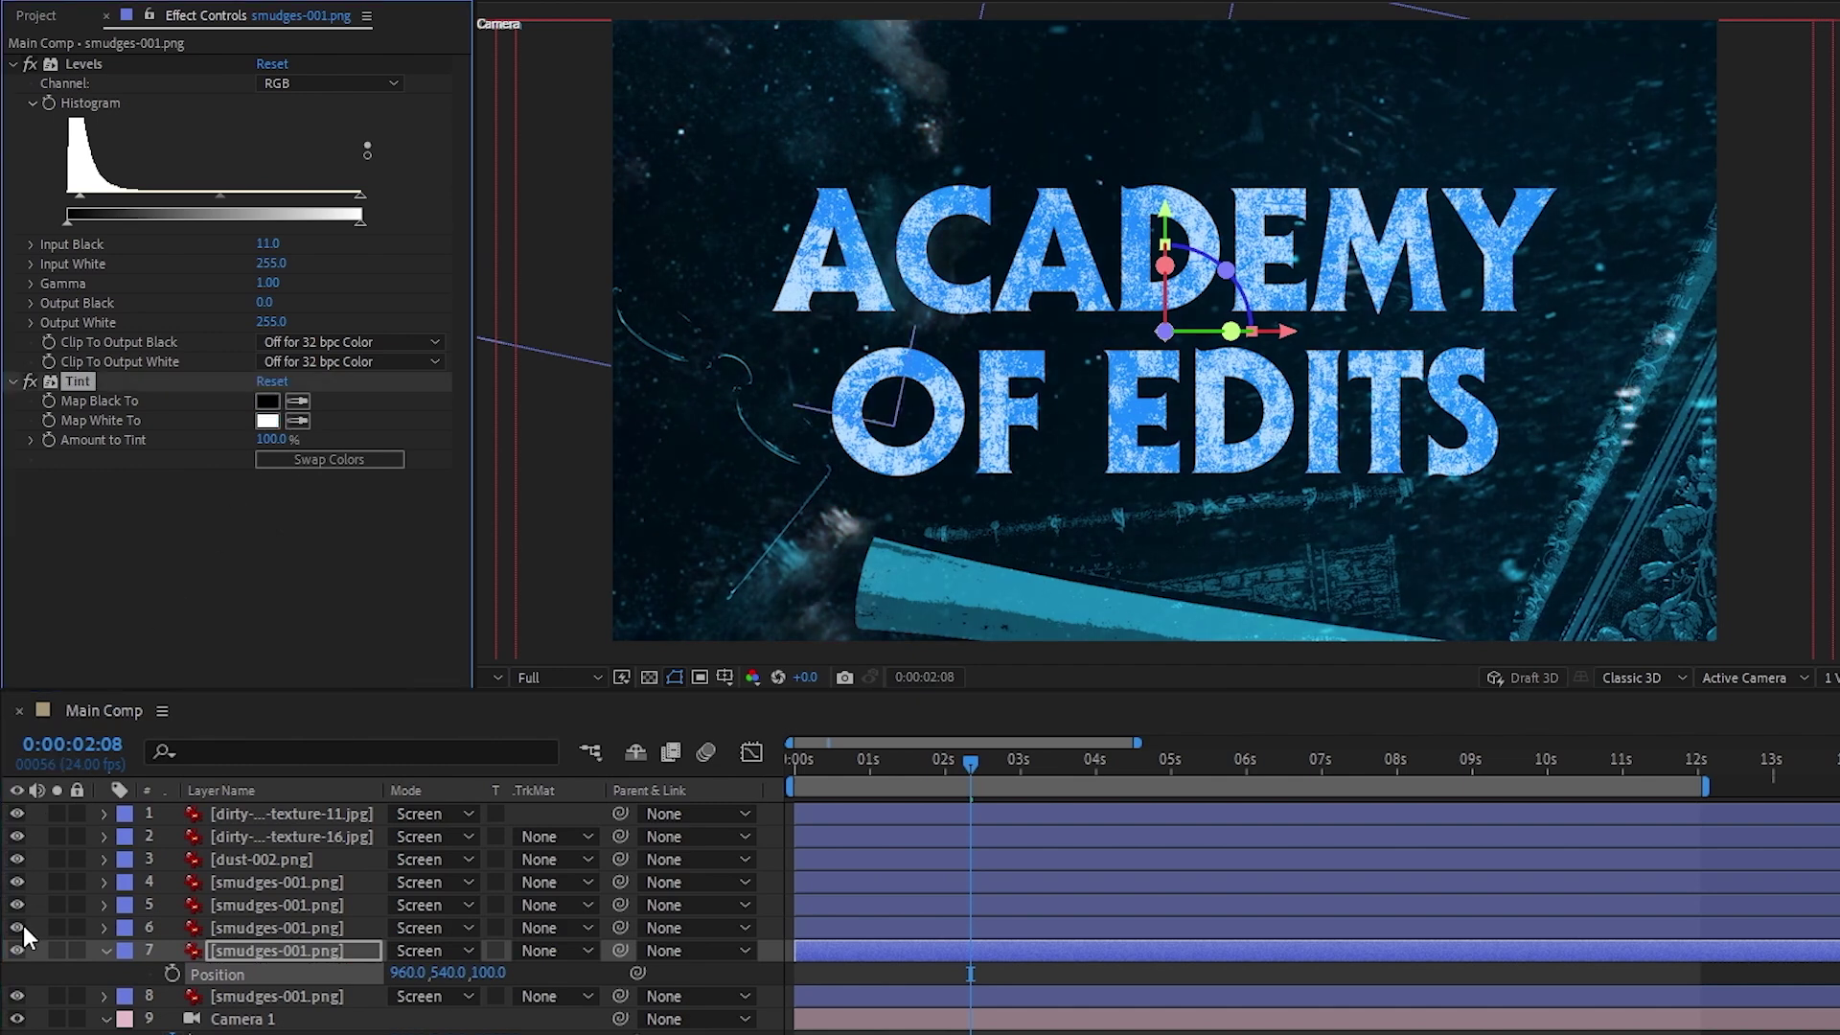
drag(20, 930, 17, 814)
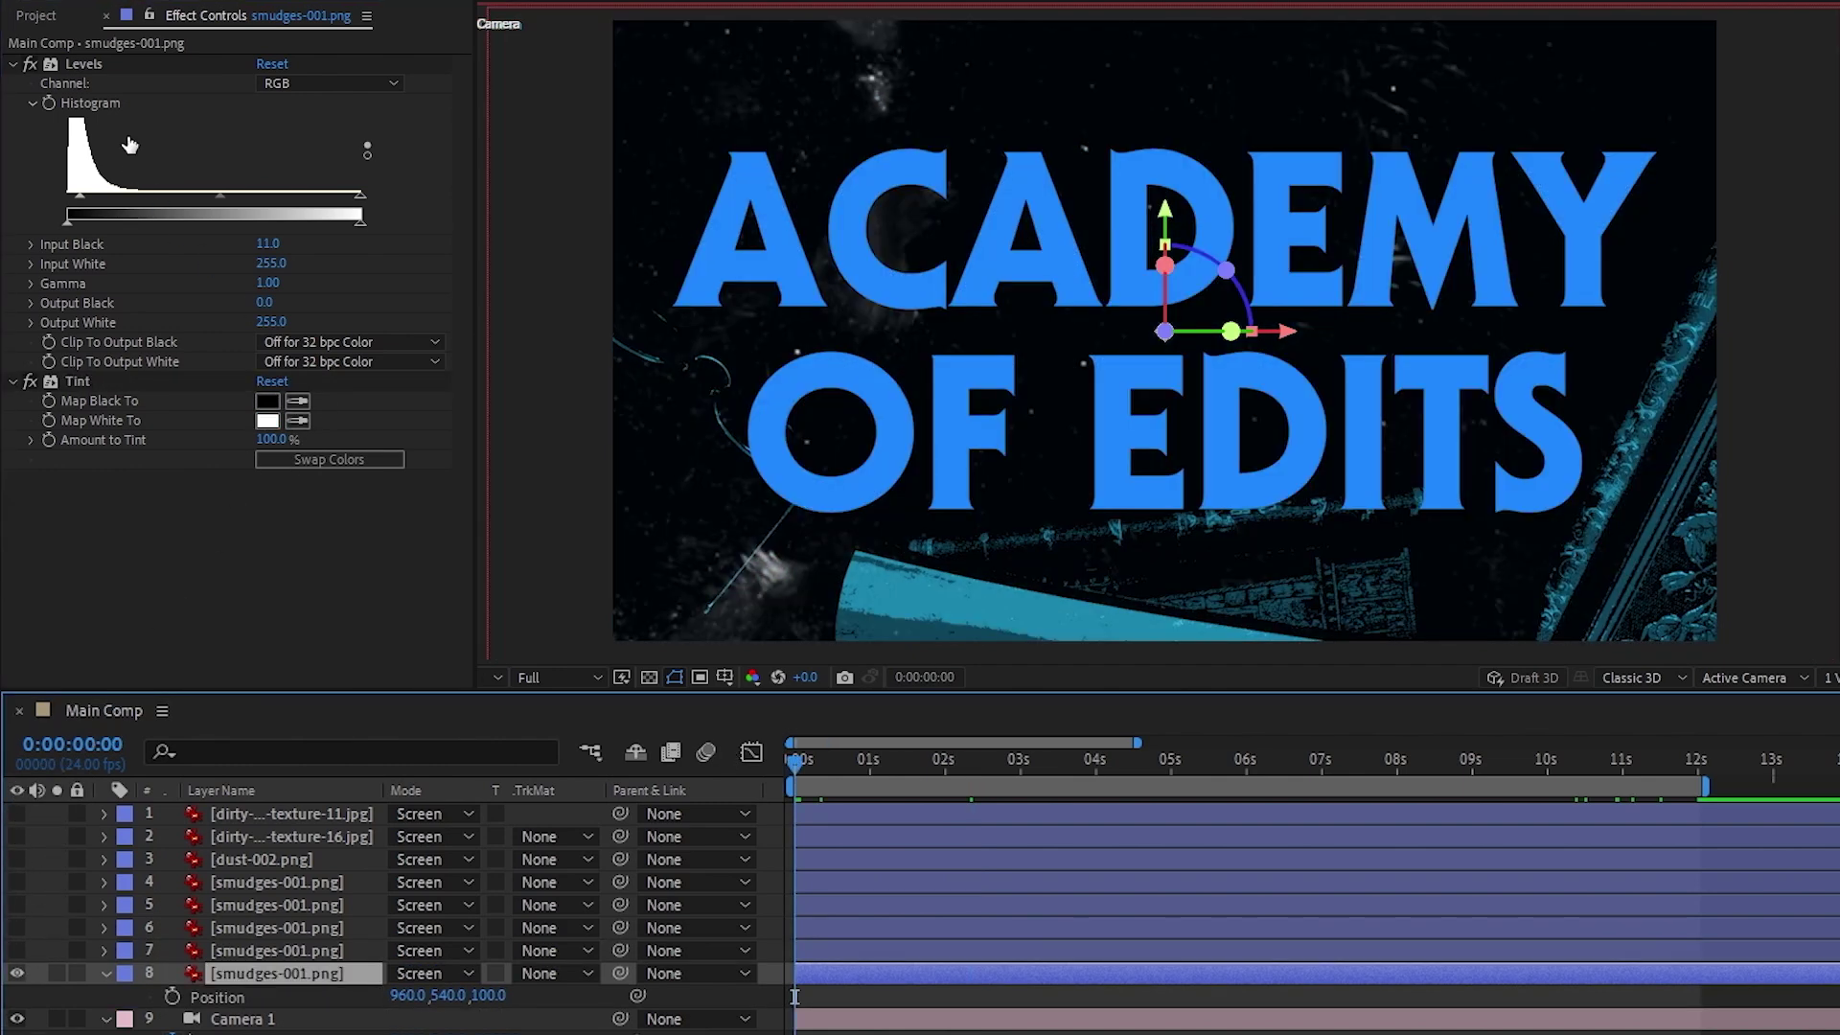
Step: Keyframe the visible smudges layer's Levels histogram with Input Black 0 and Input White 6 at the start, and Input Black 102 at 12 seconds
click(86, 63)
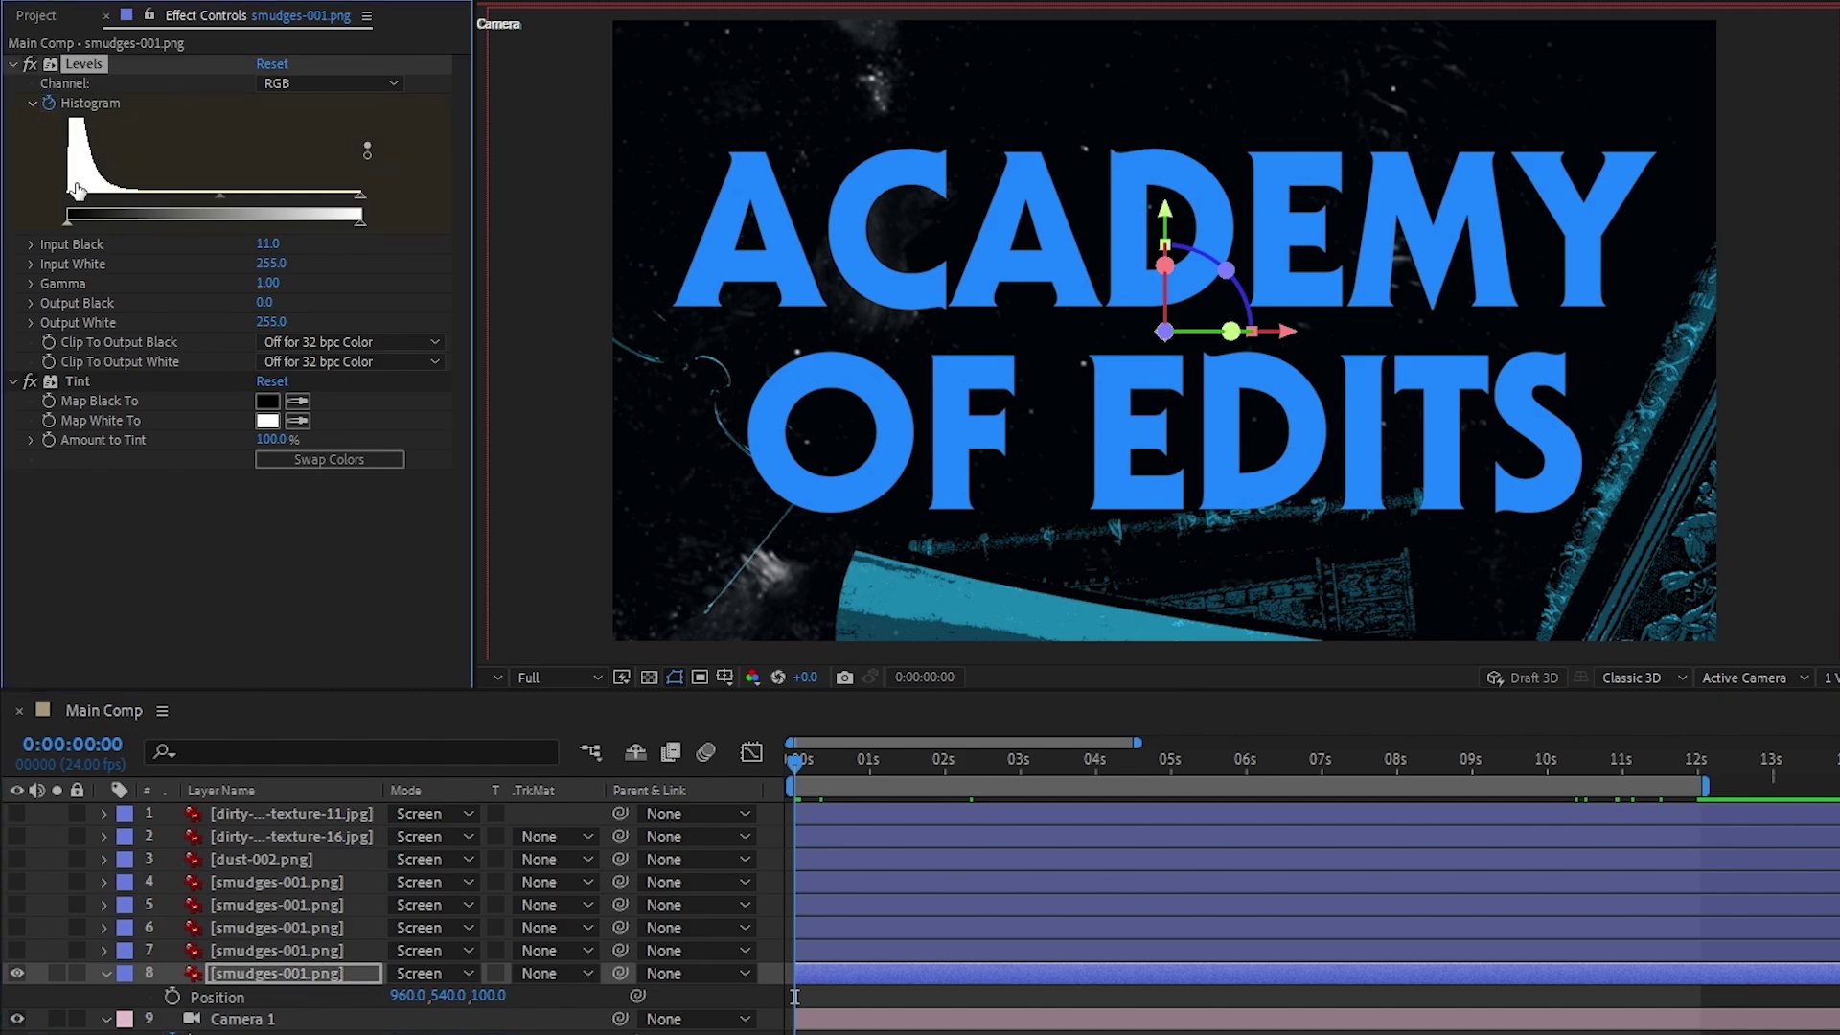
drag(77, 192, 65, 195)
mouse_move(359, 195)
mouse_down()
mouse_move(74, 194)
mouse_move(361, 196)
mouse_up()
click(1696, 763)
drag(71, 195, 177, 202)
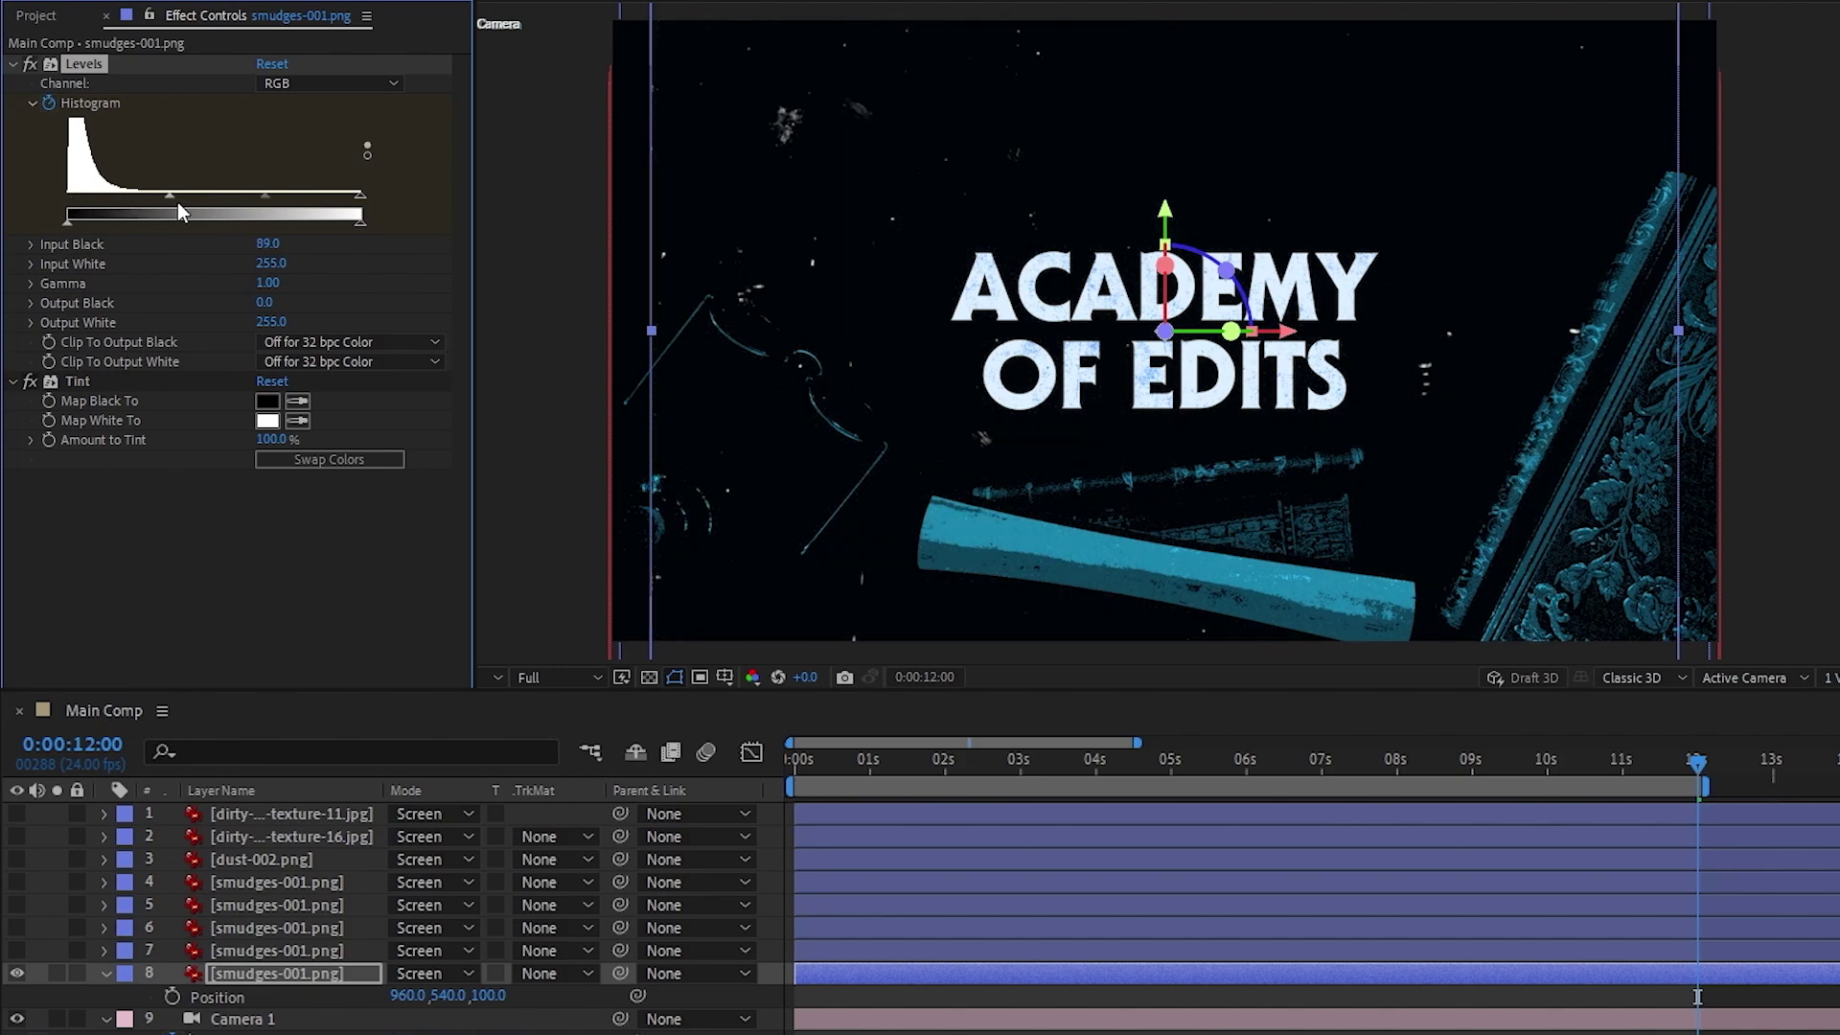
Step: Set the Levels Output Black to 101 at the start of the composition and preview the smudges animation
key(Home)
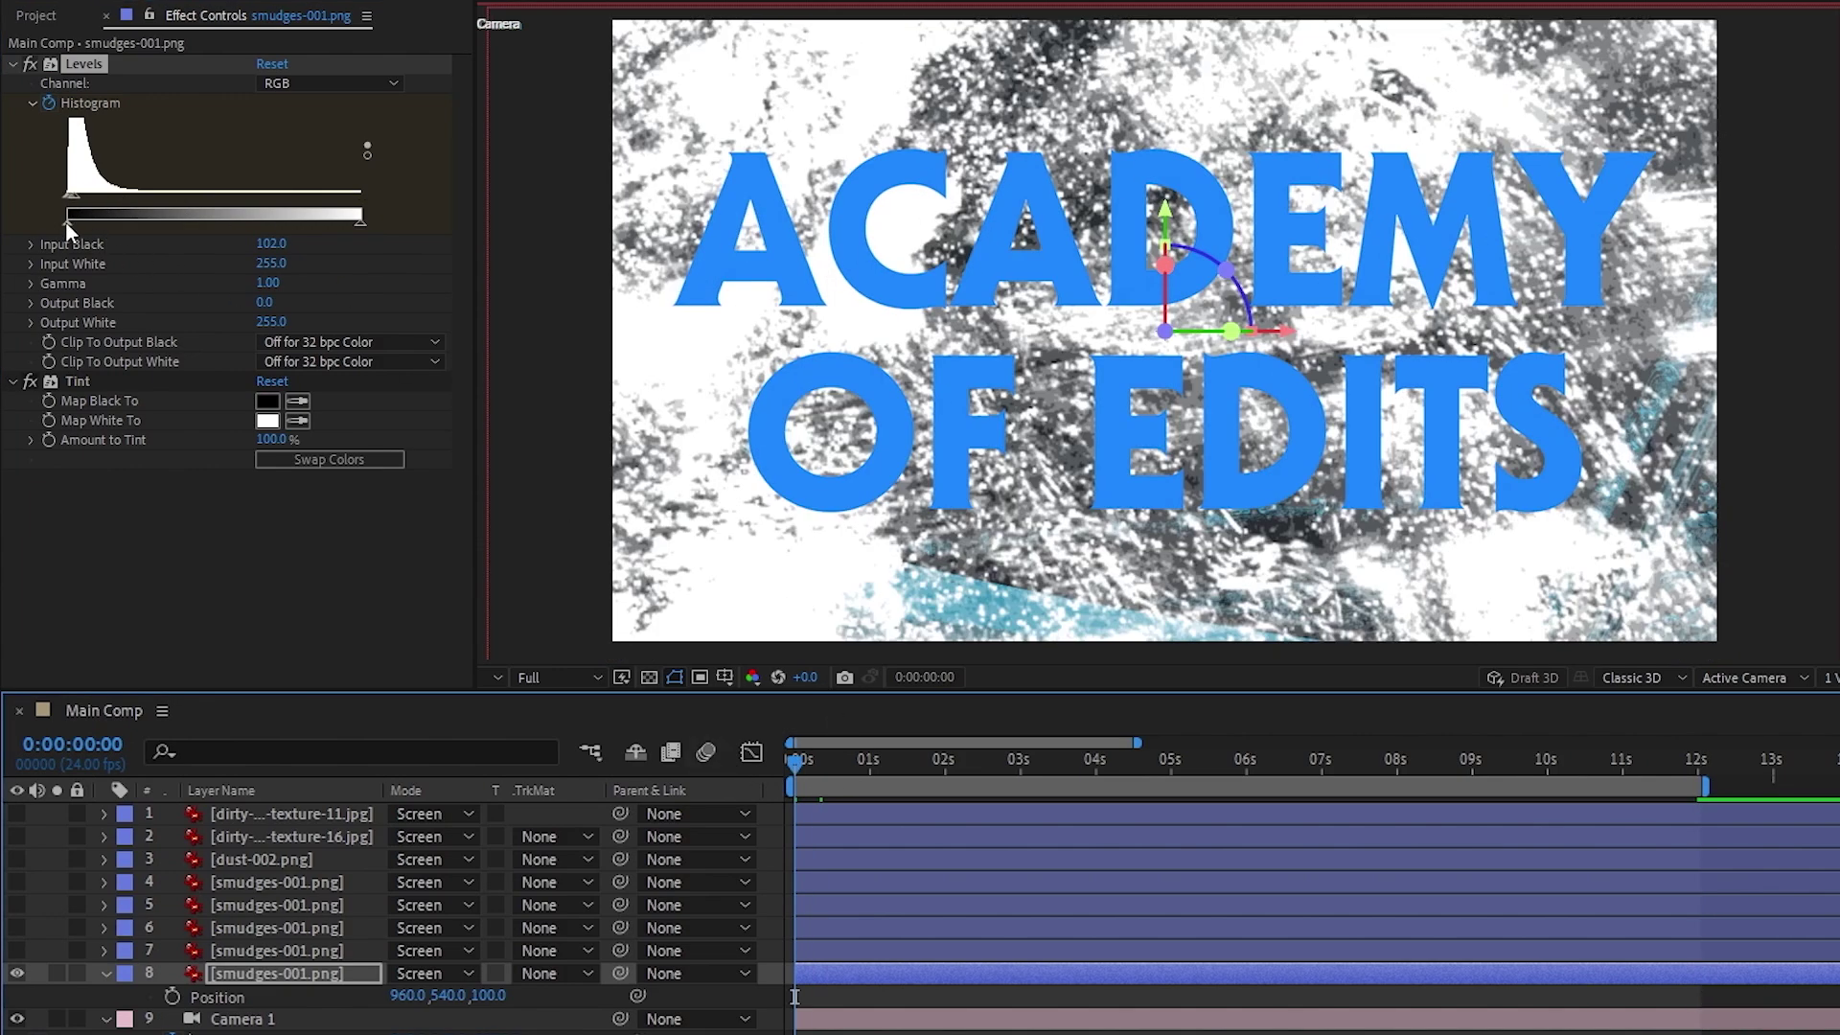
drag(67, 228, 182, 222)
key(space)
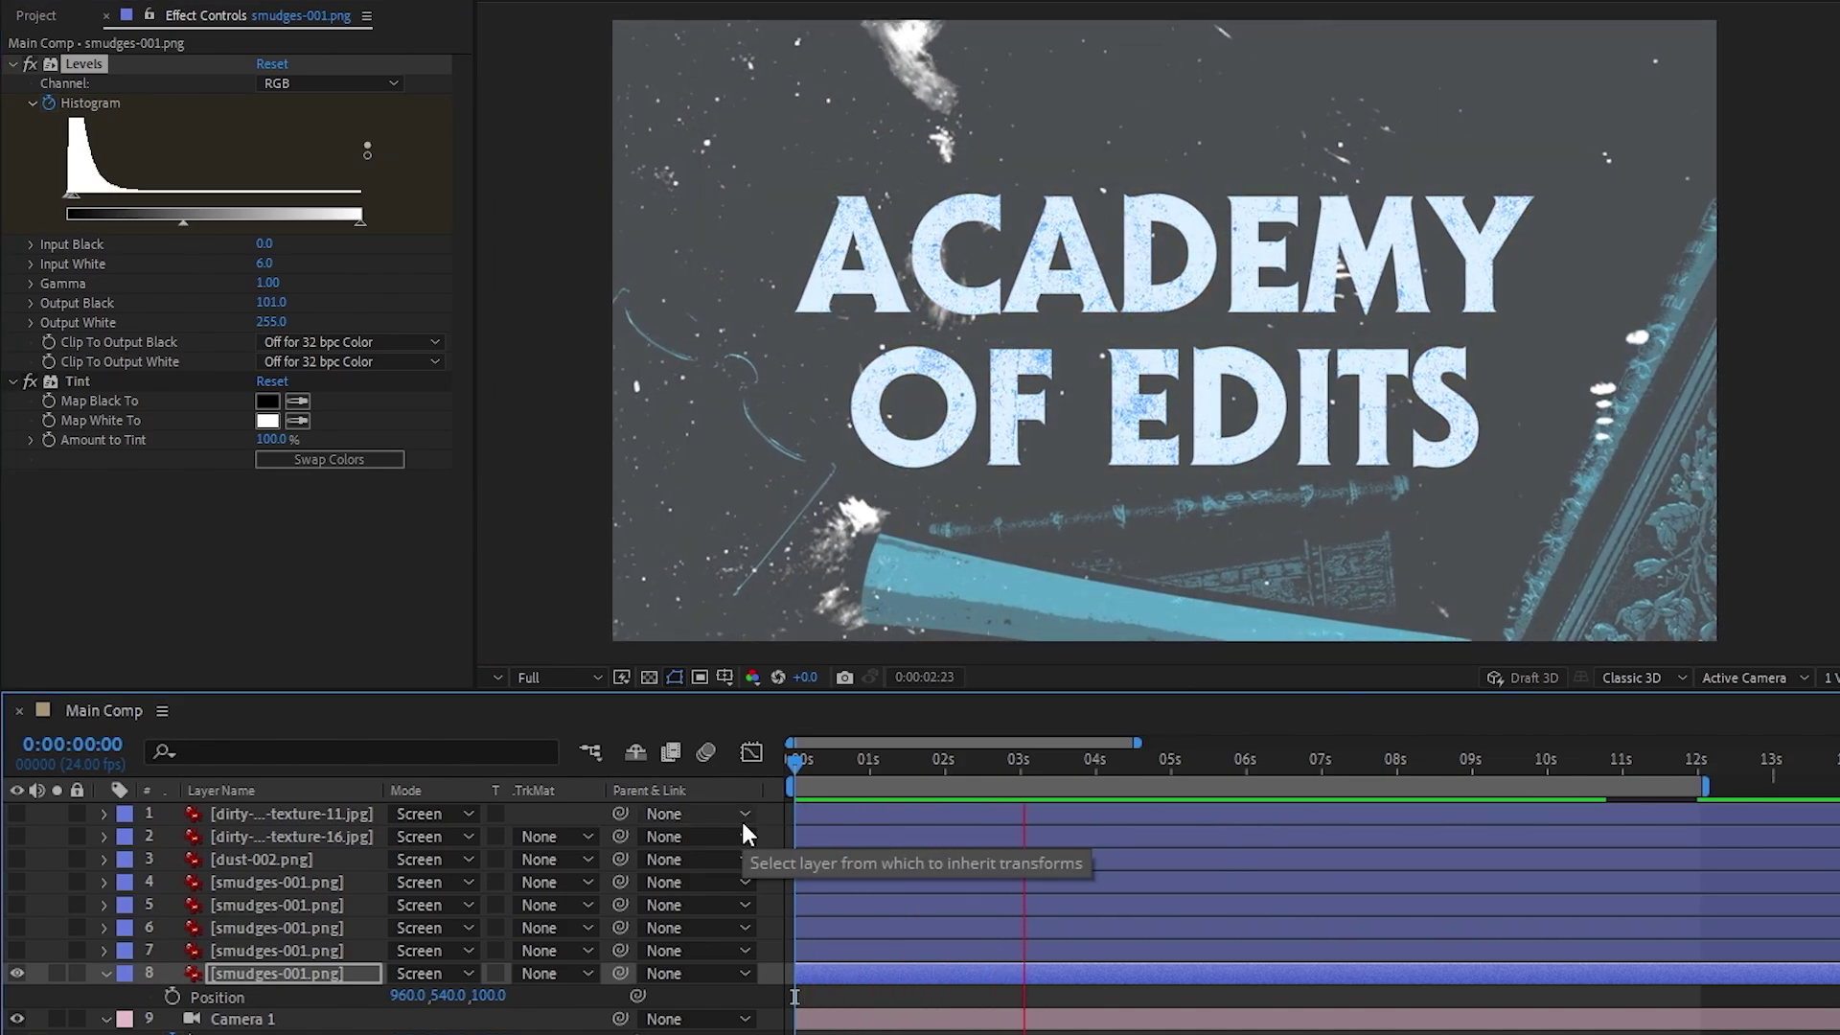
key(space)
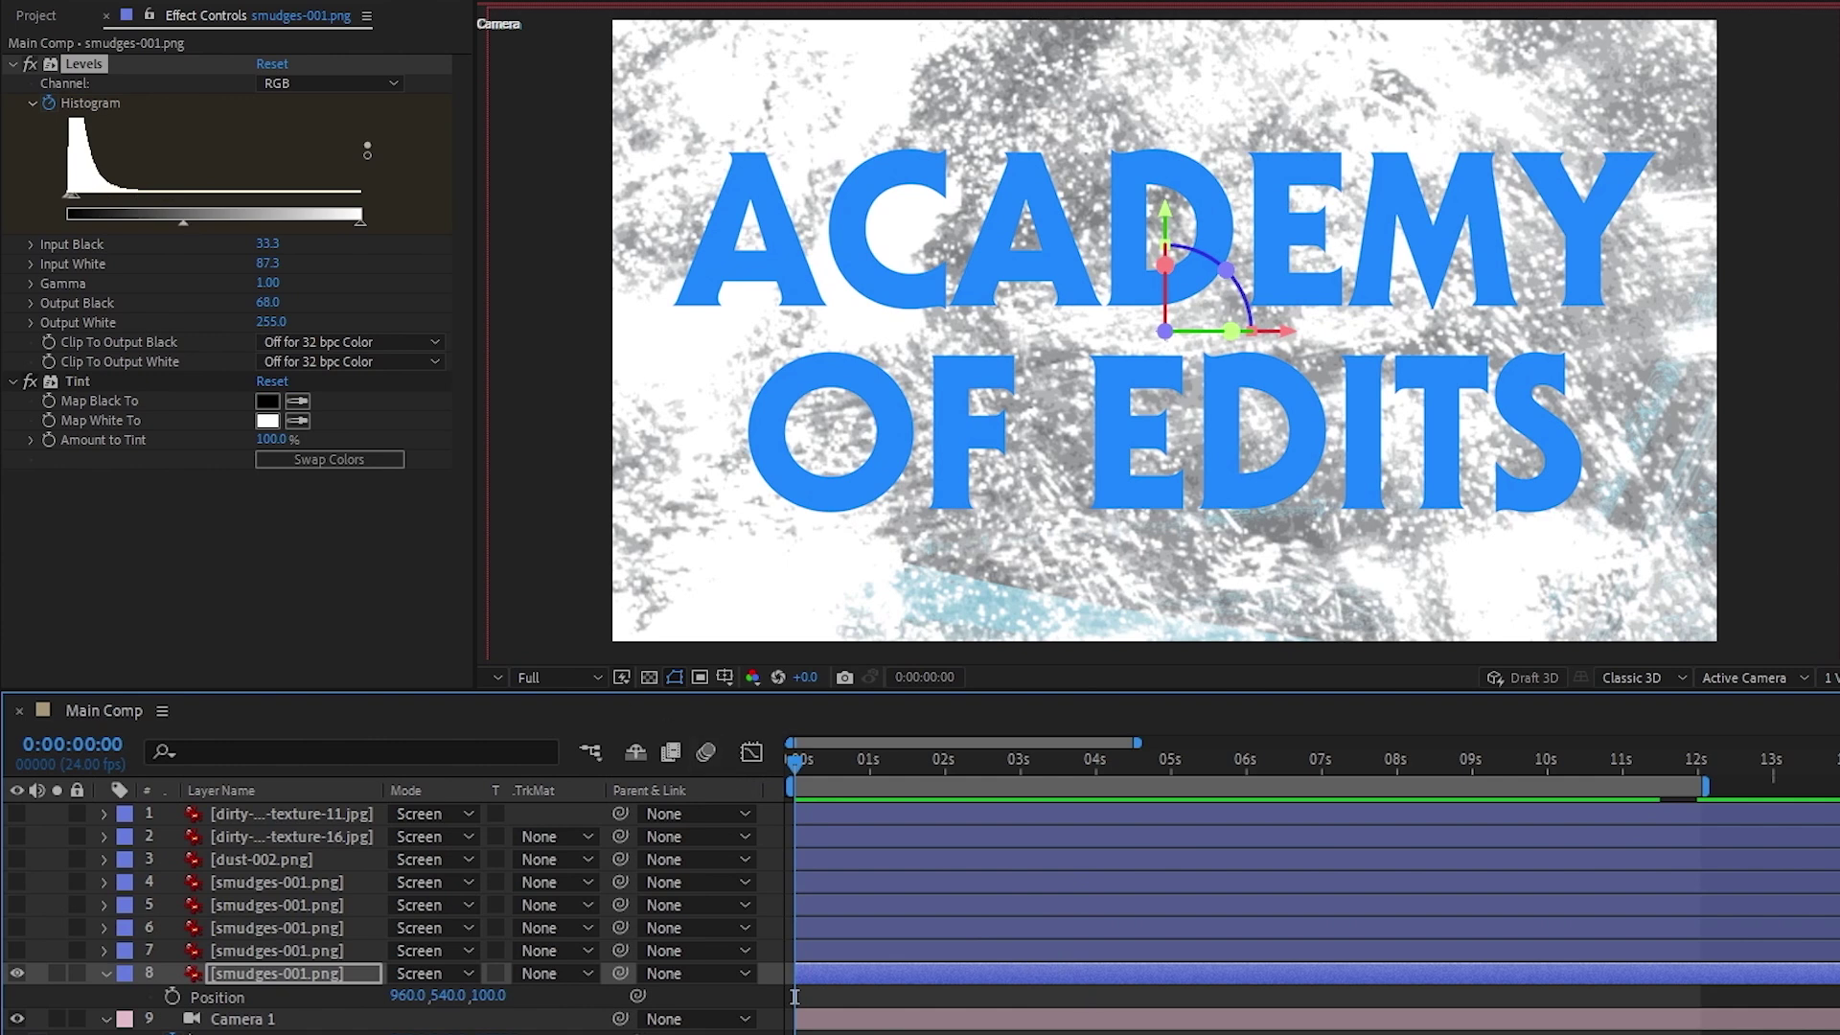
Step: Swap the Tint colors on the layer 8 smudges, set its blending mode to Multiply, and scrub the opening frames
click(345, 457)
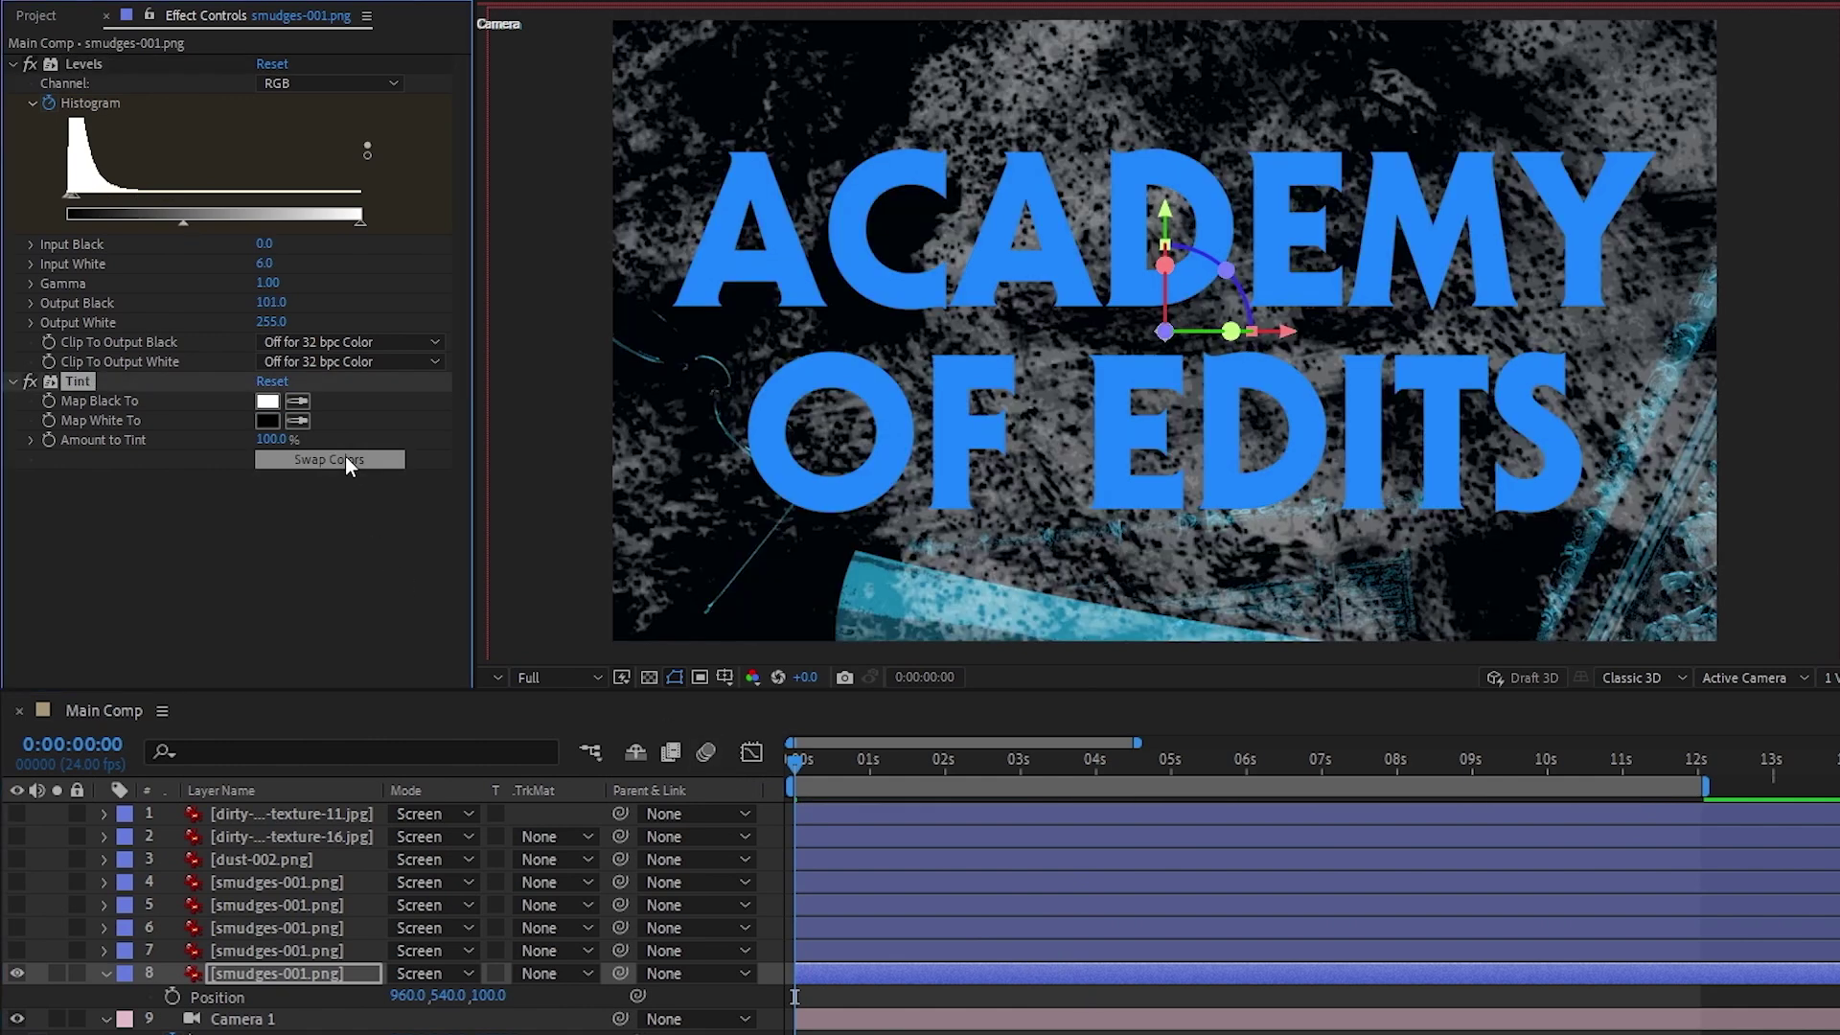
click(447, 969)
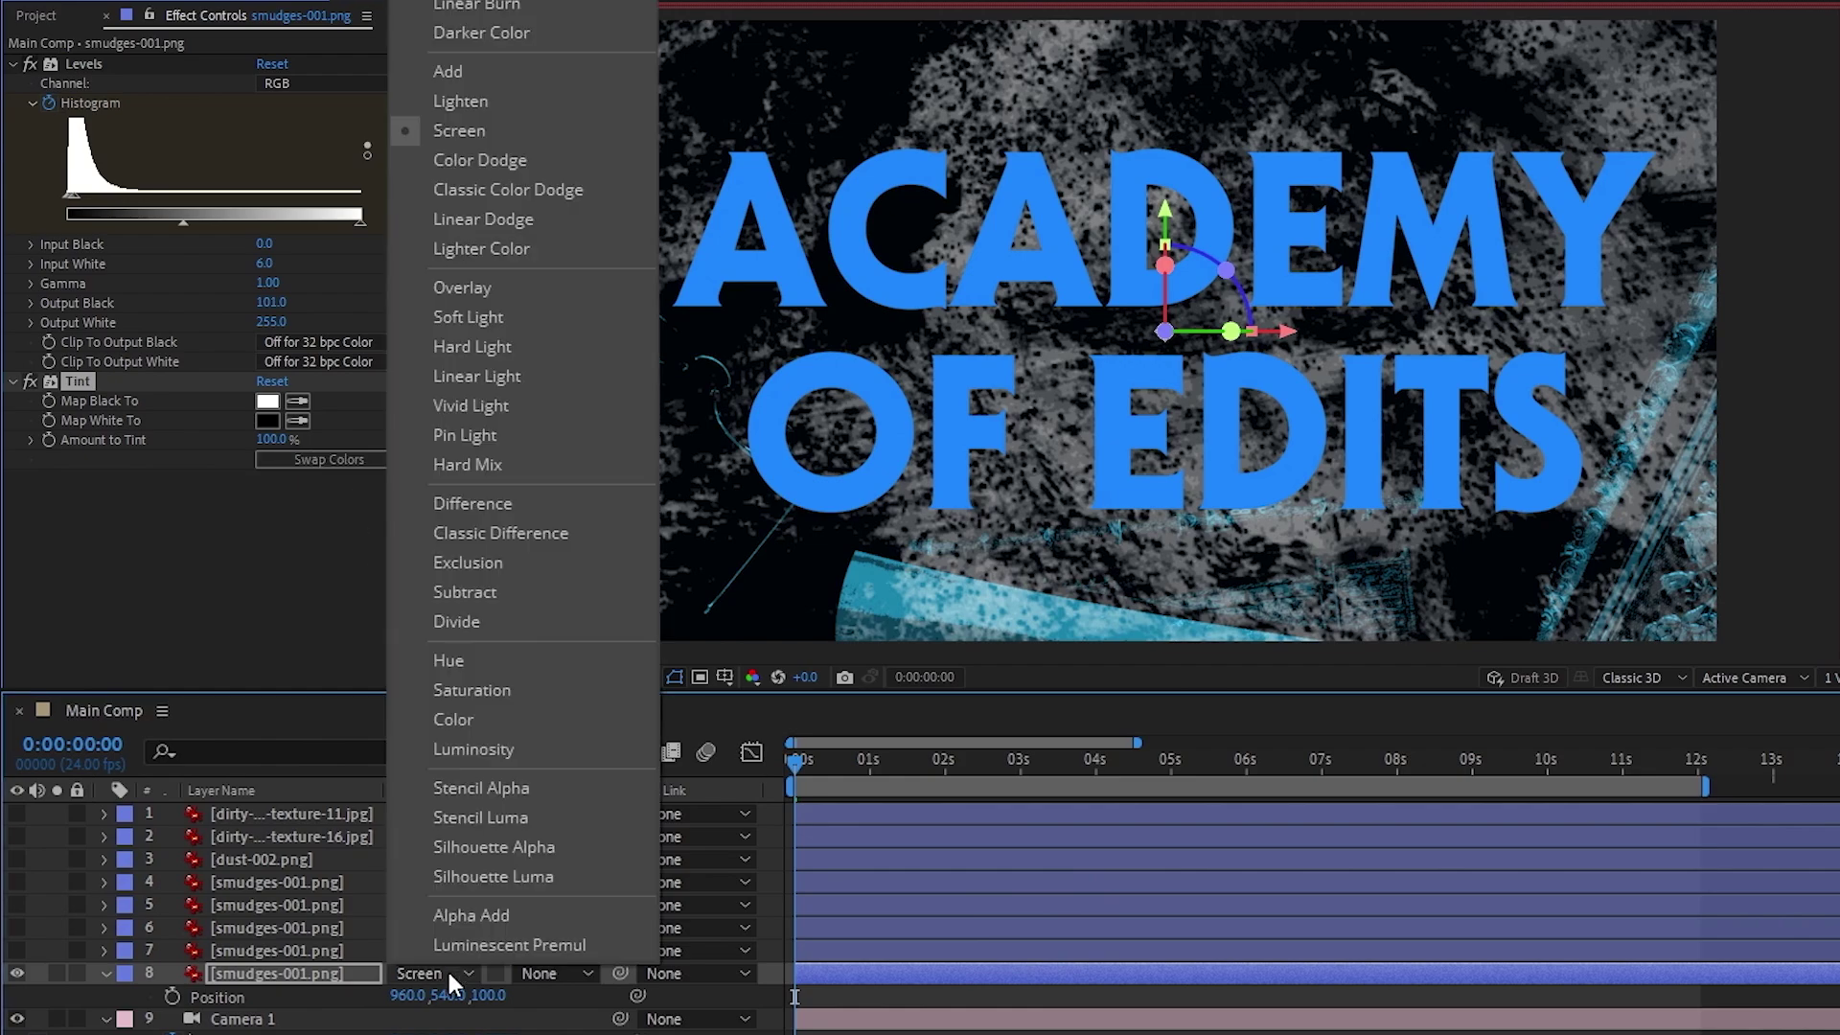
click(456, 185)
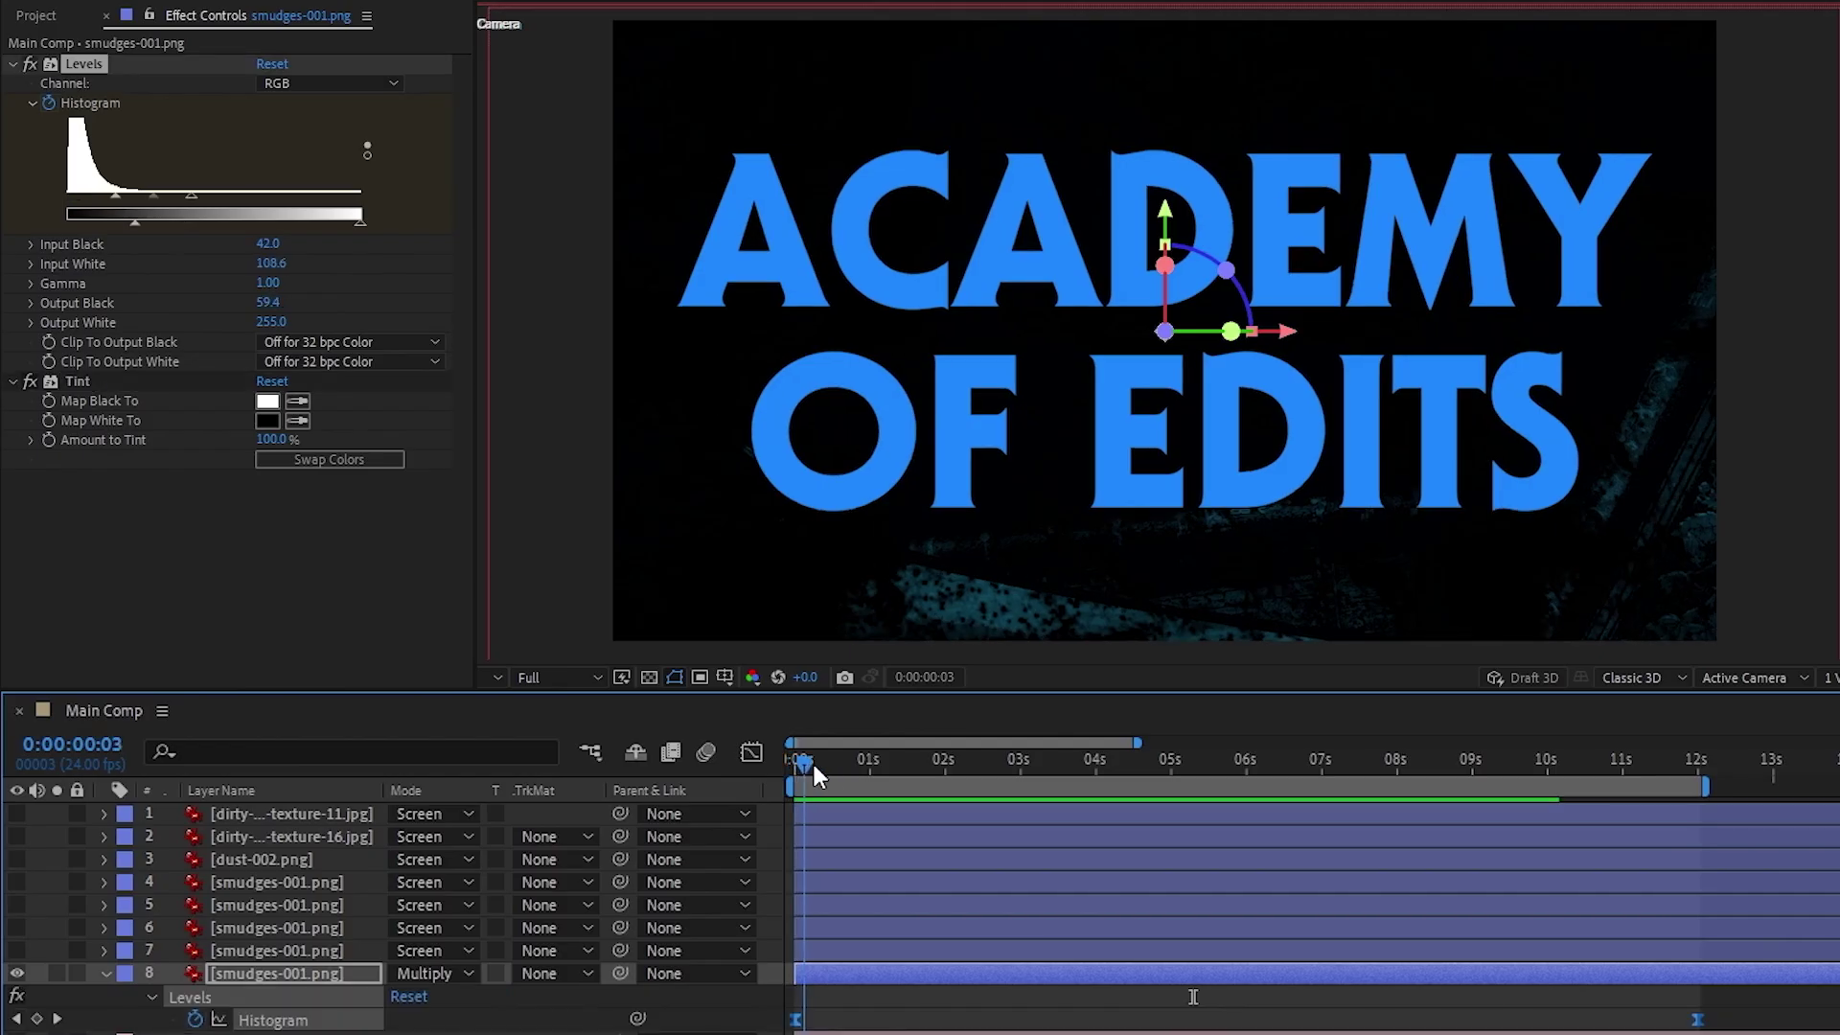
drag(925, 767, 787, 752)
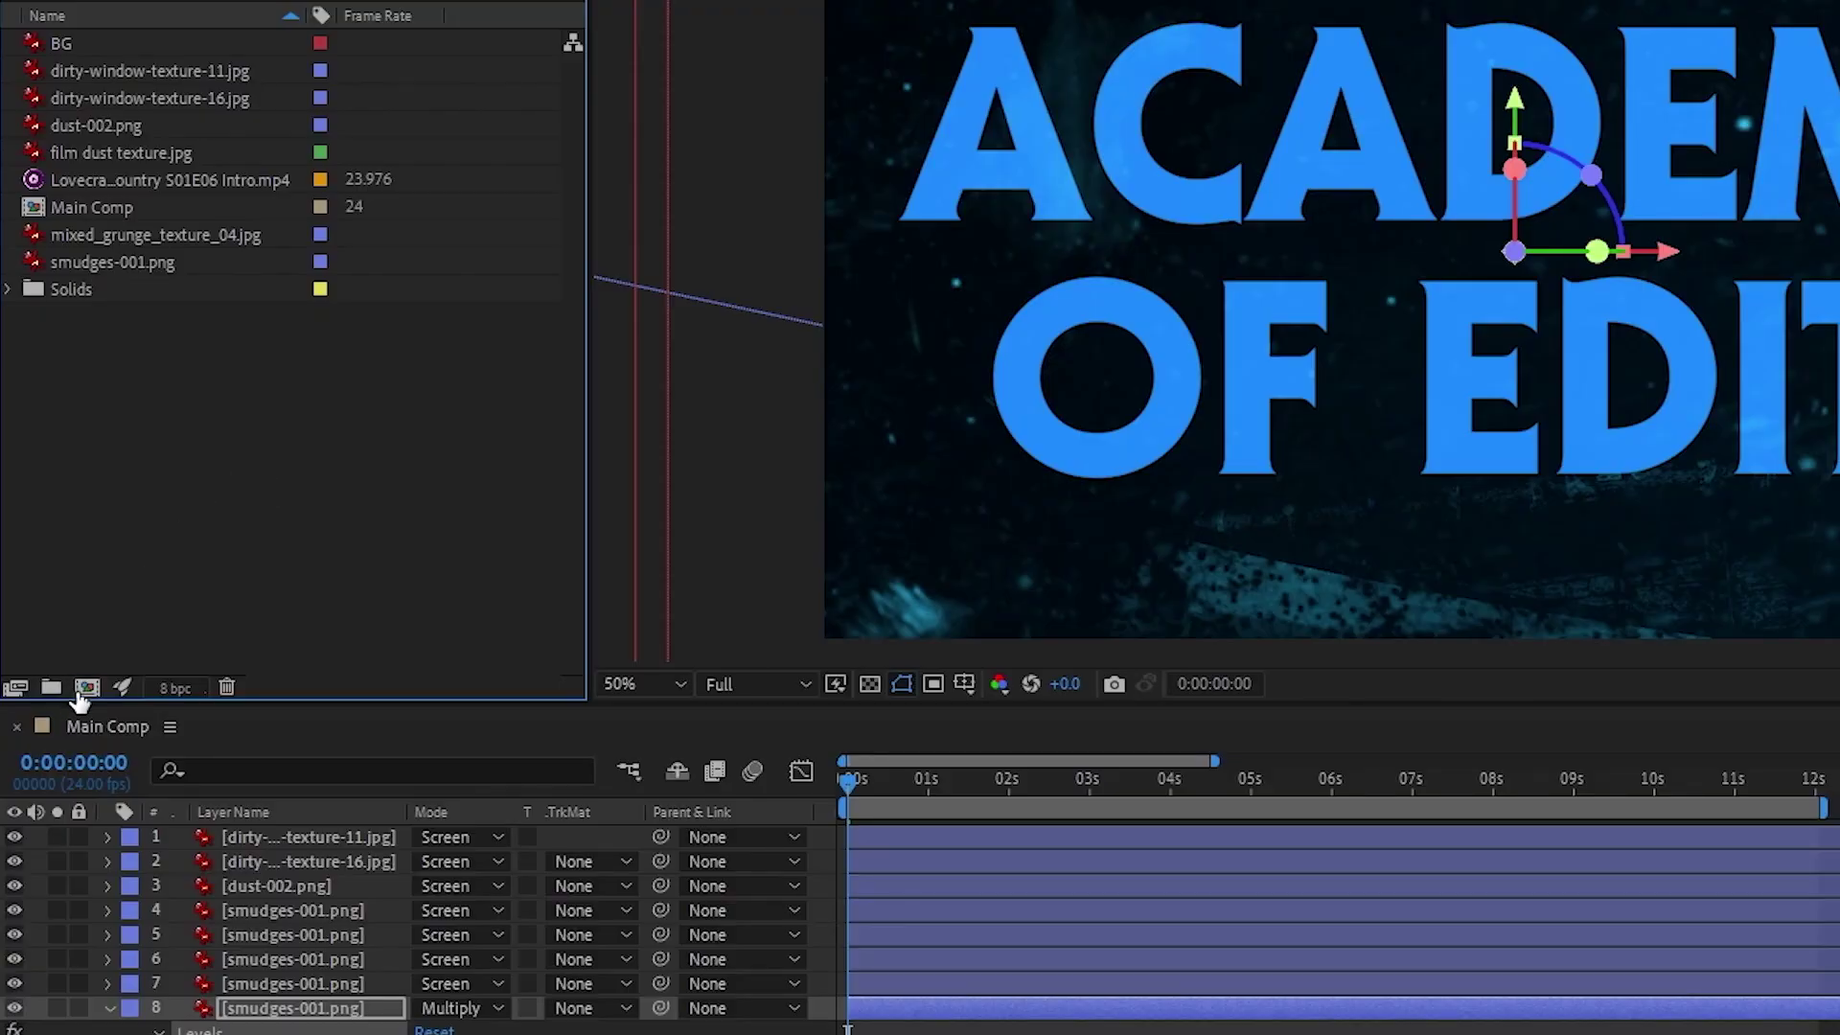
Step: Create a 1920 x 1080, 24 fps composition named Random Grunge
click(80, 689)
text(Random )
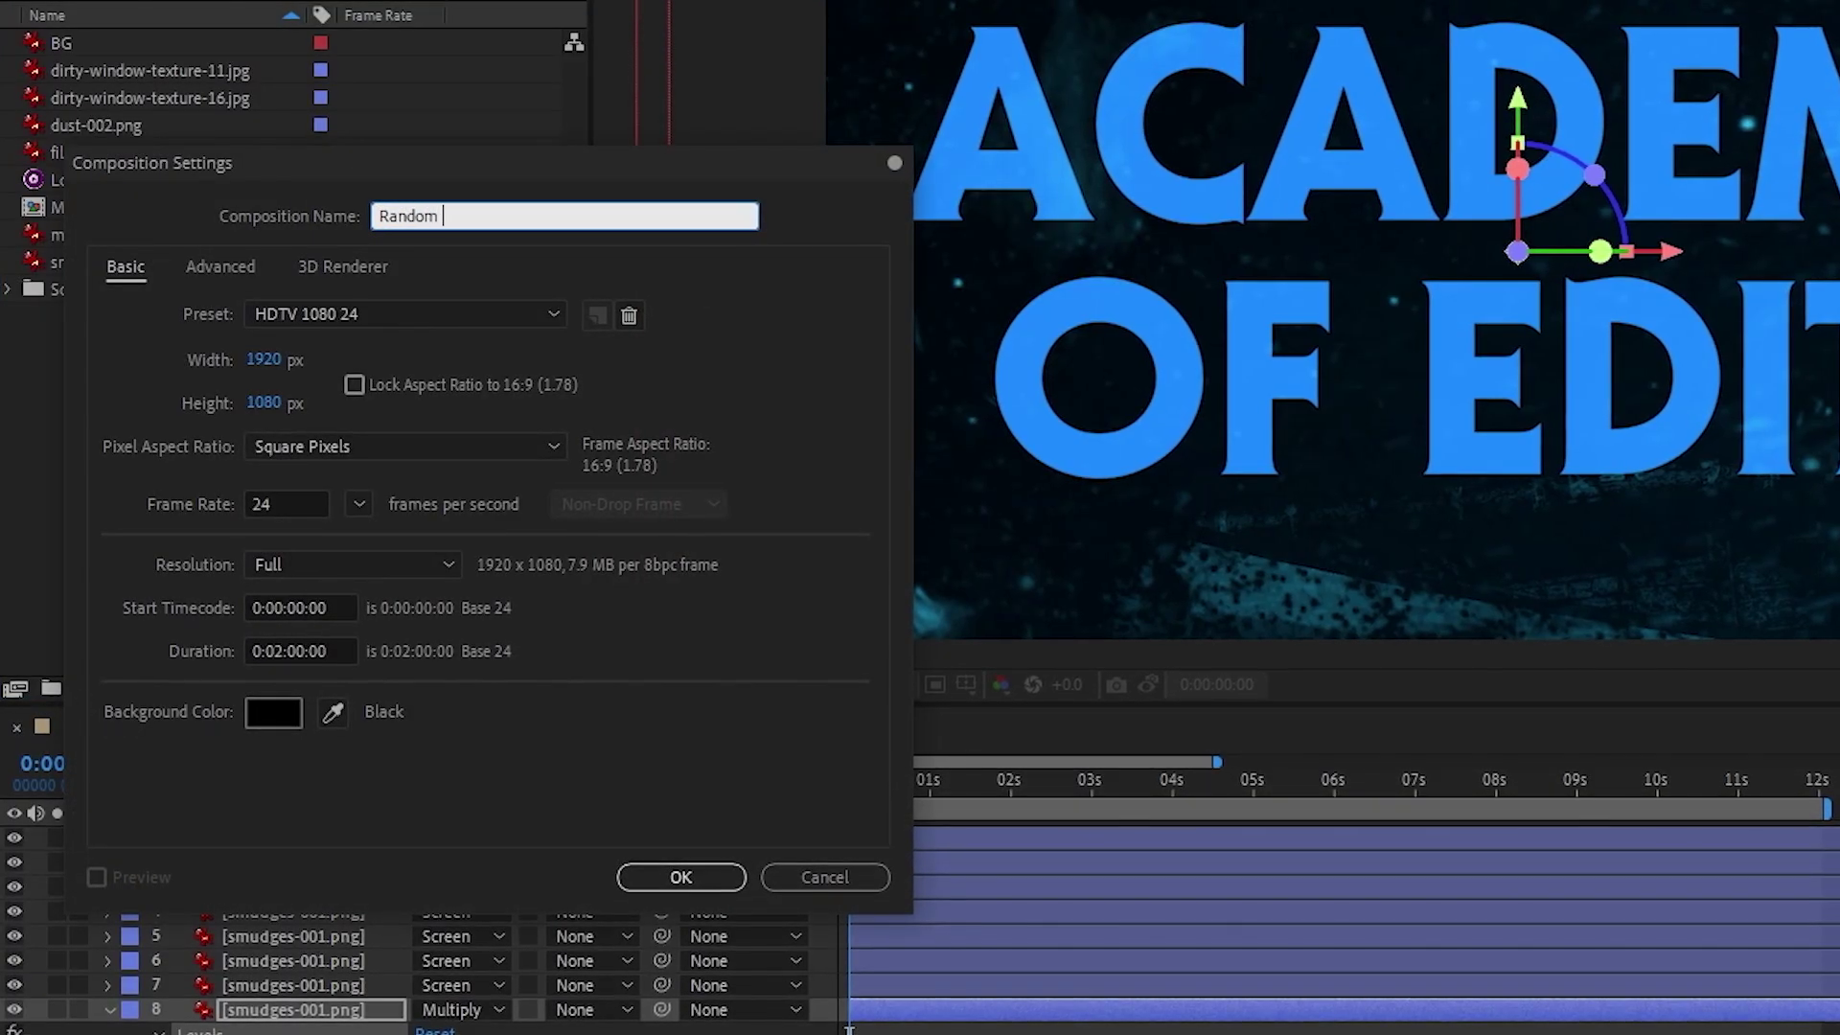
text(Grunge)
click(364, 347)
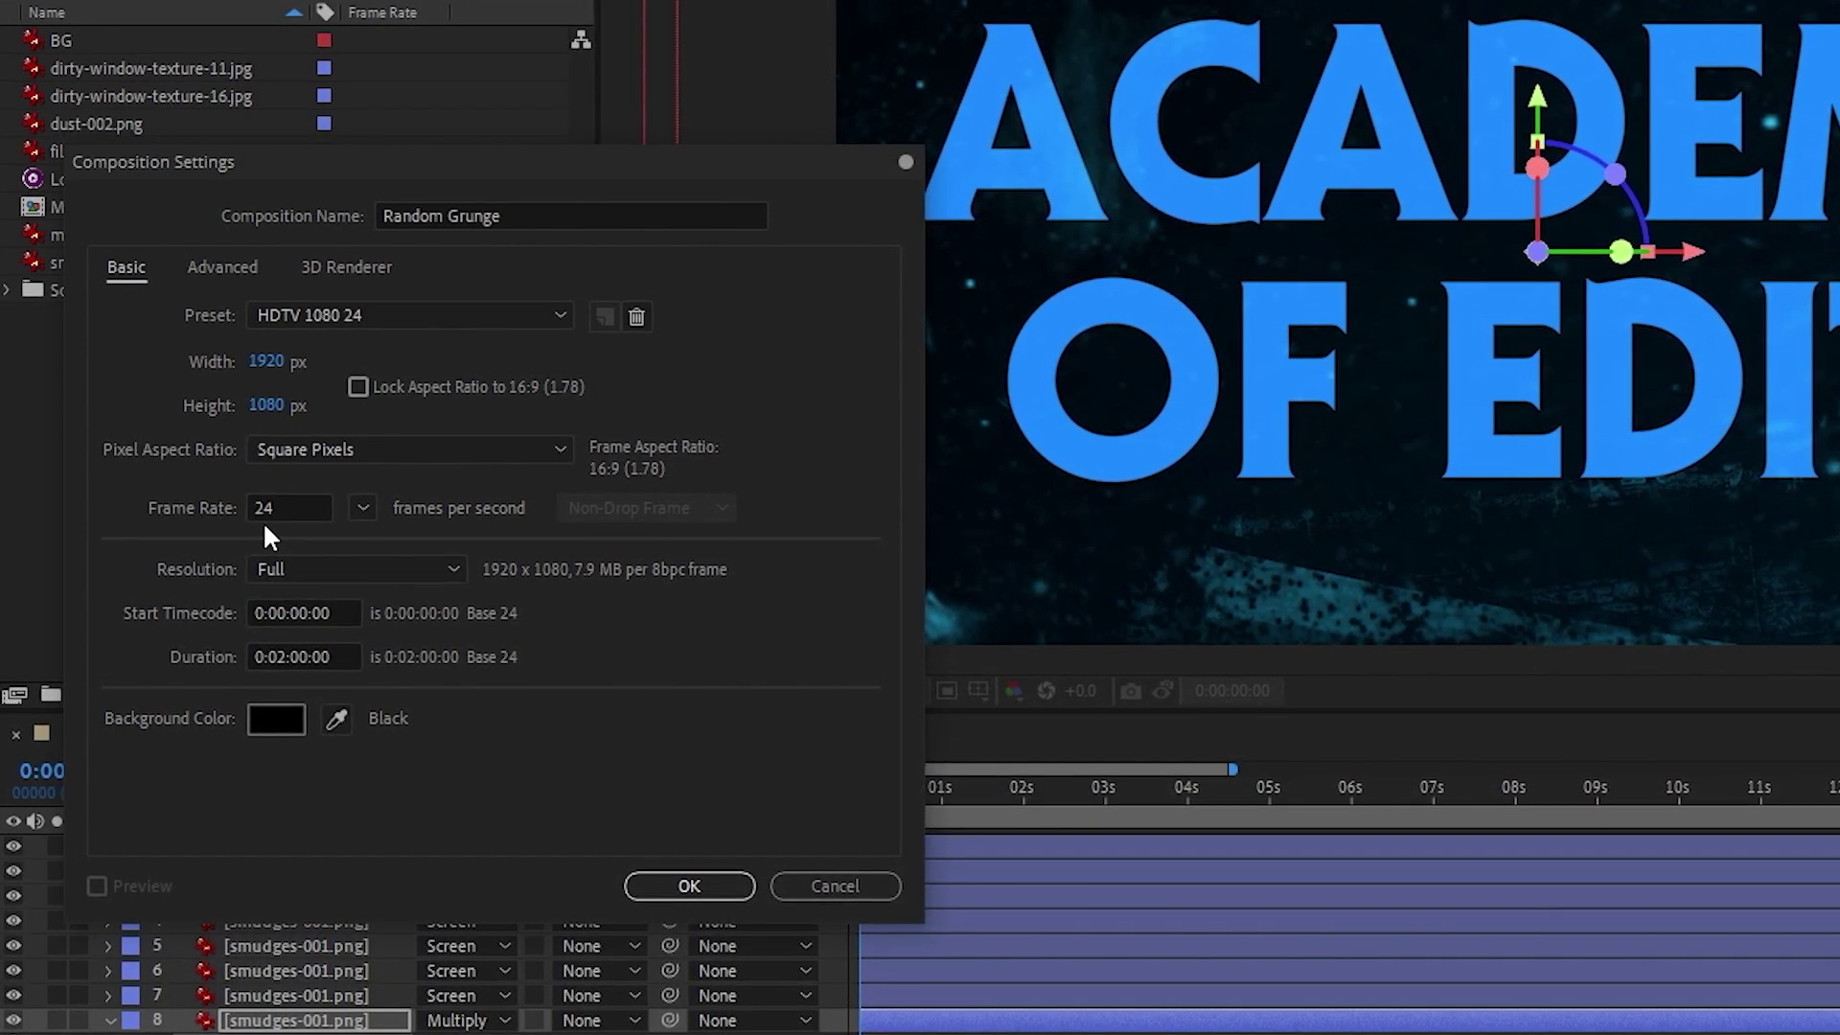
click(676, 886)
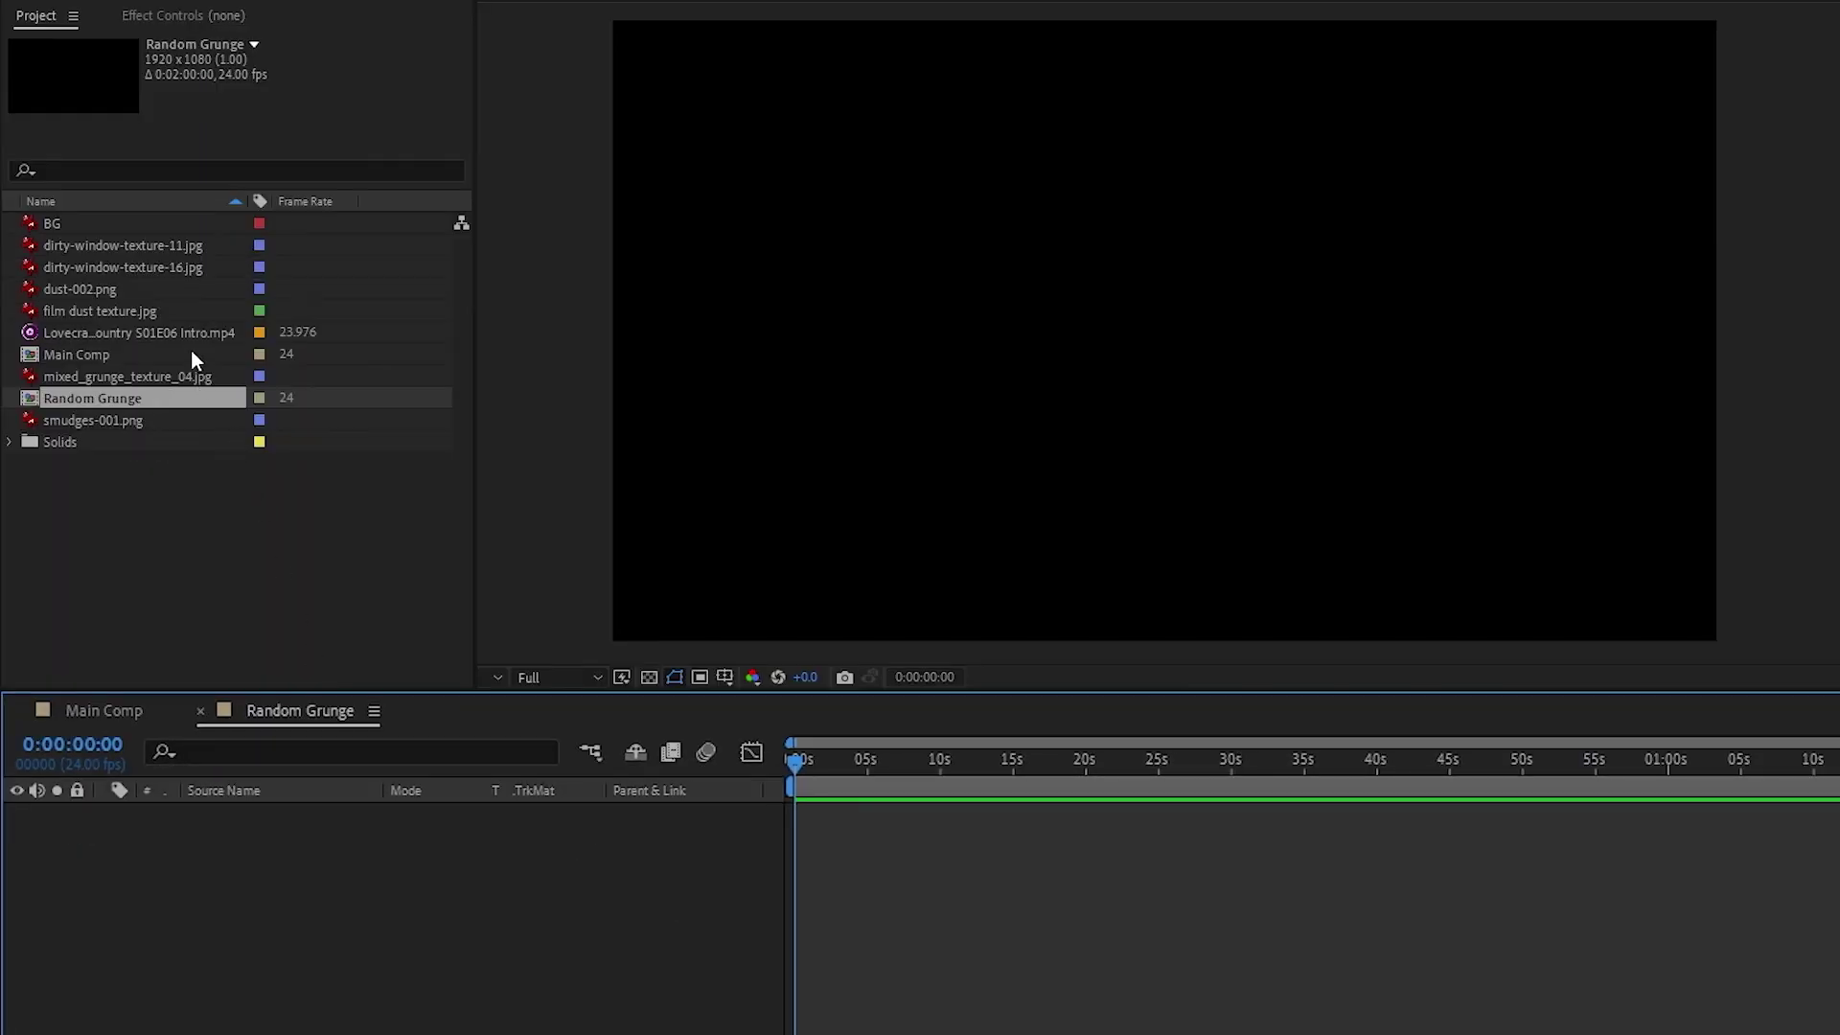
Step: Add film dust texture.jpg to Random Grunge and copy the ACADEMY OF EDITS text layer from Main Comp above it
drag(143, 310, 398, 833)
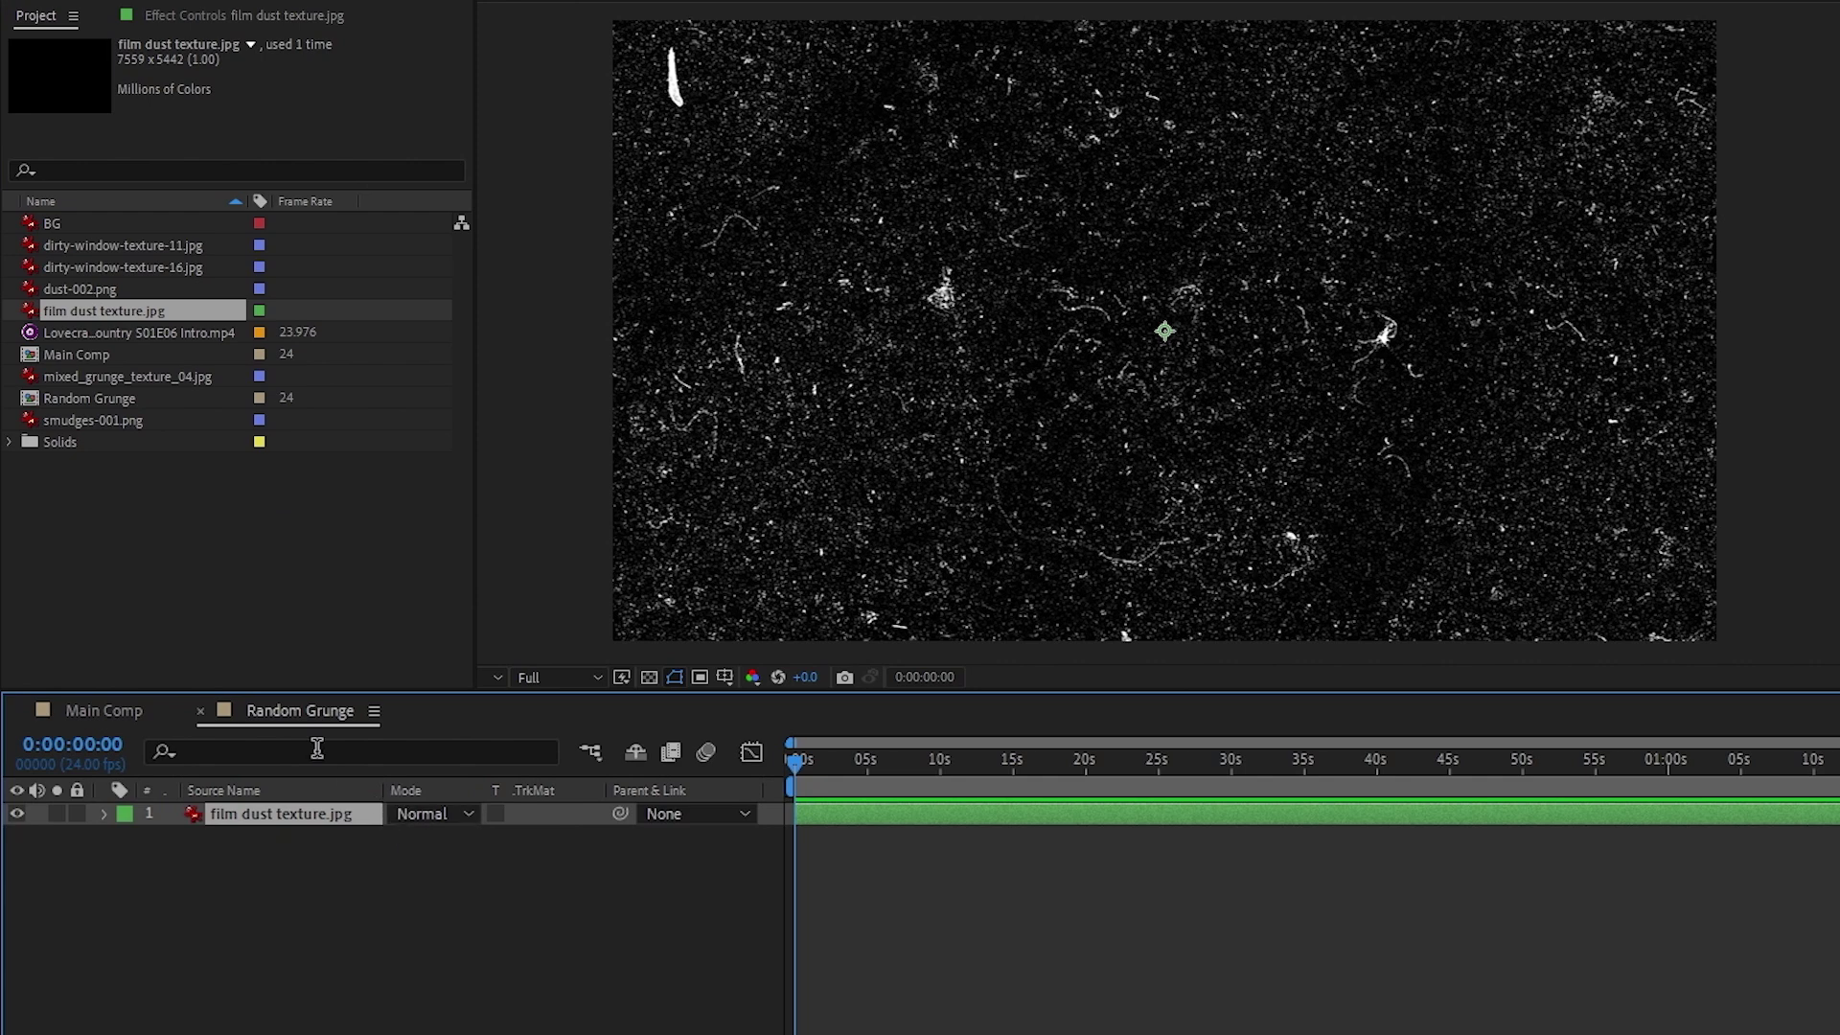
click(96, 707)
click(220, 1033)
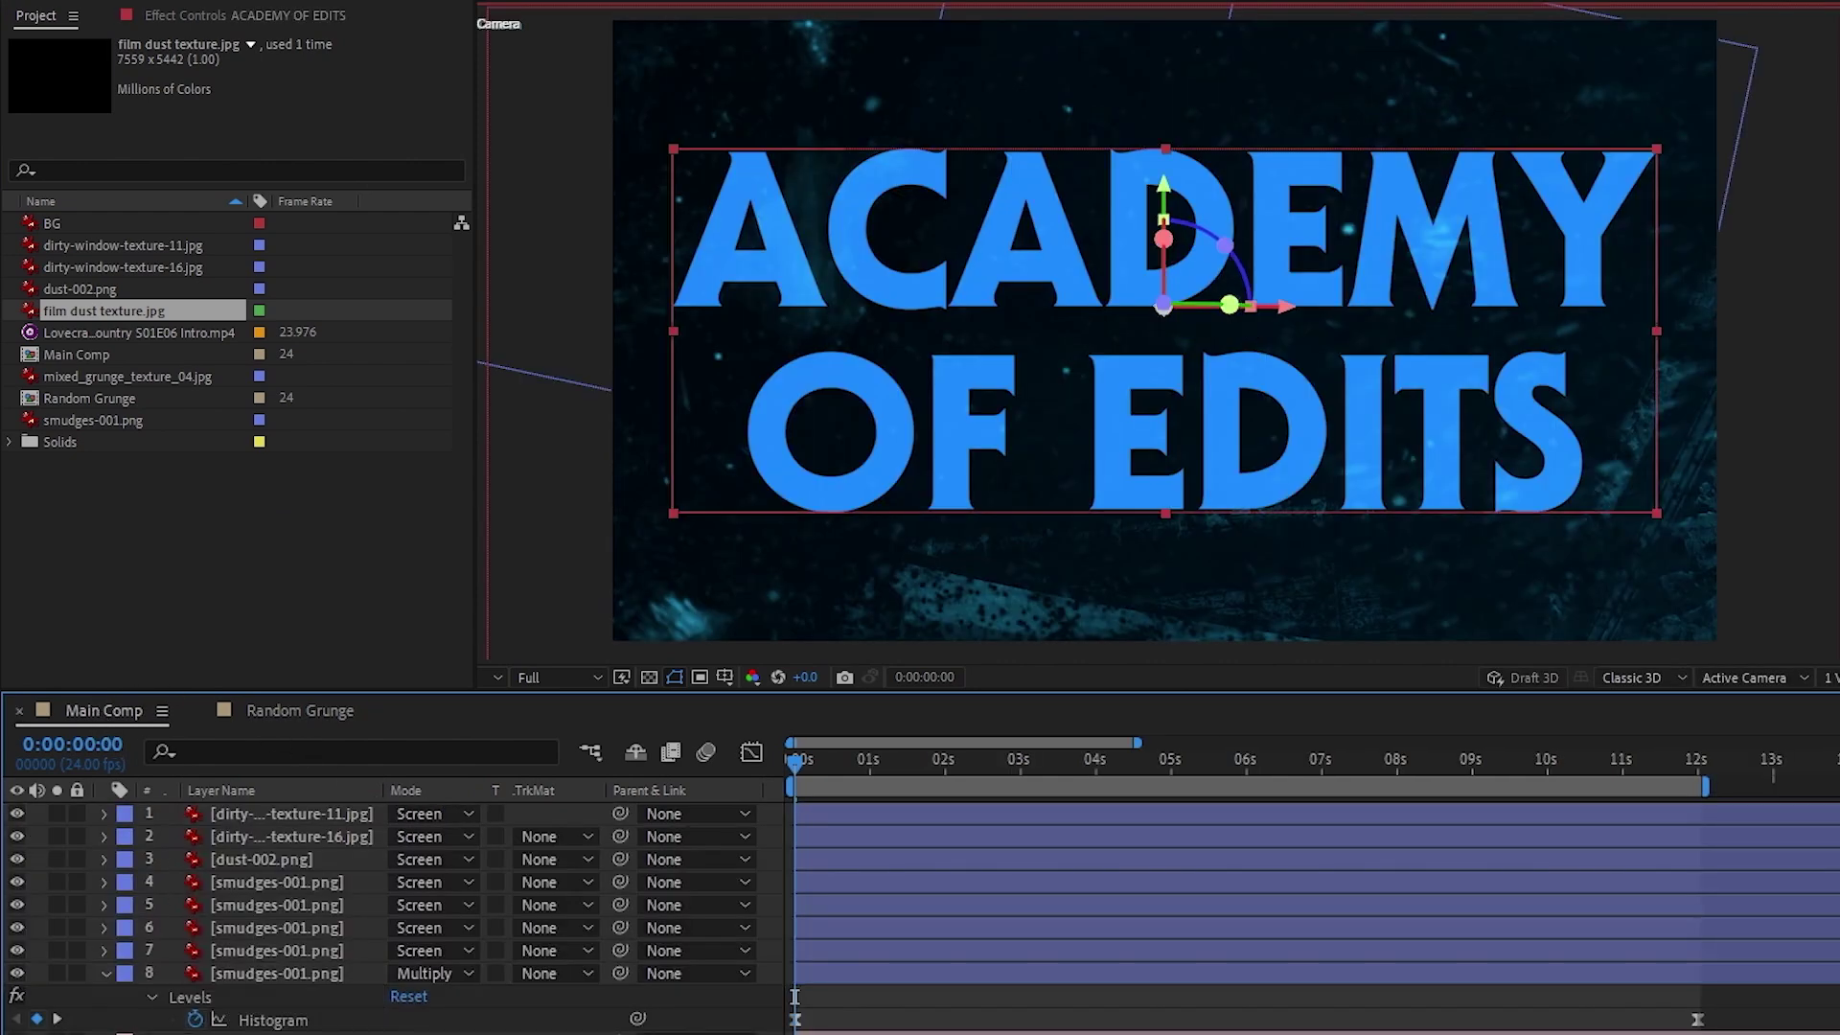
click(313, 730)
key(ctrl+v)
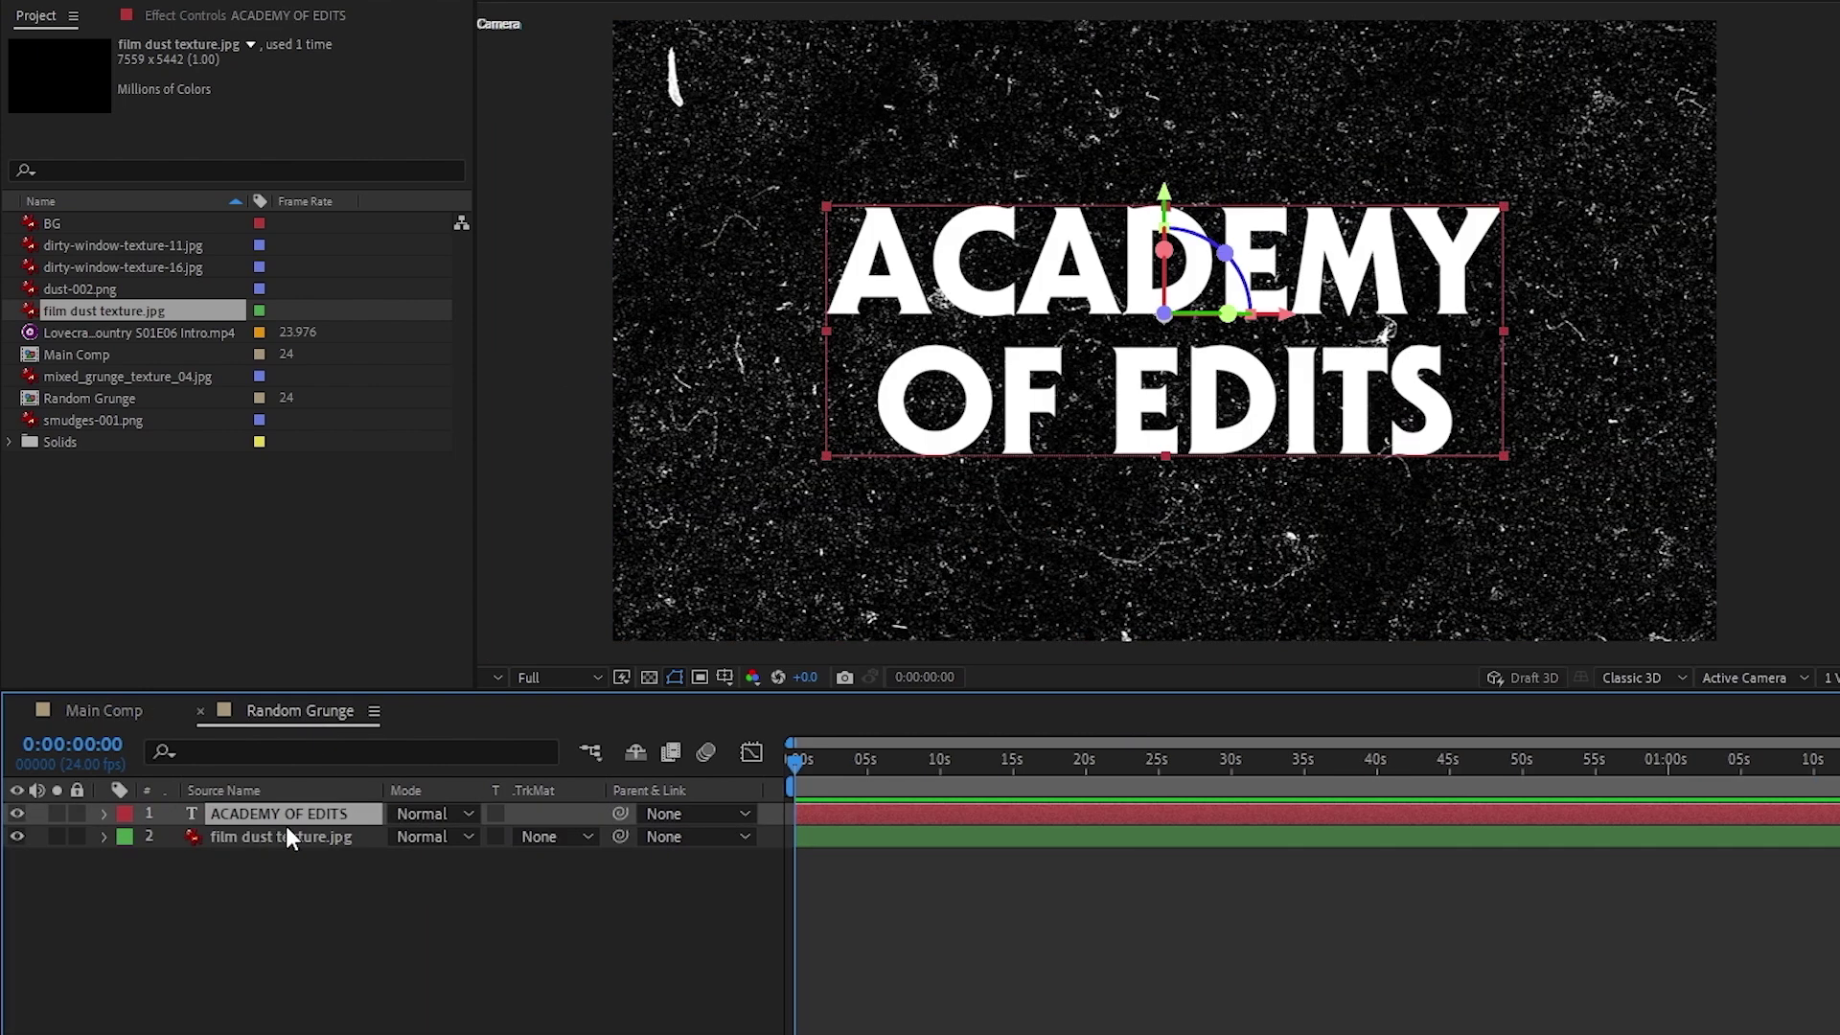
Step: Enlarge the ACADEMY OF EDITS text in Random Grunge and set its opacity to 20%
key(s)
drag(422, 836, 465, 833)
key(t)
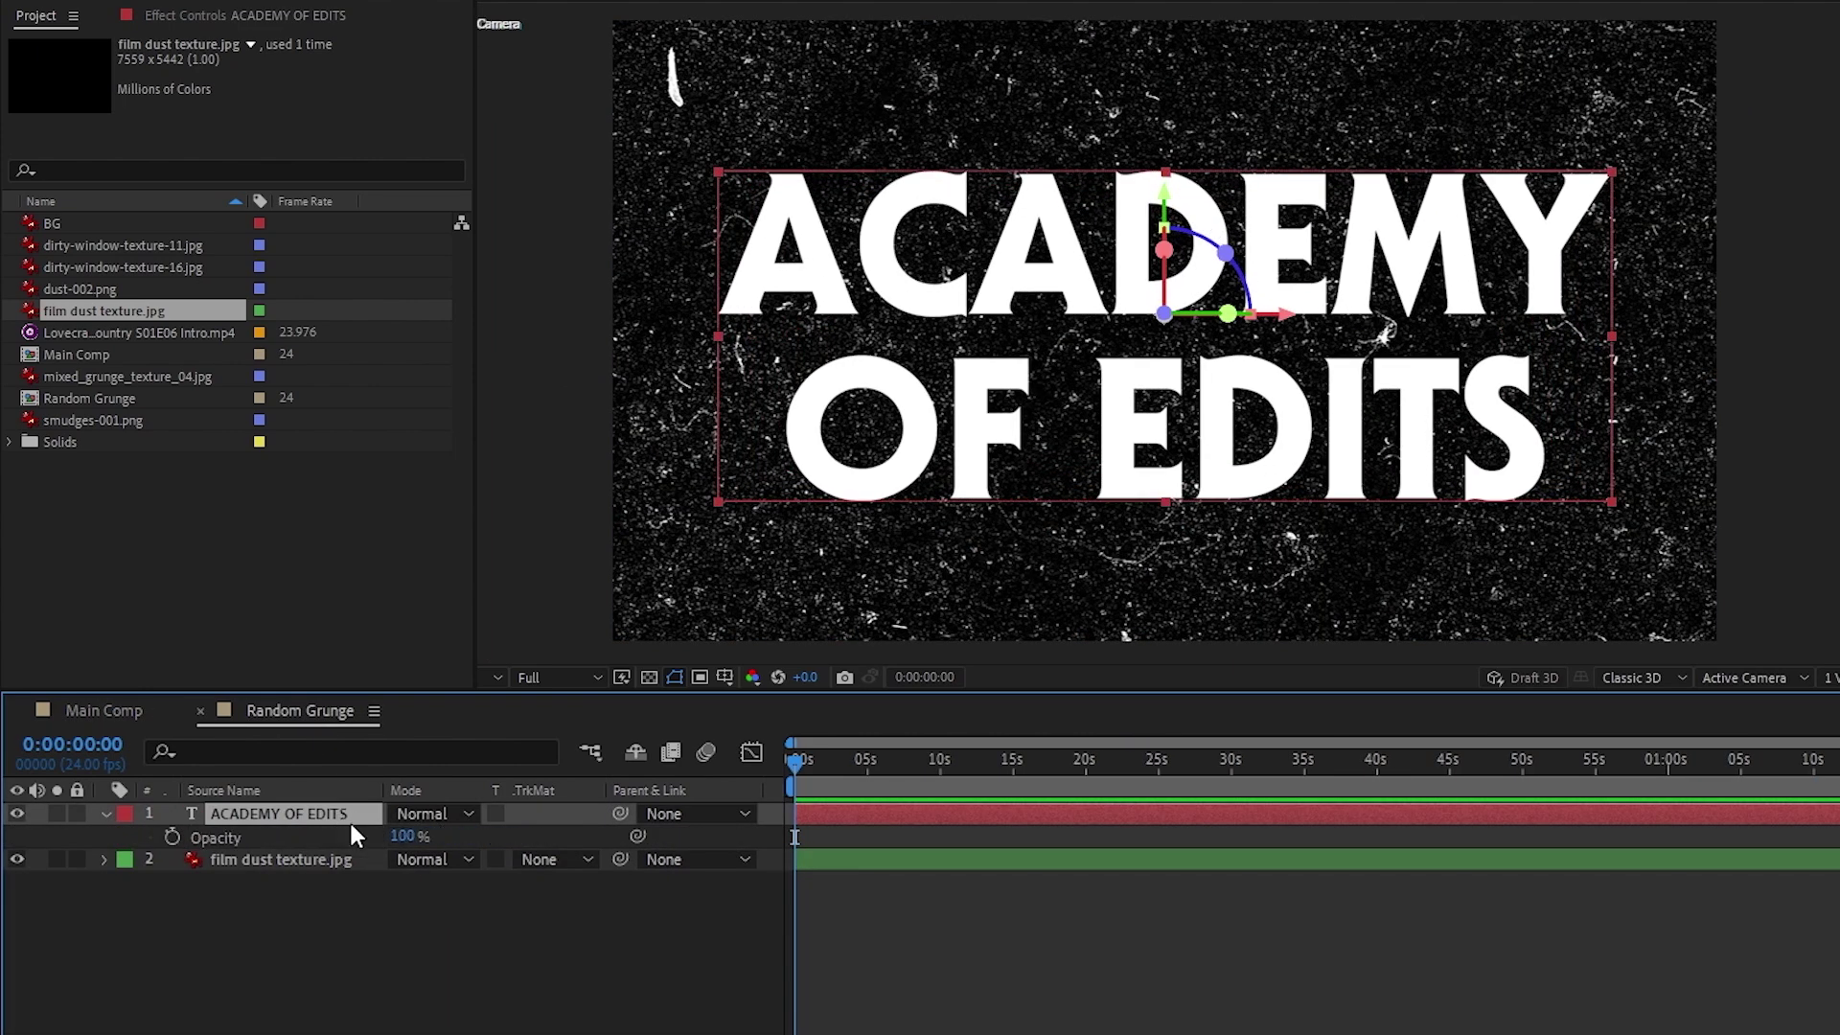
text(20)
key(Return)
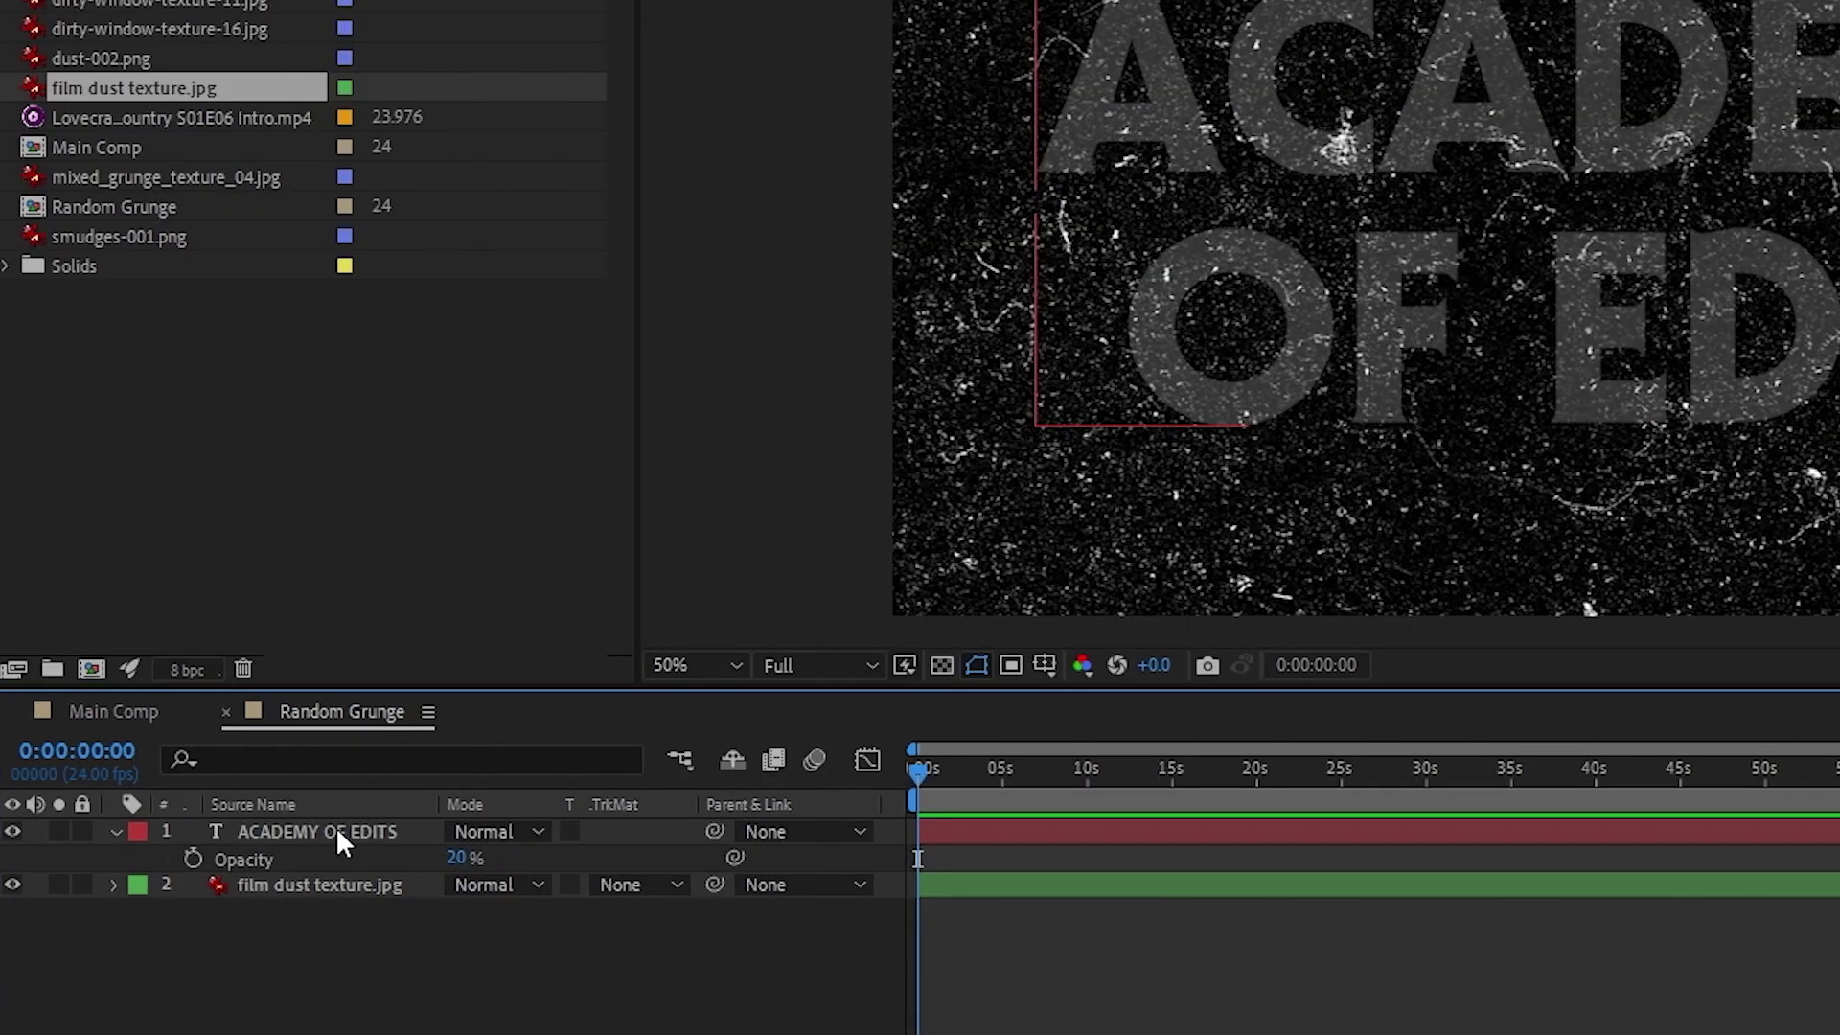
Step: Make the ACADEMY OF EDITS text a guide layer, and place Random Grunge as the uppermost layer of Main Comp
right_click(338, 831)
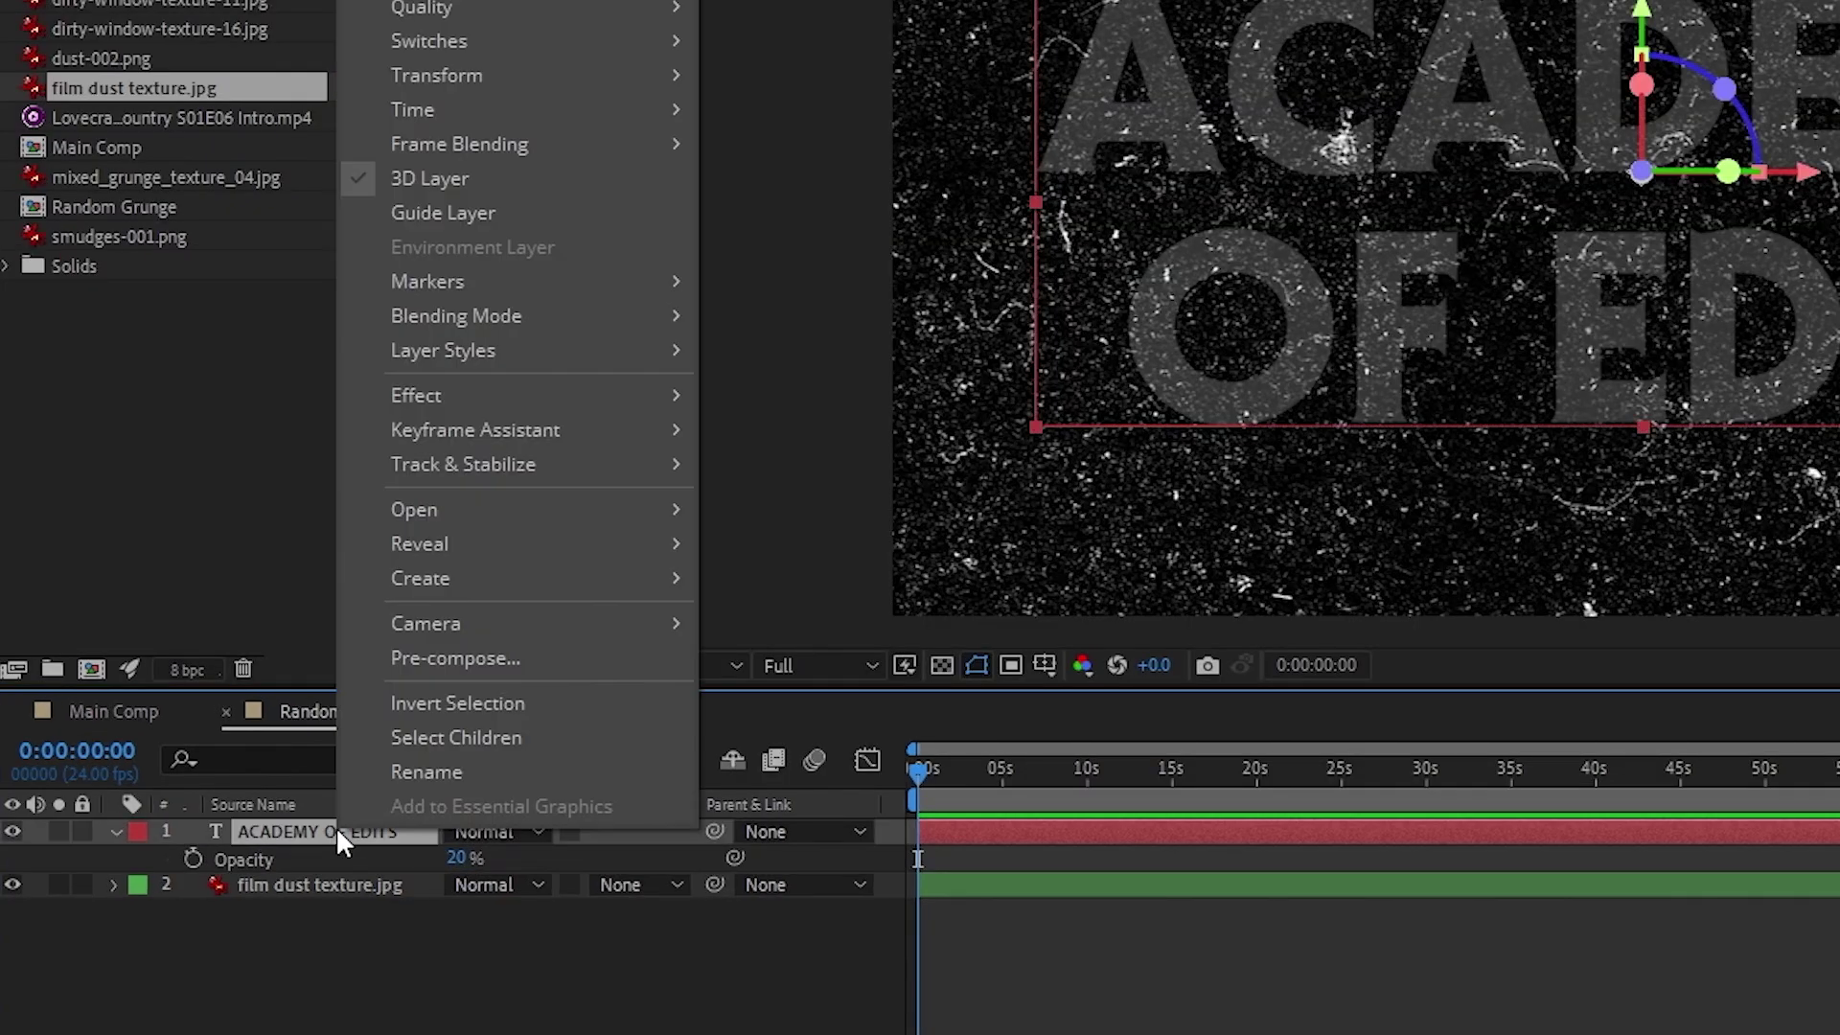
click(462, 212)
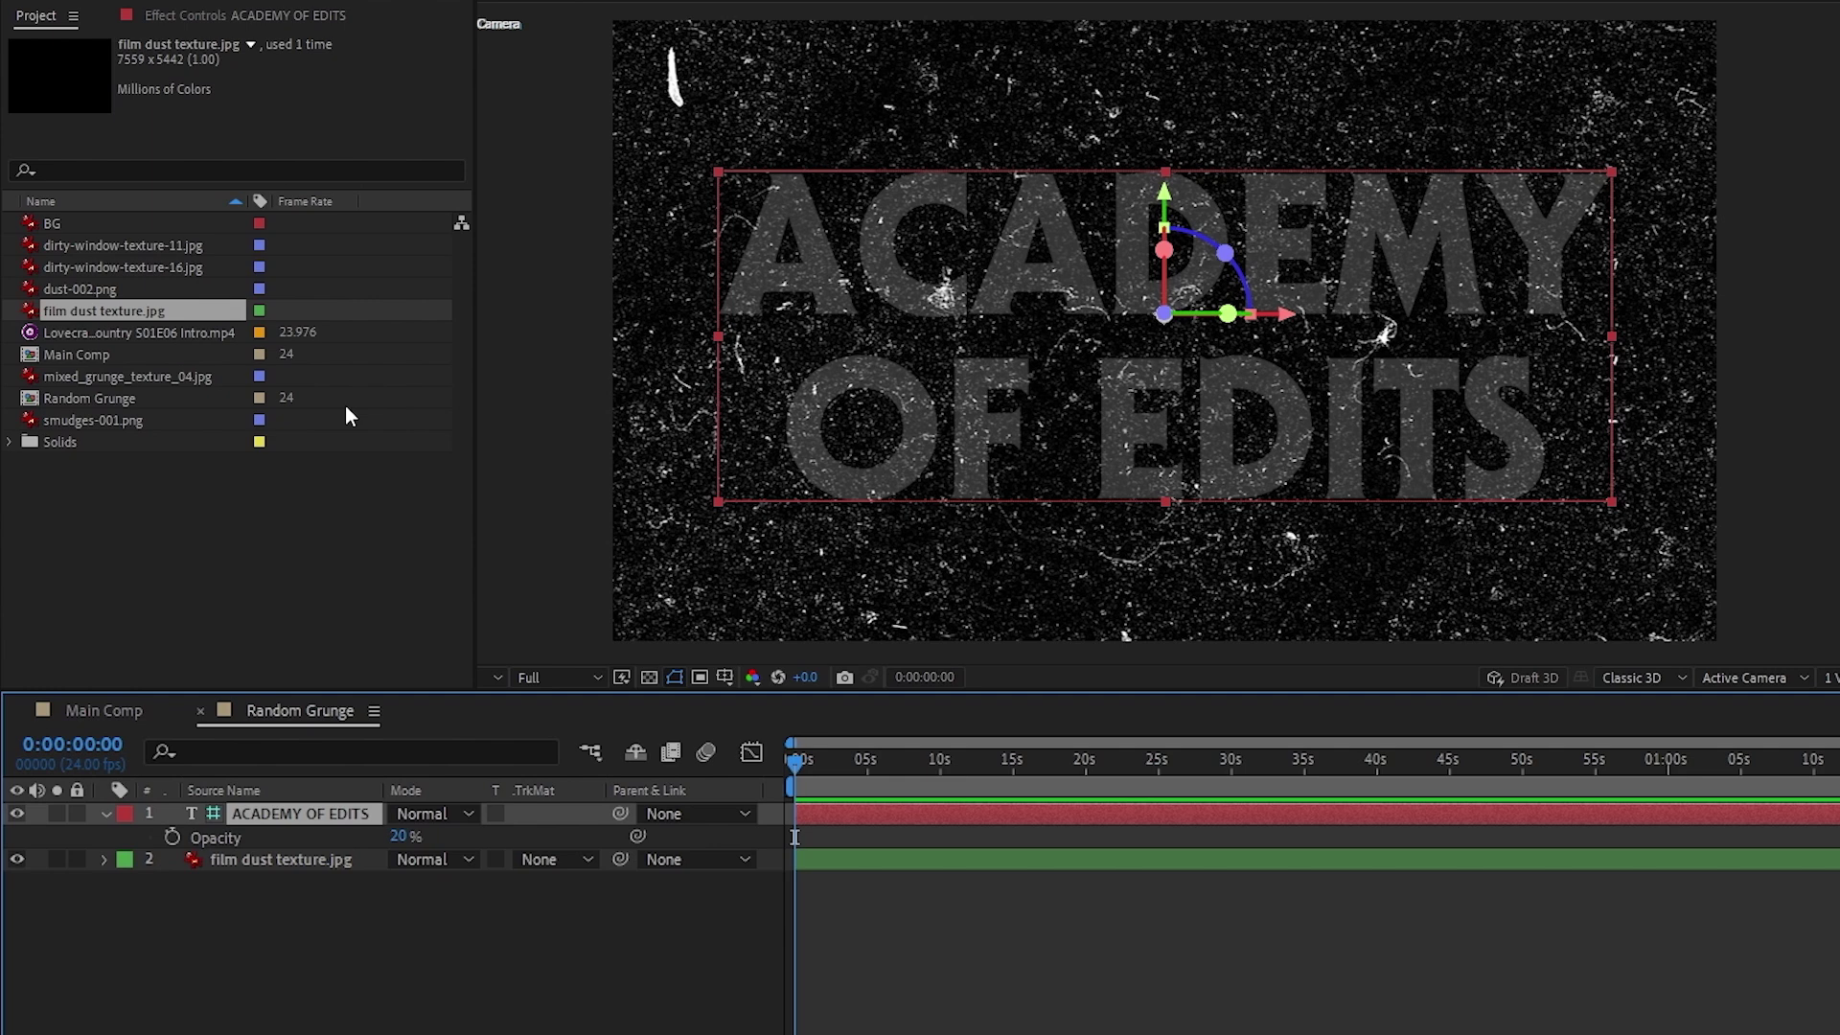
click(106, 707)
drag(93, 398, 285, 807)
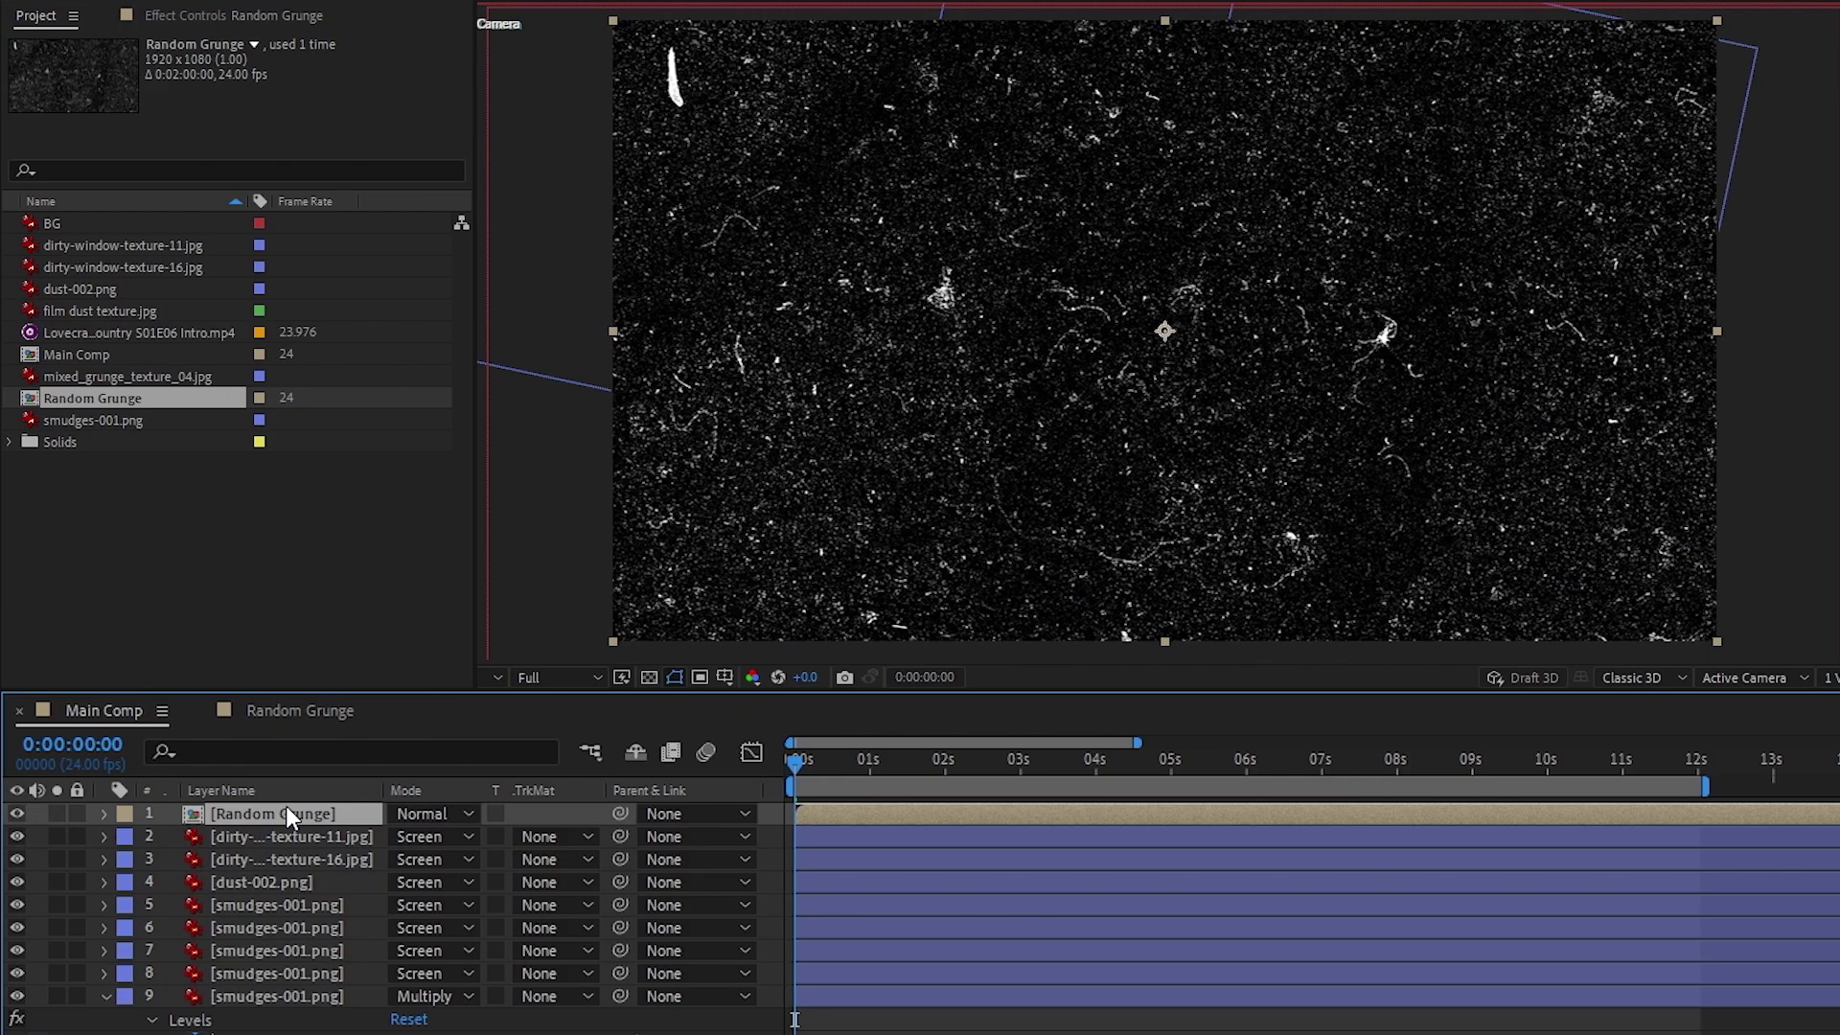
Step: Reopen Random Grunge and scale film dust texture.jpg down to 51%
double_click(285, 812)
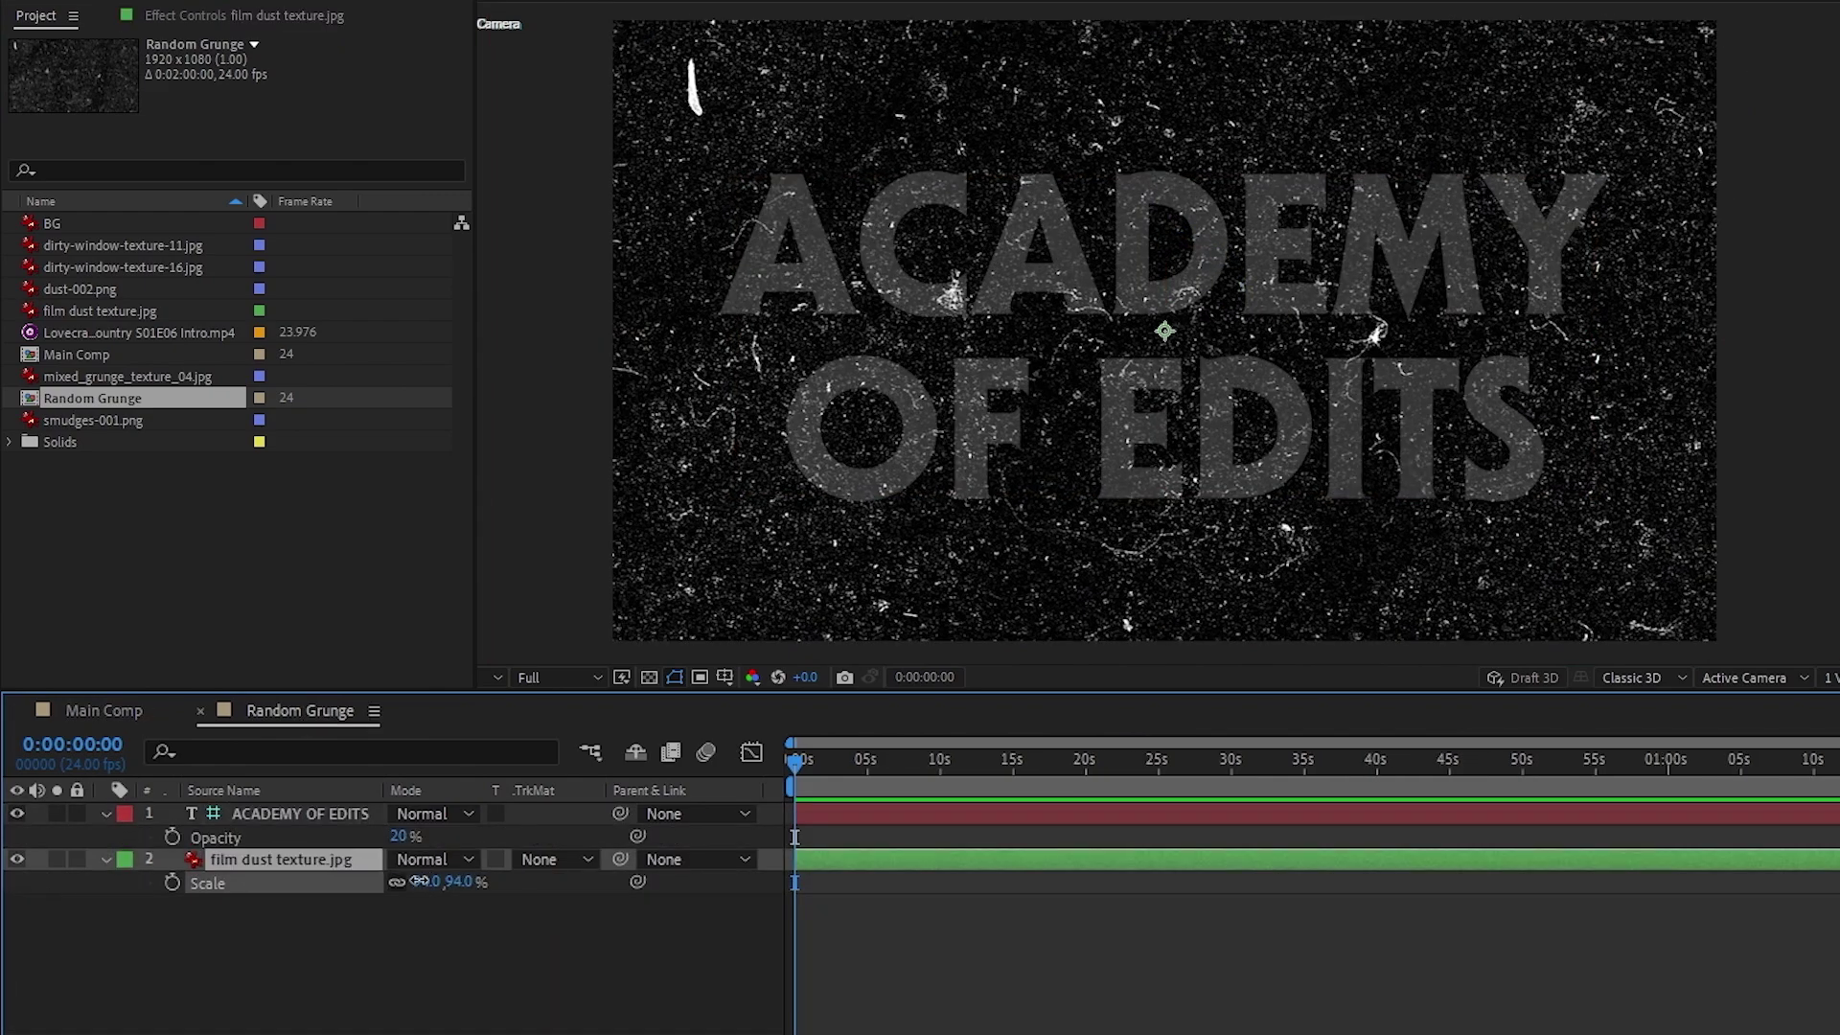
drag(364, 879, 365, 876)
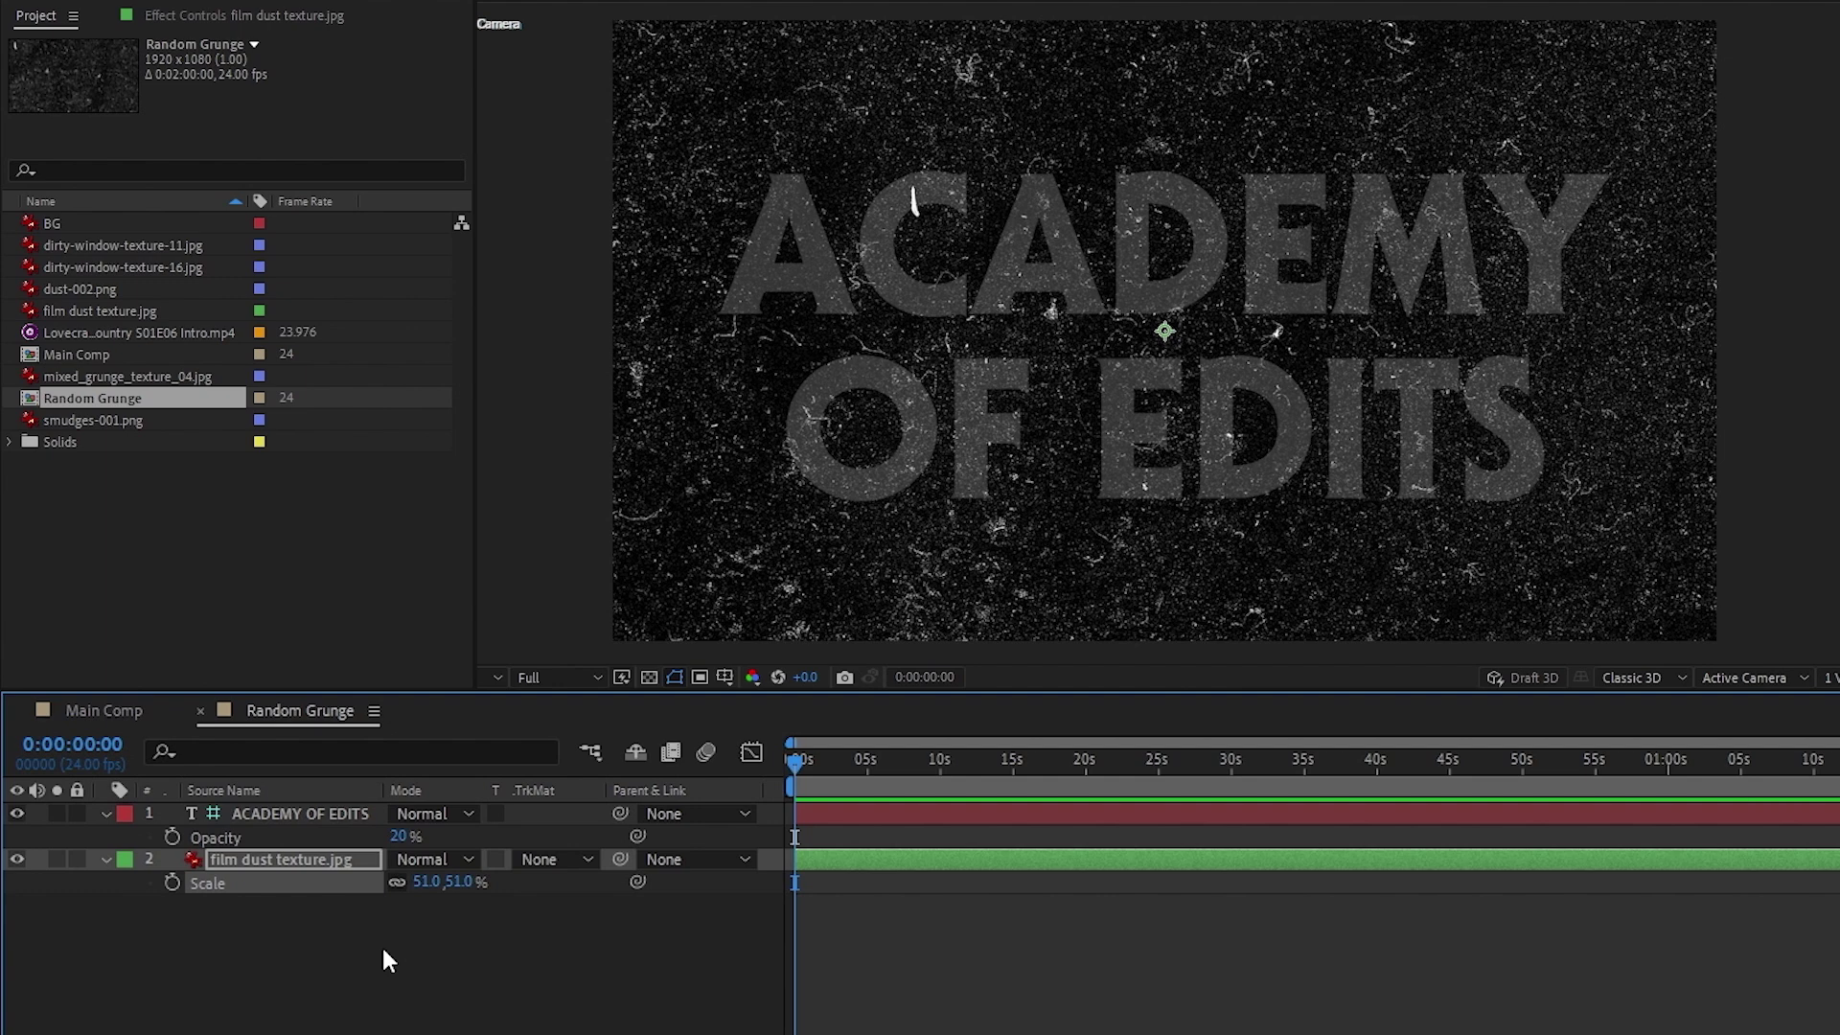
Step: Add the expression wiggle(24,1500) to the Position of film dust texture.jpg and scrub through the first second to check the texture's coverage
key(p)
key(shift+r)
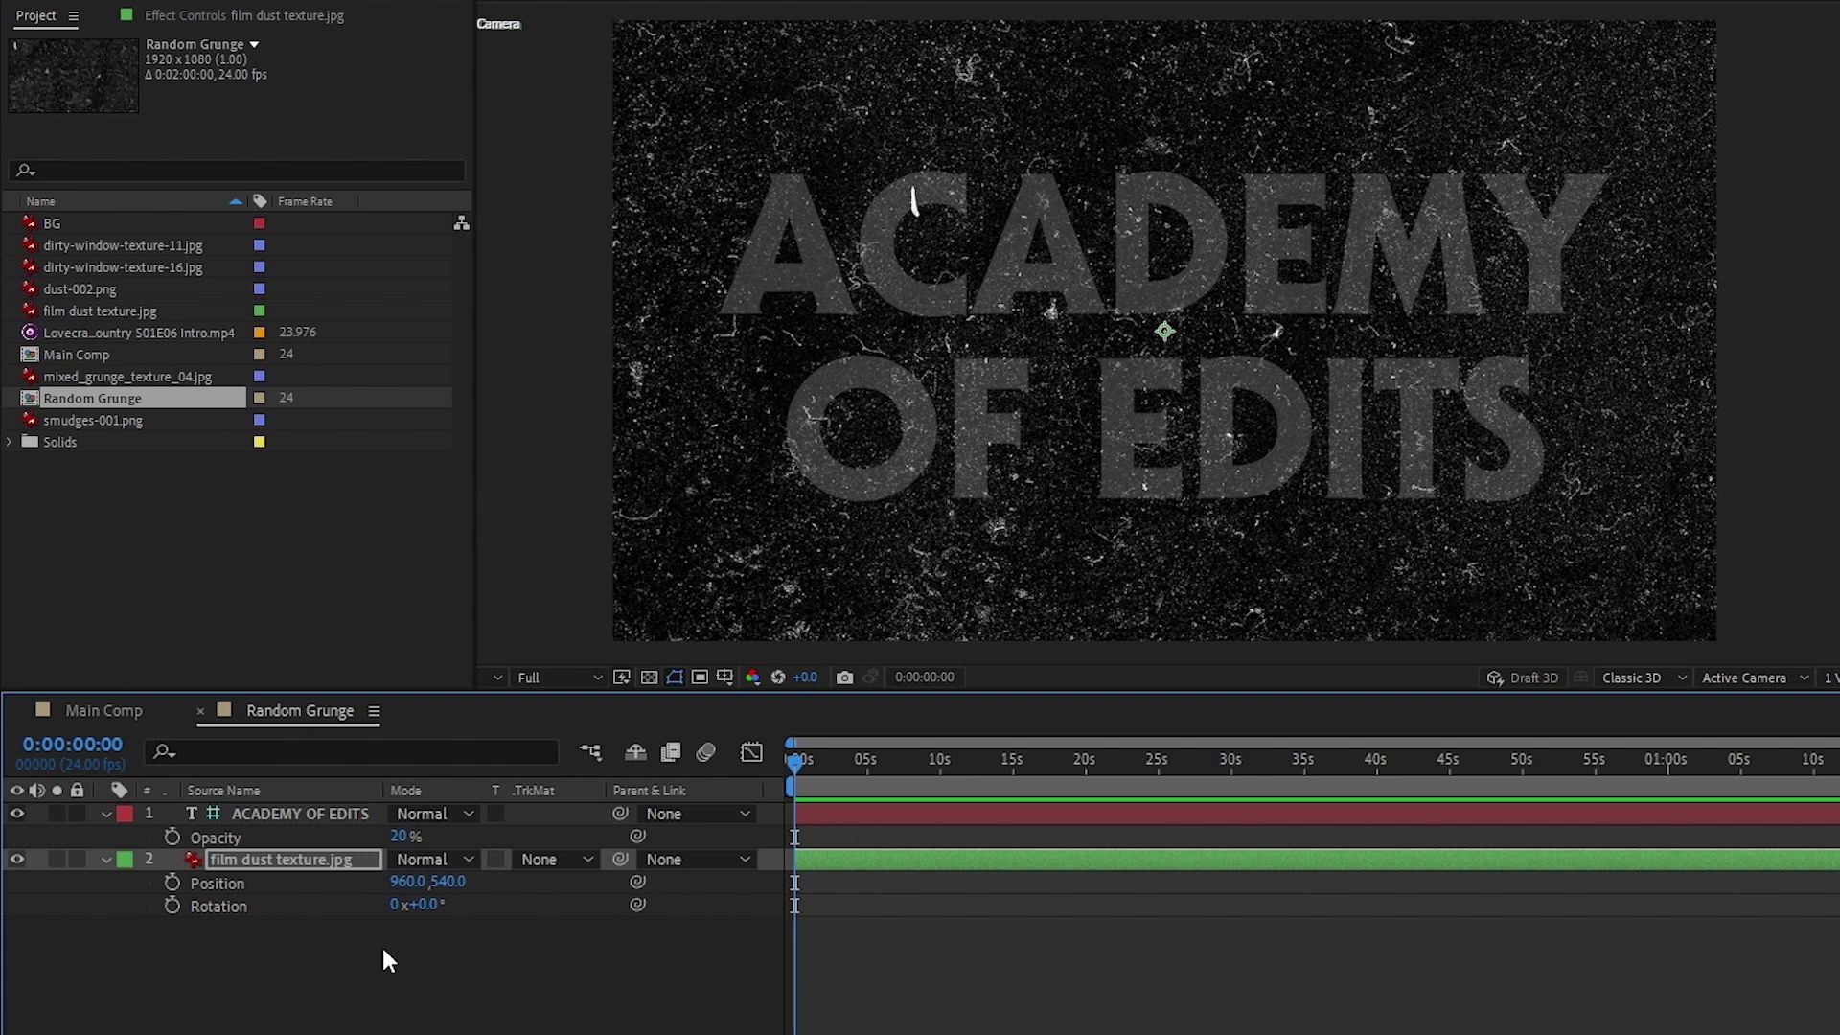
alt+click(173, 880)
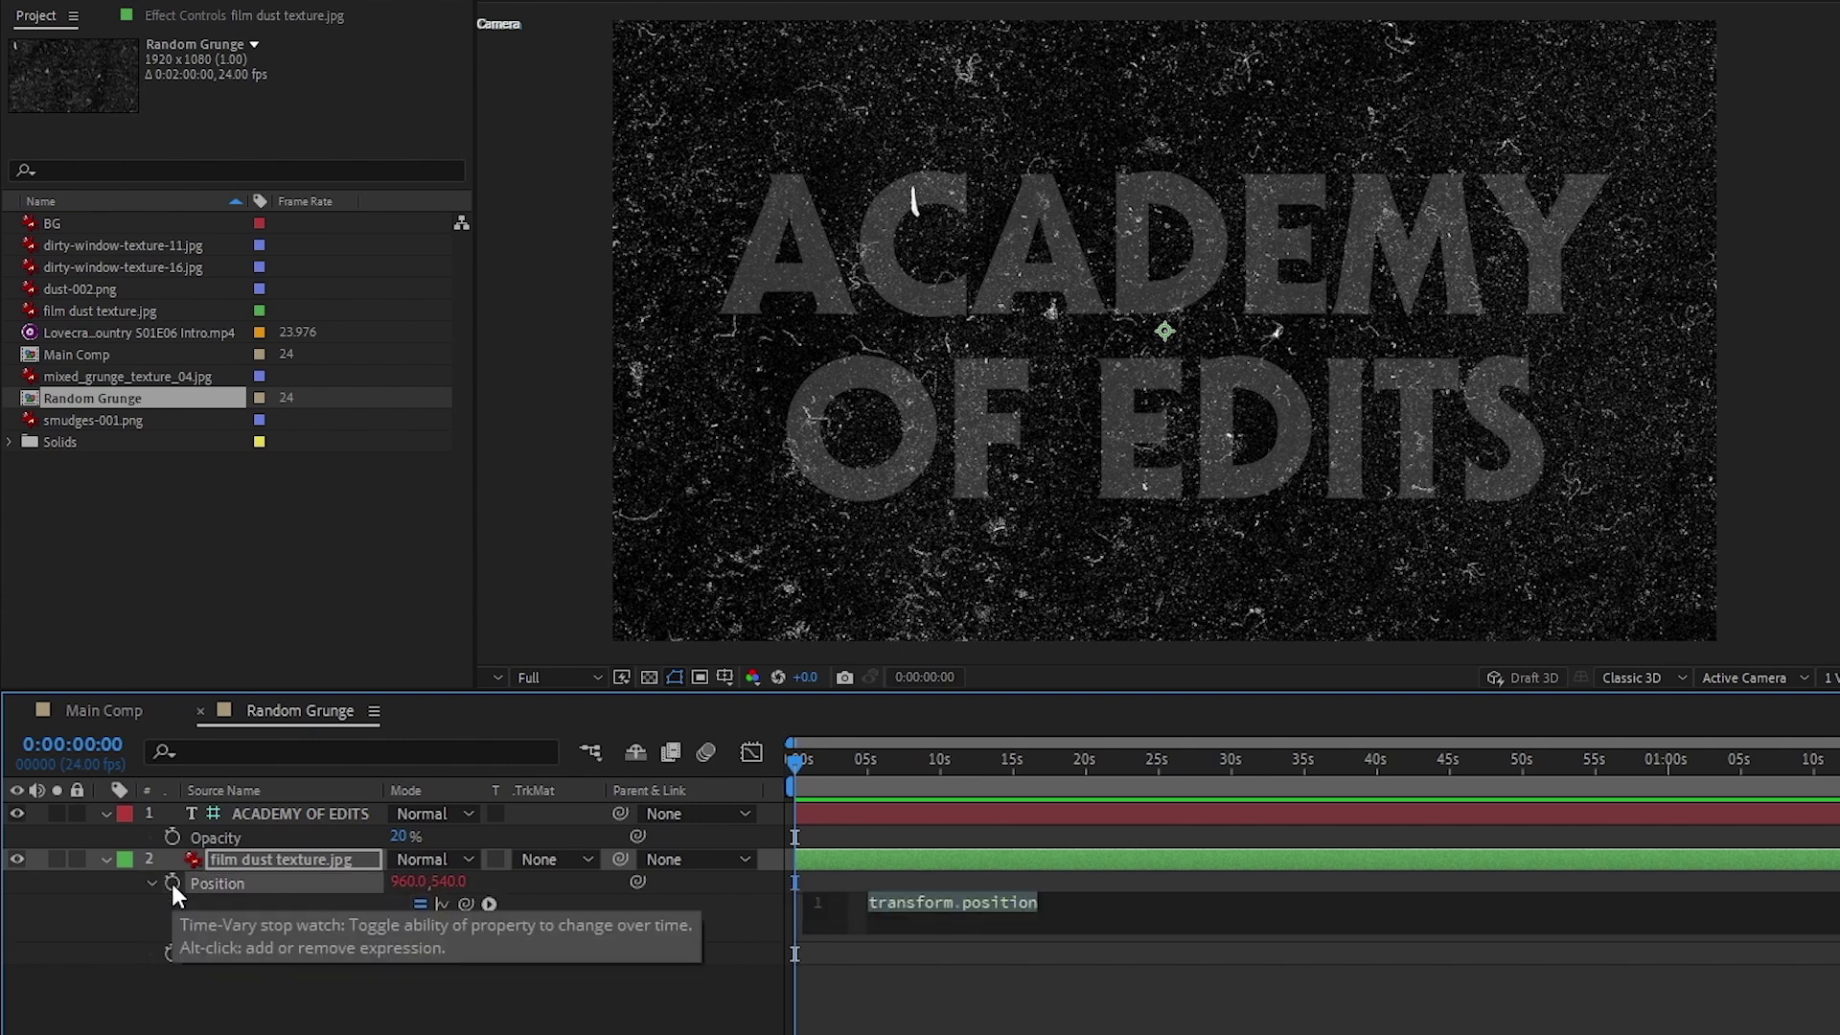
text(wiggle(24,1500)
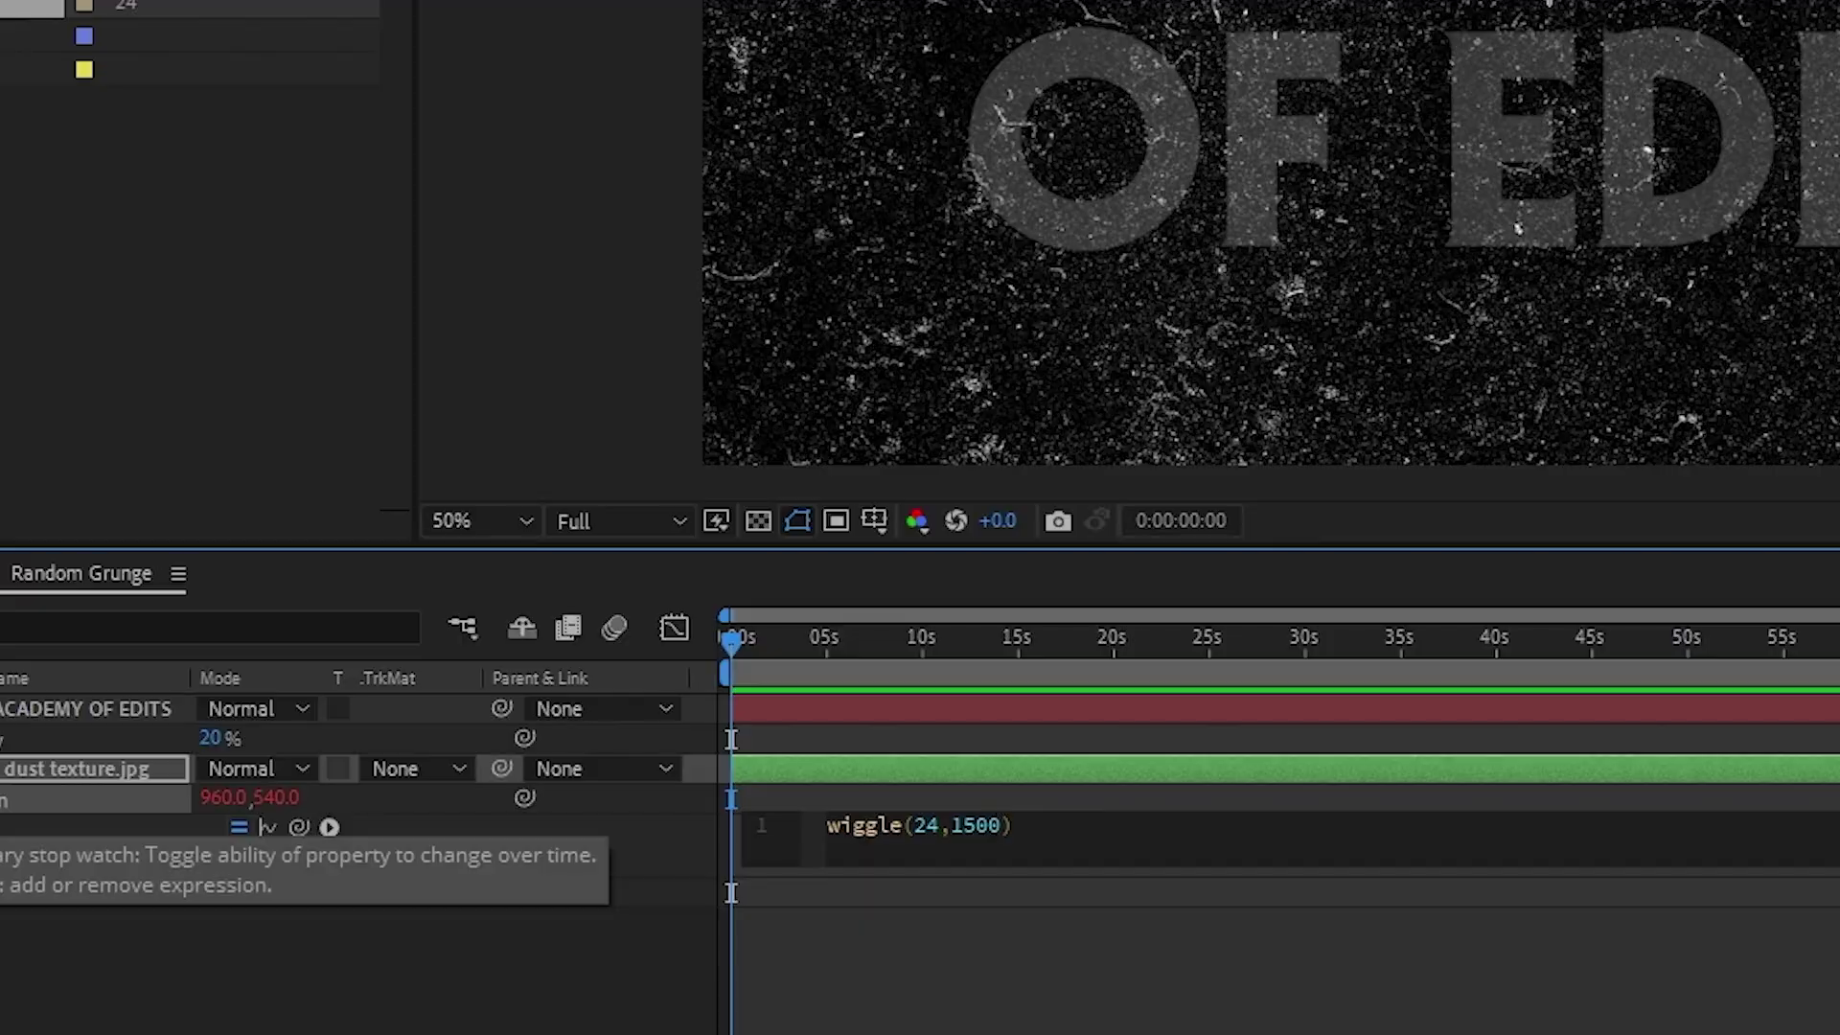
click(102, 973)
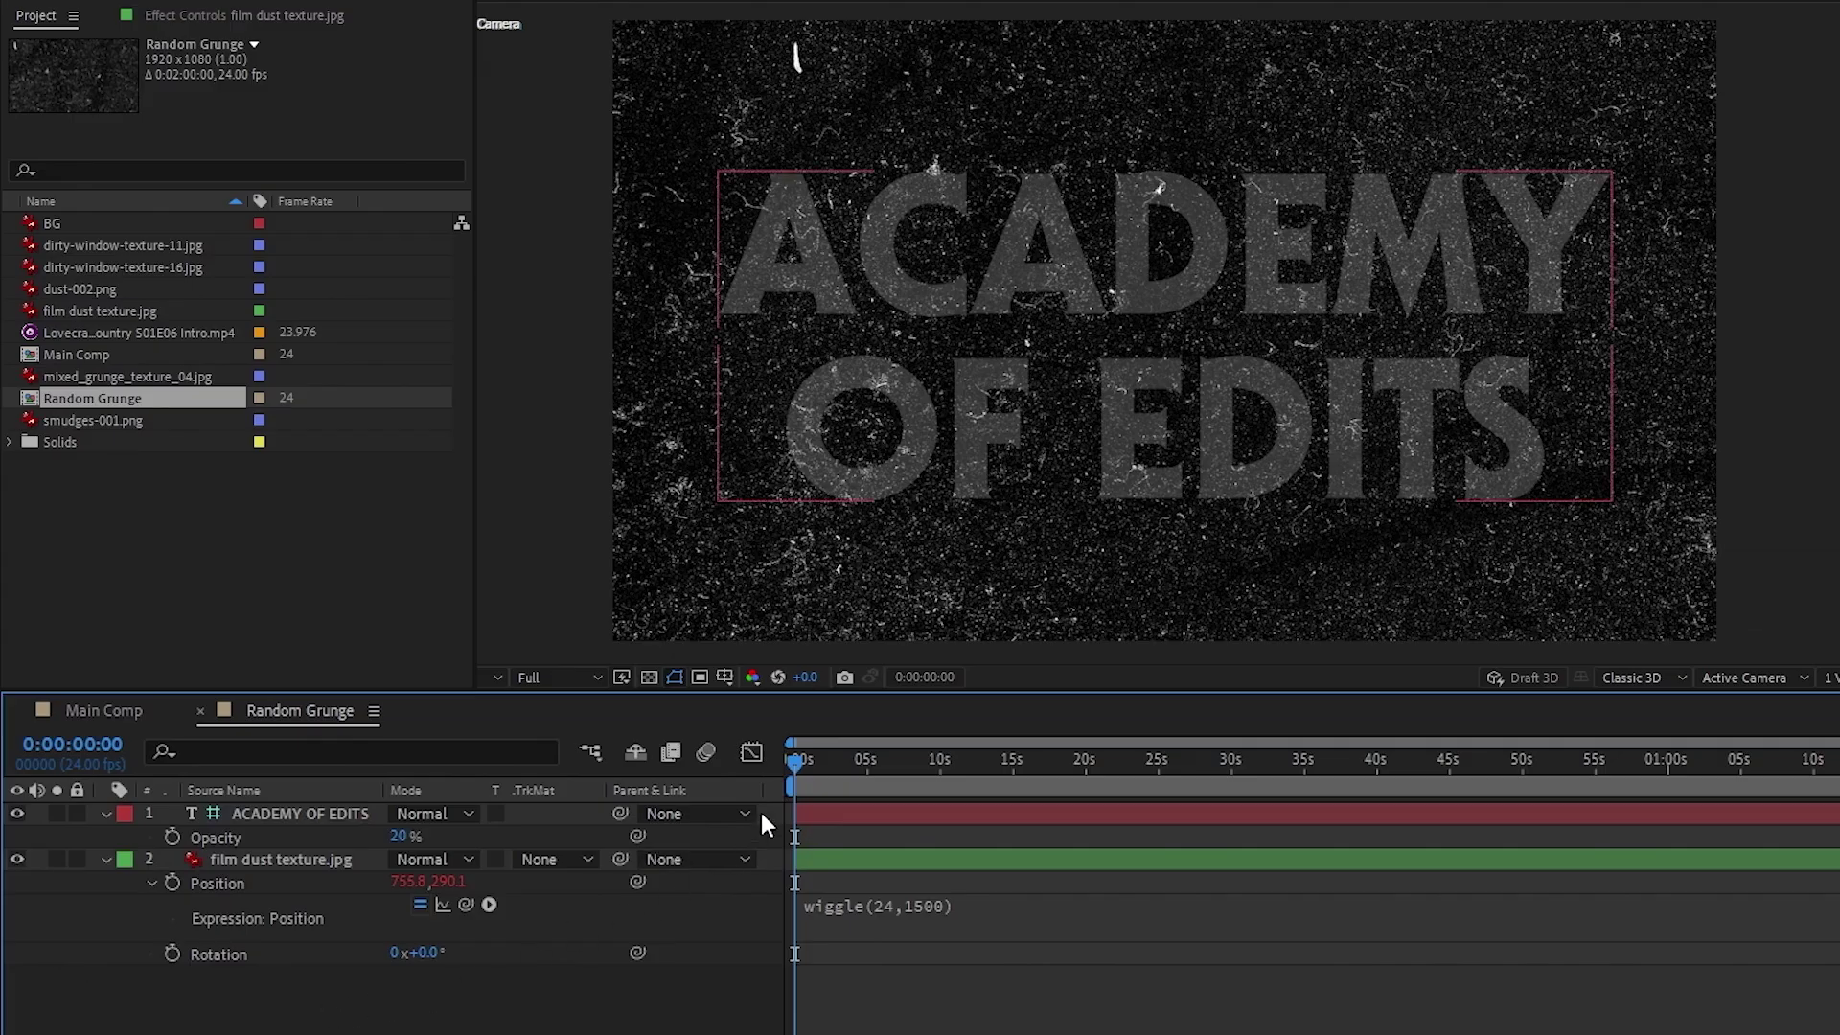
mouse_move(801, 763)
mouse_down()
mouse_move(837, 761)
mouse_move(768, 763)
mouse_move(830, 755)
mouse_up()
scroll(802, 761, up, 5)
mouse_move(863, 757)
mouse_down()
mouse_move(916, 747)
mouse_move(807, 750)
mouse_move(878, 753)
mouse_up()
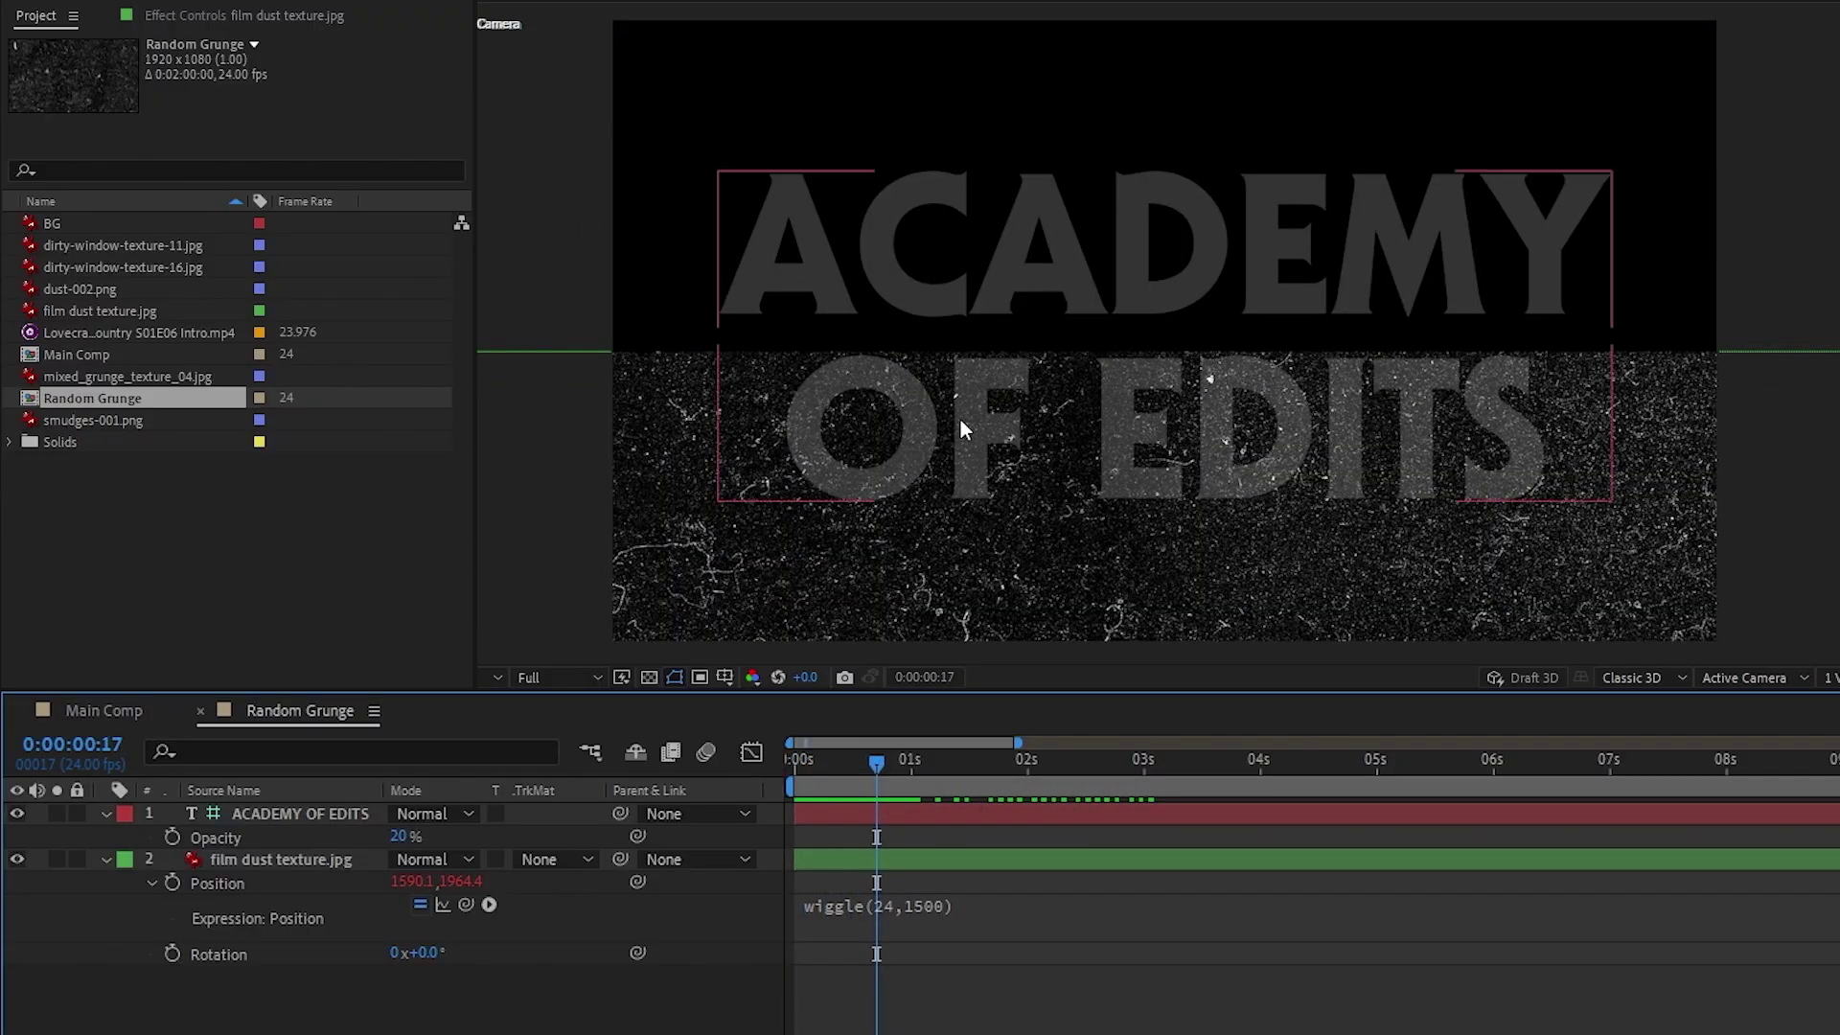
Step: Add the expression wiggle(24,100) to the Rotation of film dust texture.jpg
click(929, 914)
key(ctrl+c)
click(577, 981)
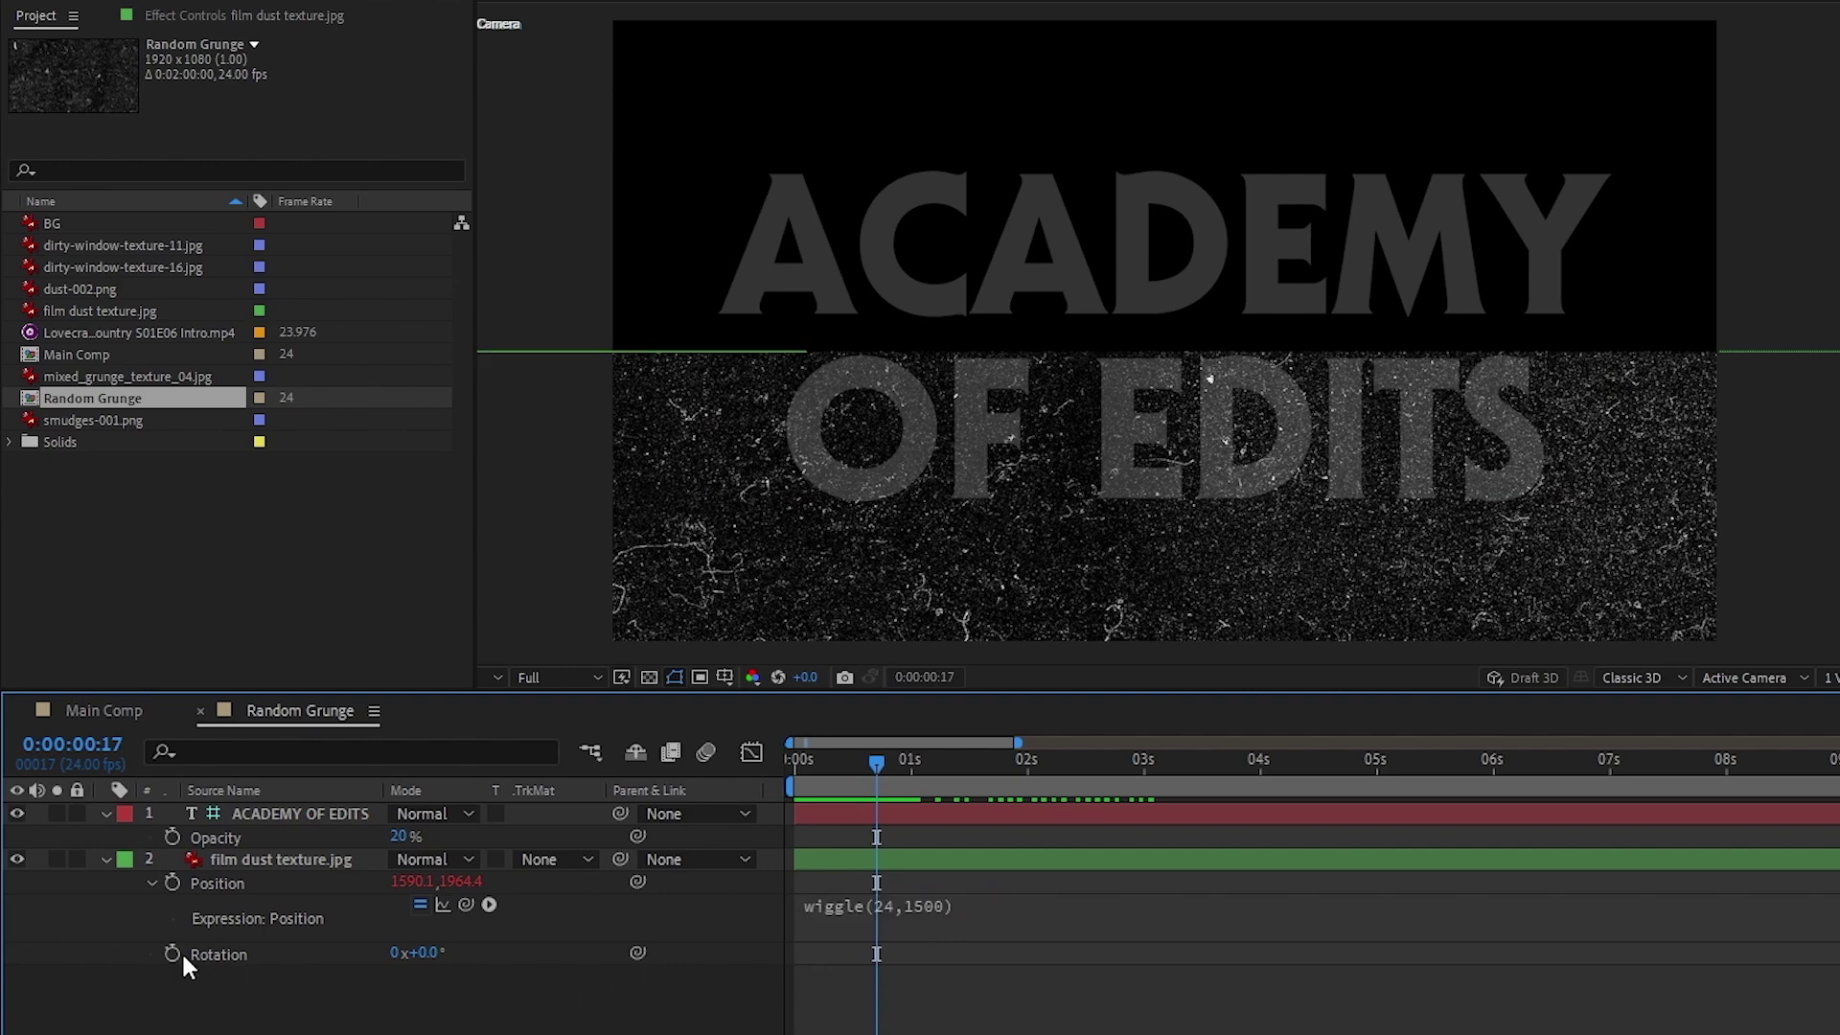
alt+click(171, 953)
key(ctrl+v)
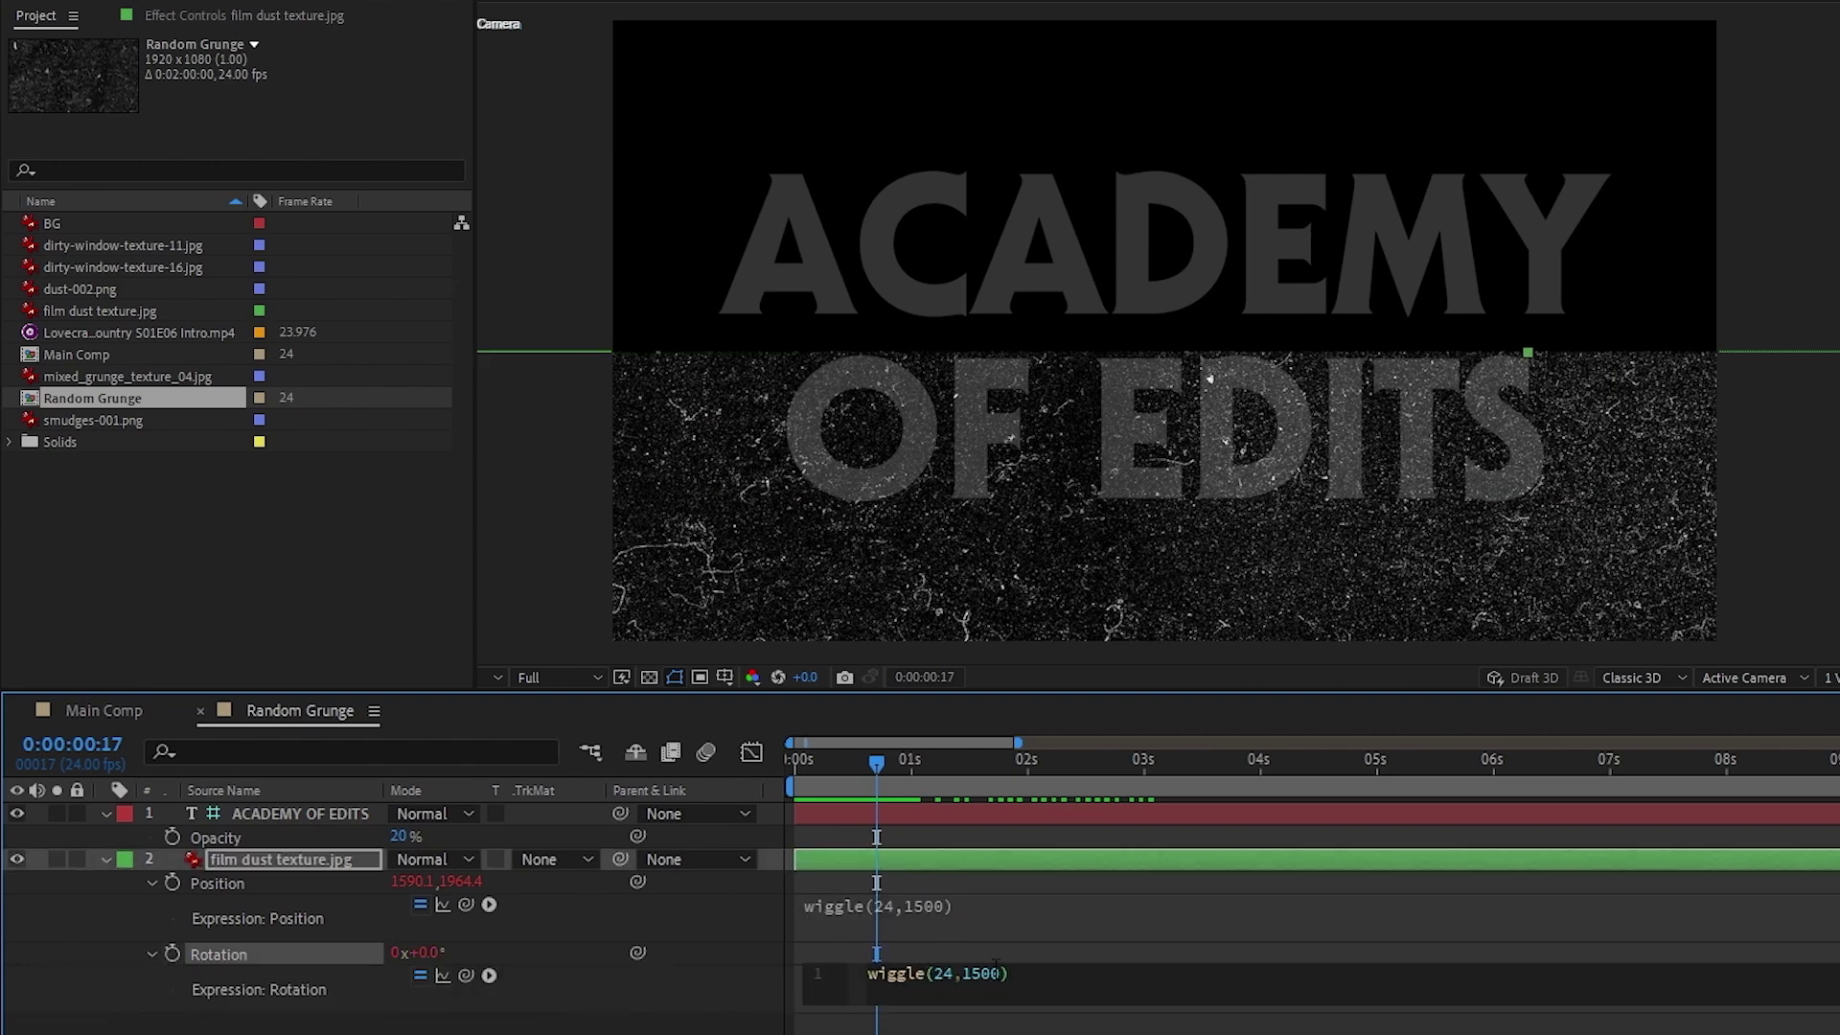
click(935, 1011)
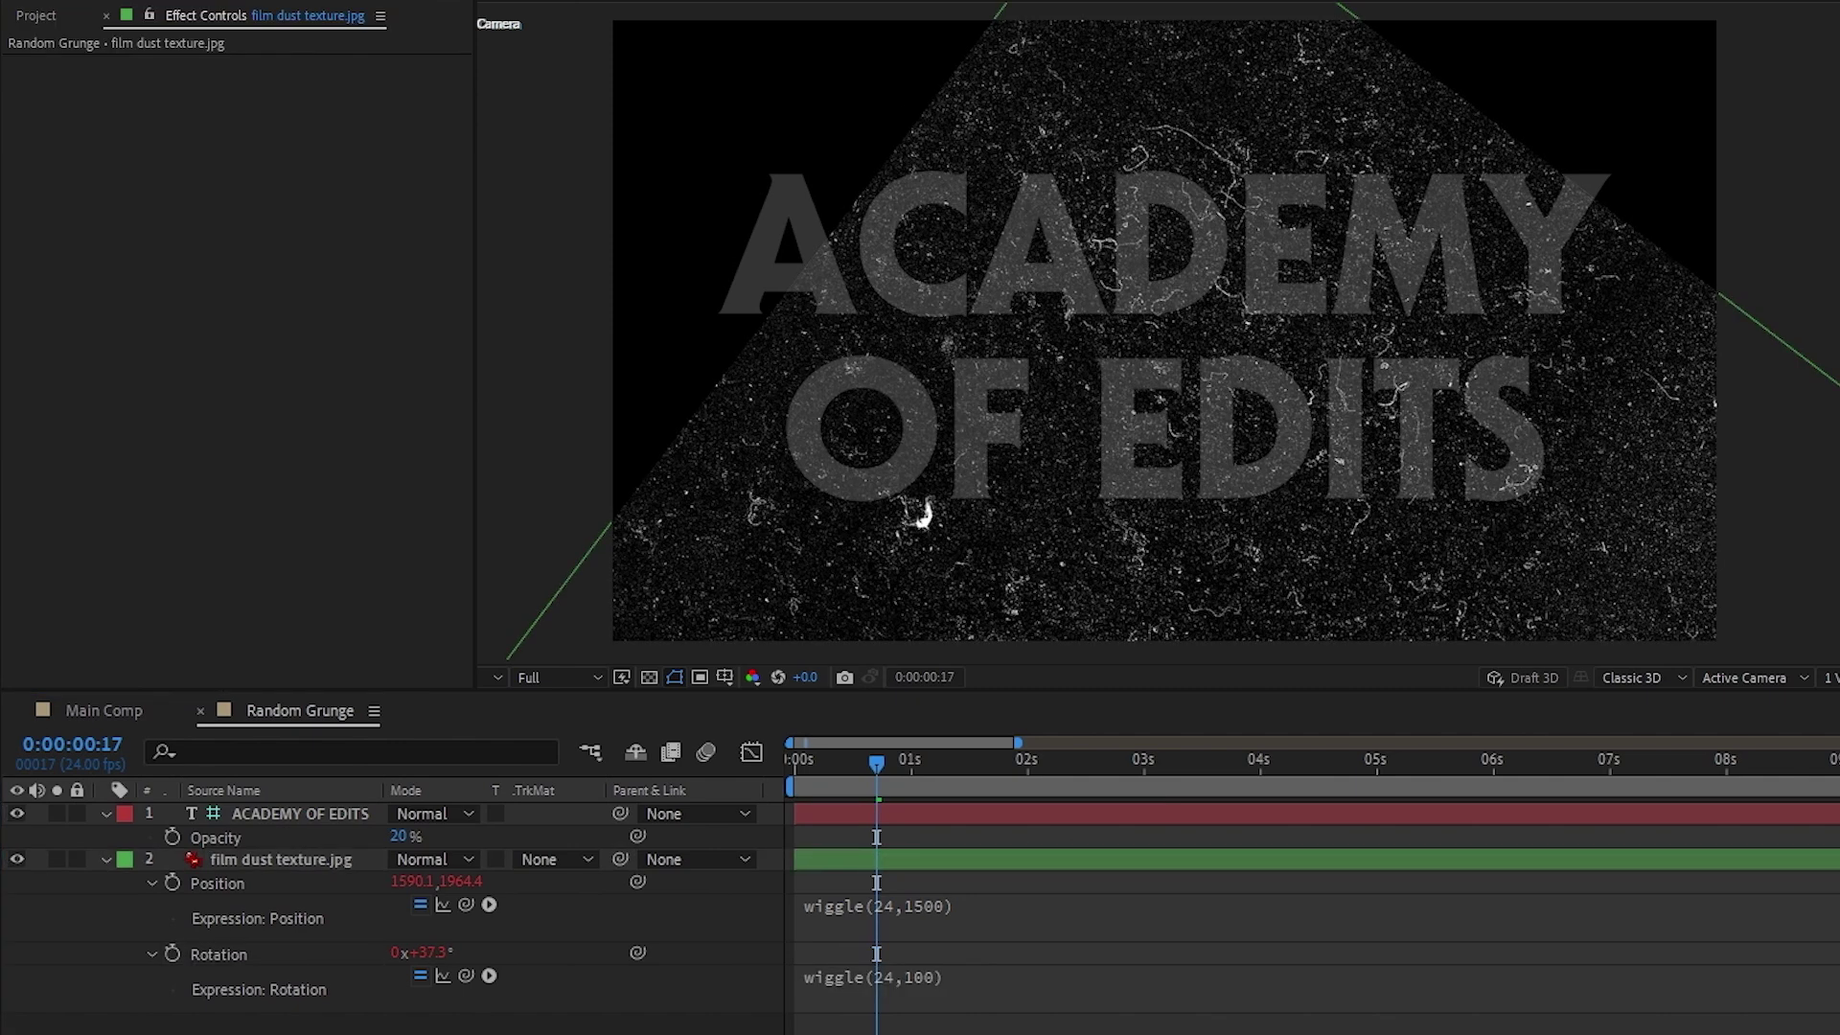
Step: Apply CC RepeTile to film dust texture.jpg and set Expand Right, Left, Down and Up to 3000 each
drag(1639, 115, 1464, 111)
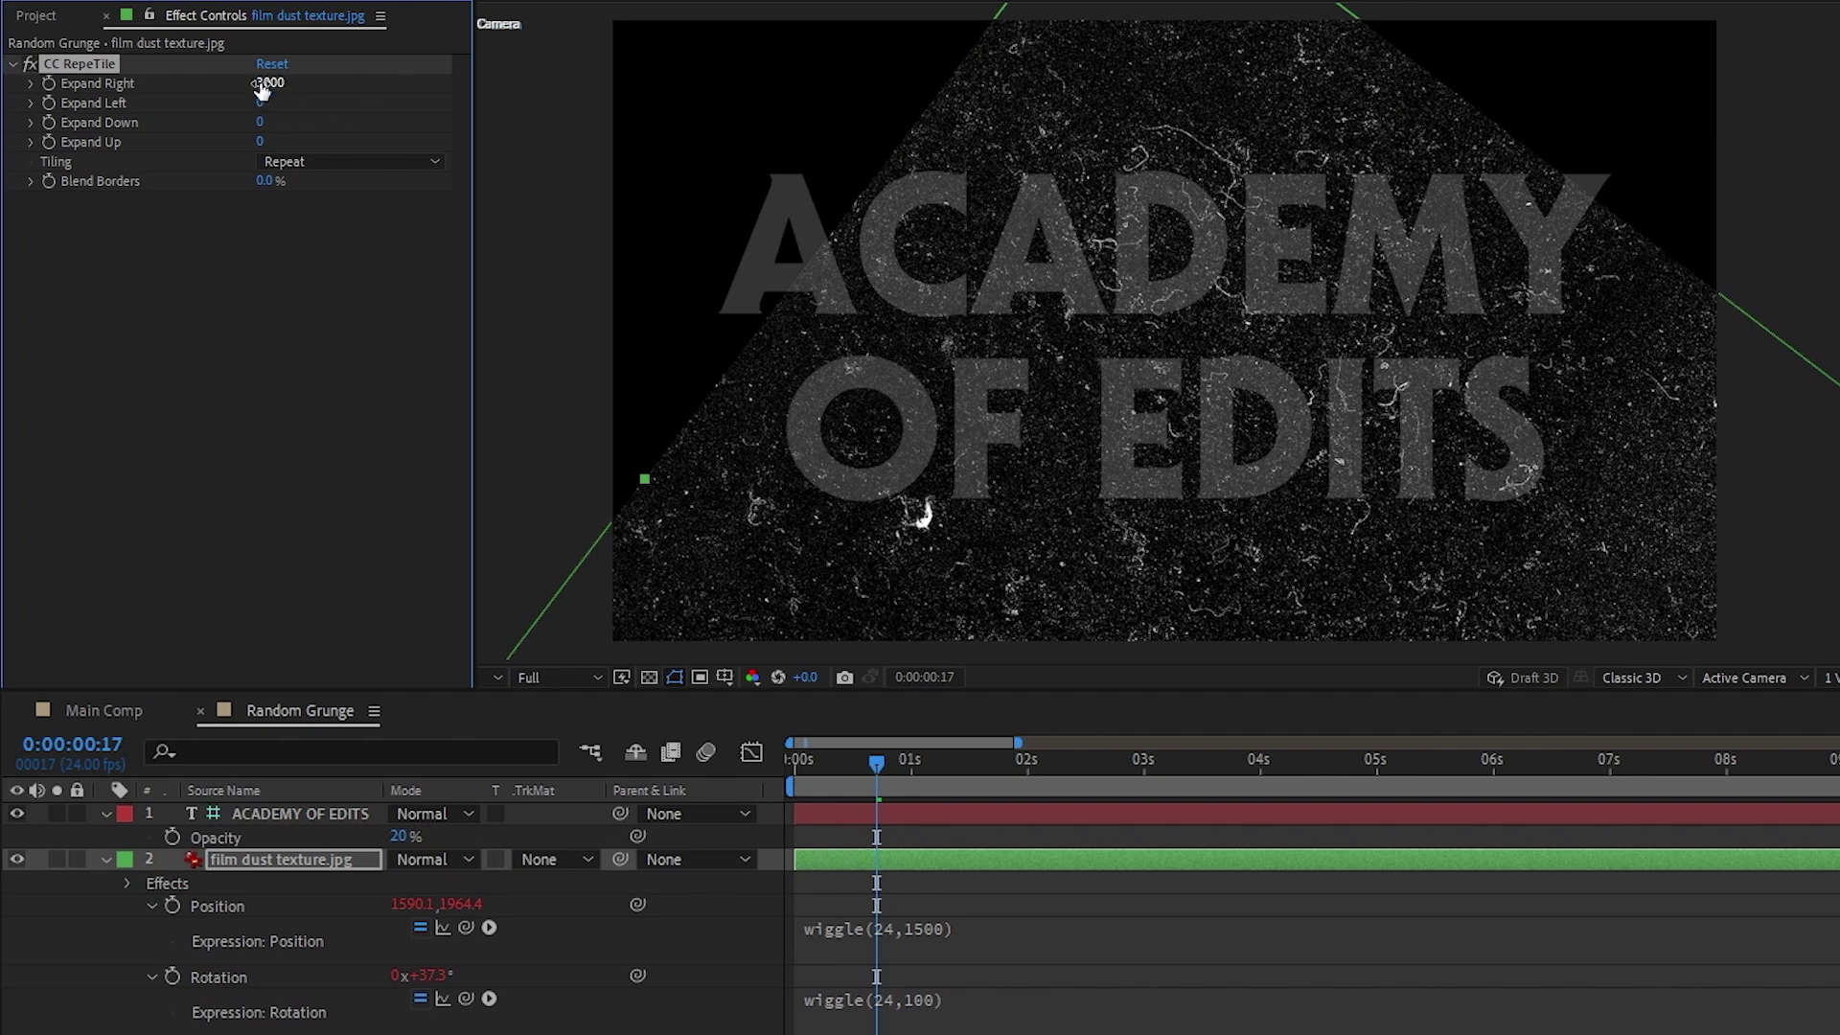
key(Return)
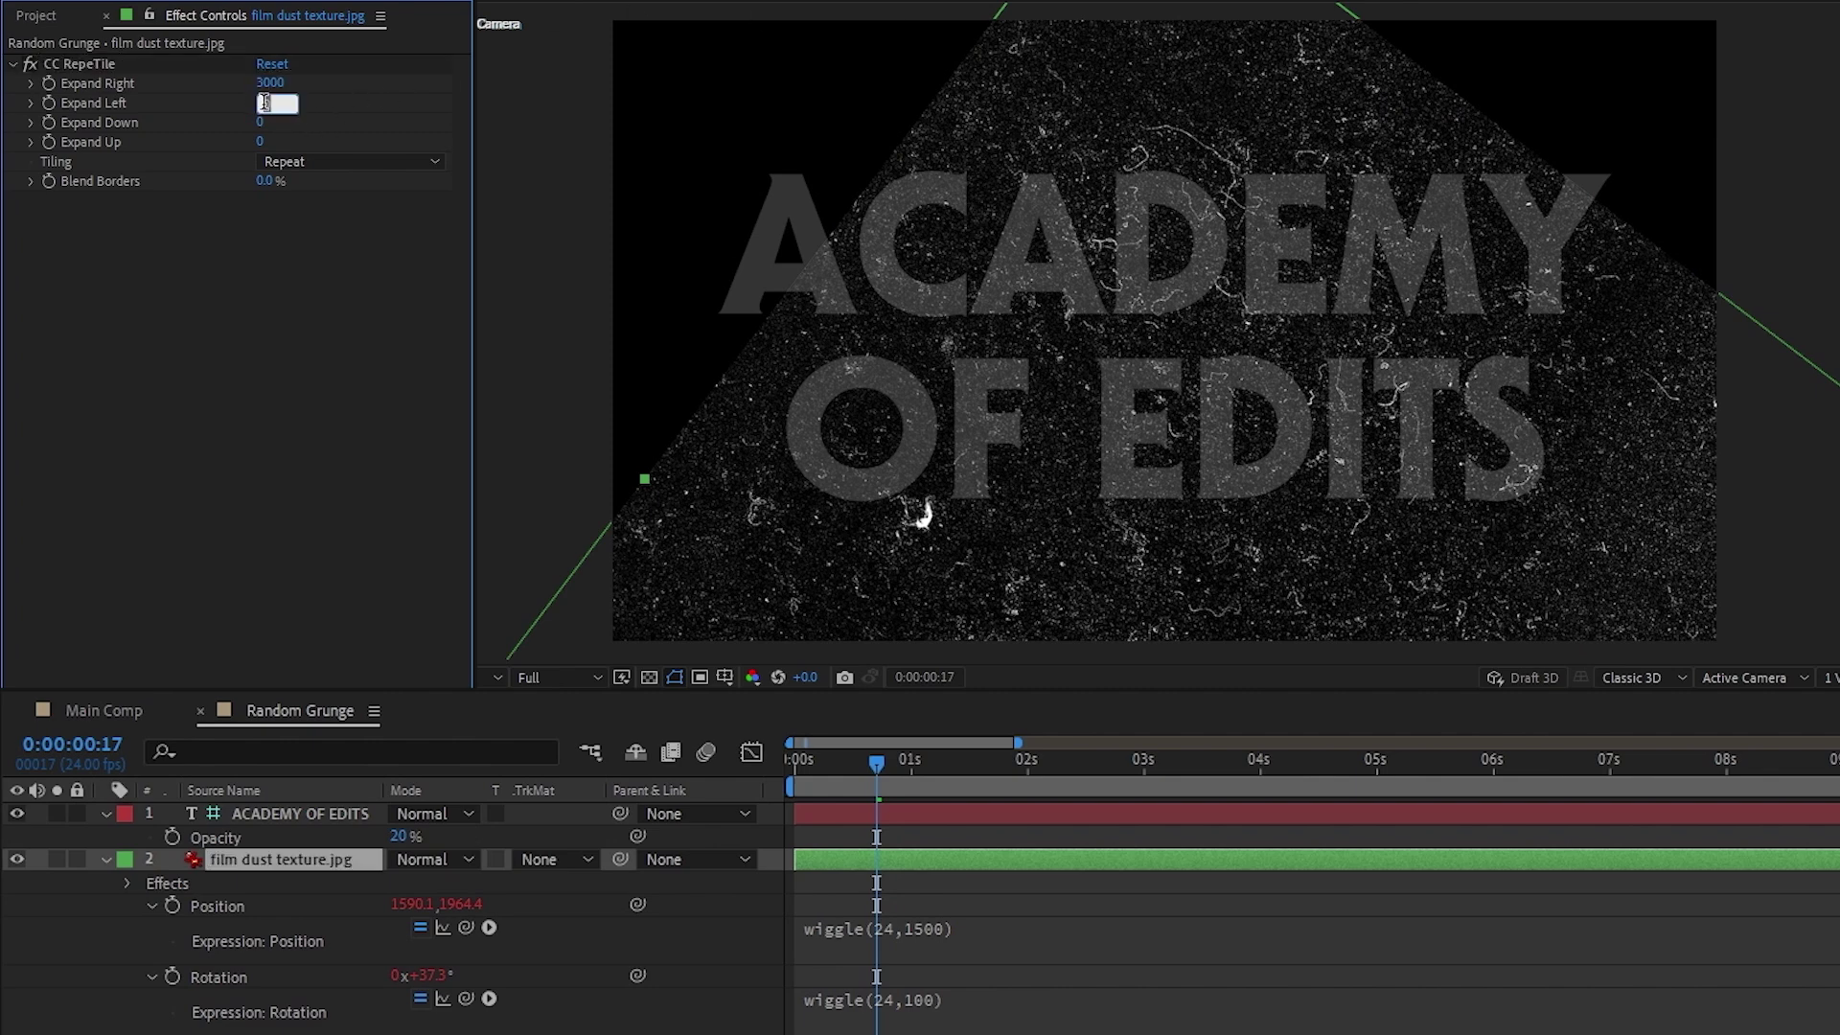
text(3000)
click(262, 122)
text(3000)
click(261, 141)
text(3000)
click(284, 230)
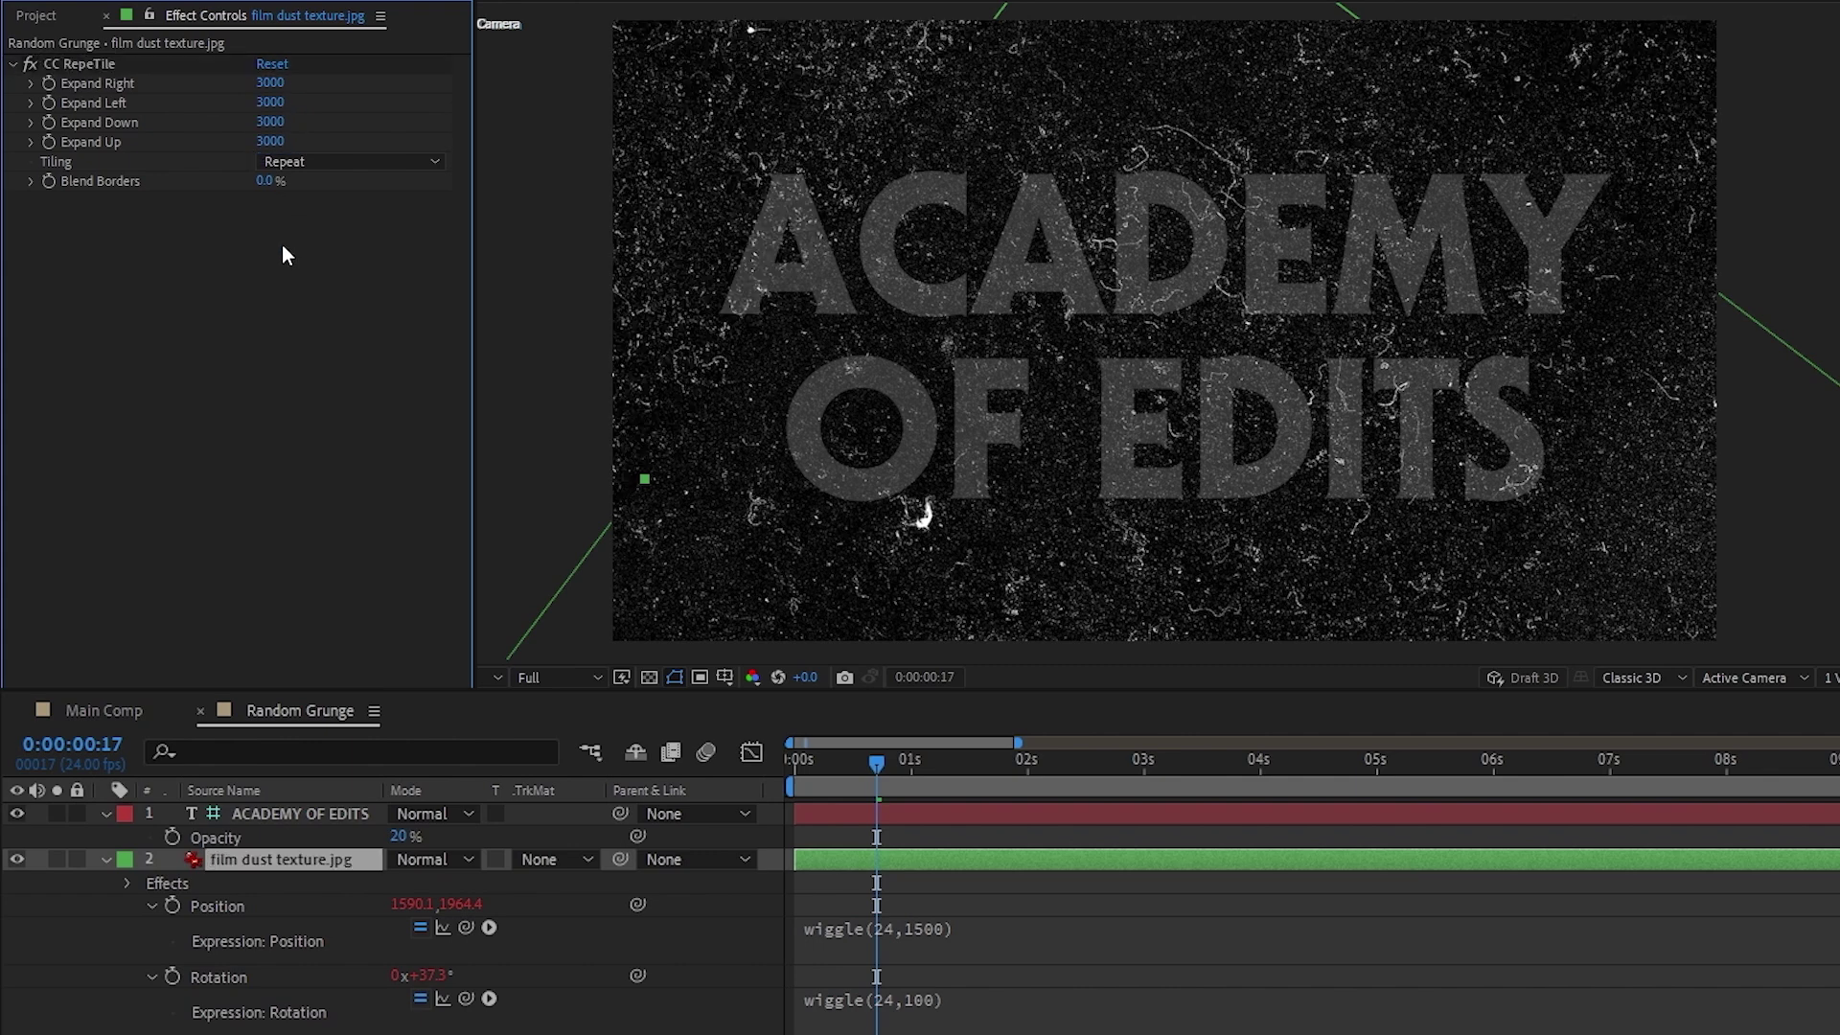
Step: Place the Random Grunge composition above all layers in Main Comp and preview the playback
click(96, 717)
click(37, 16)
drag(92, 398, 234, 813)
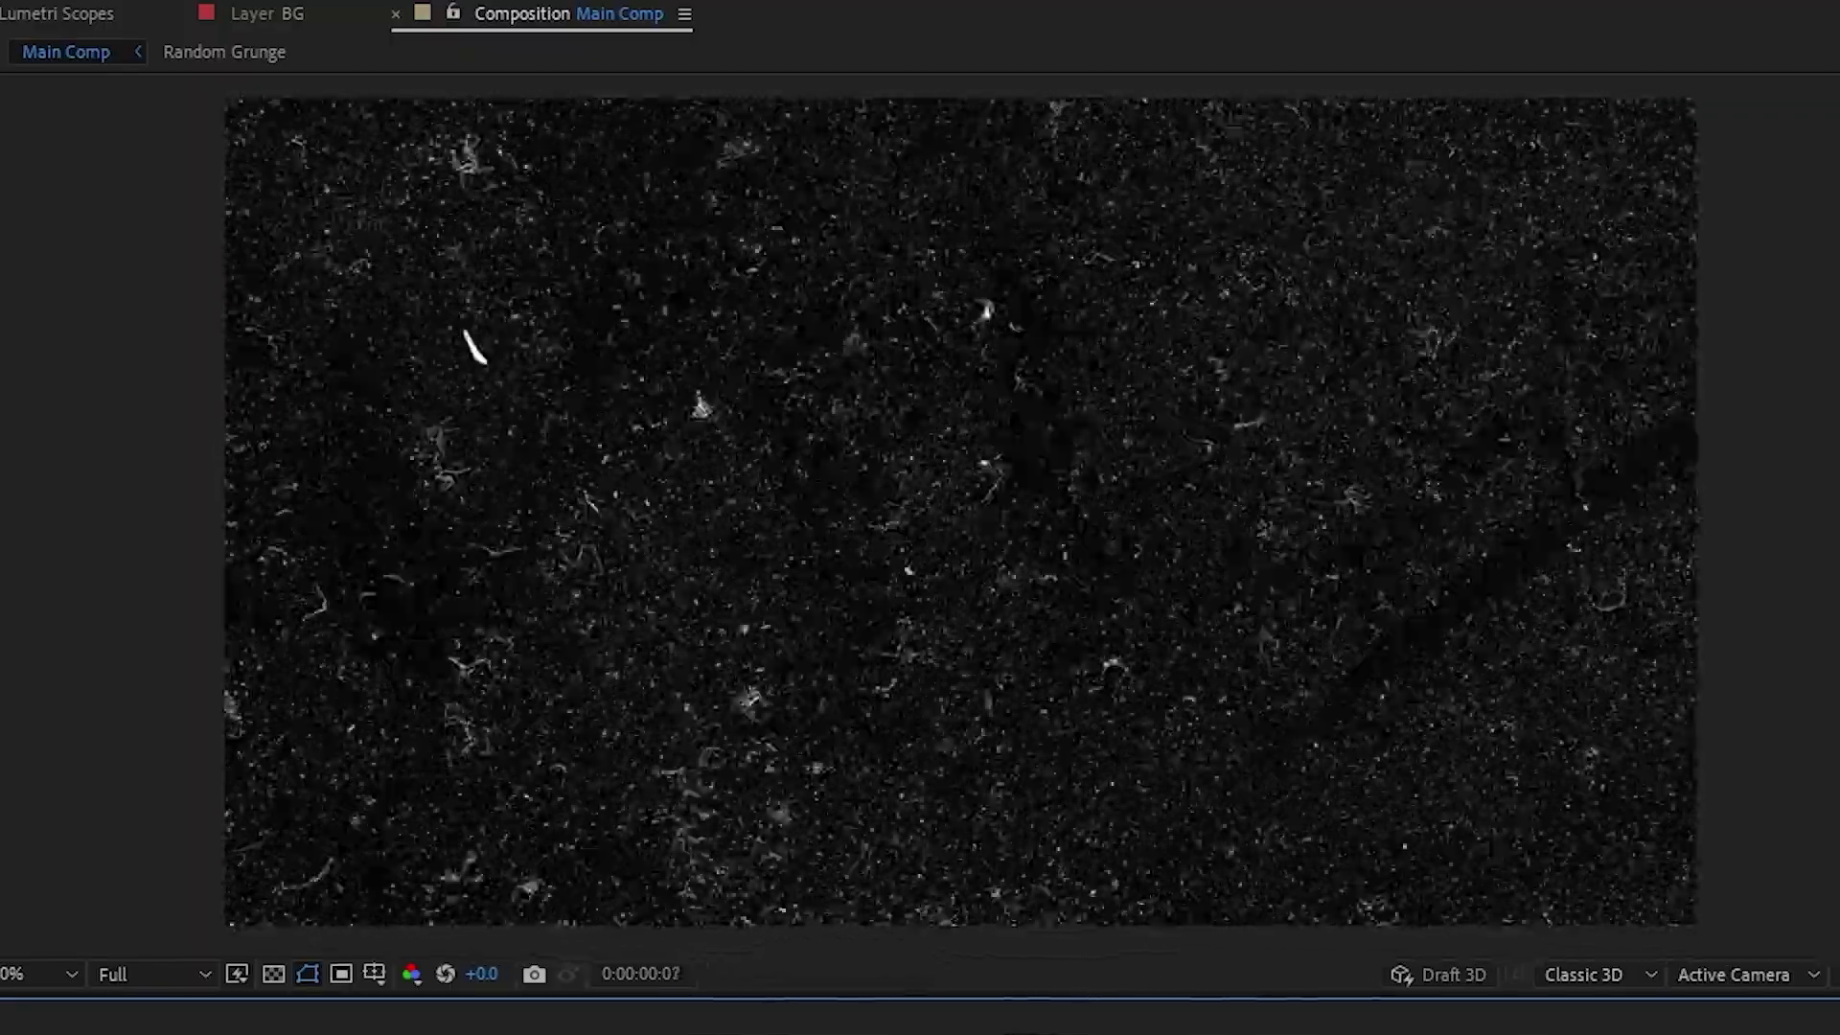
key(space)
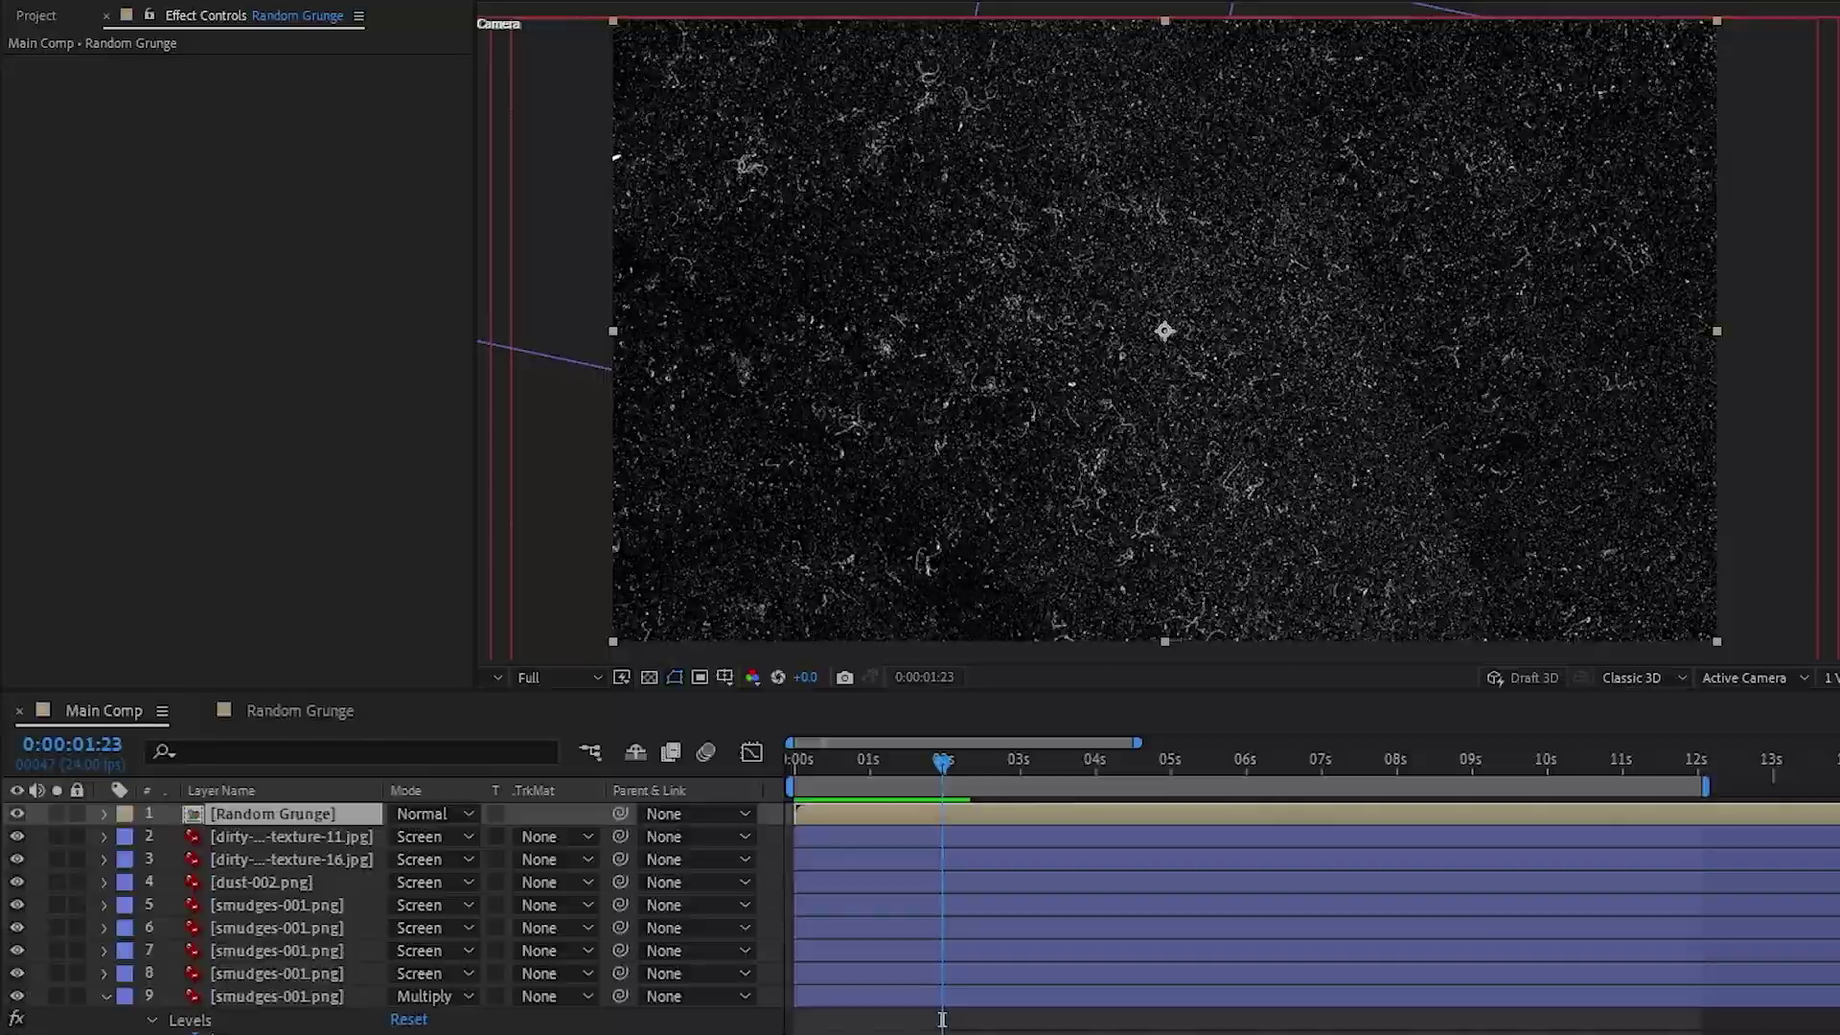
Step: Apply Posterize Time to the Random Grunge layer, set its Frame Rate to 6, and preview from the start
drag(1839, 288, 1334, 270)
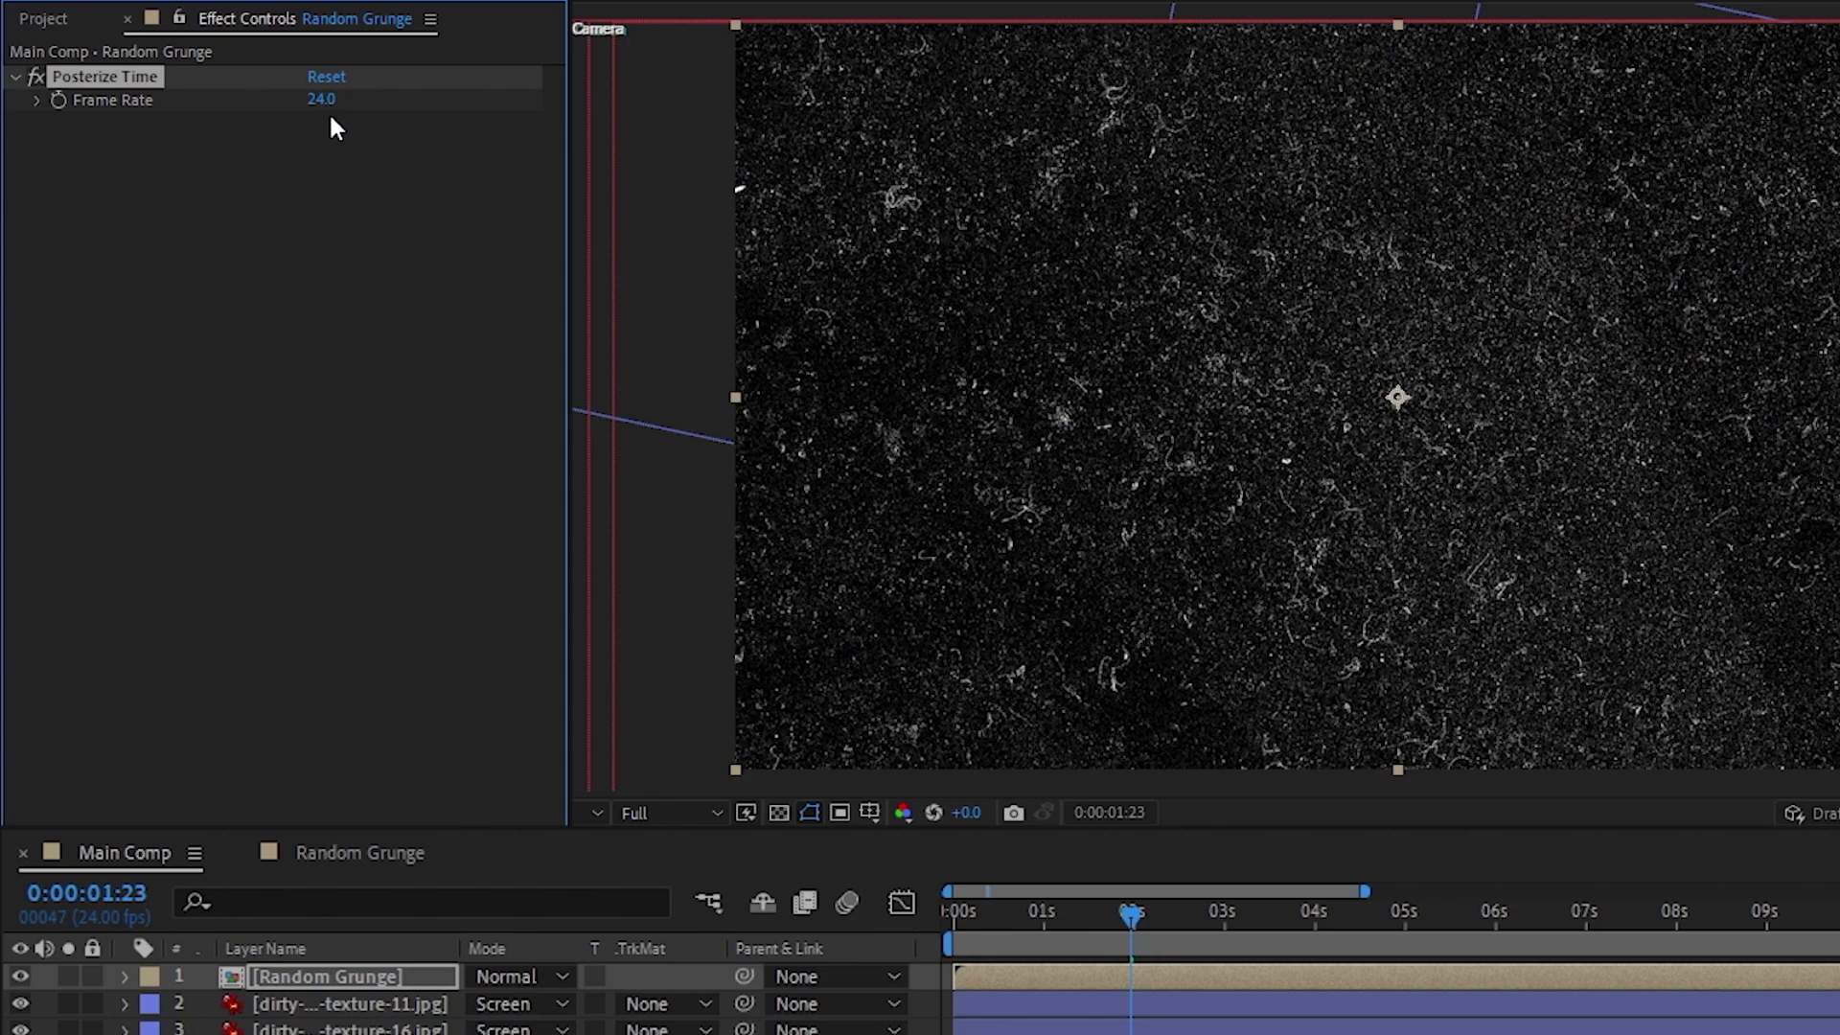
click(322, 100)
text(6)
key(Return)
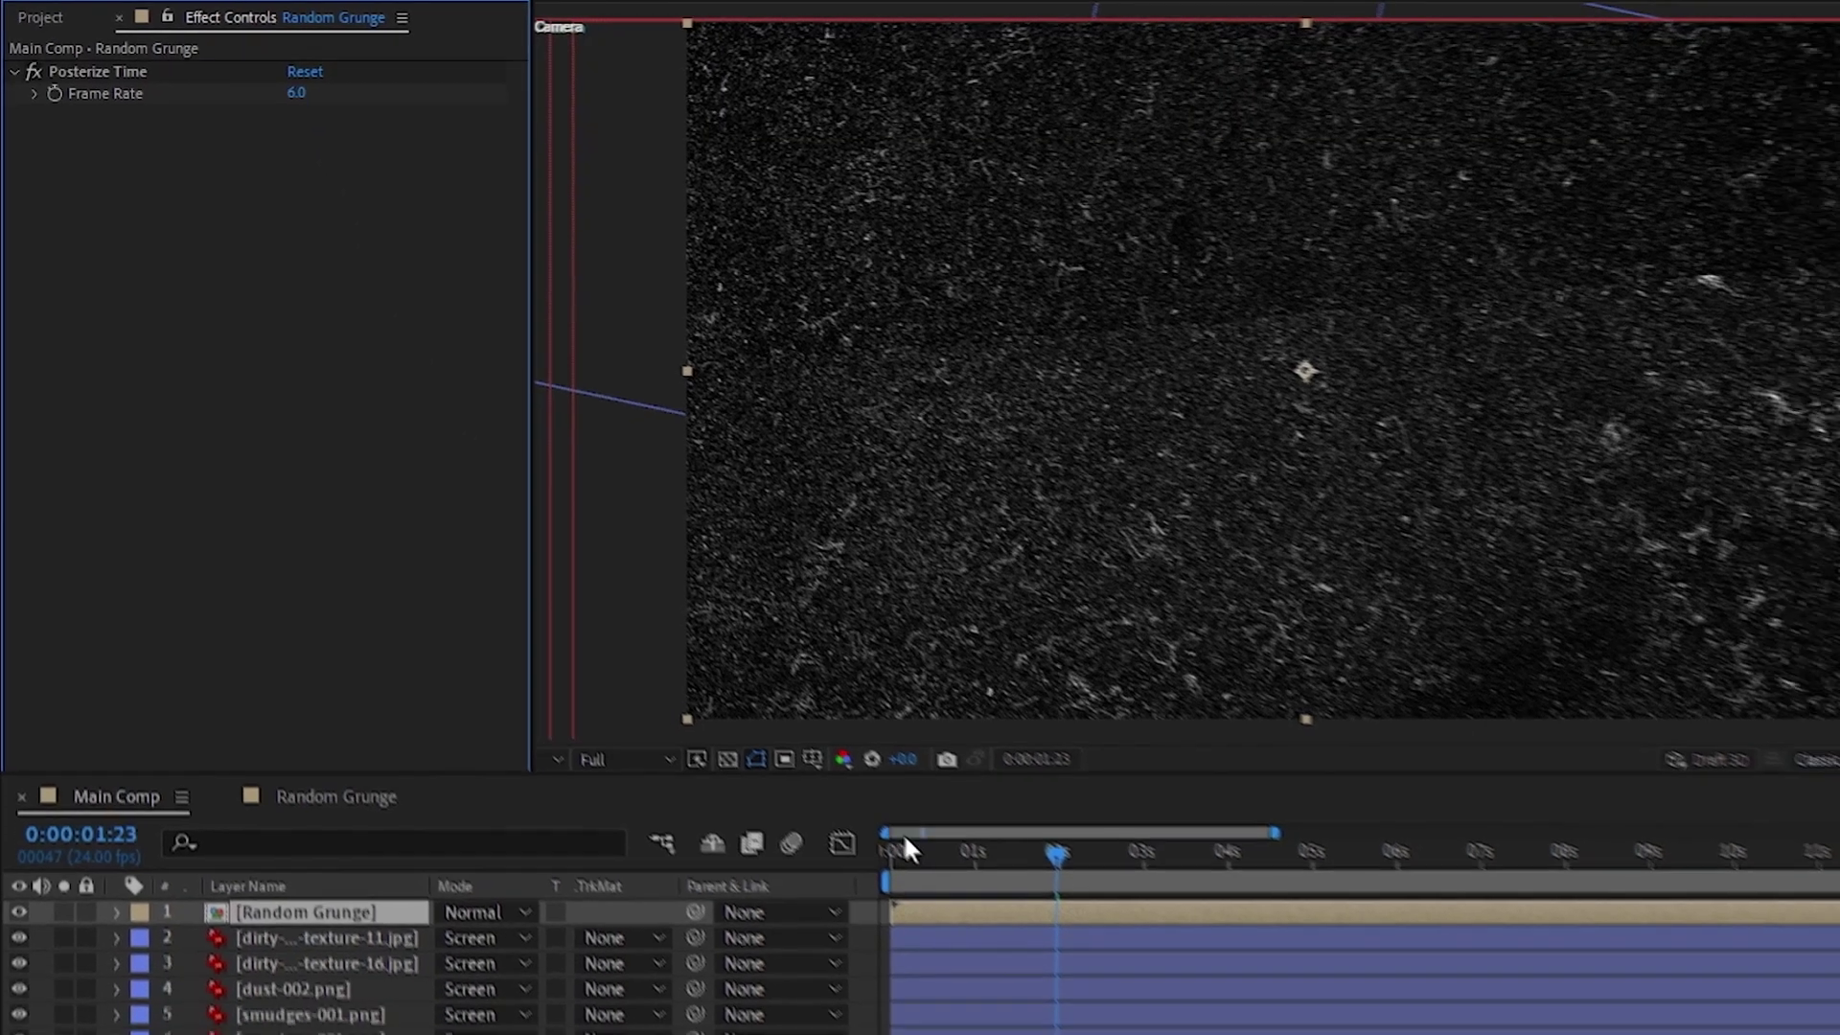
click(953, 910)
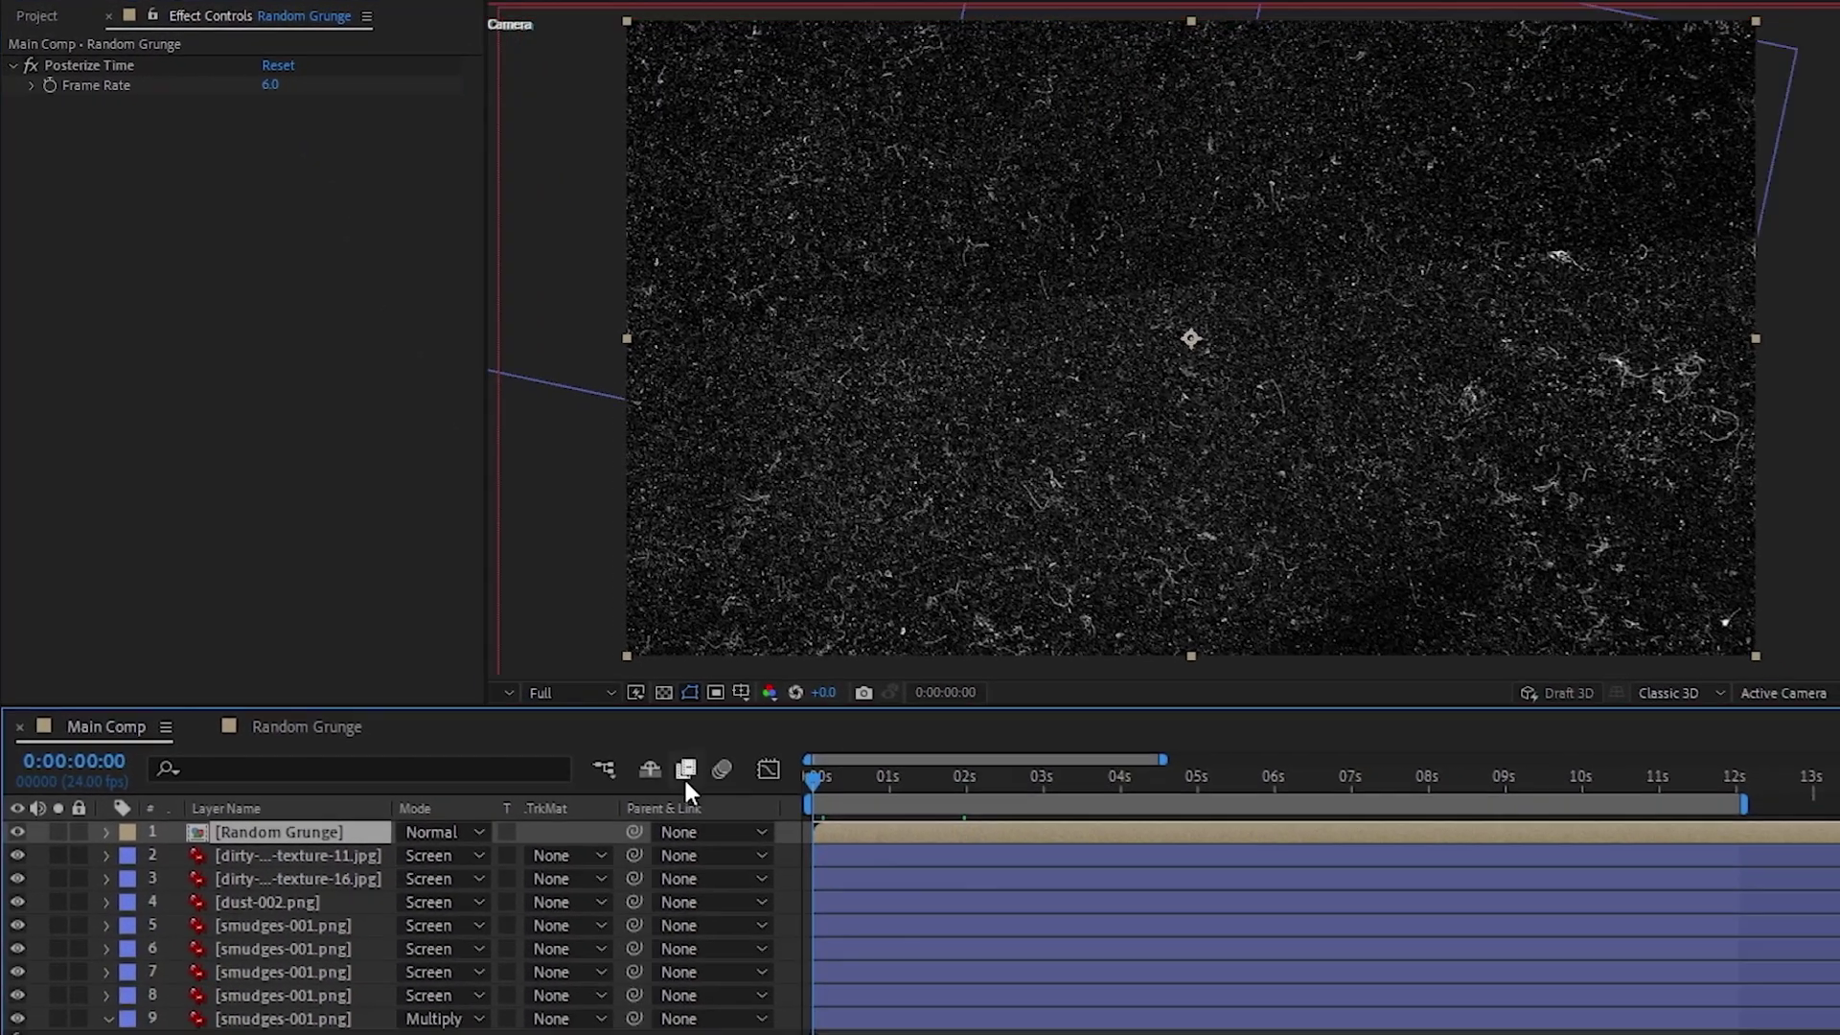
key(space)
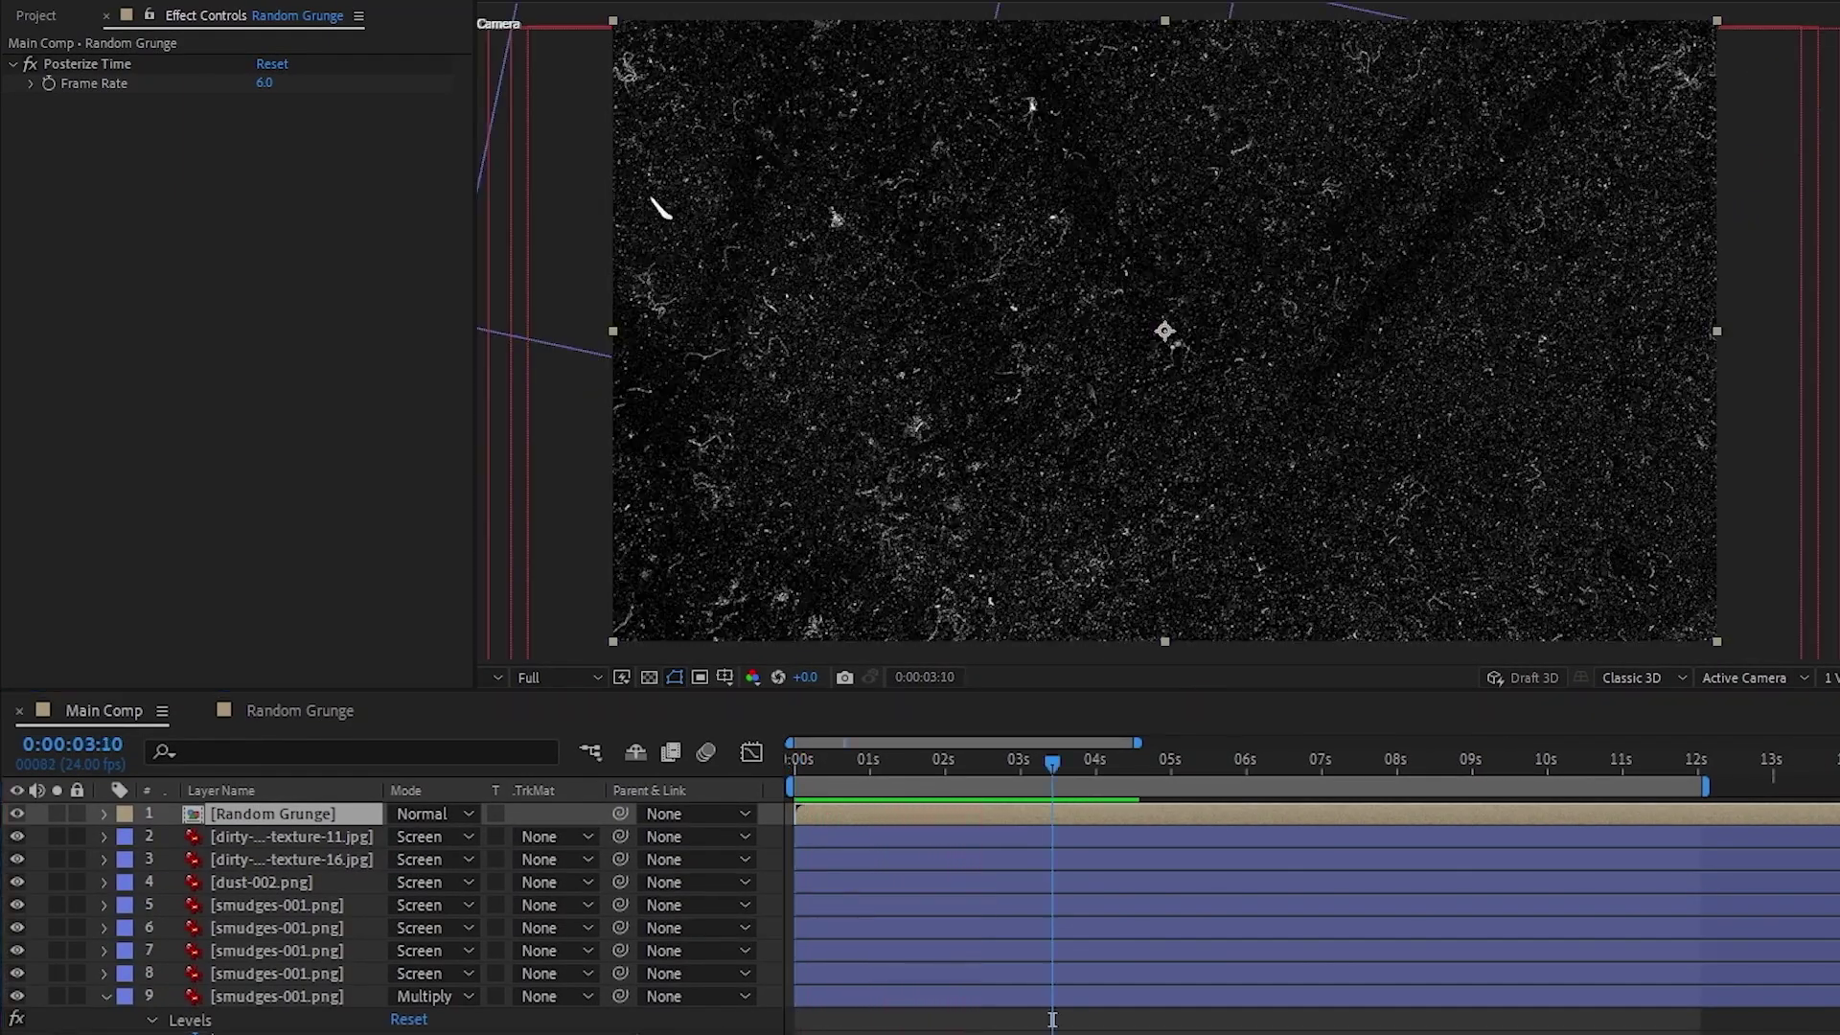
Step: Apply Invert to the Random Grunge layer and set its blending mode to Multiply
drag(1839, 307, 1366, 306)
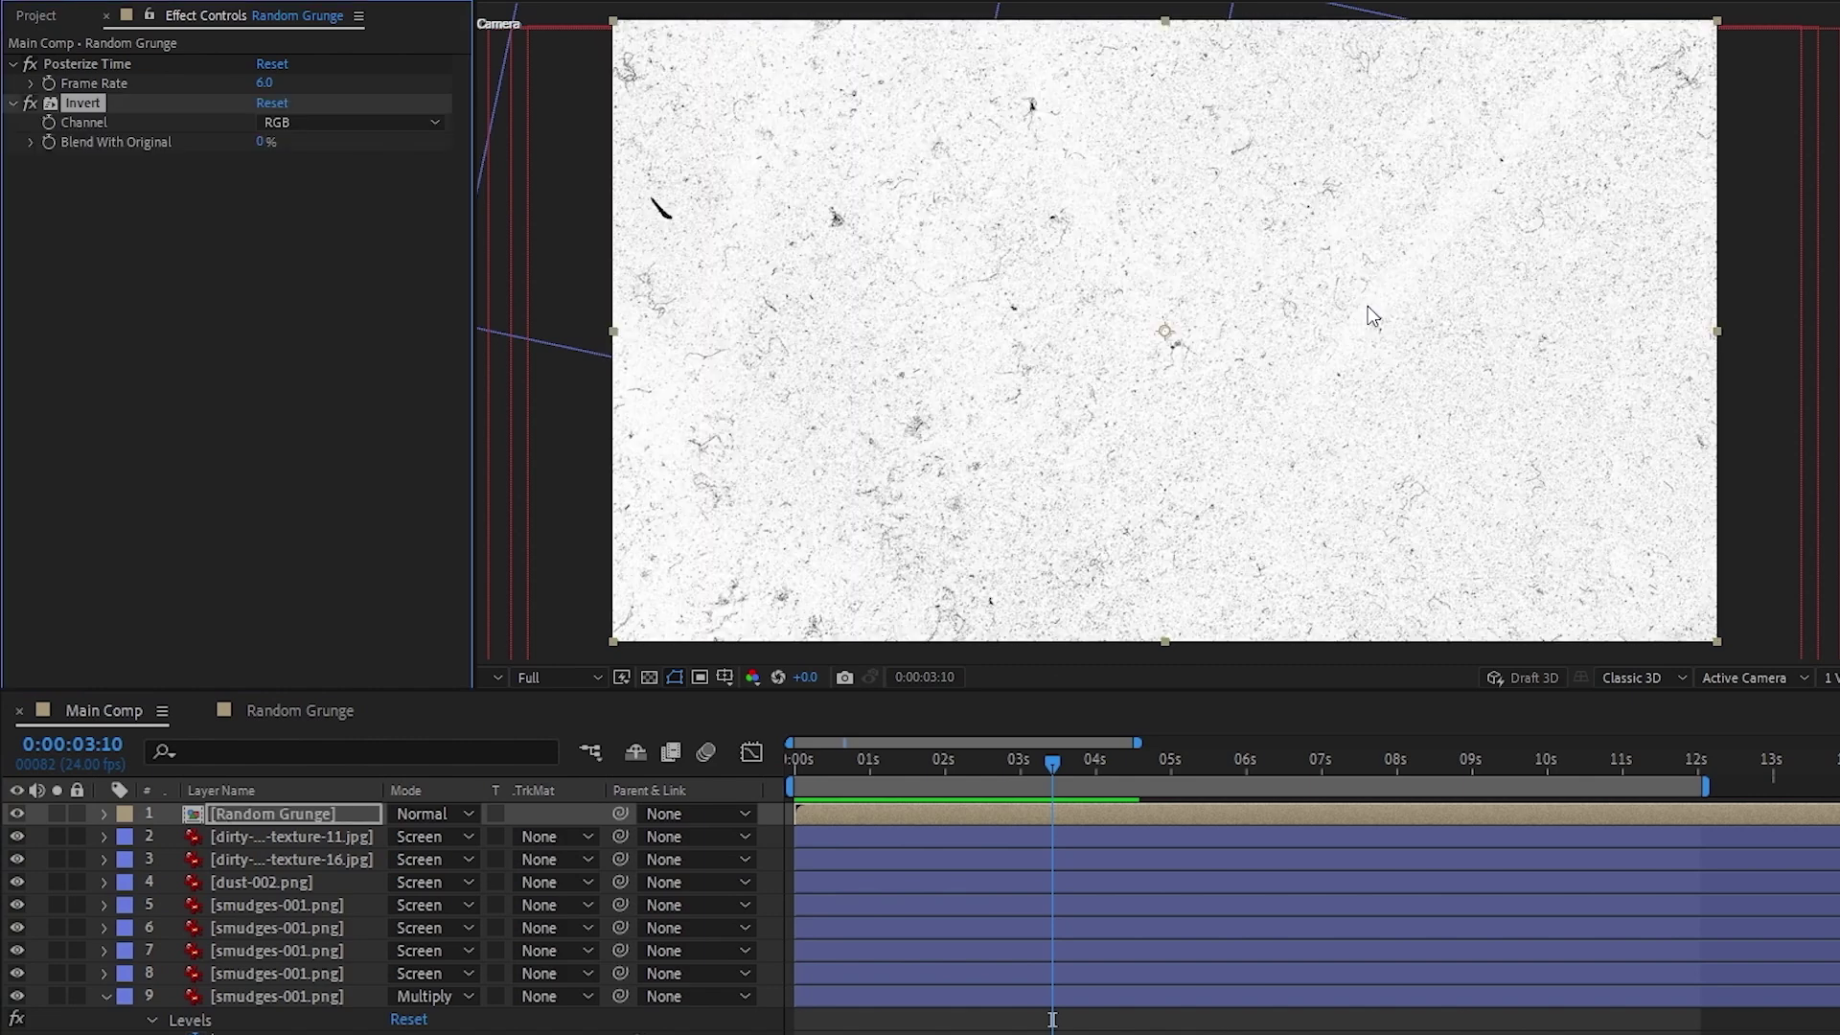
click(426, 813)
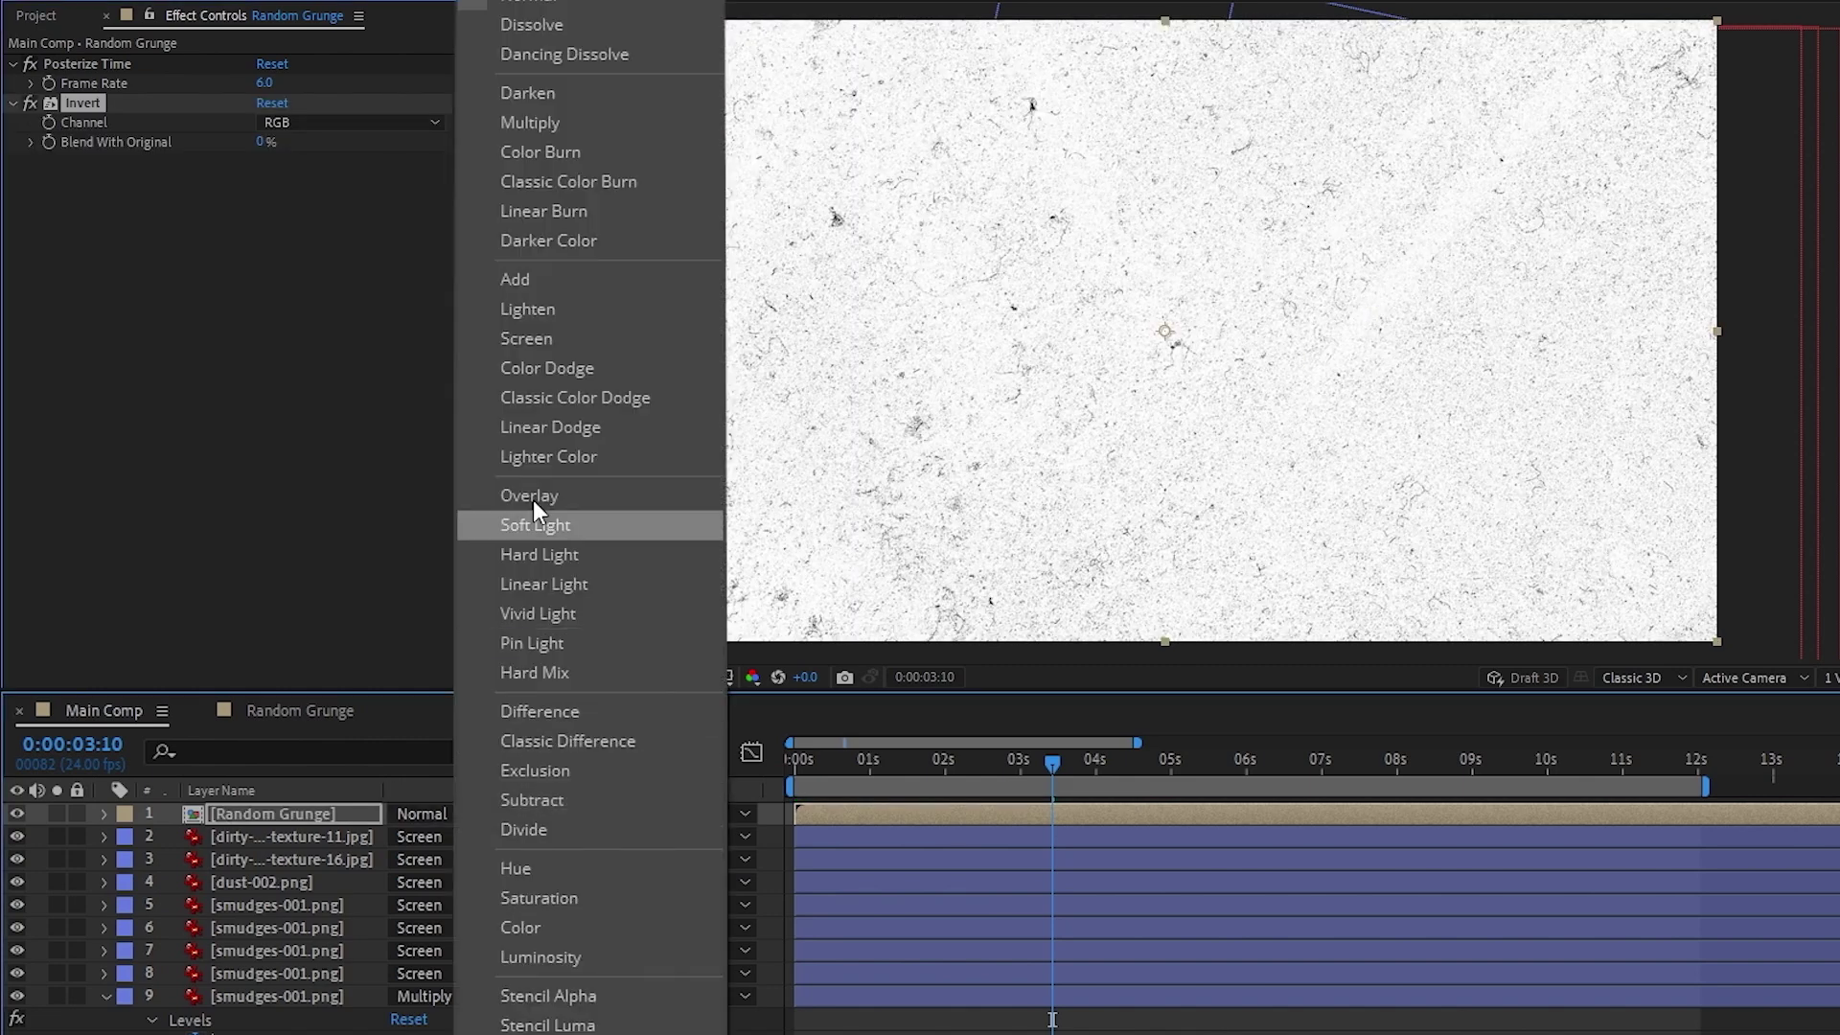
click(595, 123)
Step: Apply Levels to the Random Grunge layer with Input White at 166 and Output Black at 71
drag(640, 235, 192, 301)
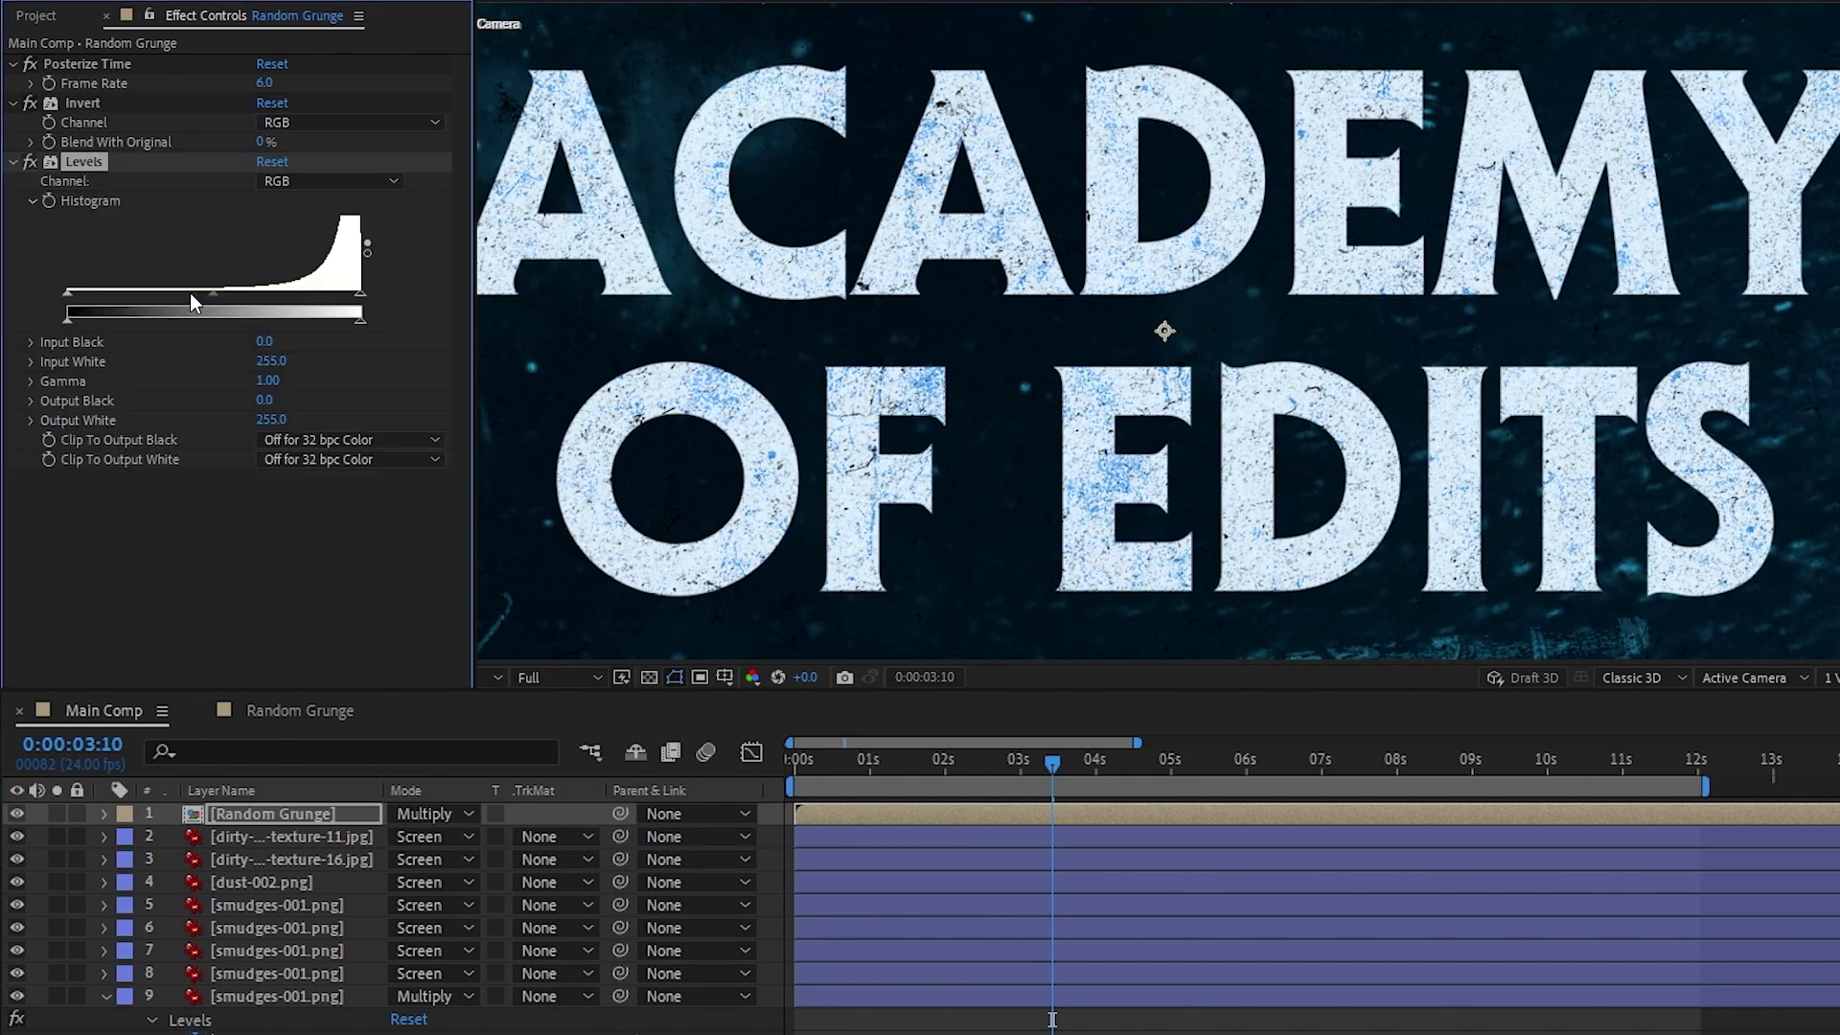
drag(361, 293, 295, 297)
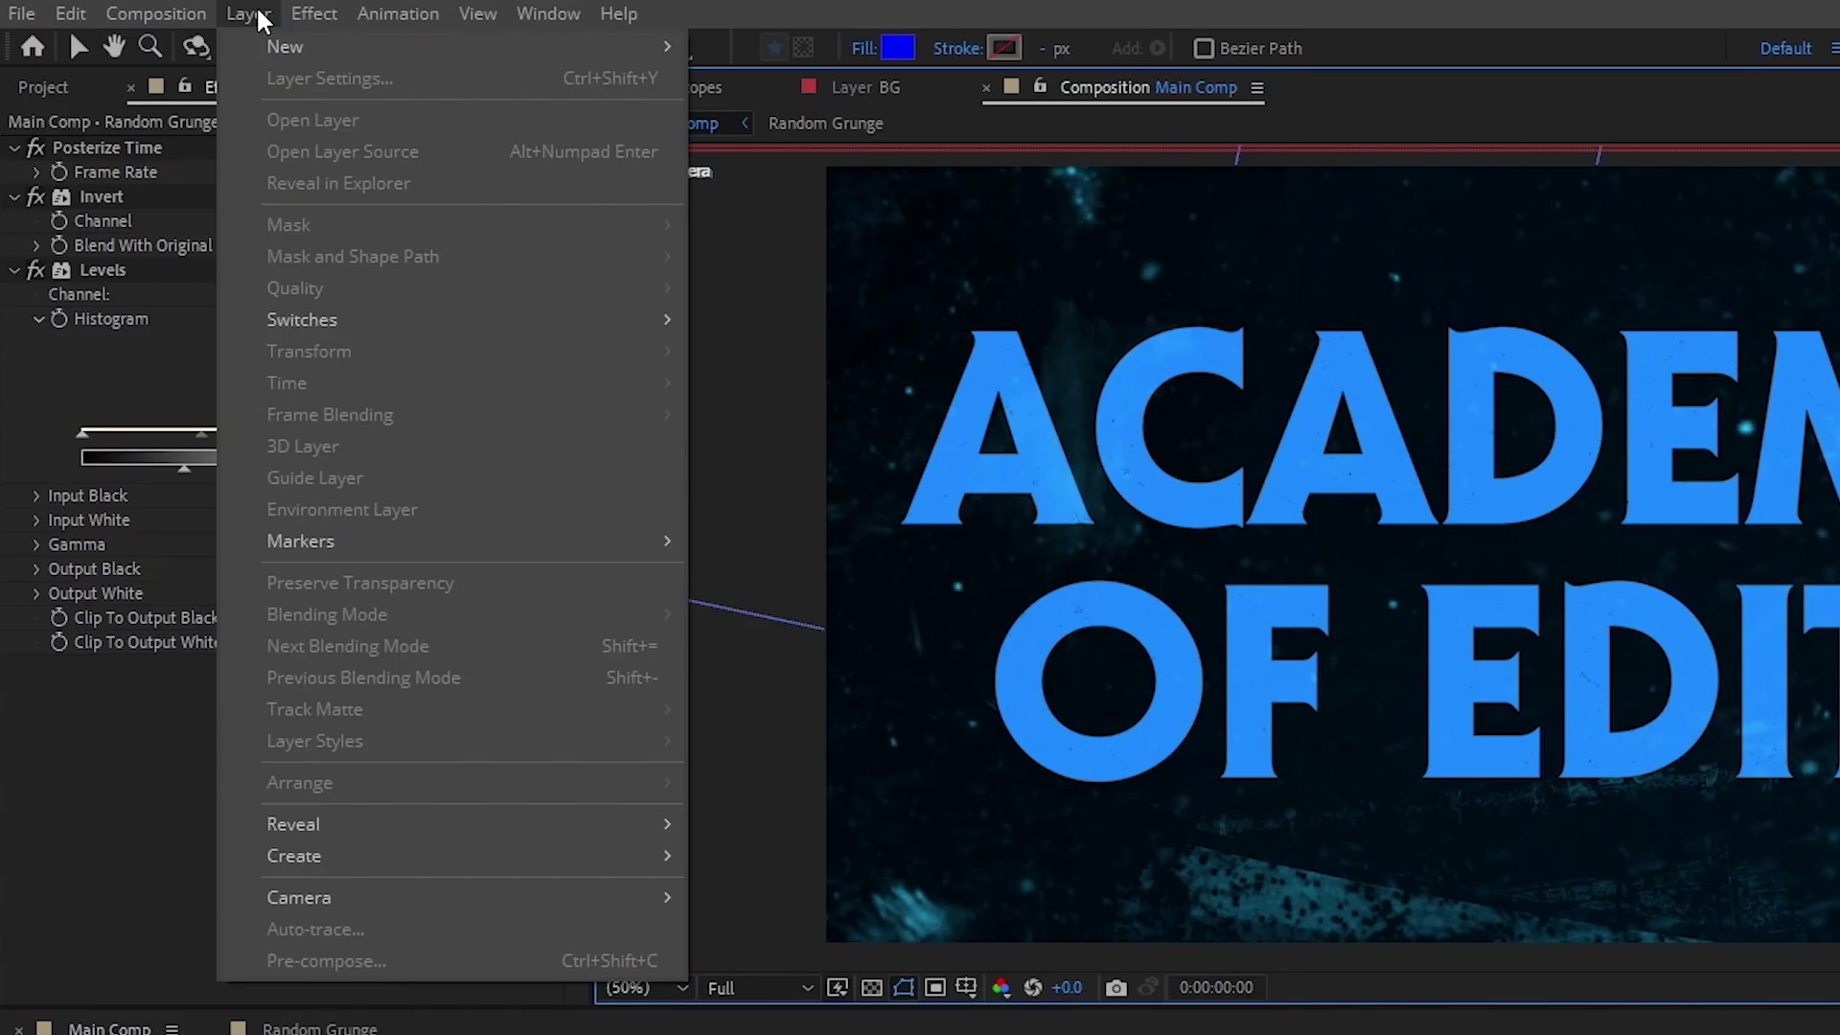
Step: Create an adjustment layer with Add Grain set to Final Output, Intensity 0.5, Size 0.5 and Softness 2, and preview the grain
mouse_move(273, 50)
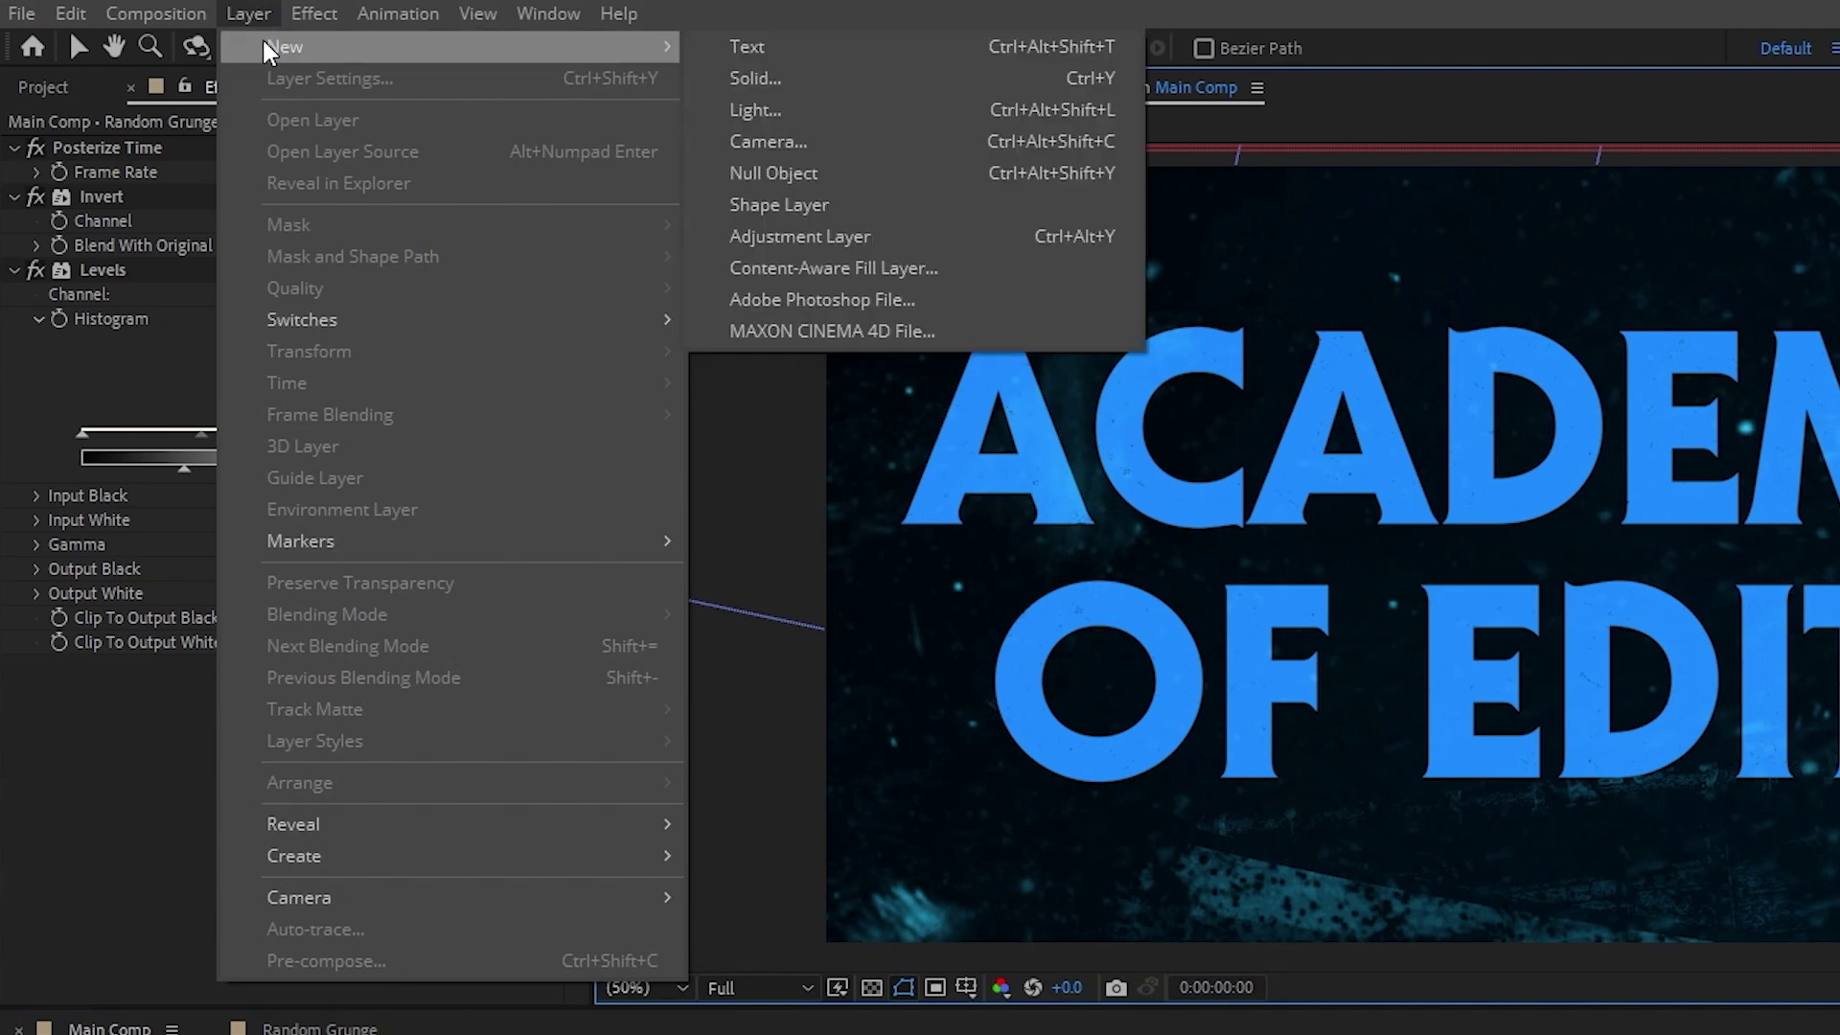
click(829, 230)
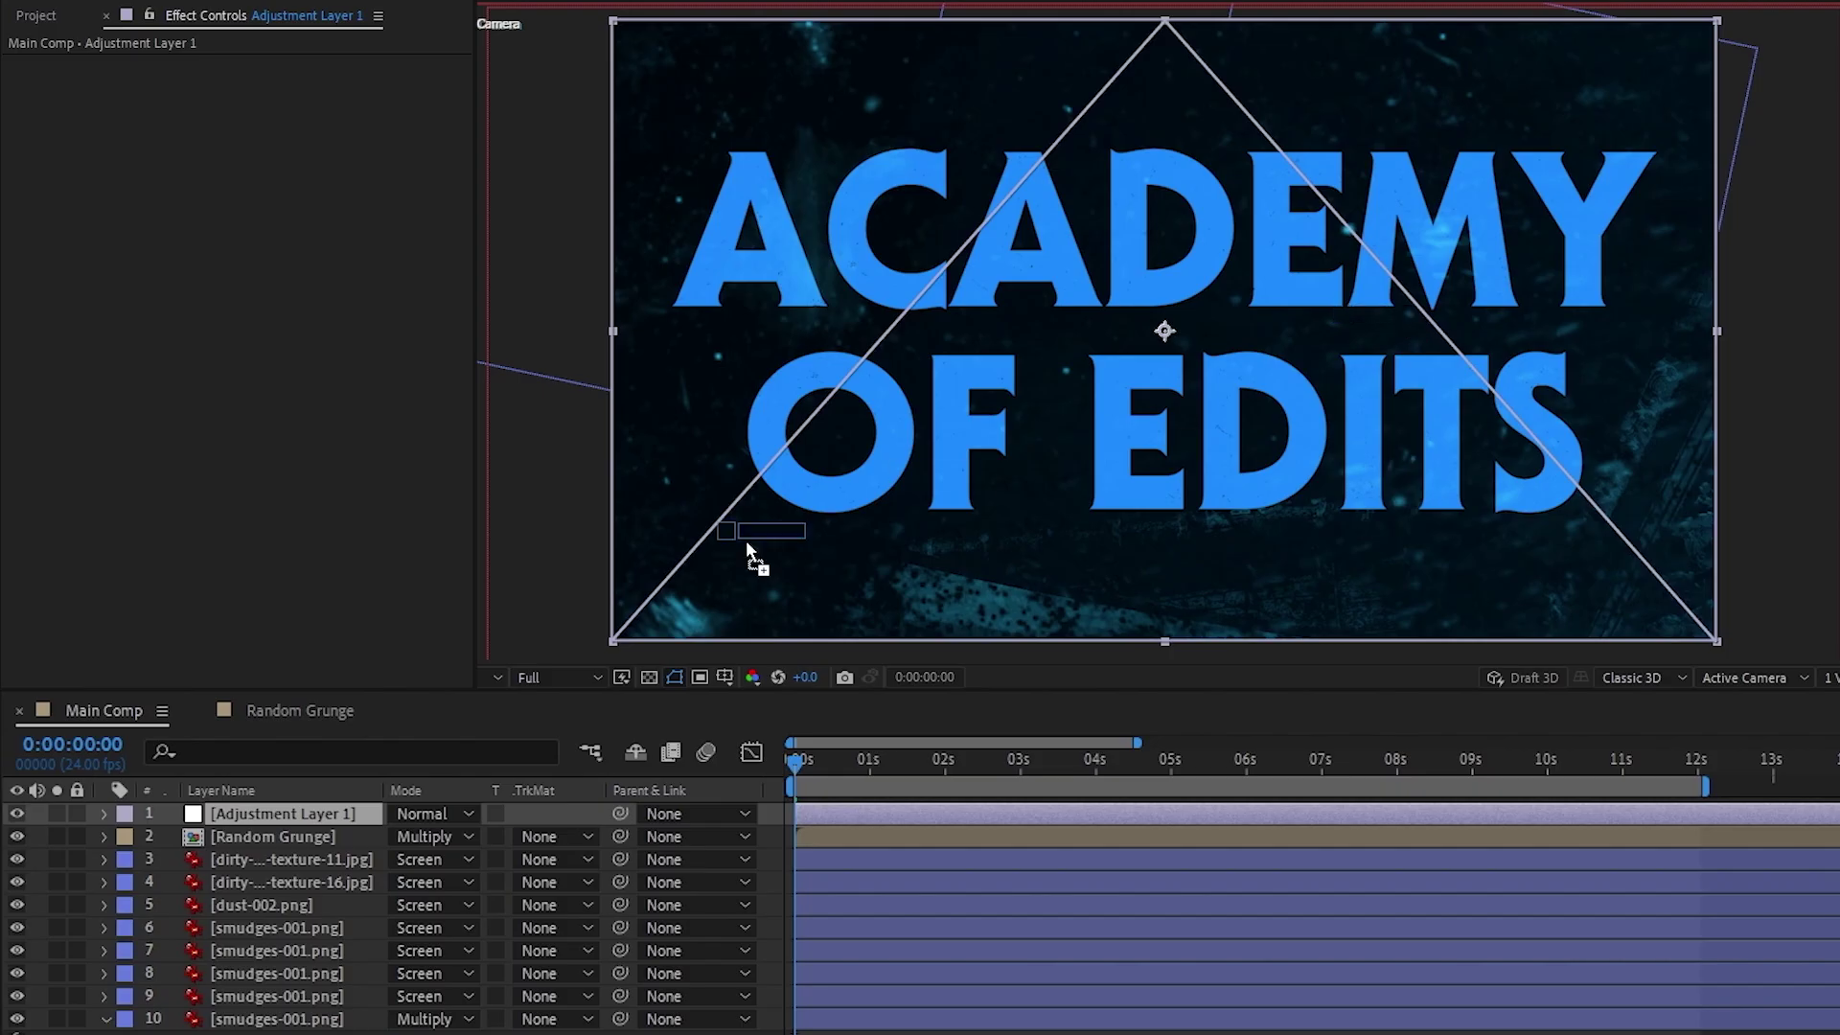
drag(746, 539, 278, 810)
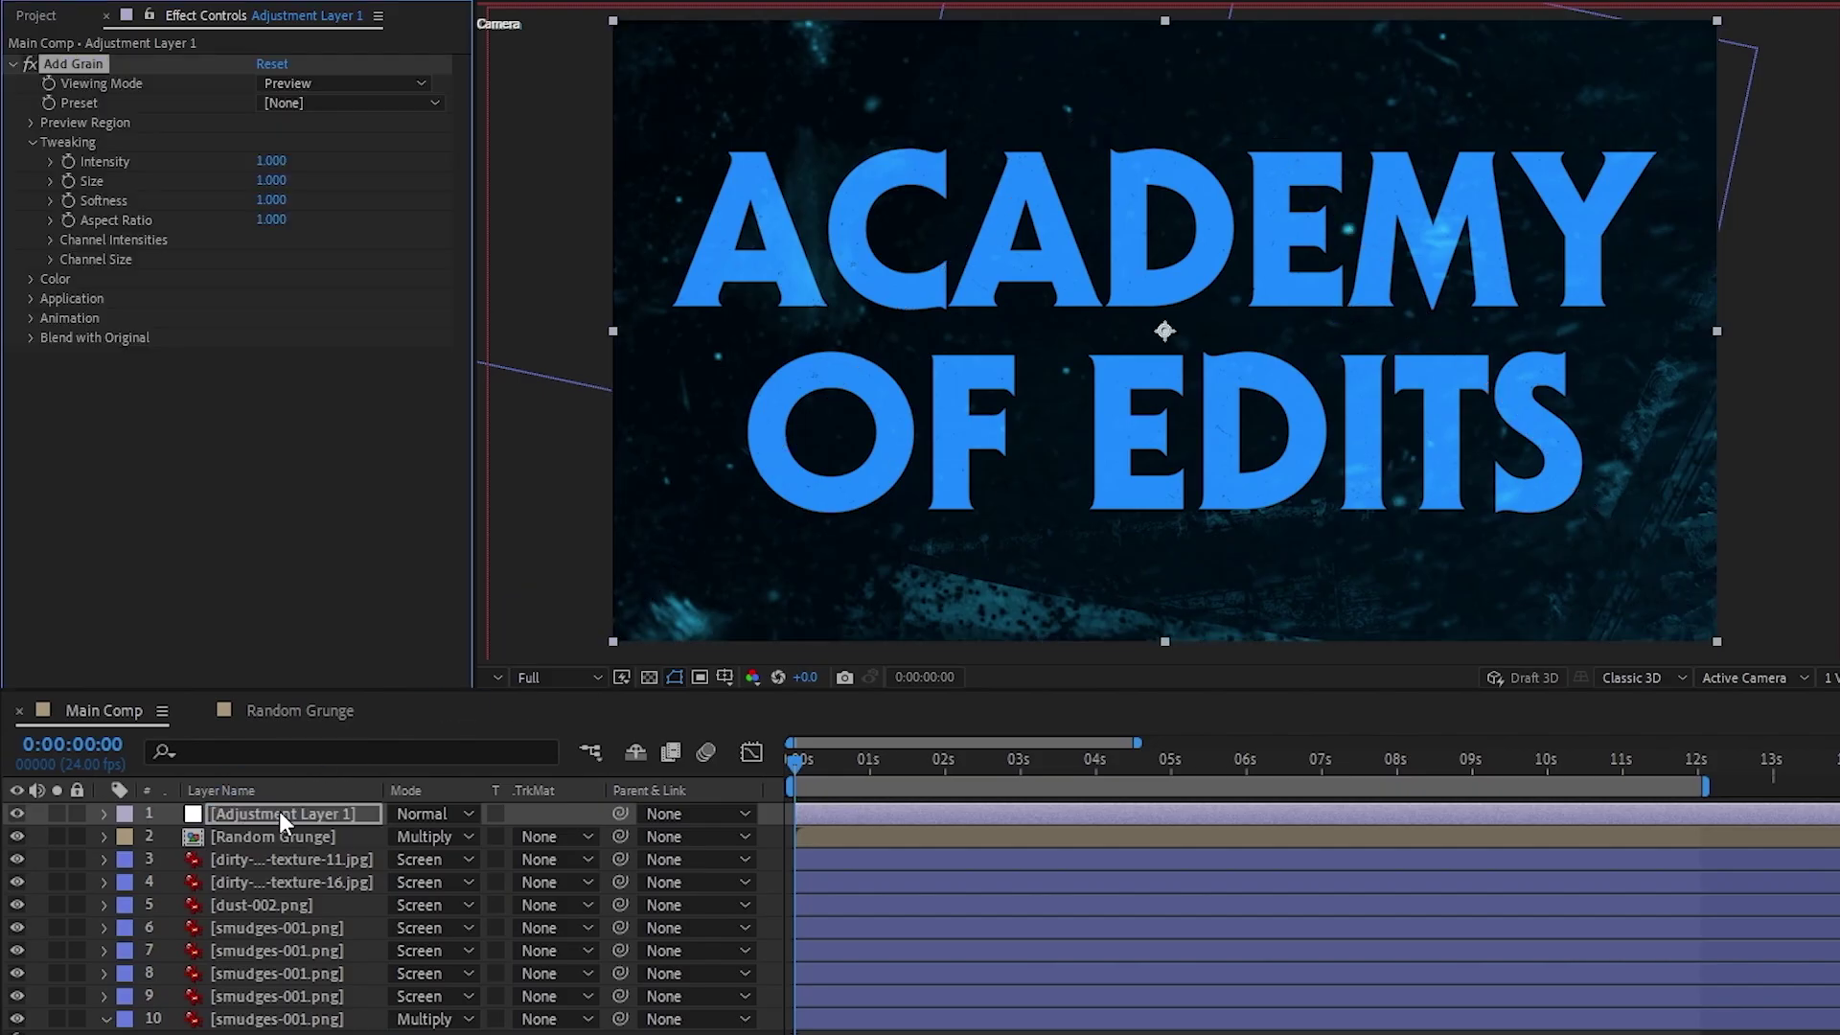
click(358, 83)
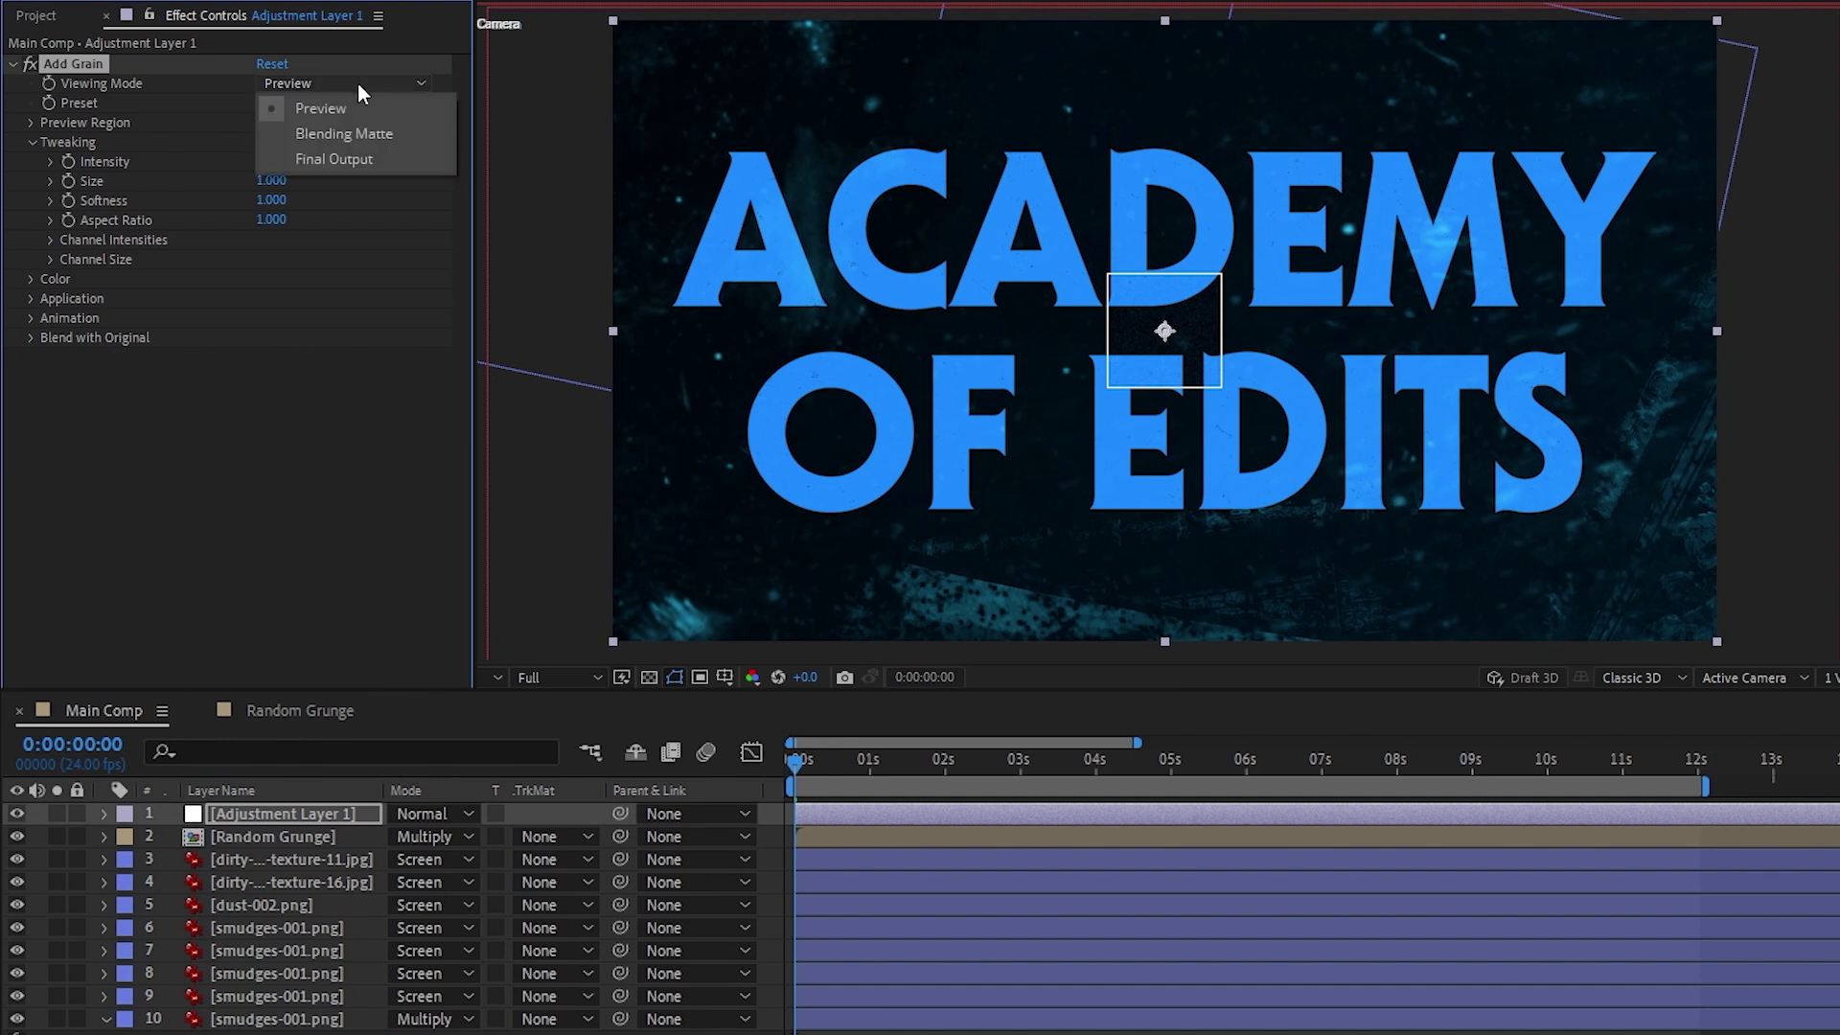
click(359, 155)
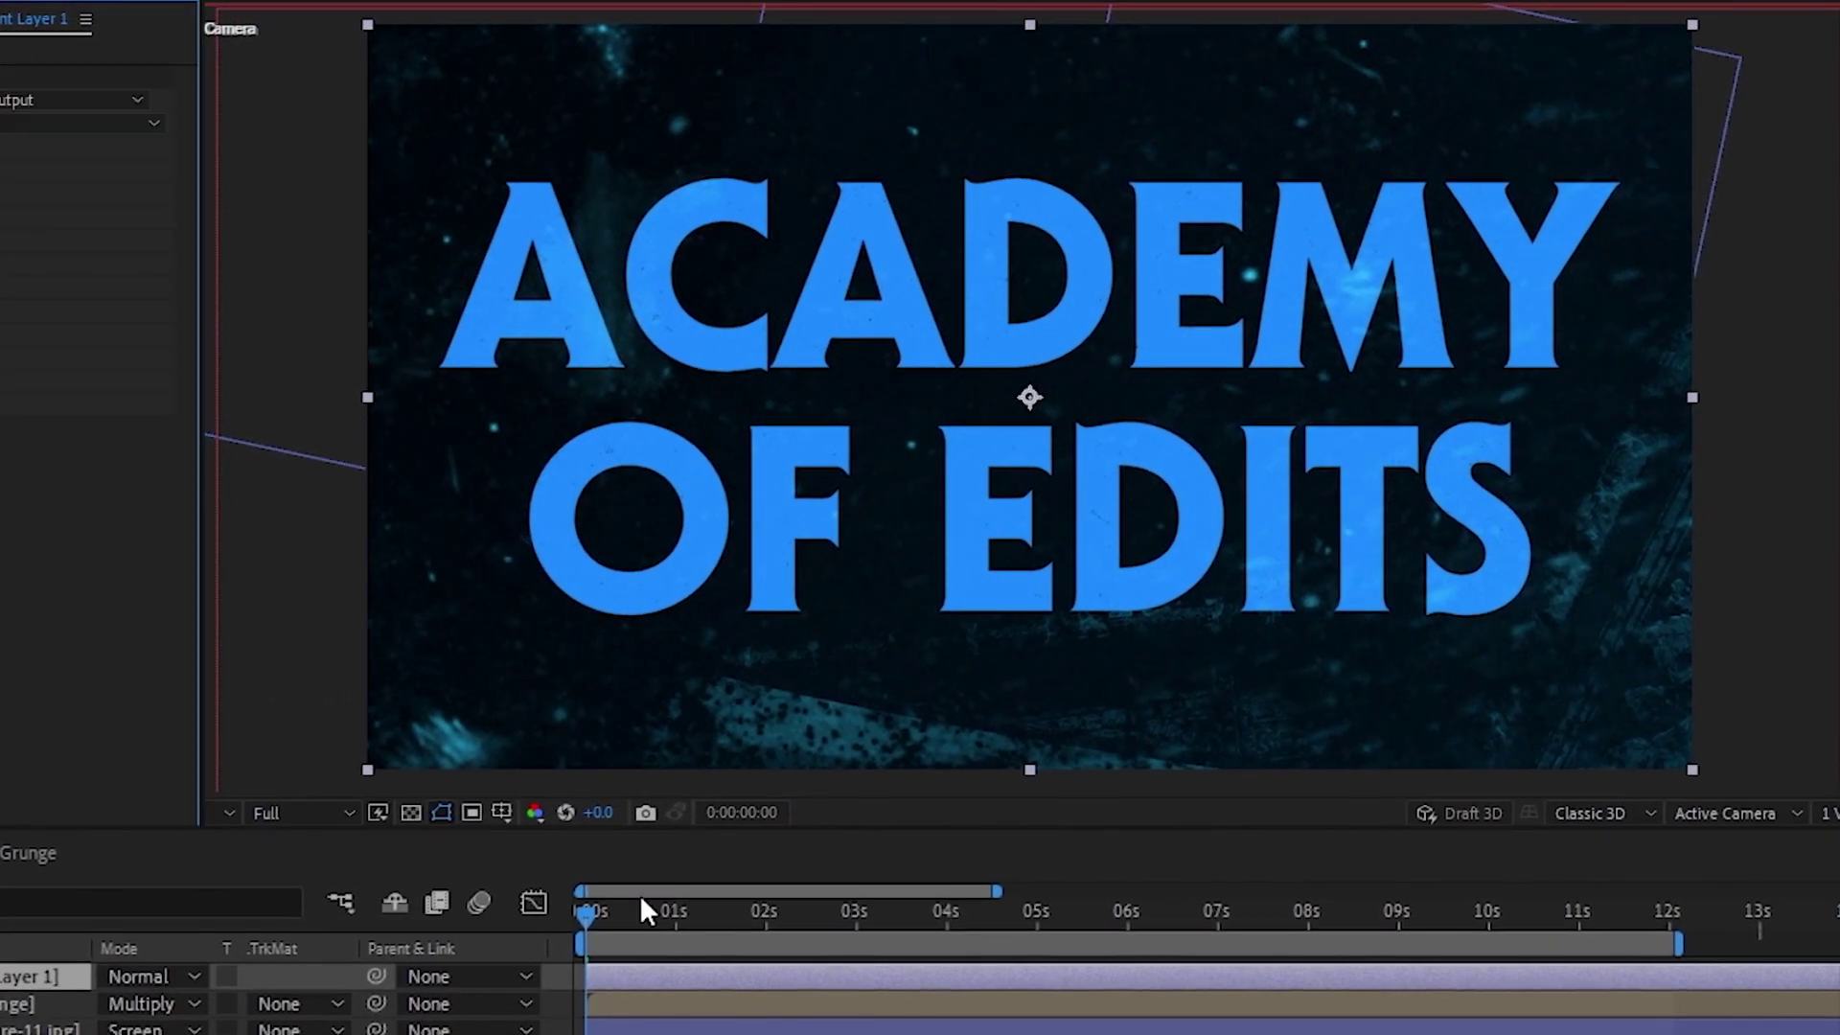
key(space)
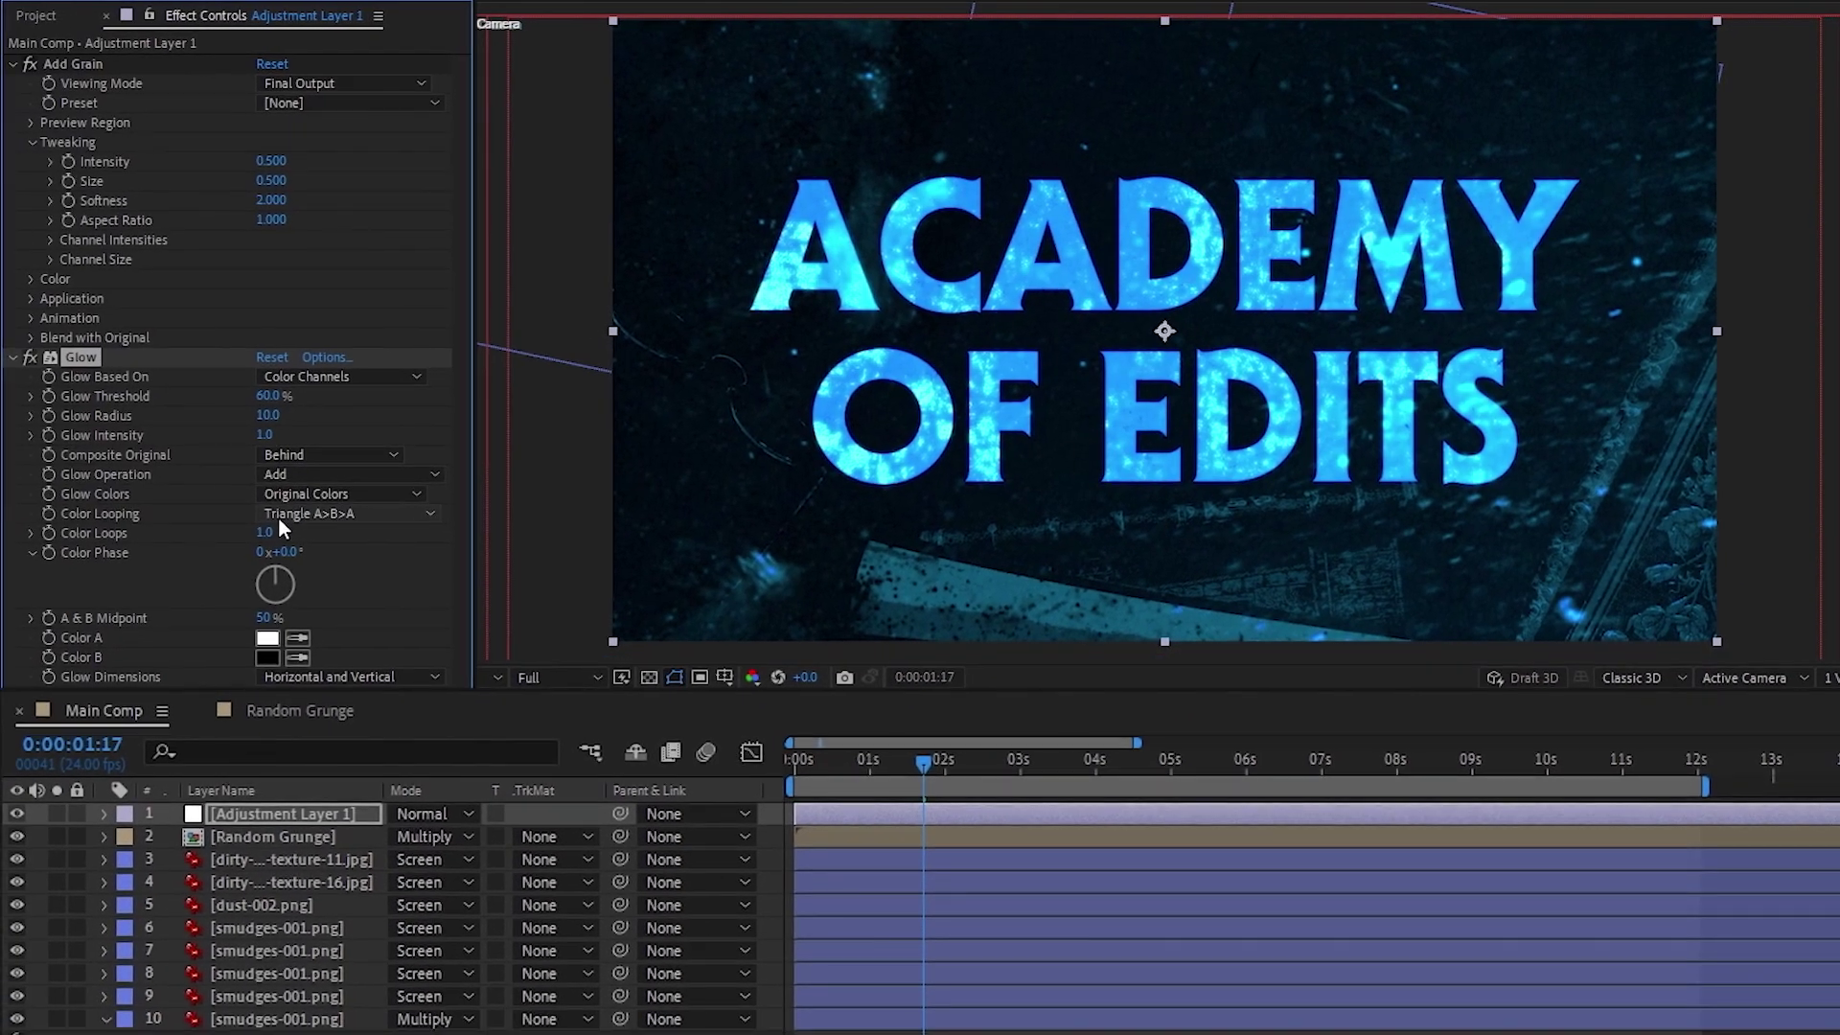
Step: Apply Glow to the adjustment layer using A & B Colors, with the same blue (hue 212°, saturation 89%) for Color A and Color B
click(308, 493)
click(335, 543)
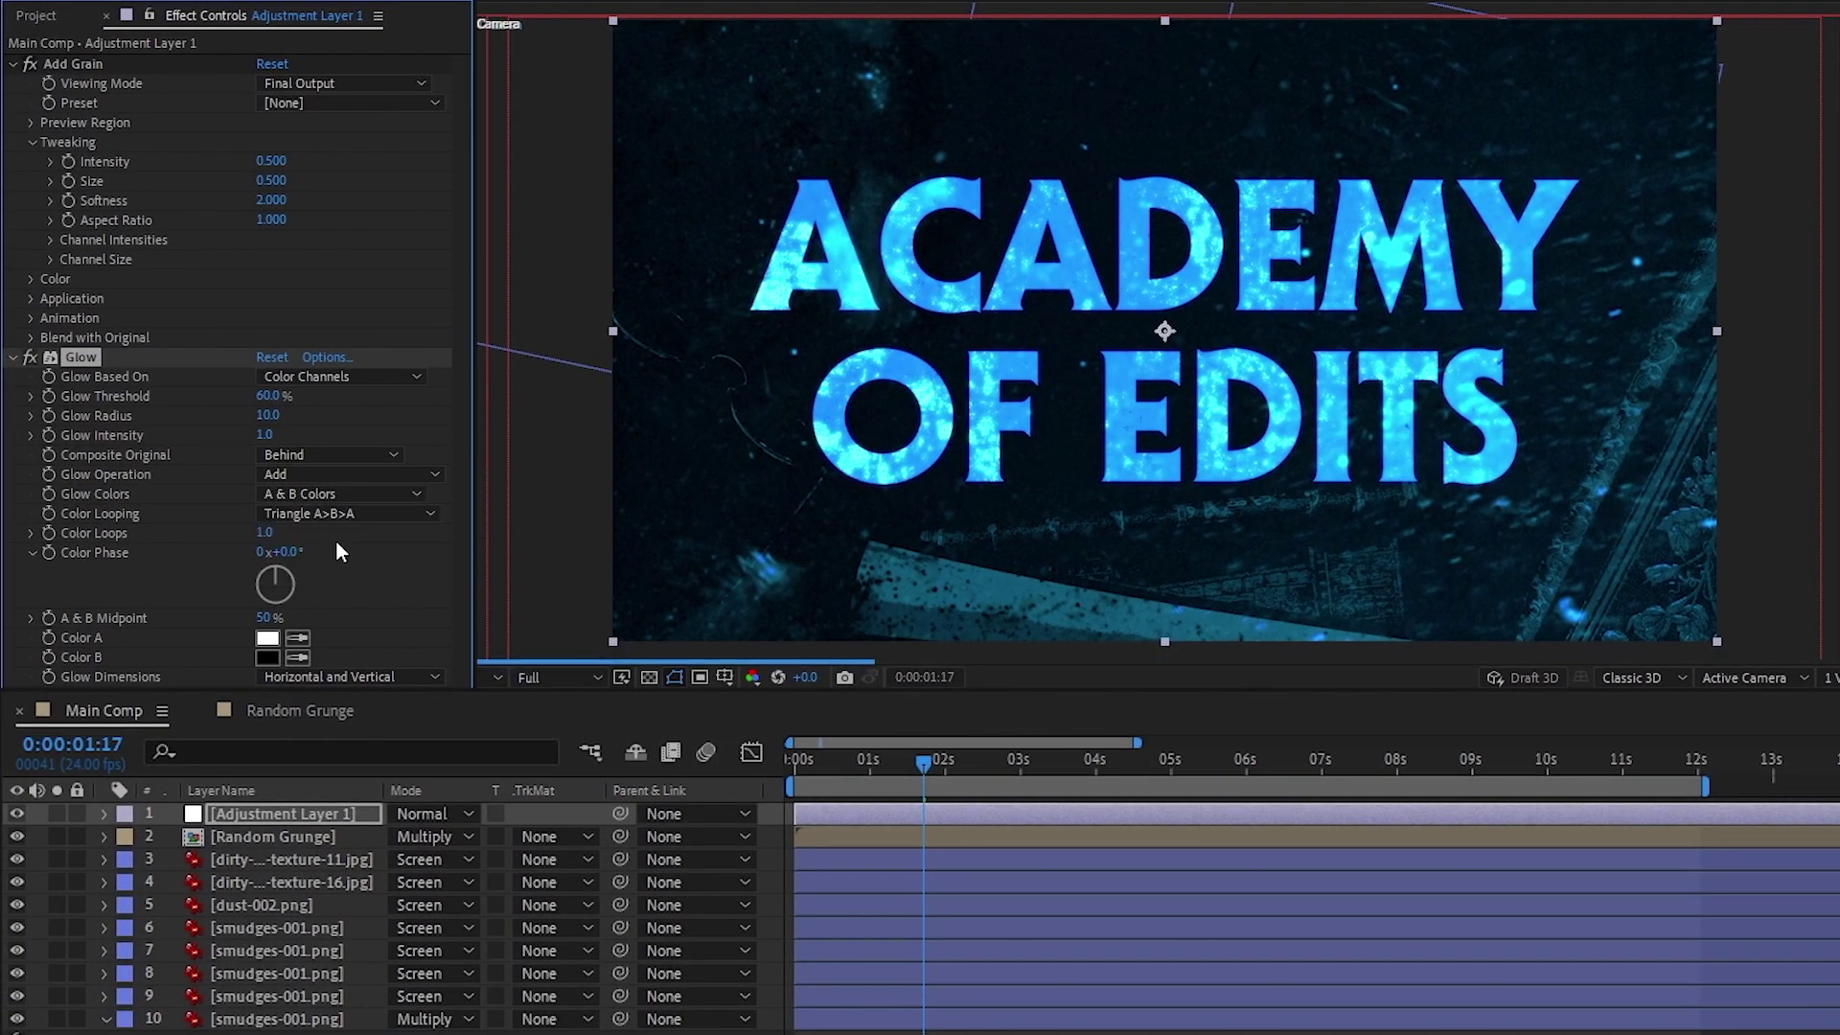
click(267, 637)
click(1461, 920)
click(1365, 792)
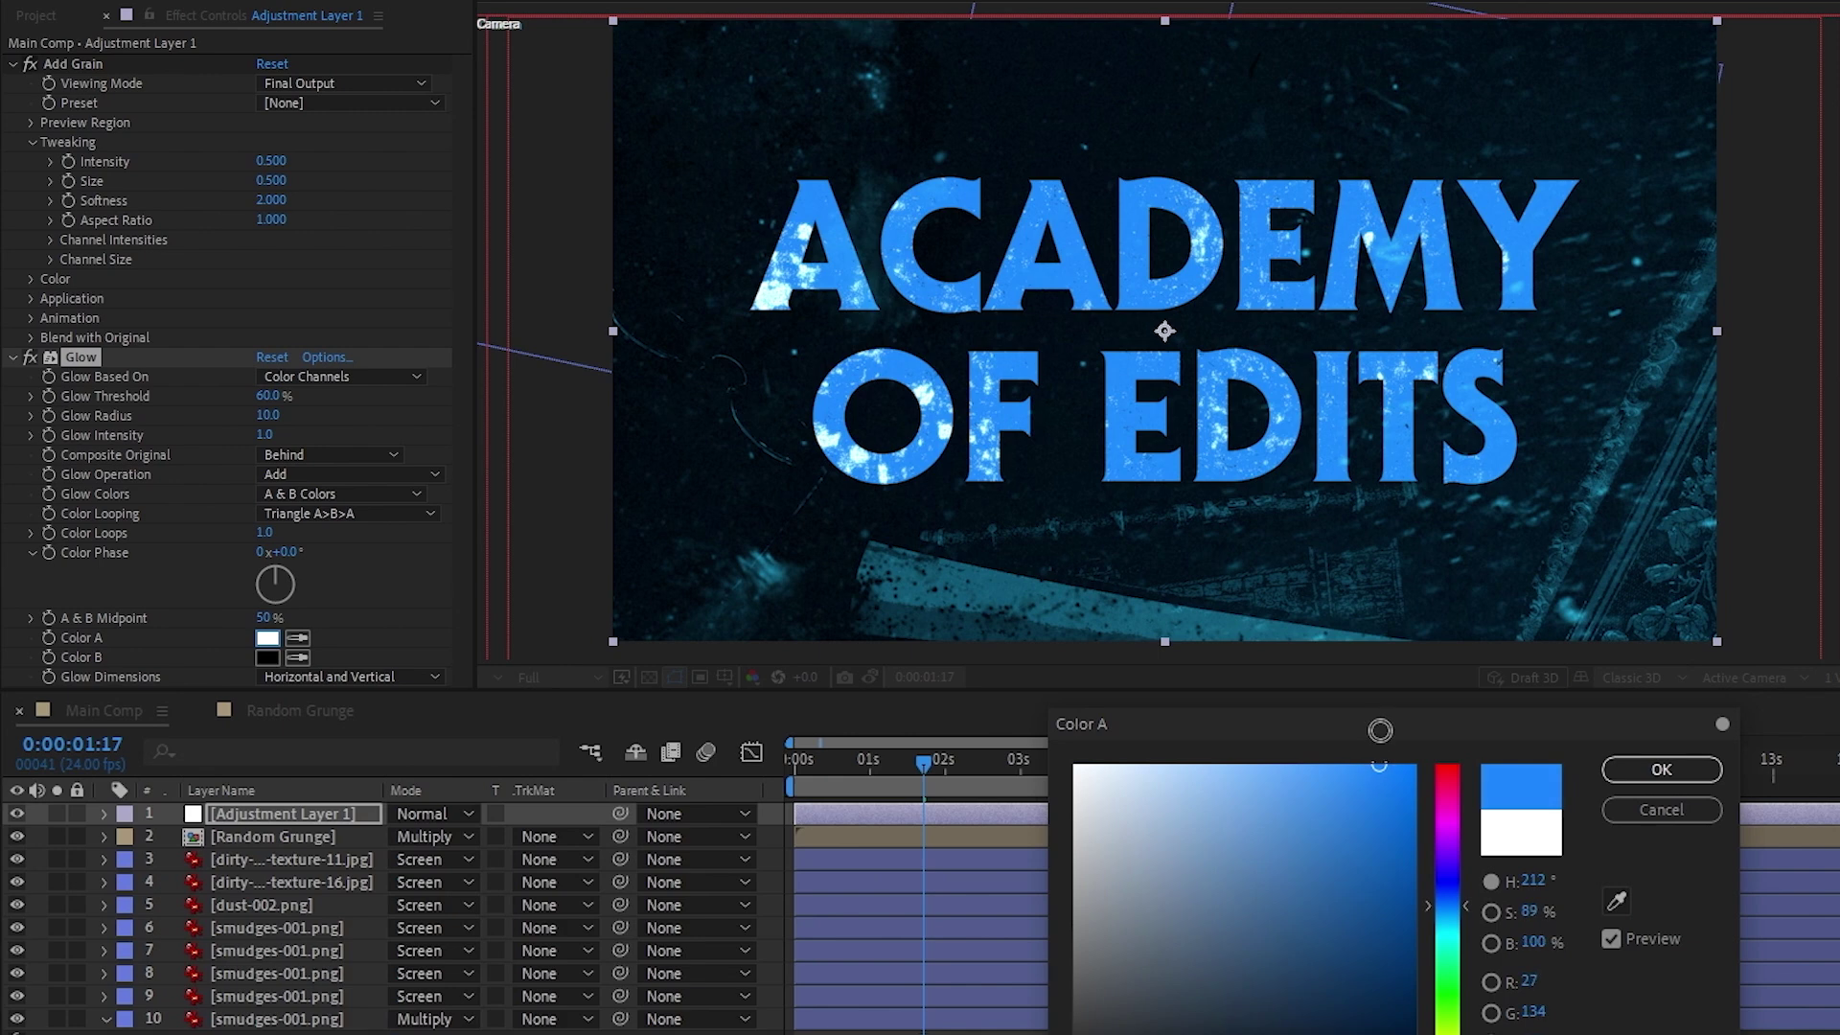
click(1661, 768)
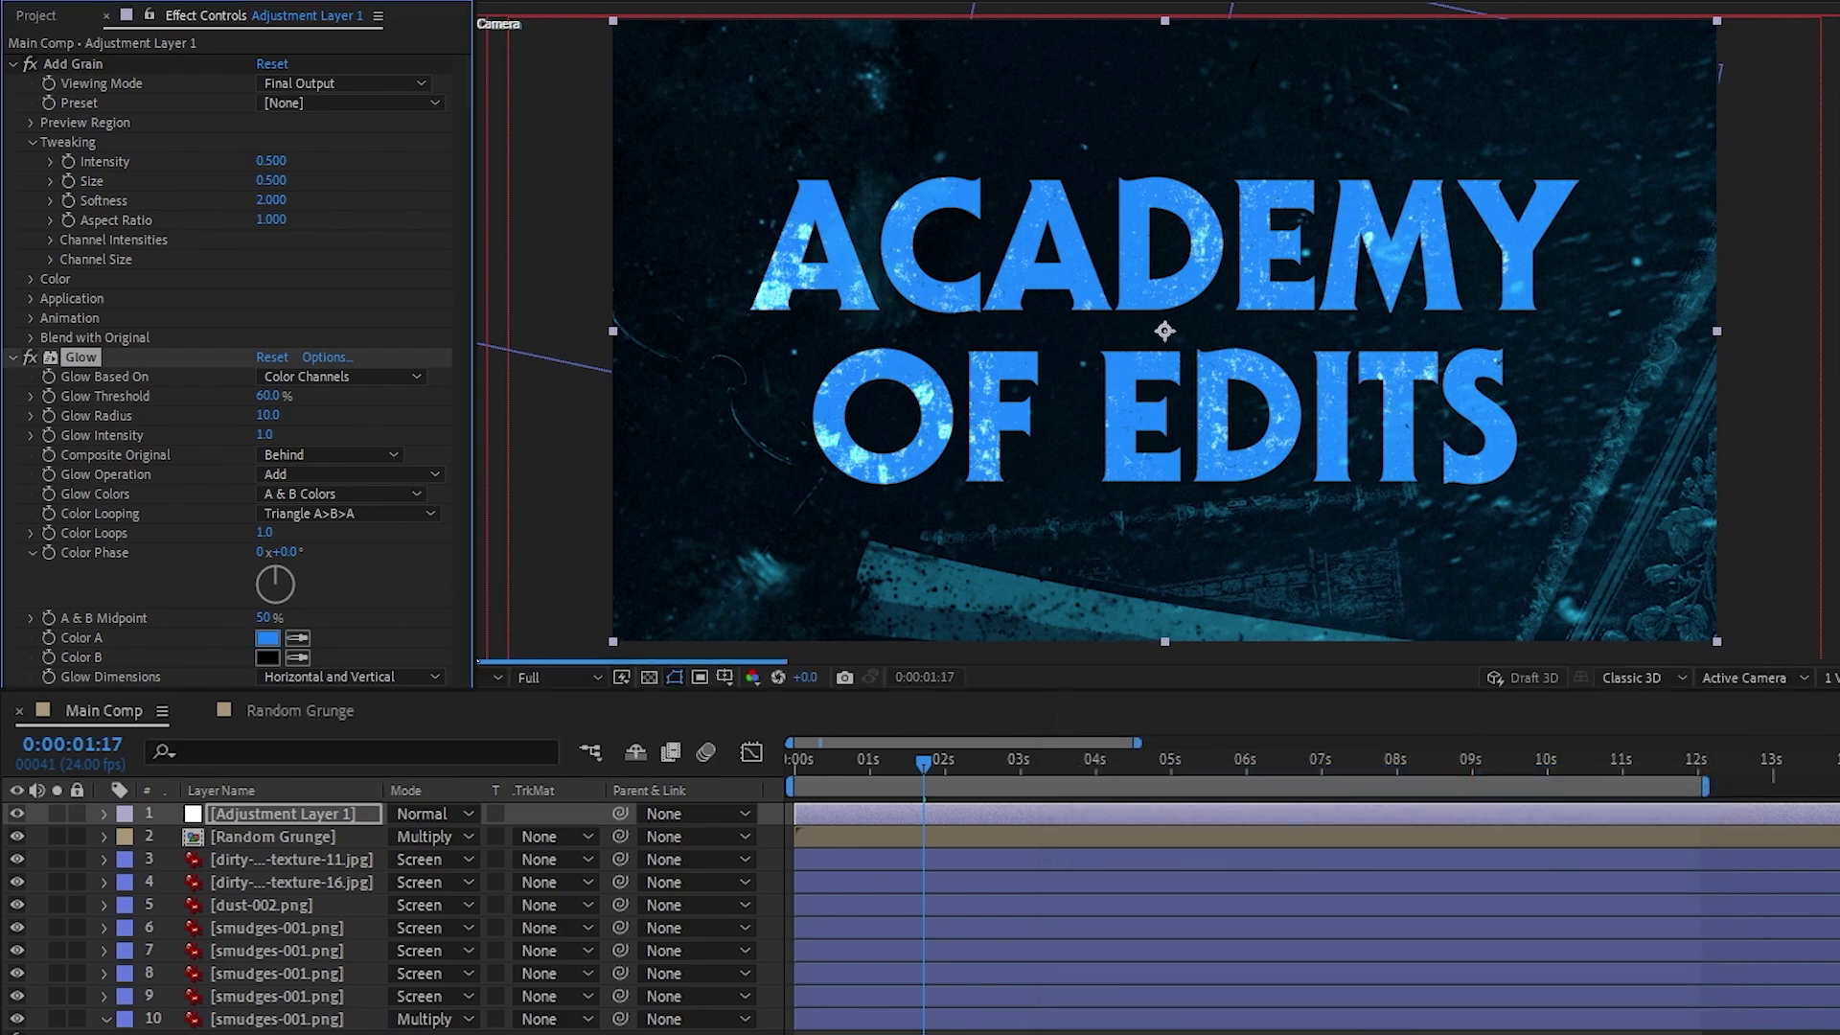
click(274, 637)
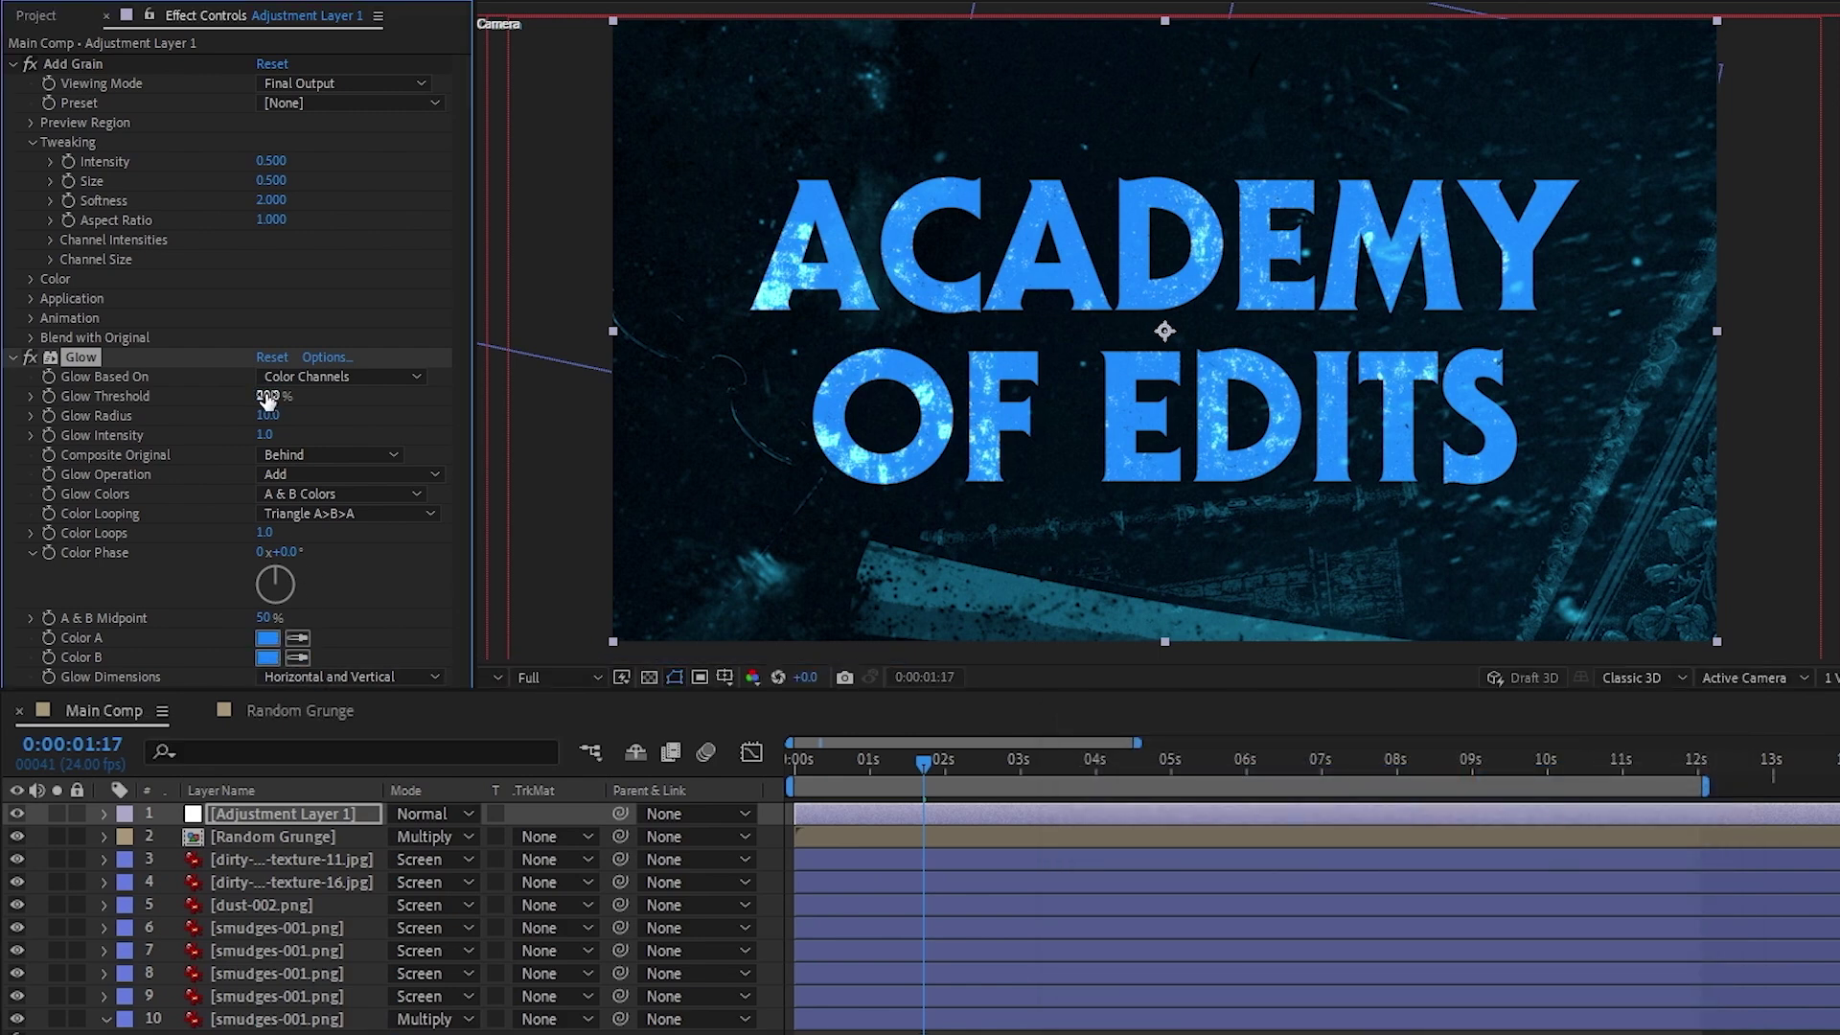
Step: Set the Glow Threshold to 20%, Glow Radius to 200 and Glow Intensity to 0.1, and add another effect below Glow
drag(267, 401, 266, 408)
key(Return)
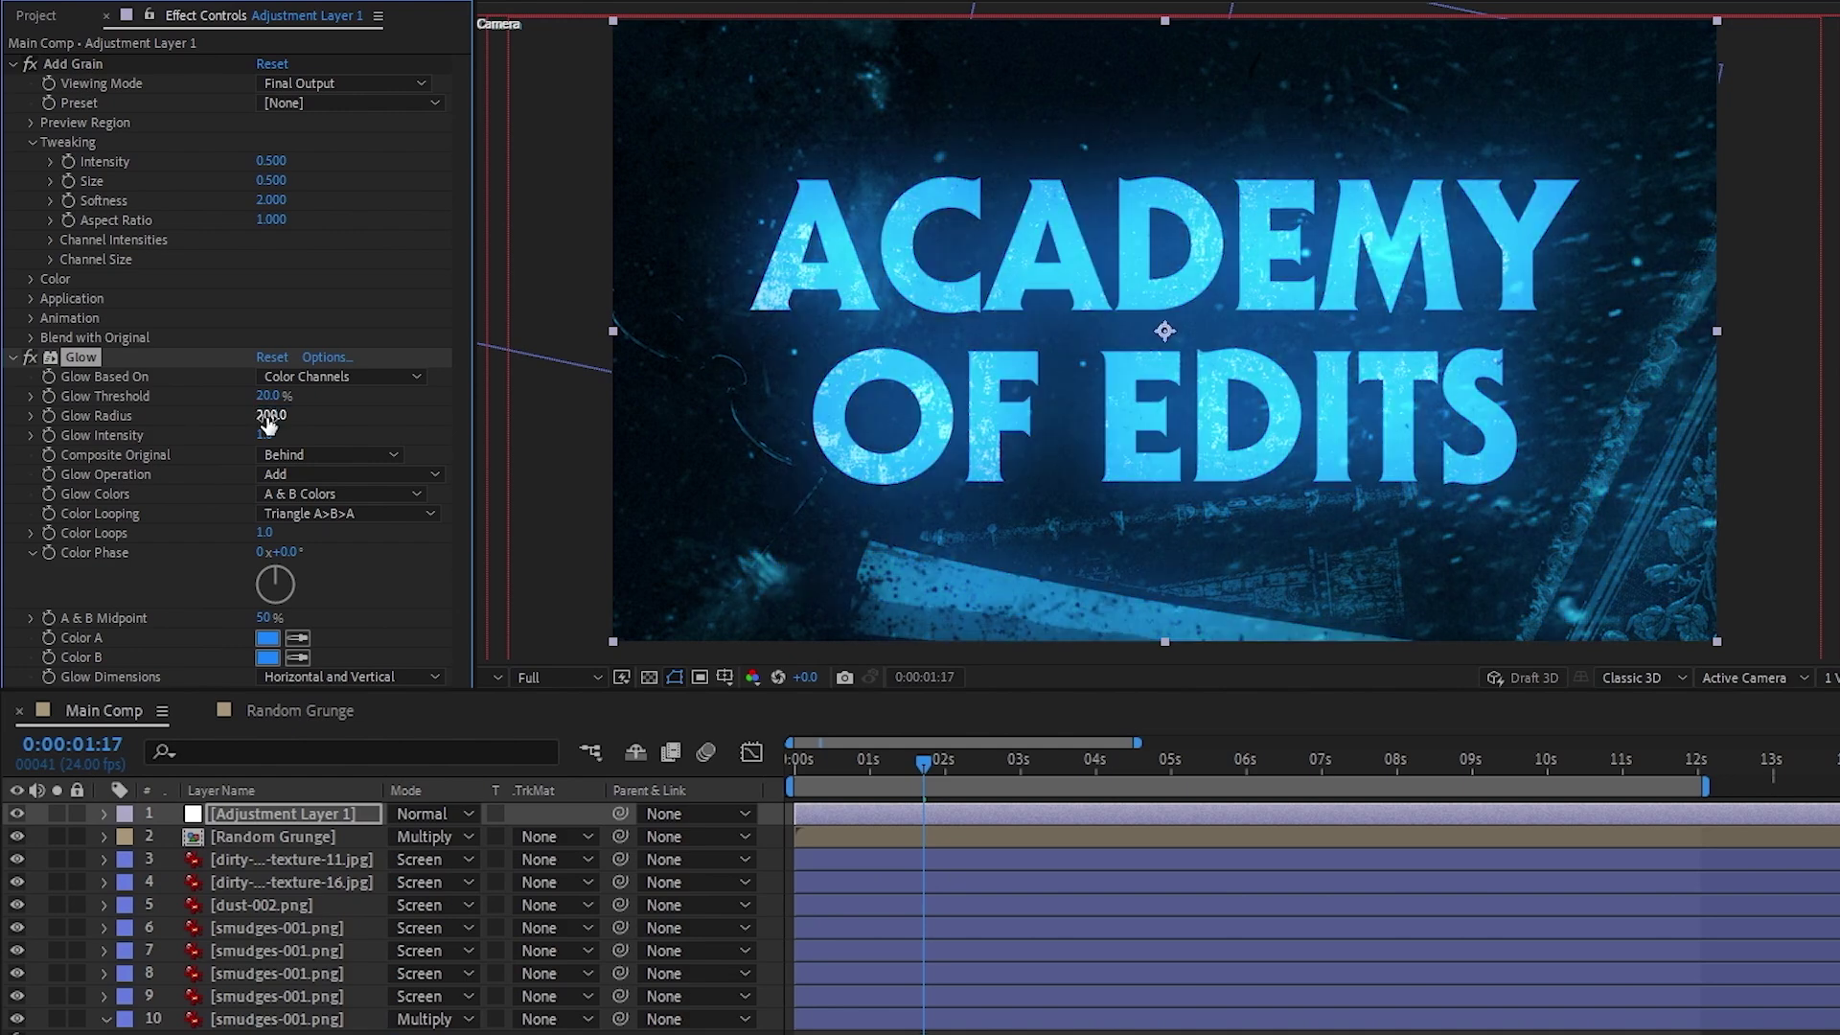
text(0.1)
key(Return)
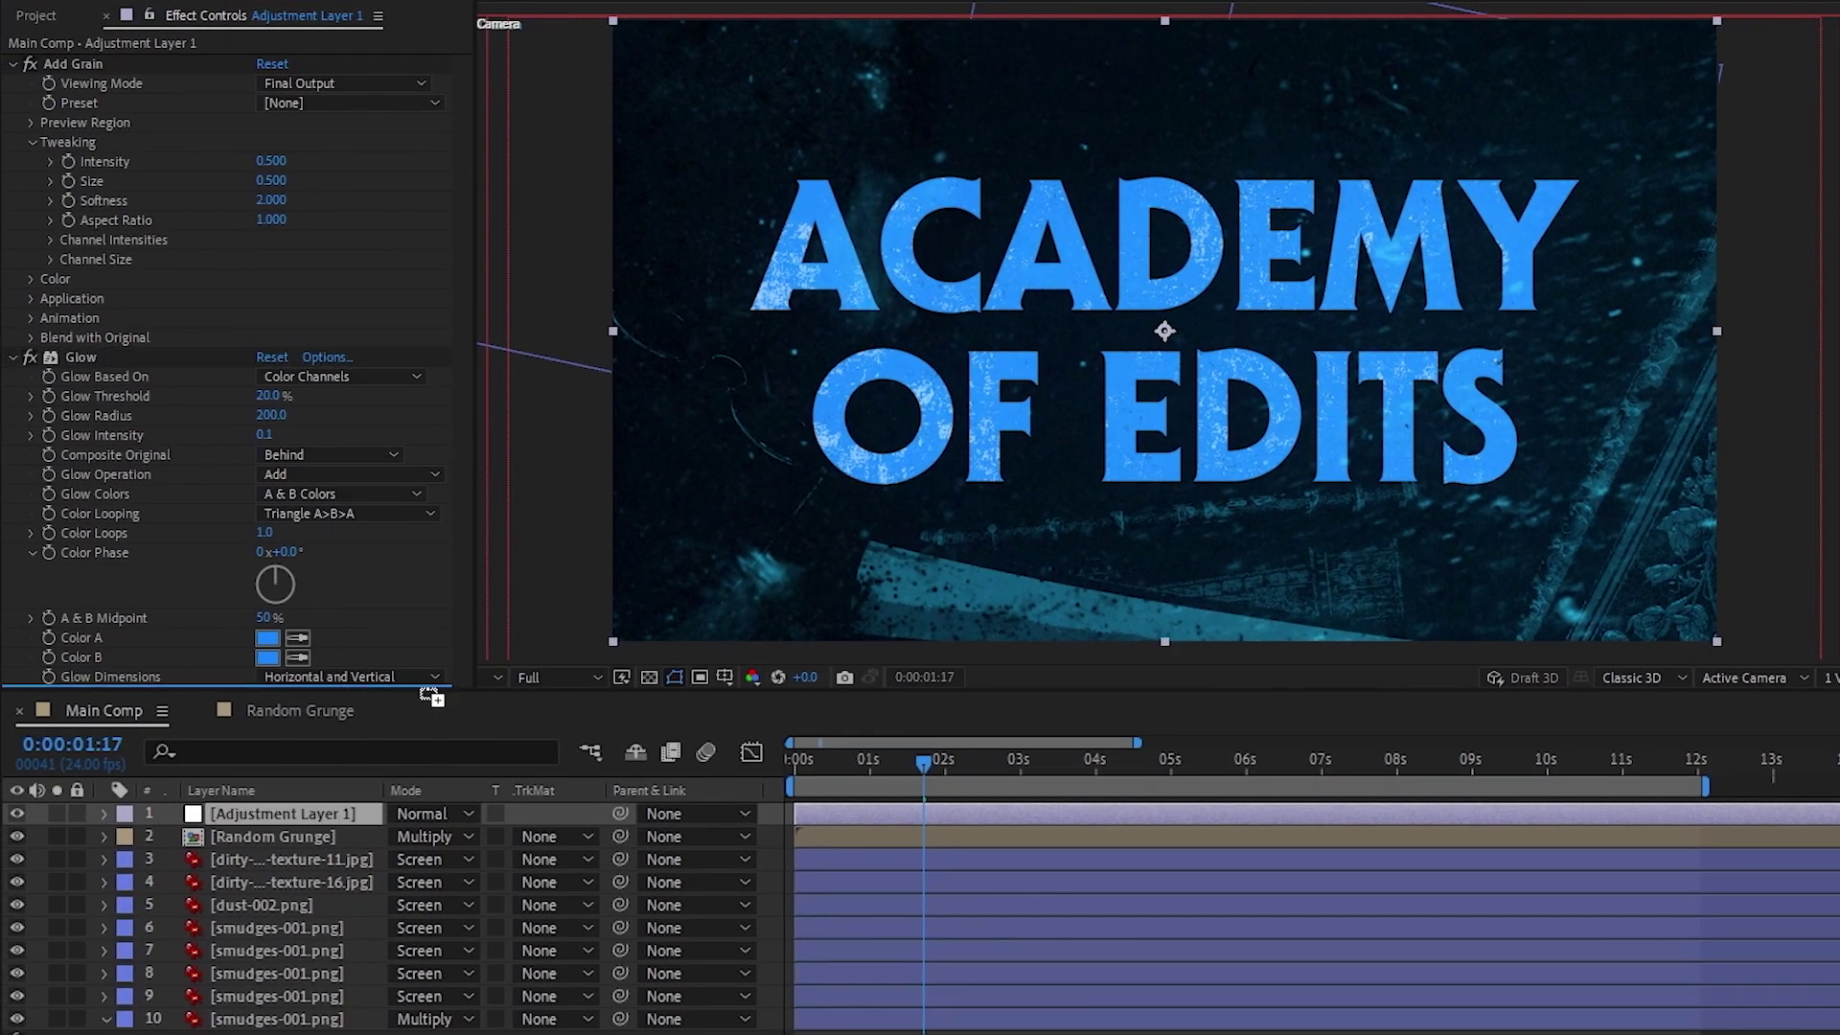
drag(428, 695, 428, 688)
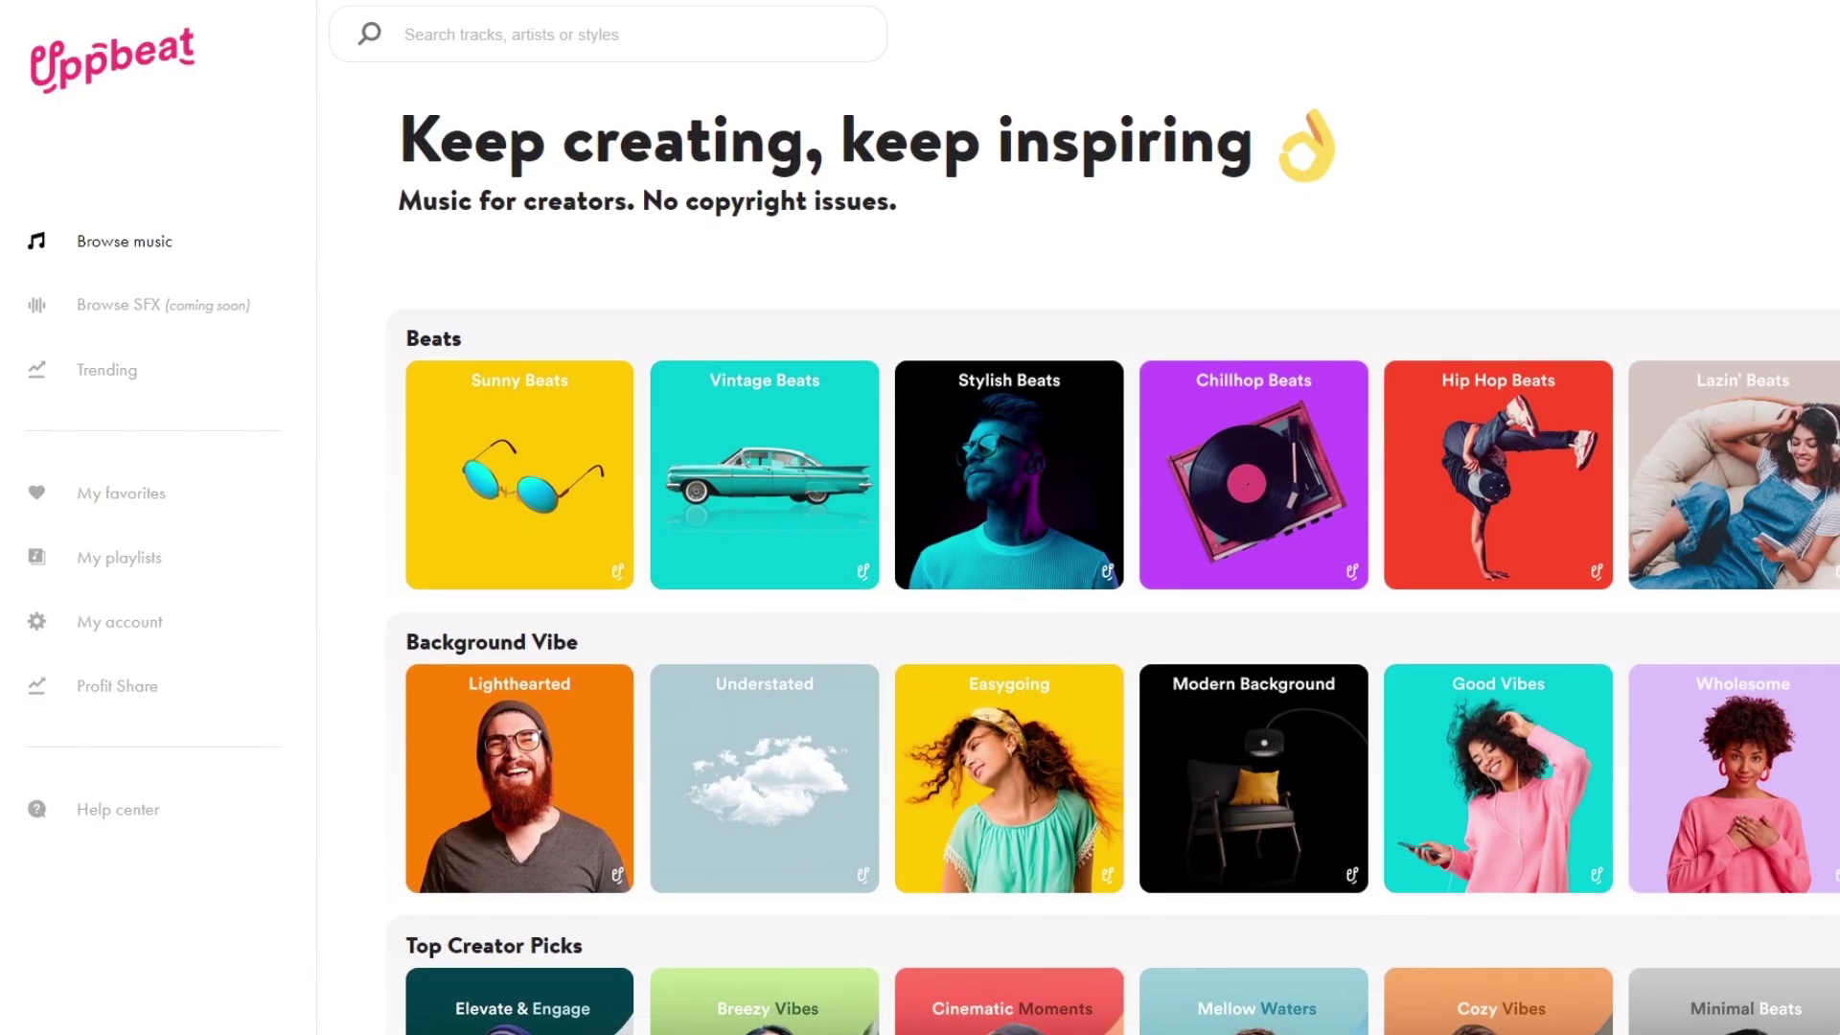
Step: Switch to Uppbeat and filter the Trending tracks by Energetic energy, Instrumental vocals and a shorter maximum duration
scroll(1078, 552, down, 1)
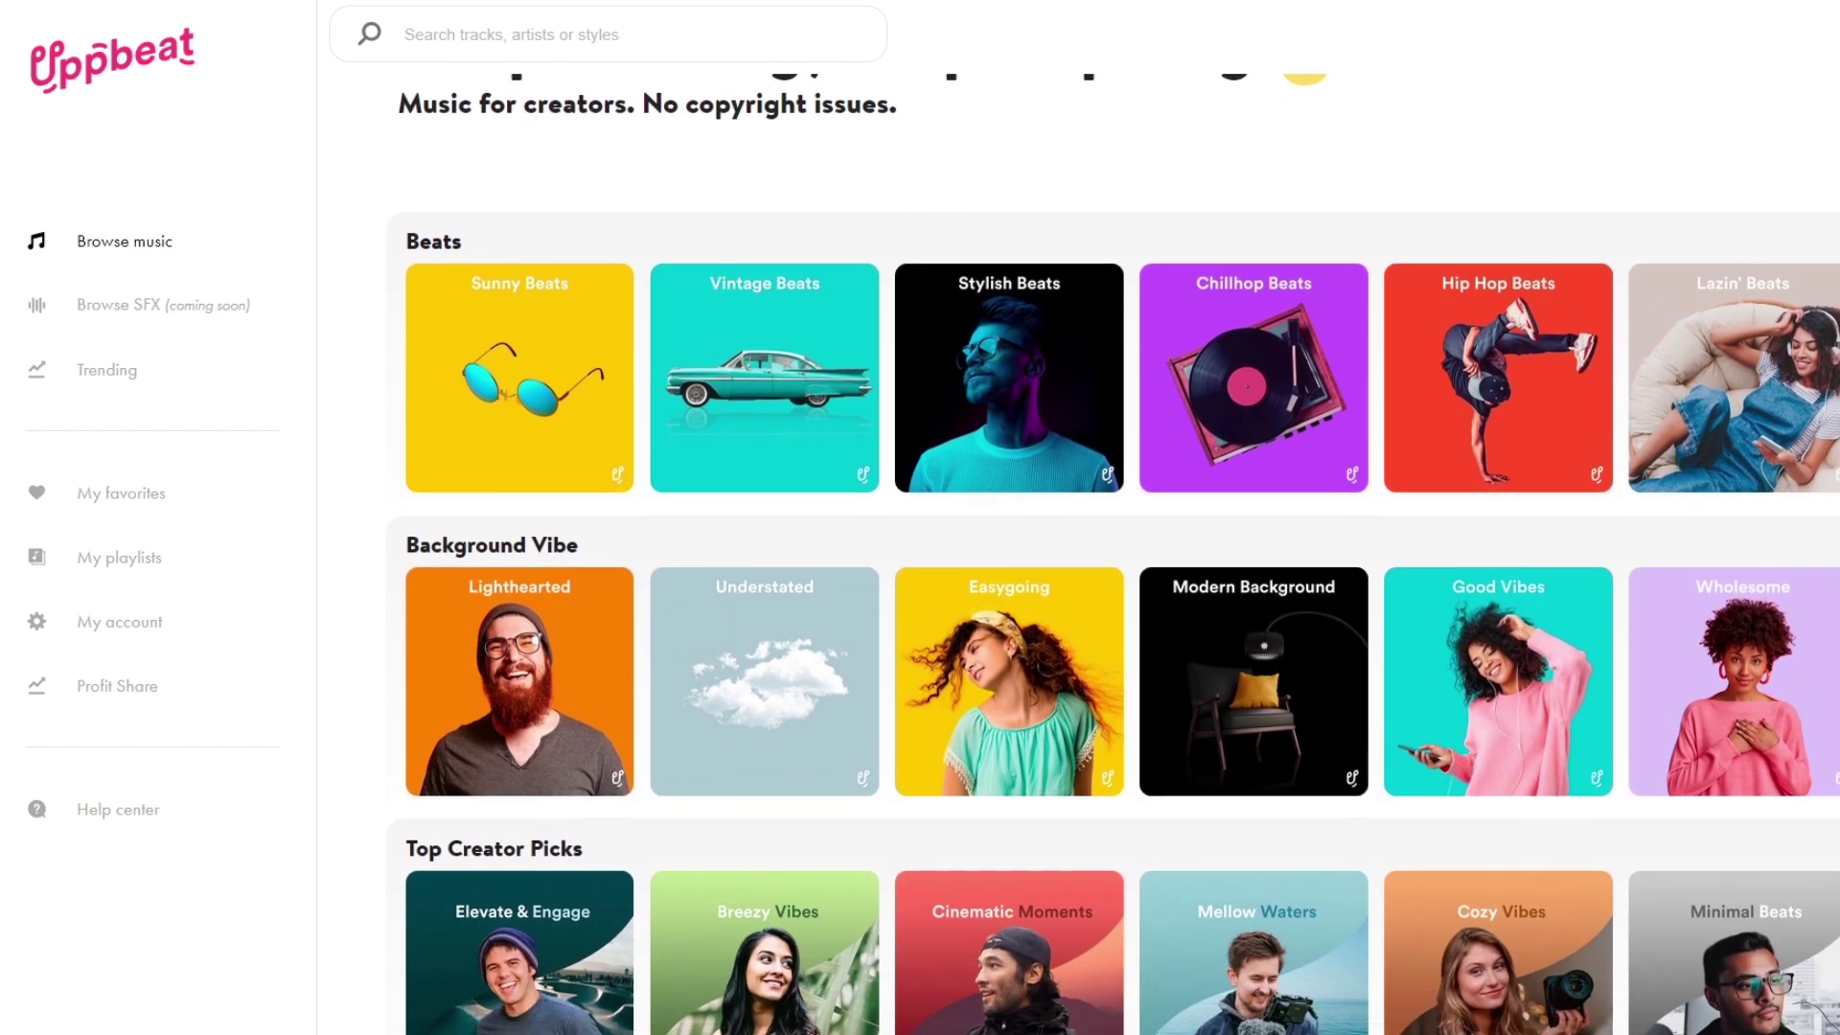
scroll(1112, 575, down, 2)
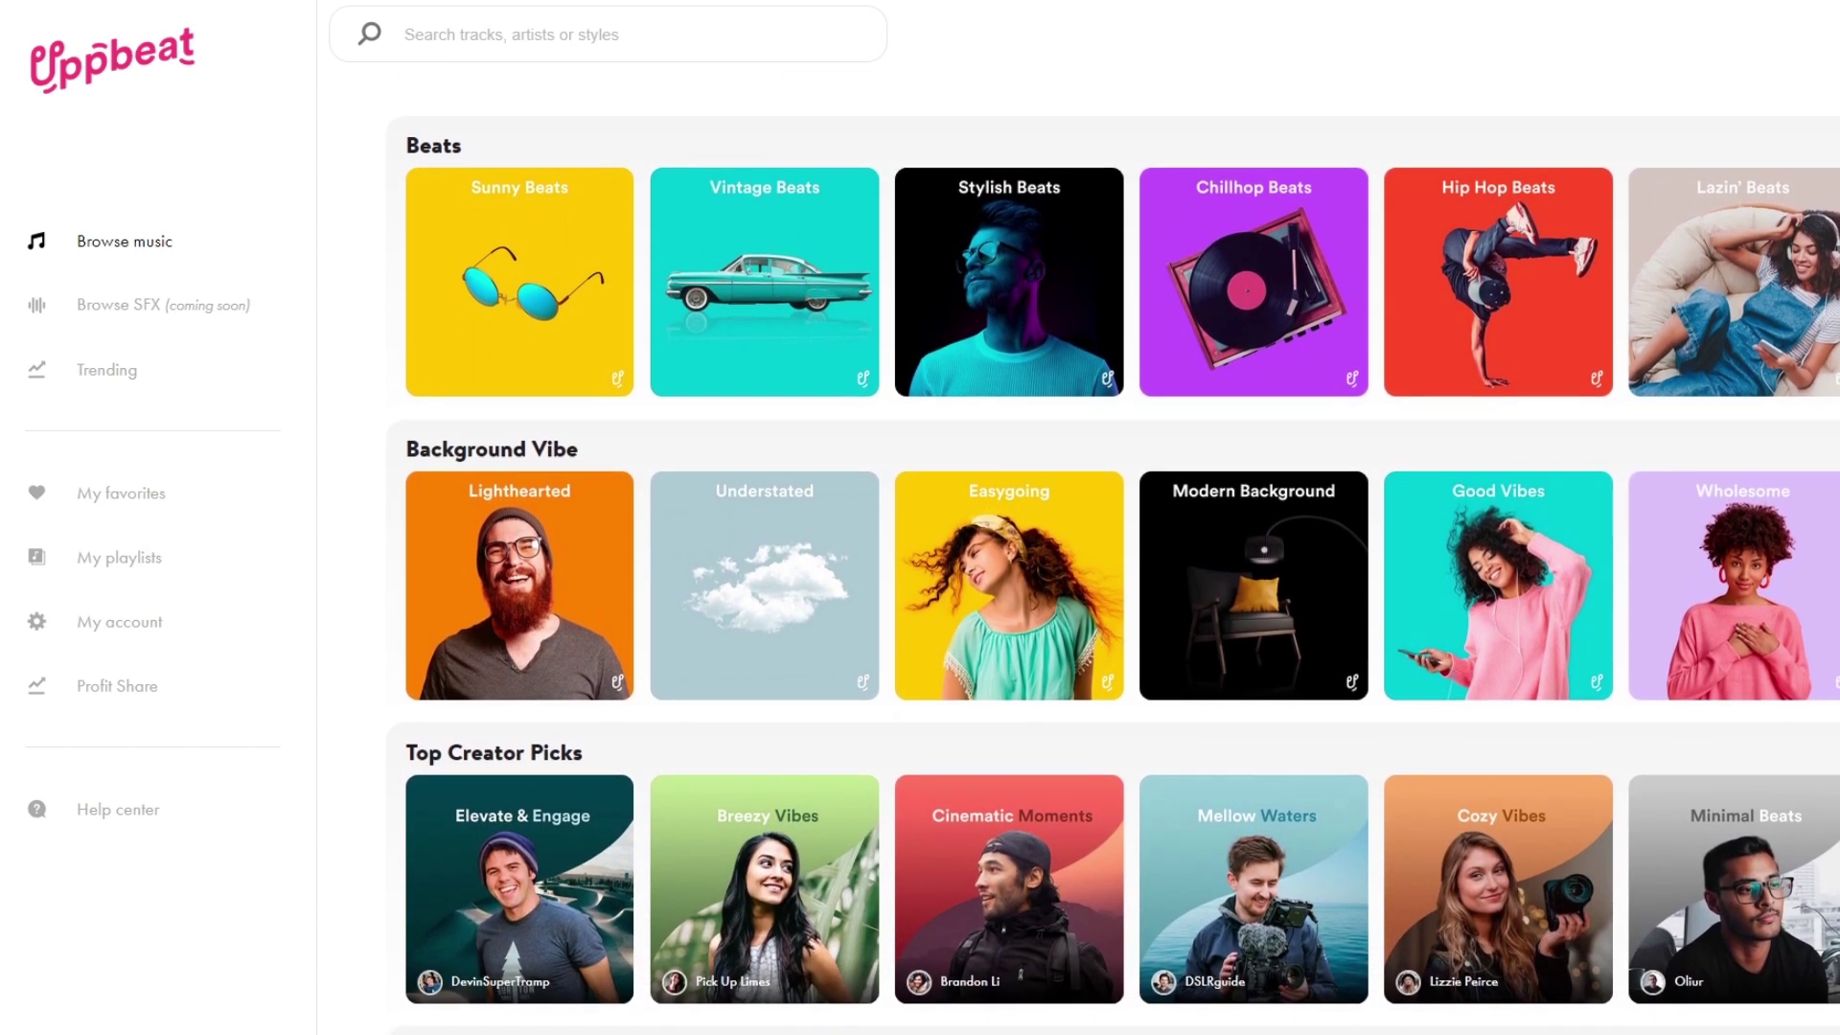
scroll(1112, 575, down, 2)
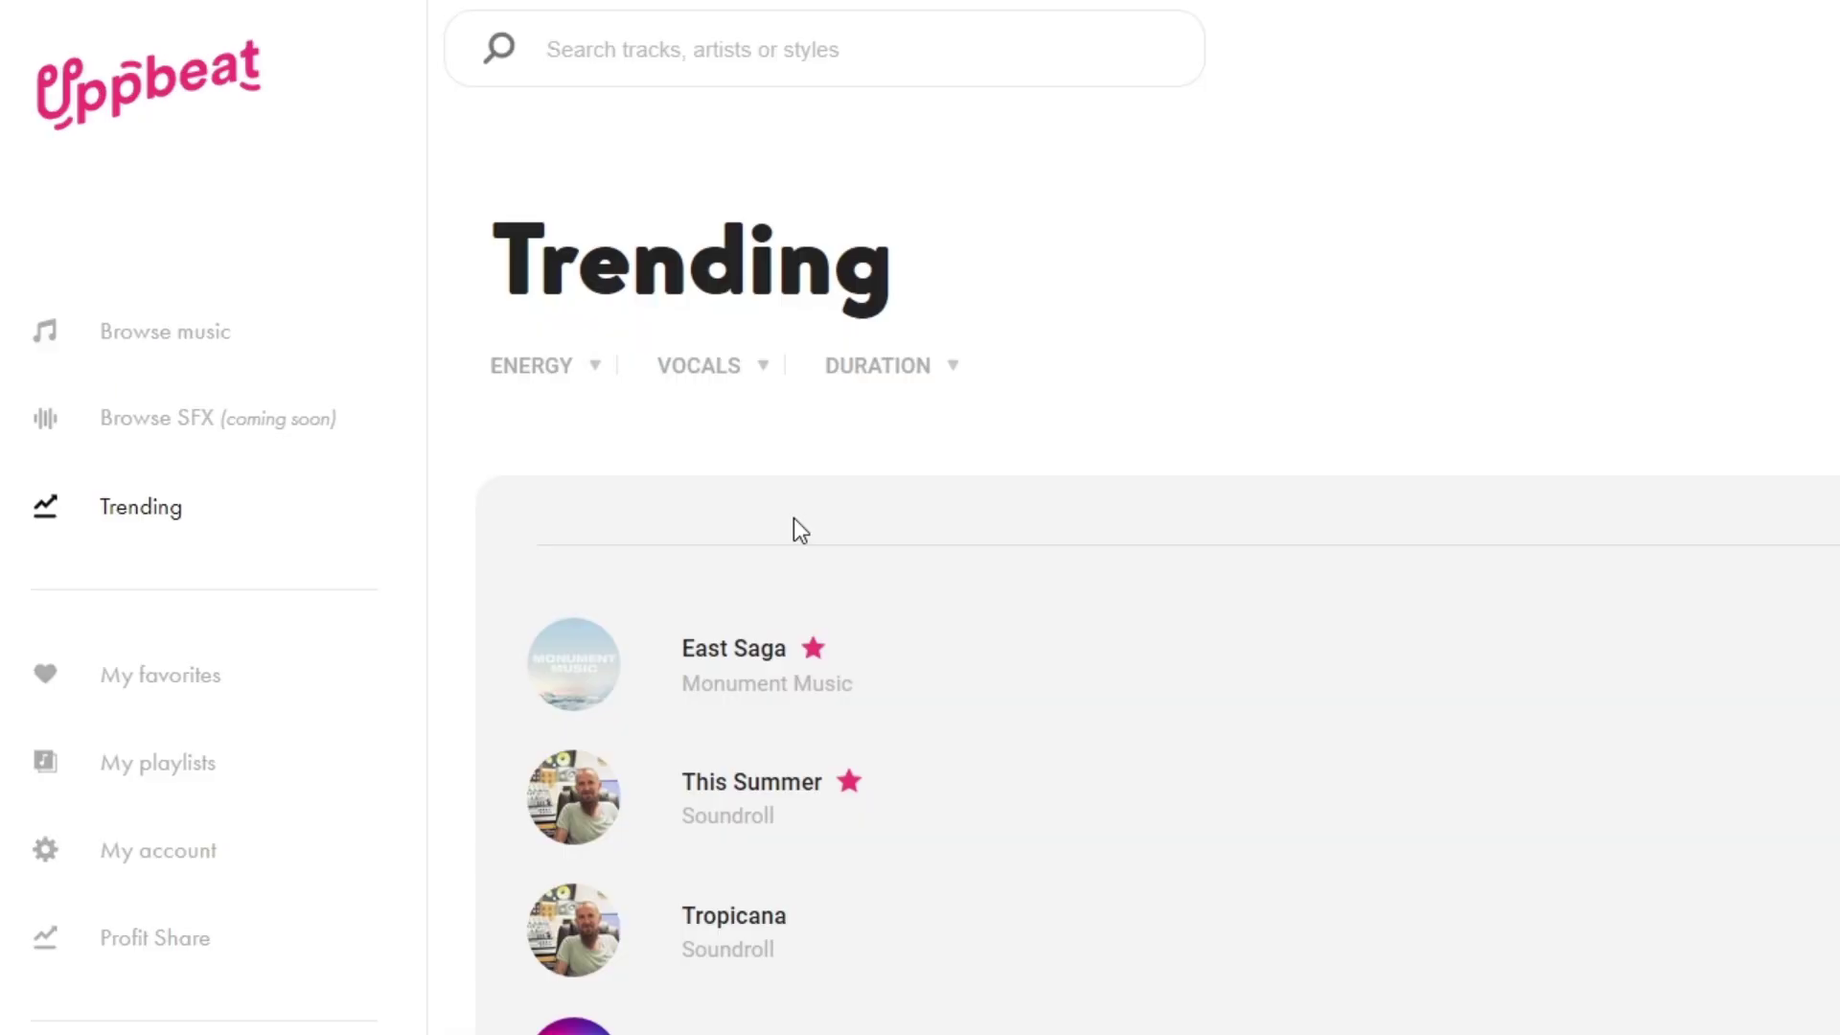
click(596, 376)
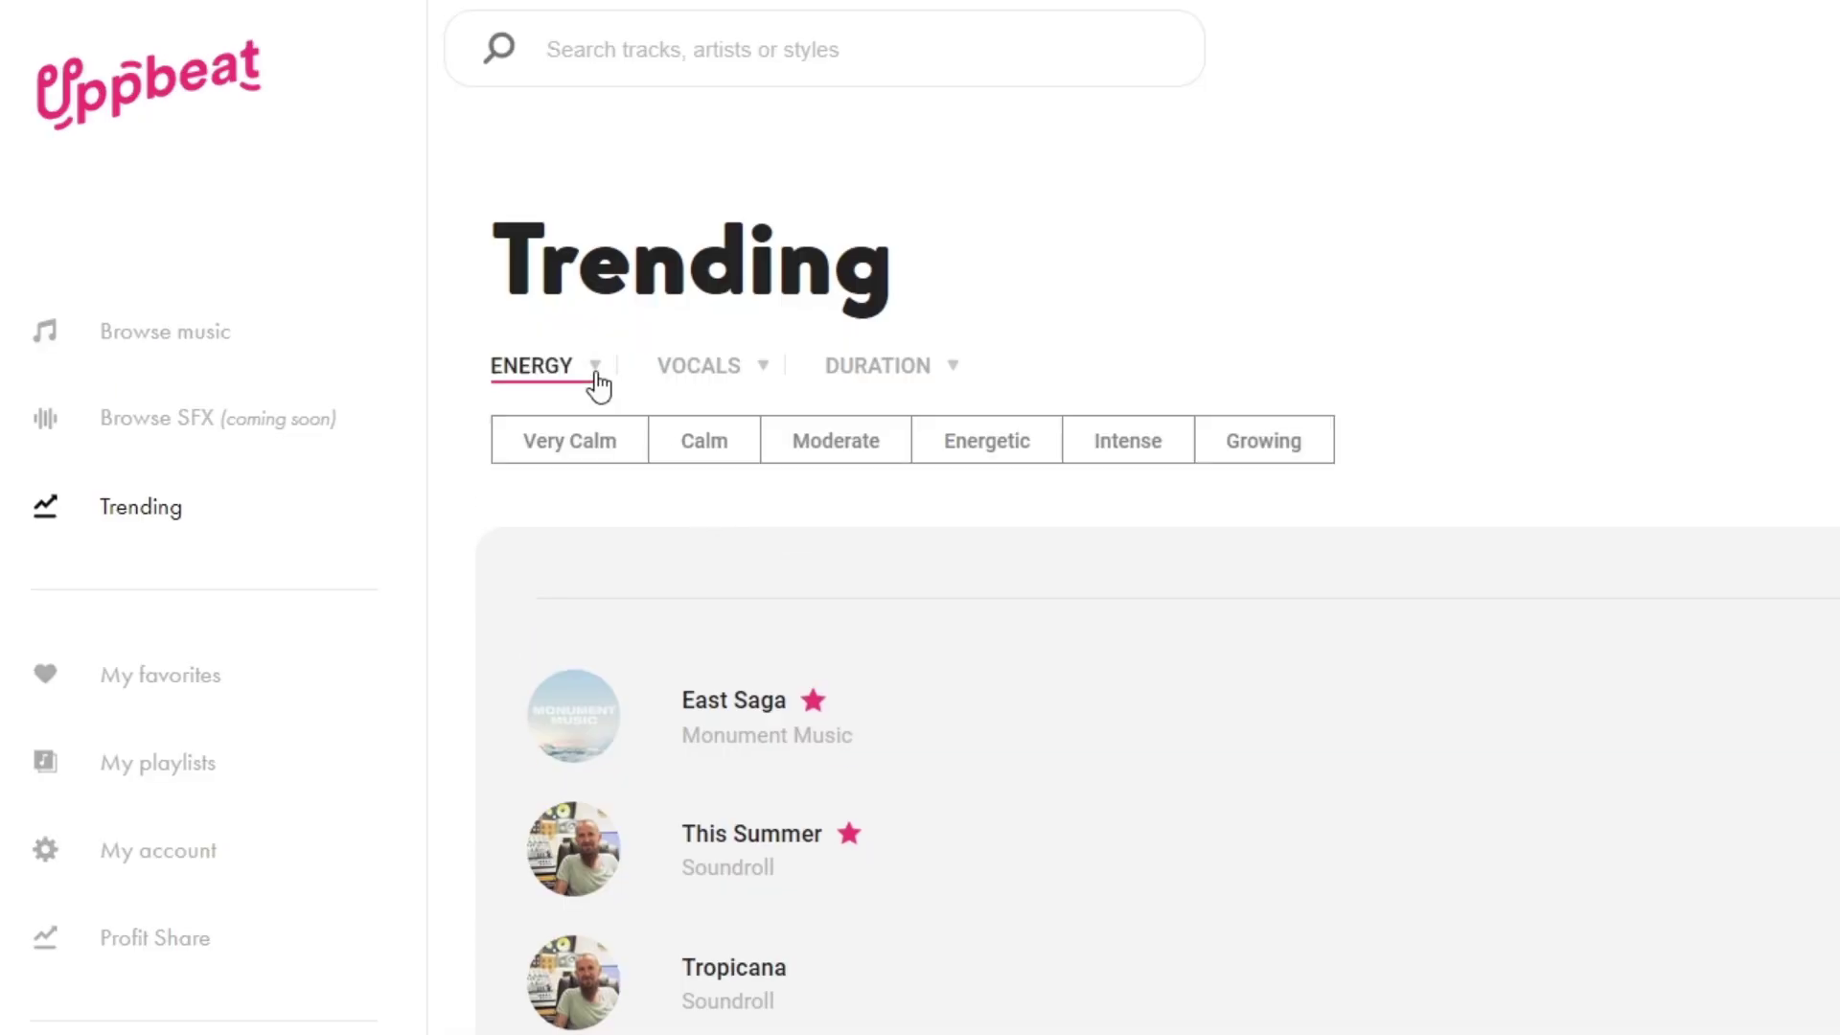
click(995, 458)
click(740, 374)
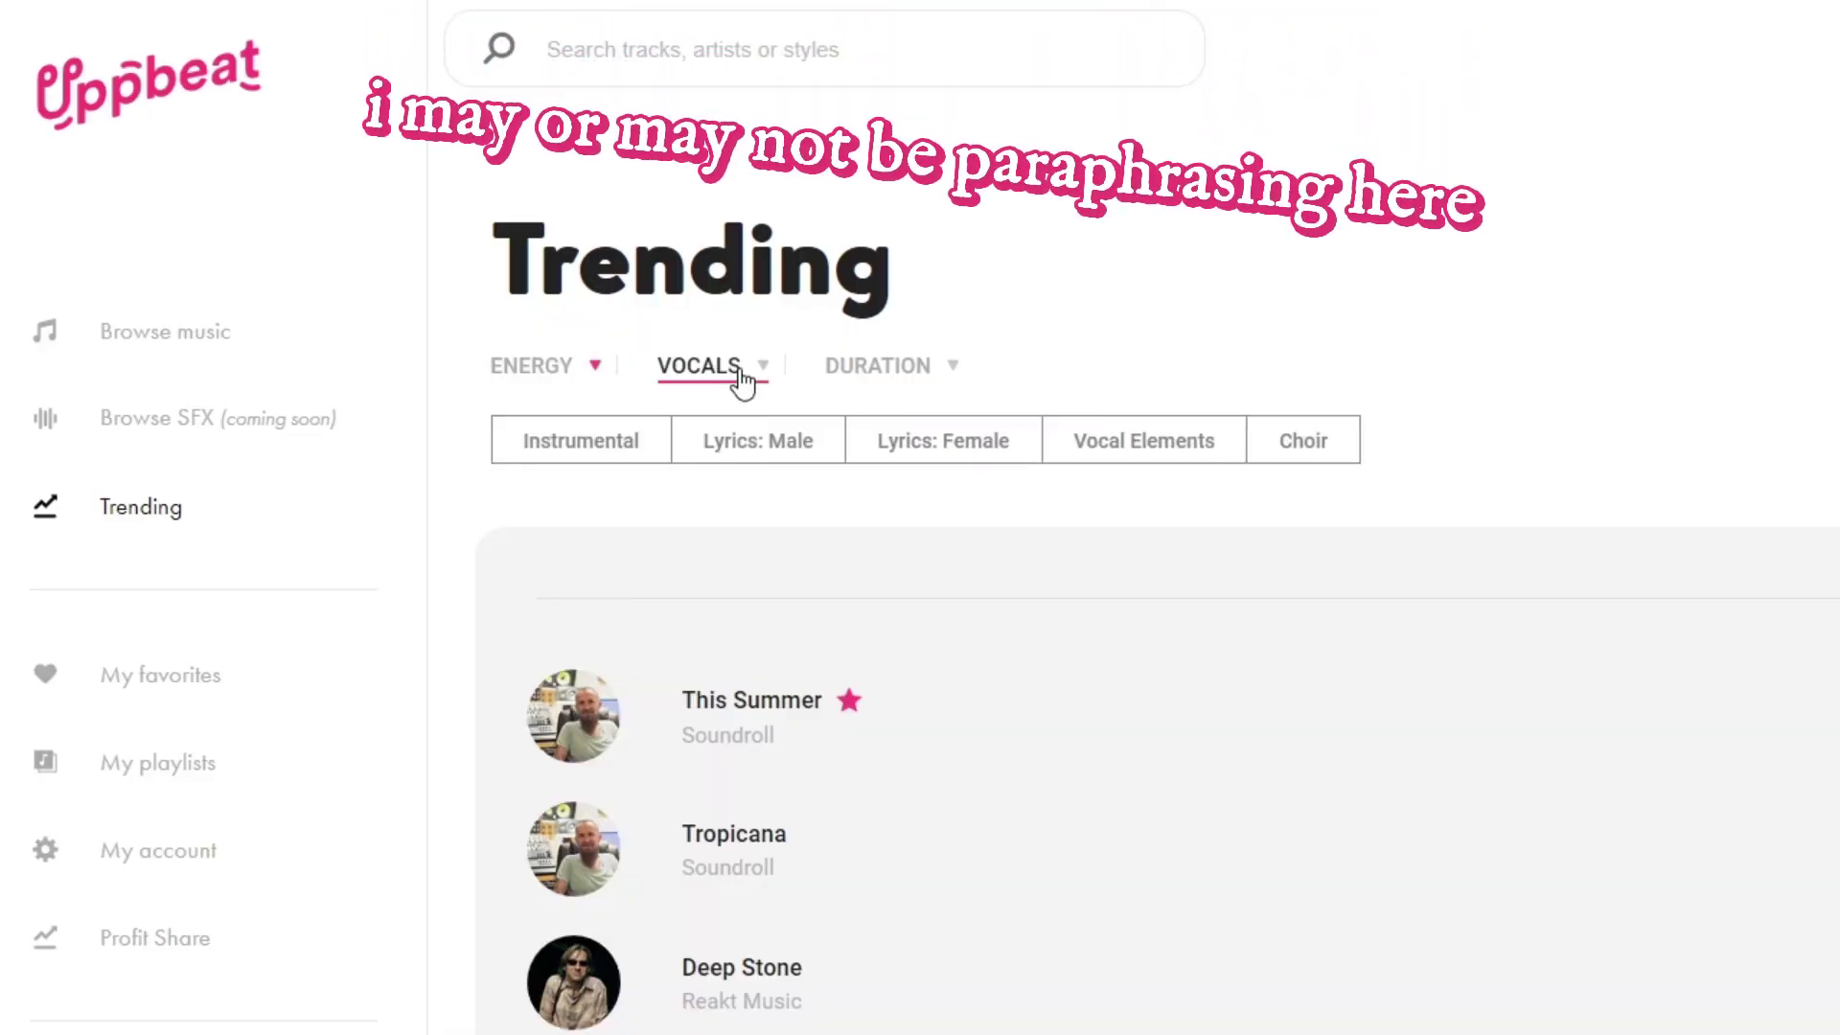
click(620, 456)
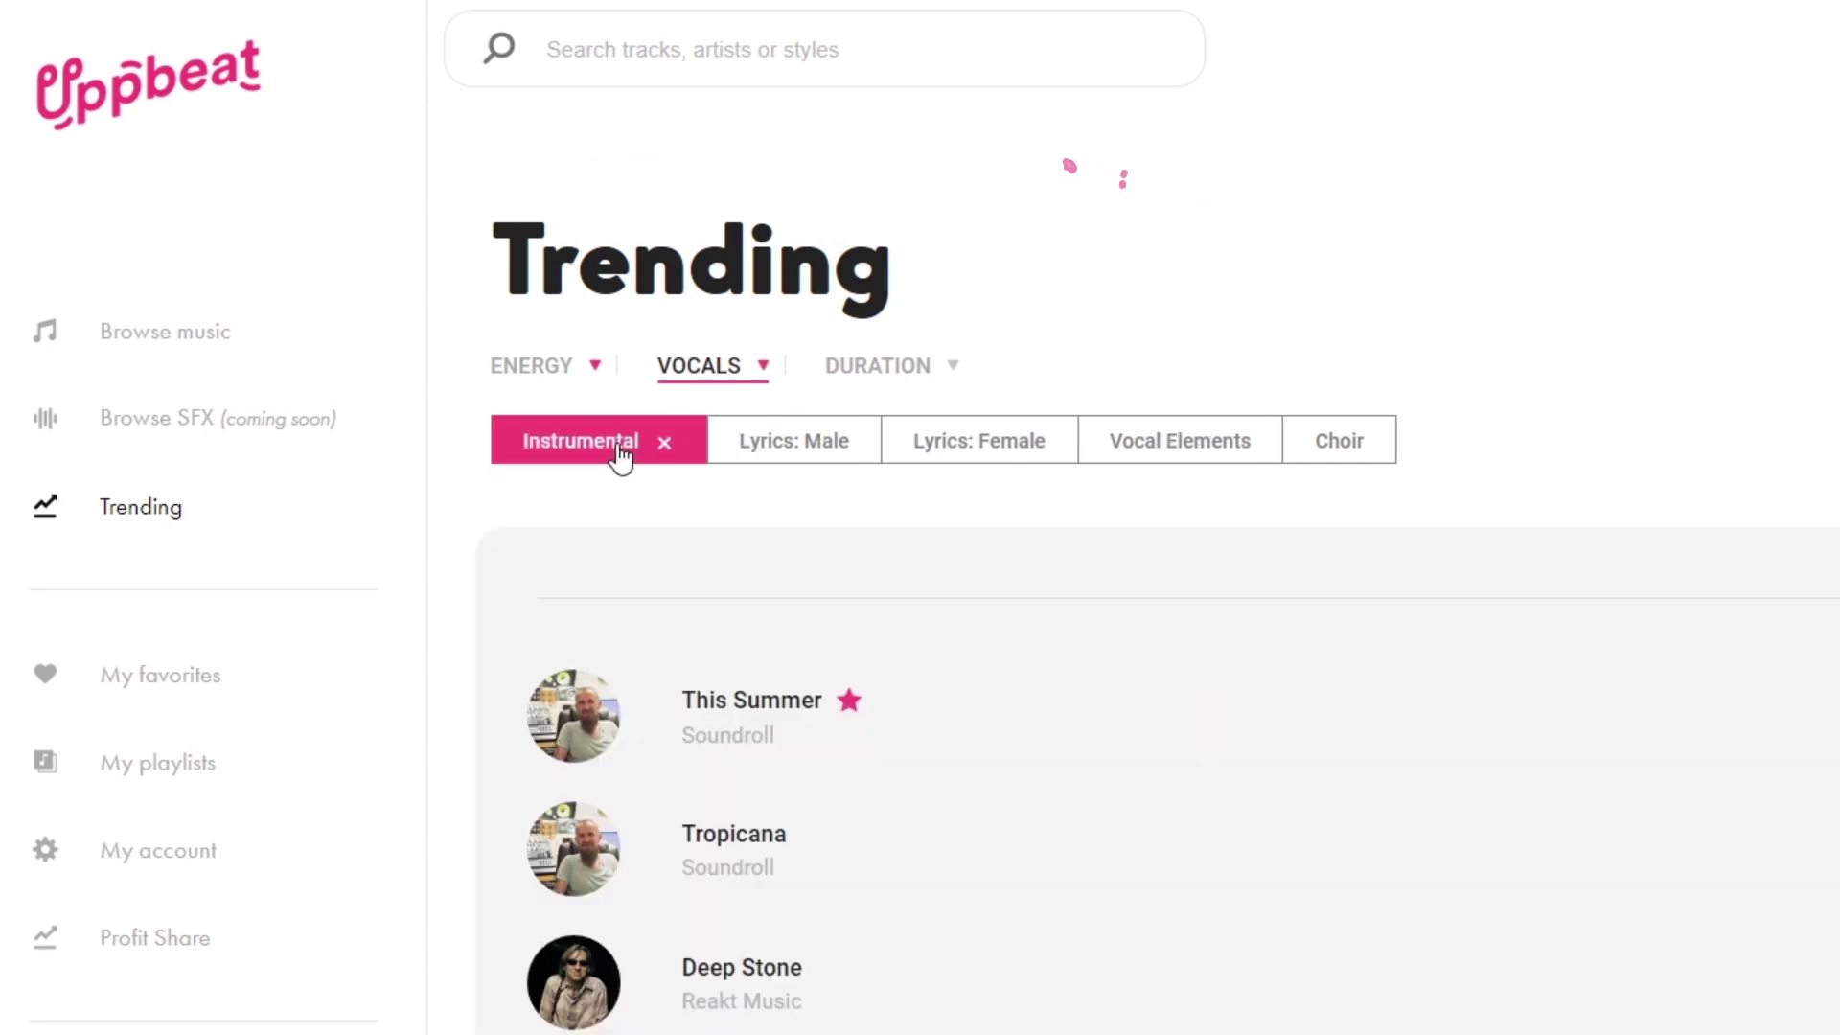
click(896, 379)
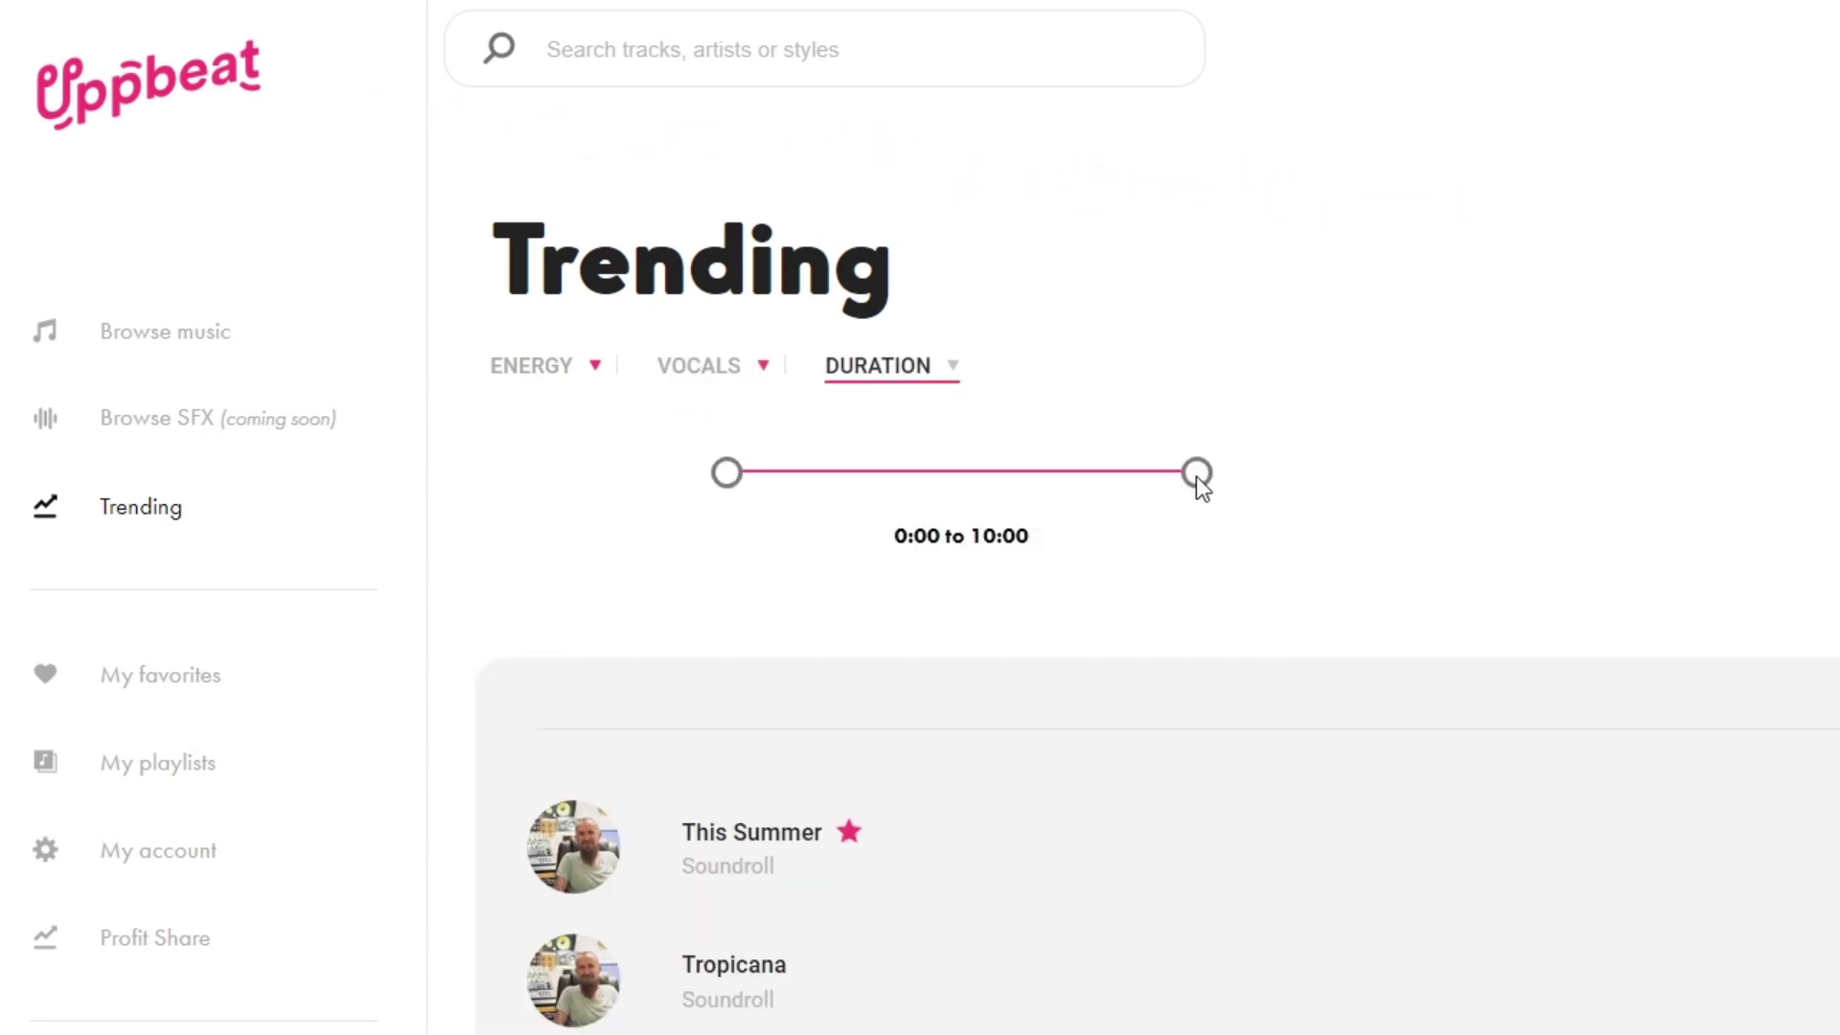
drag(1196, 476, 932, 485)
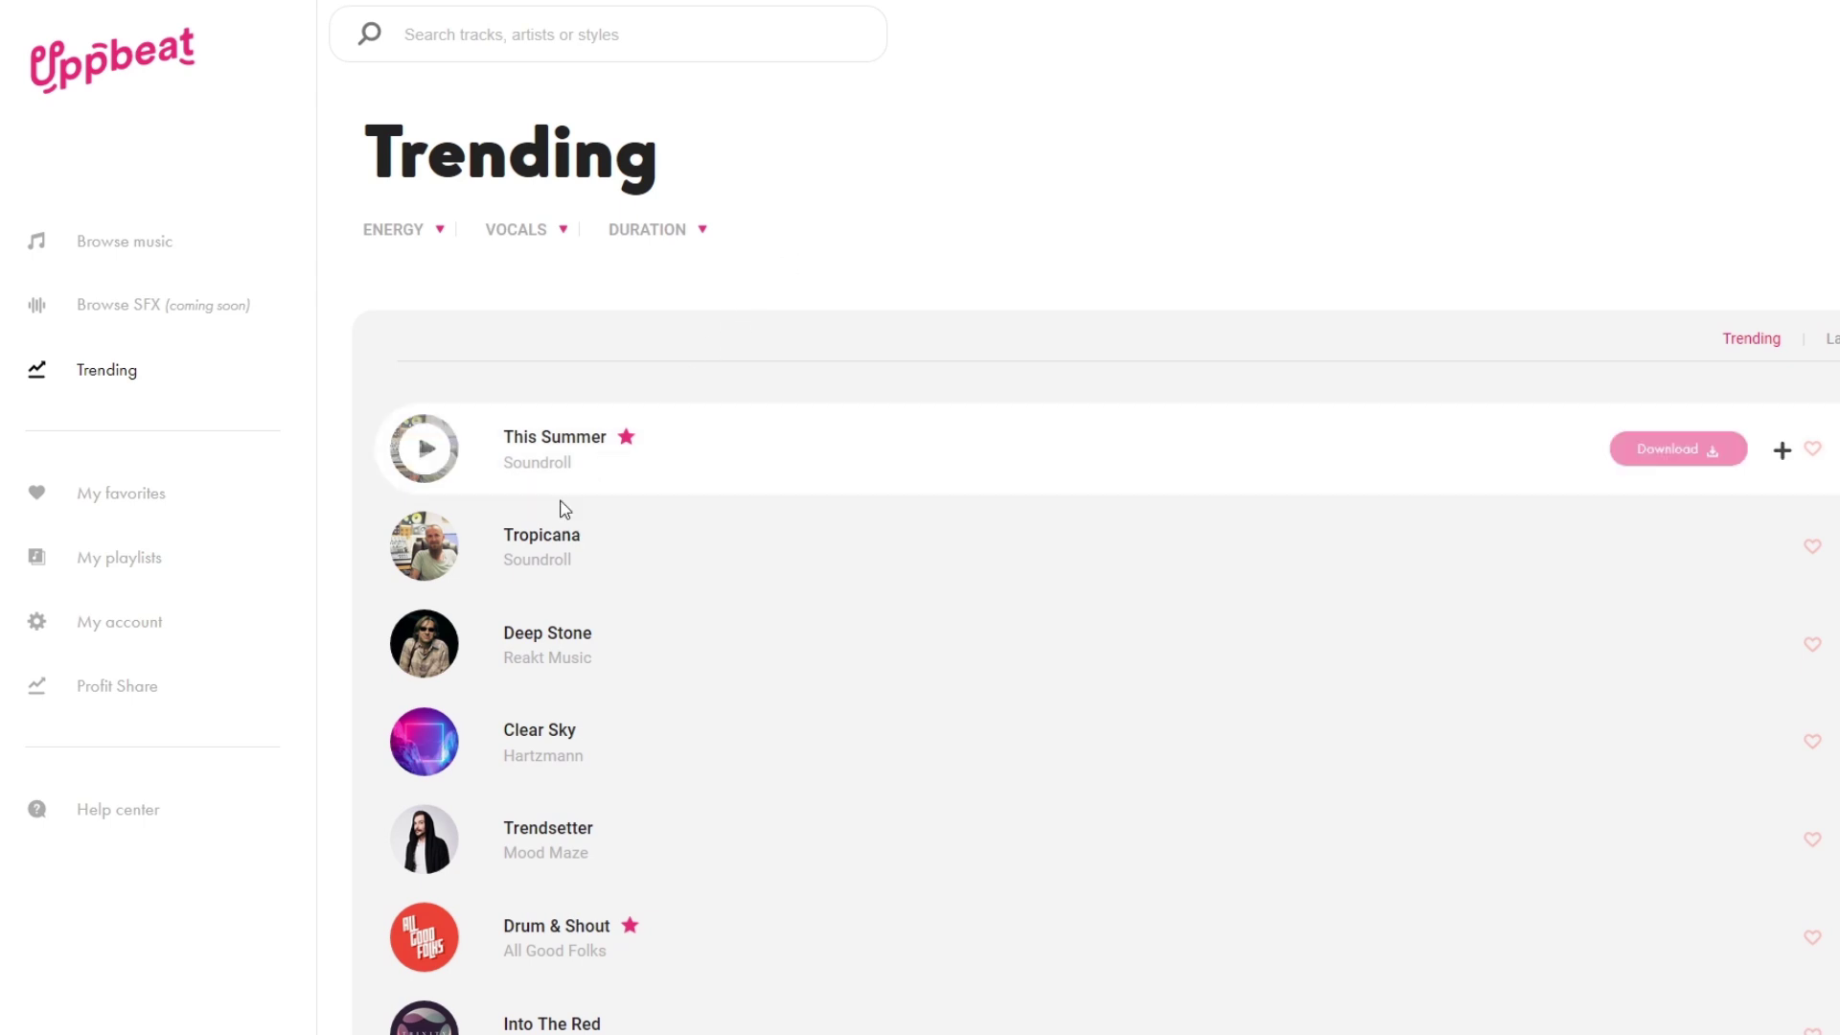
Step: Play the track Clear Sky and skip ahead in it to audition another part
click(423, 741)
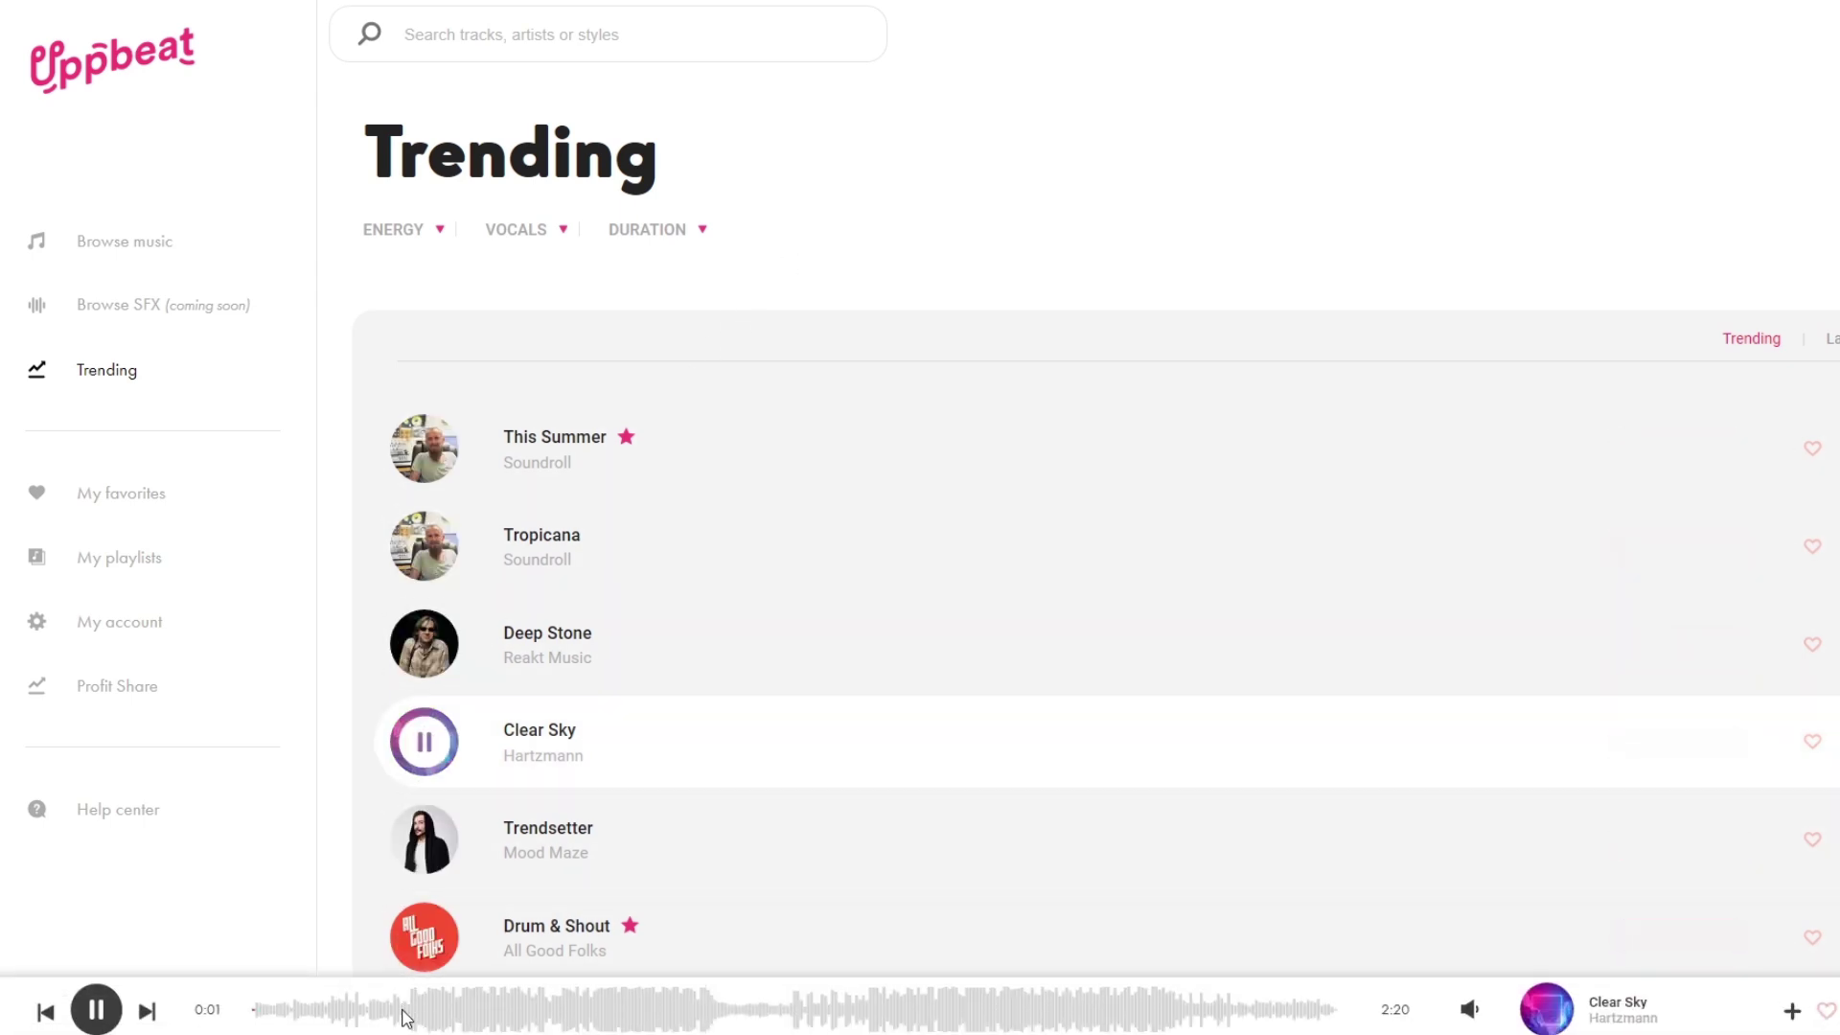
click(408, 1011)
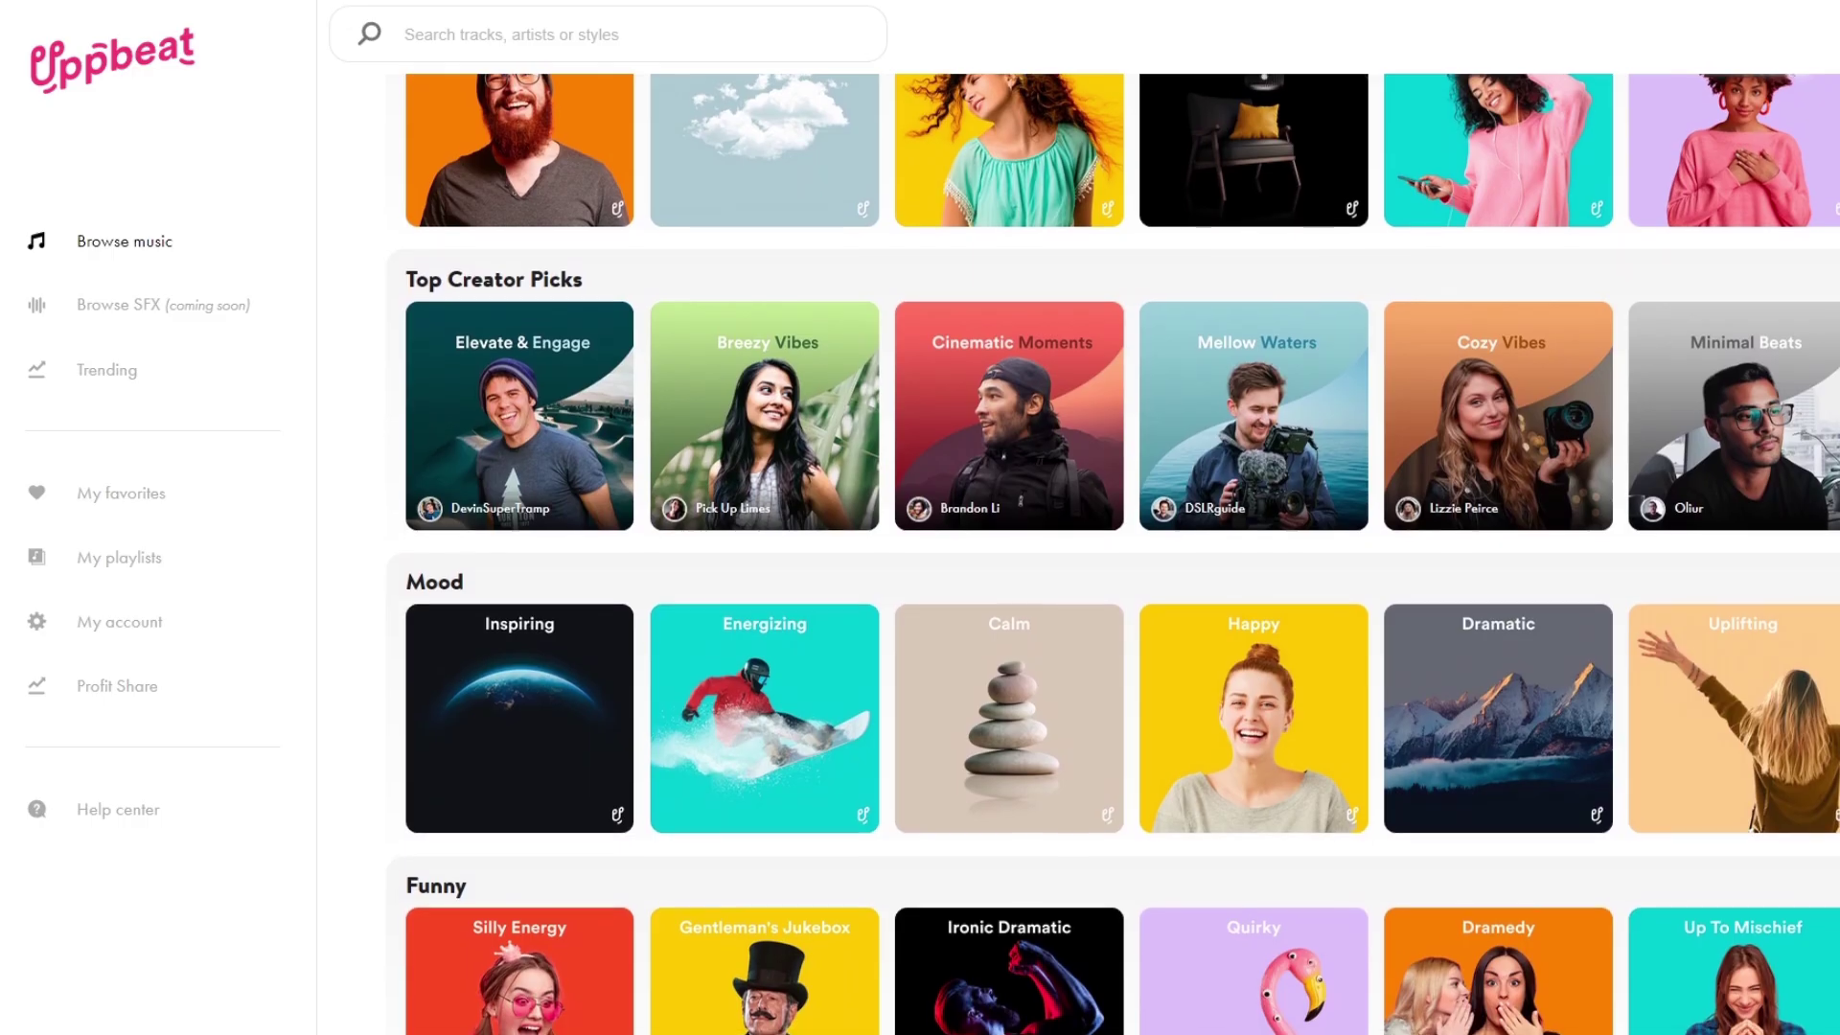
Step: Browse the music categories and read the Help Center answer on the difference between free and Premium accounts
scroll(1045, 613, down, 1)
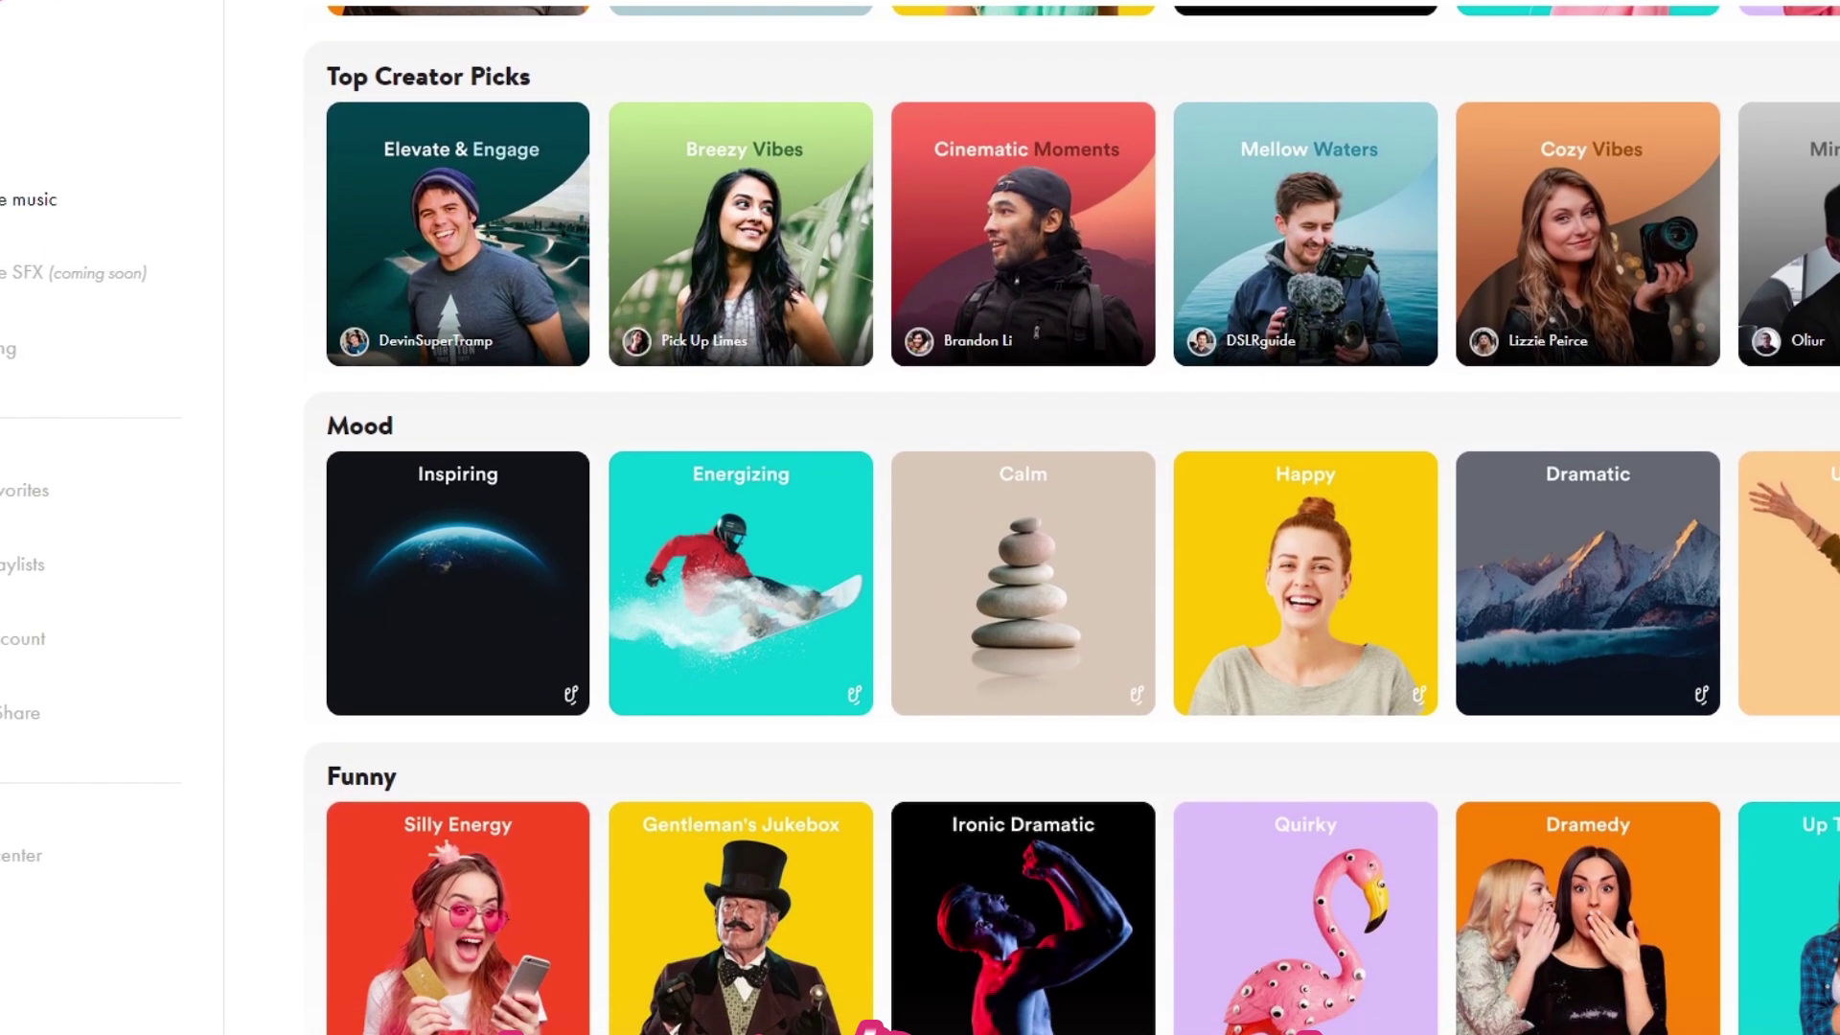
scroll(1071, 552, down, 1)
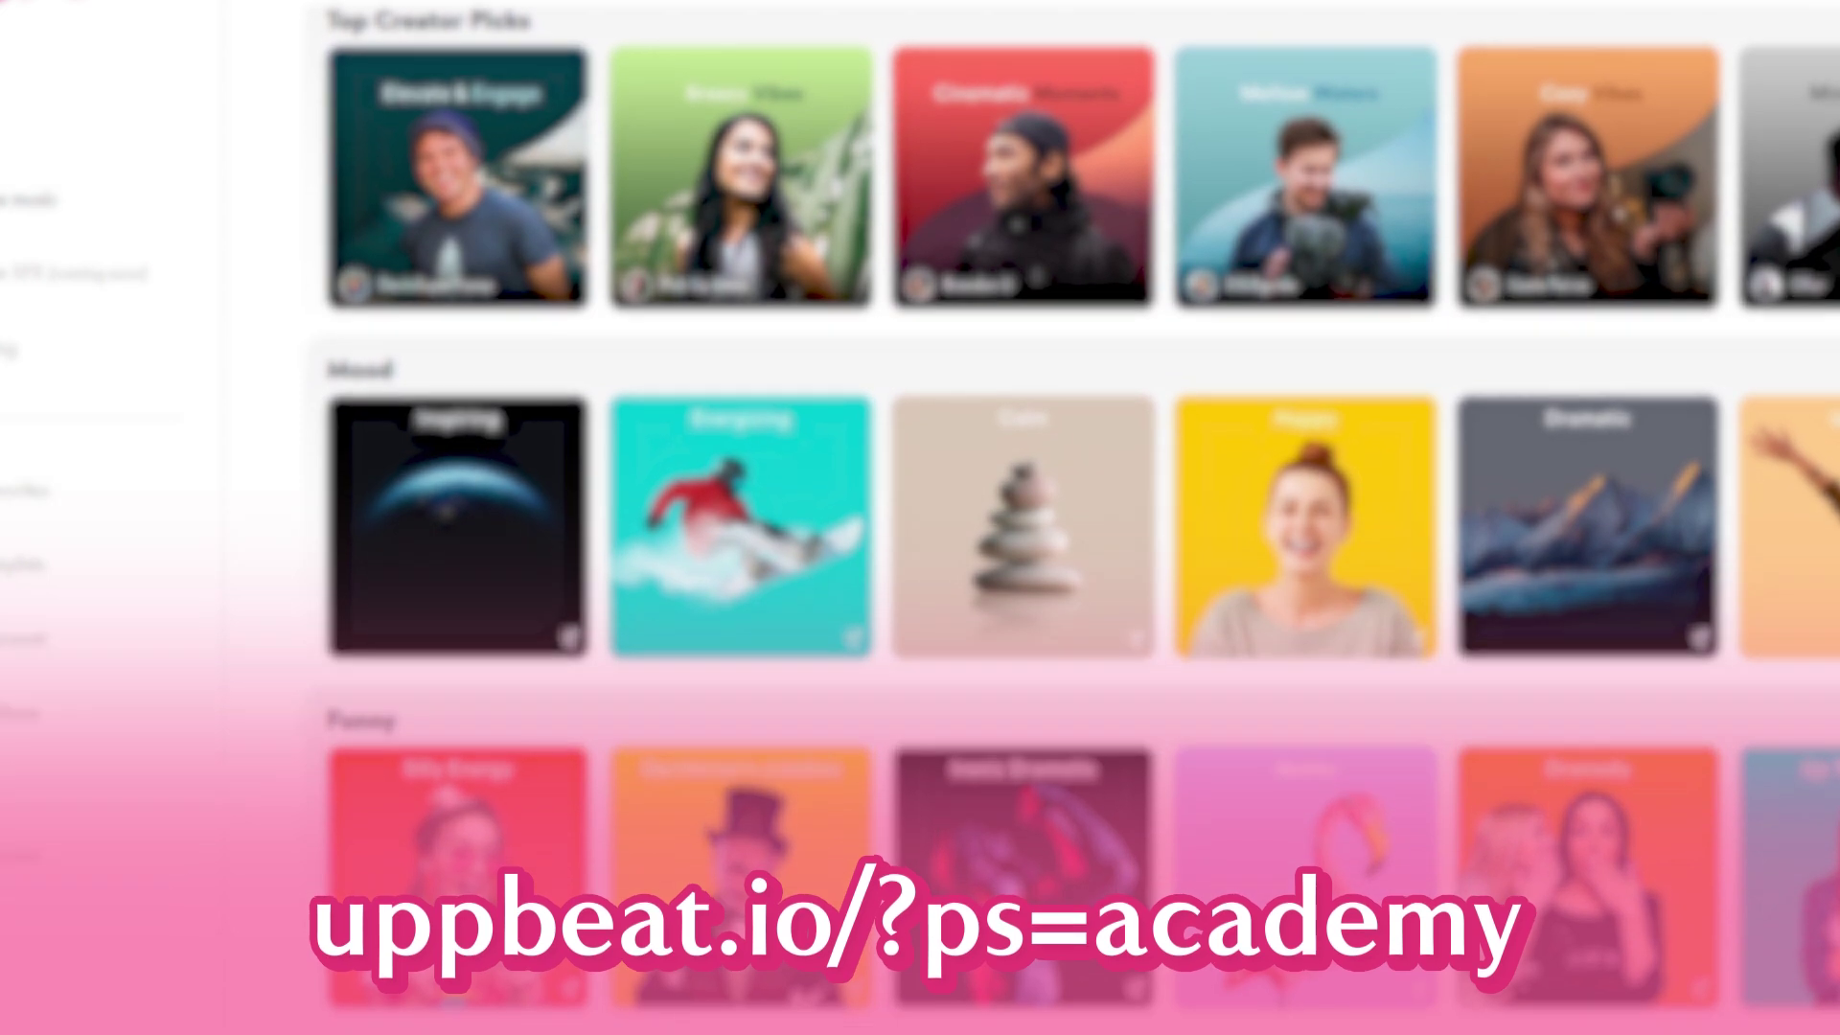
scroll(1072, 517, down, 1)
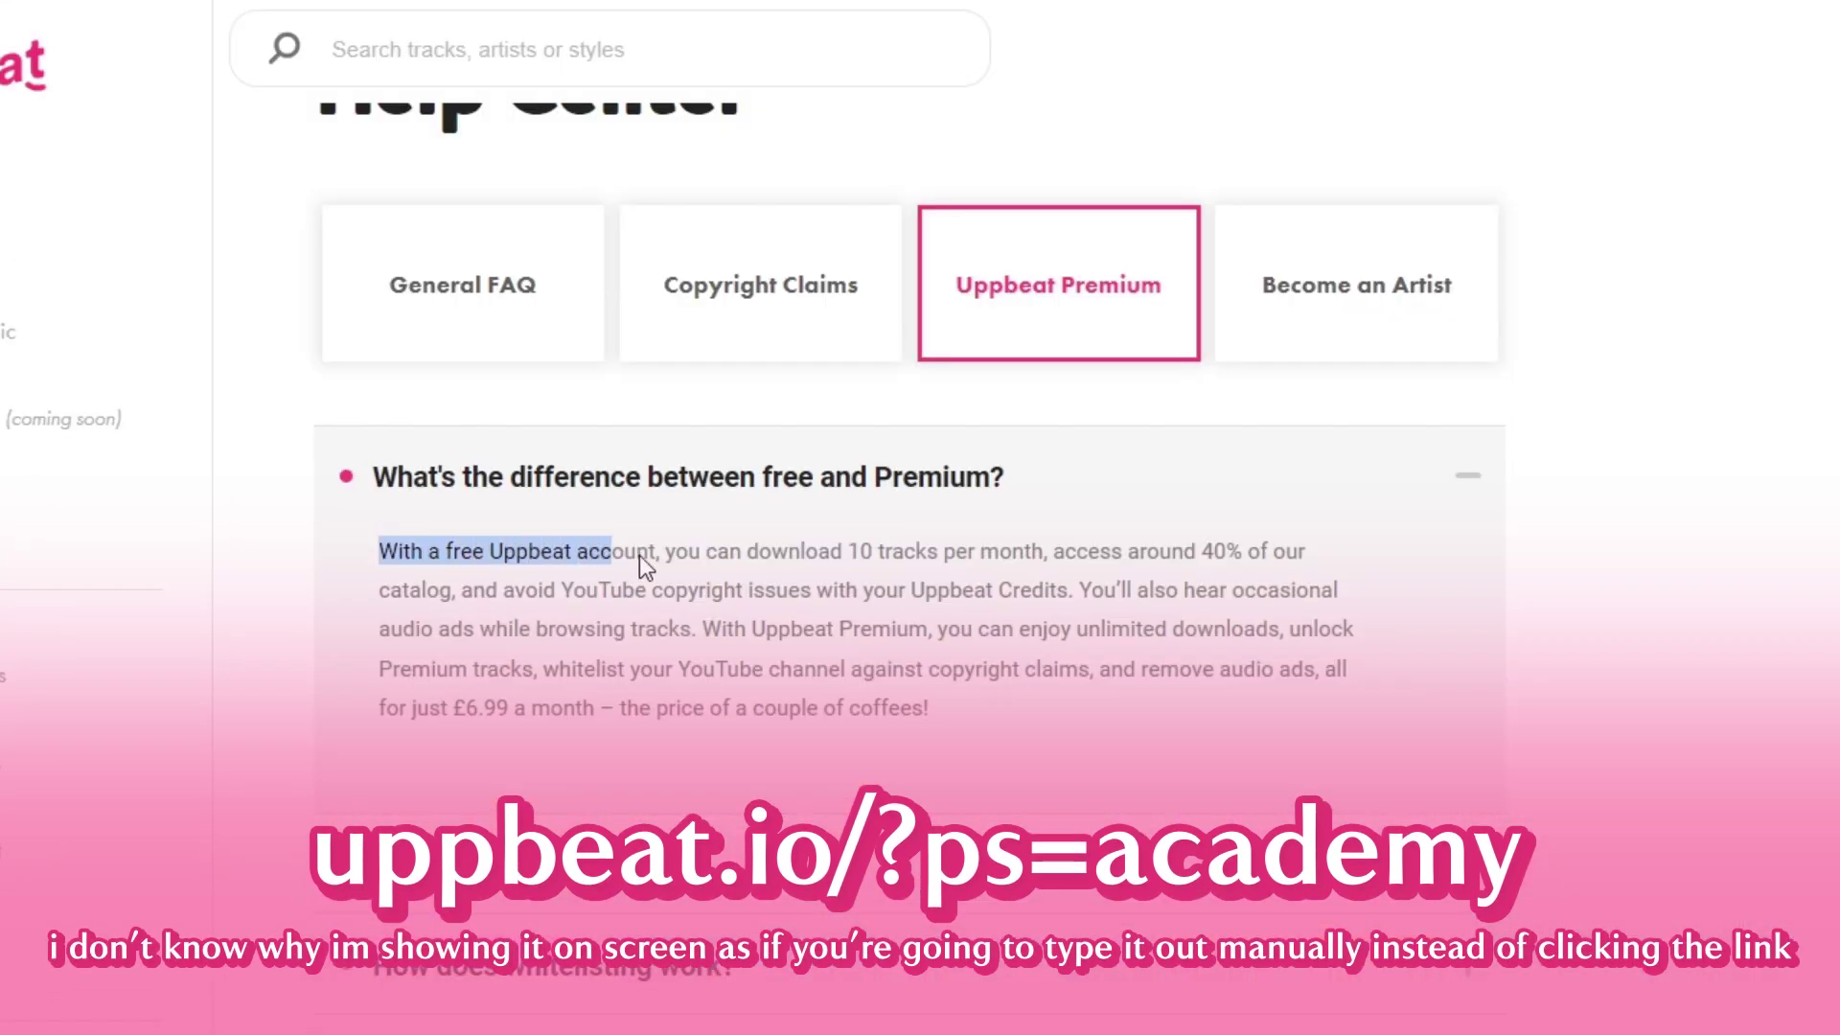
drag(640, 555, 929, 557)
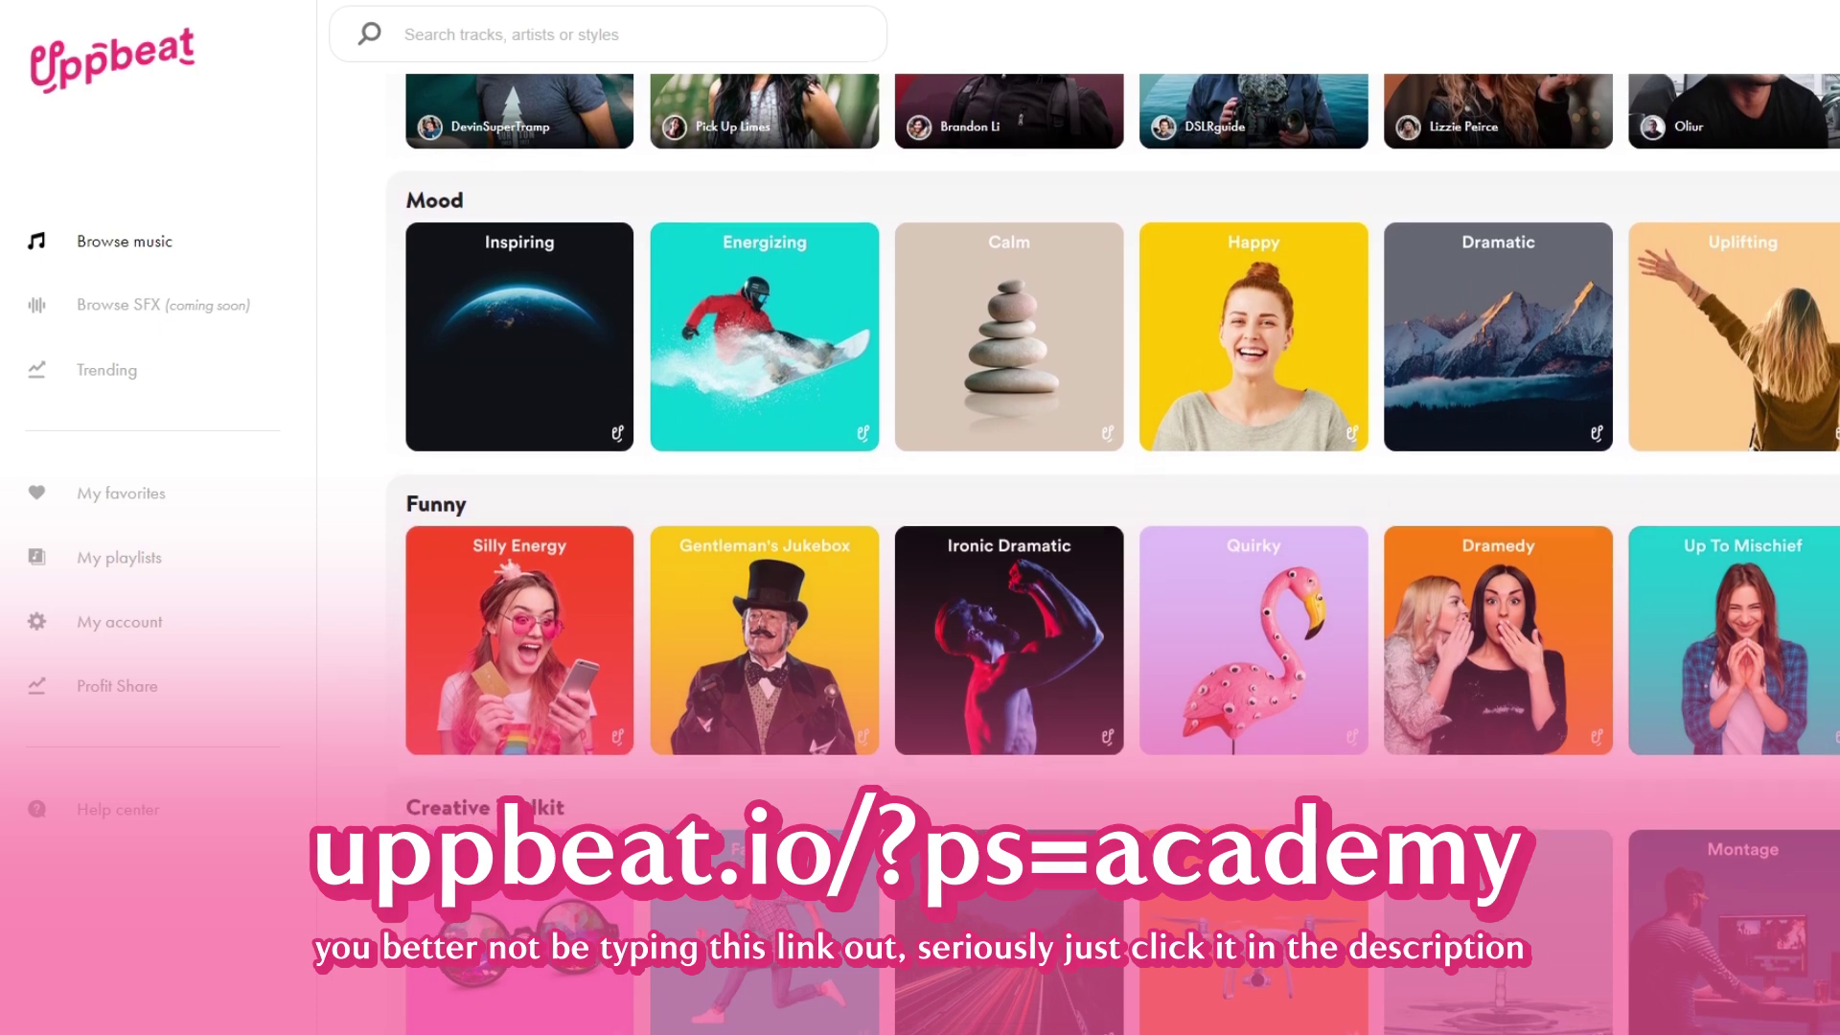
Step: Look through the Browse music categories from Mood and Funny down through Creative Toolkit and Cinematic to Theme
scroll(1112, 555, down, 1)
scroll(1112, 556, down, 2)
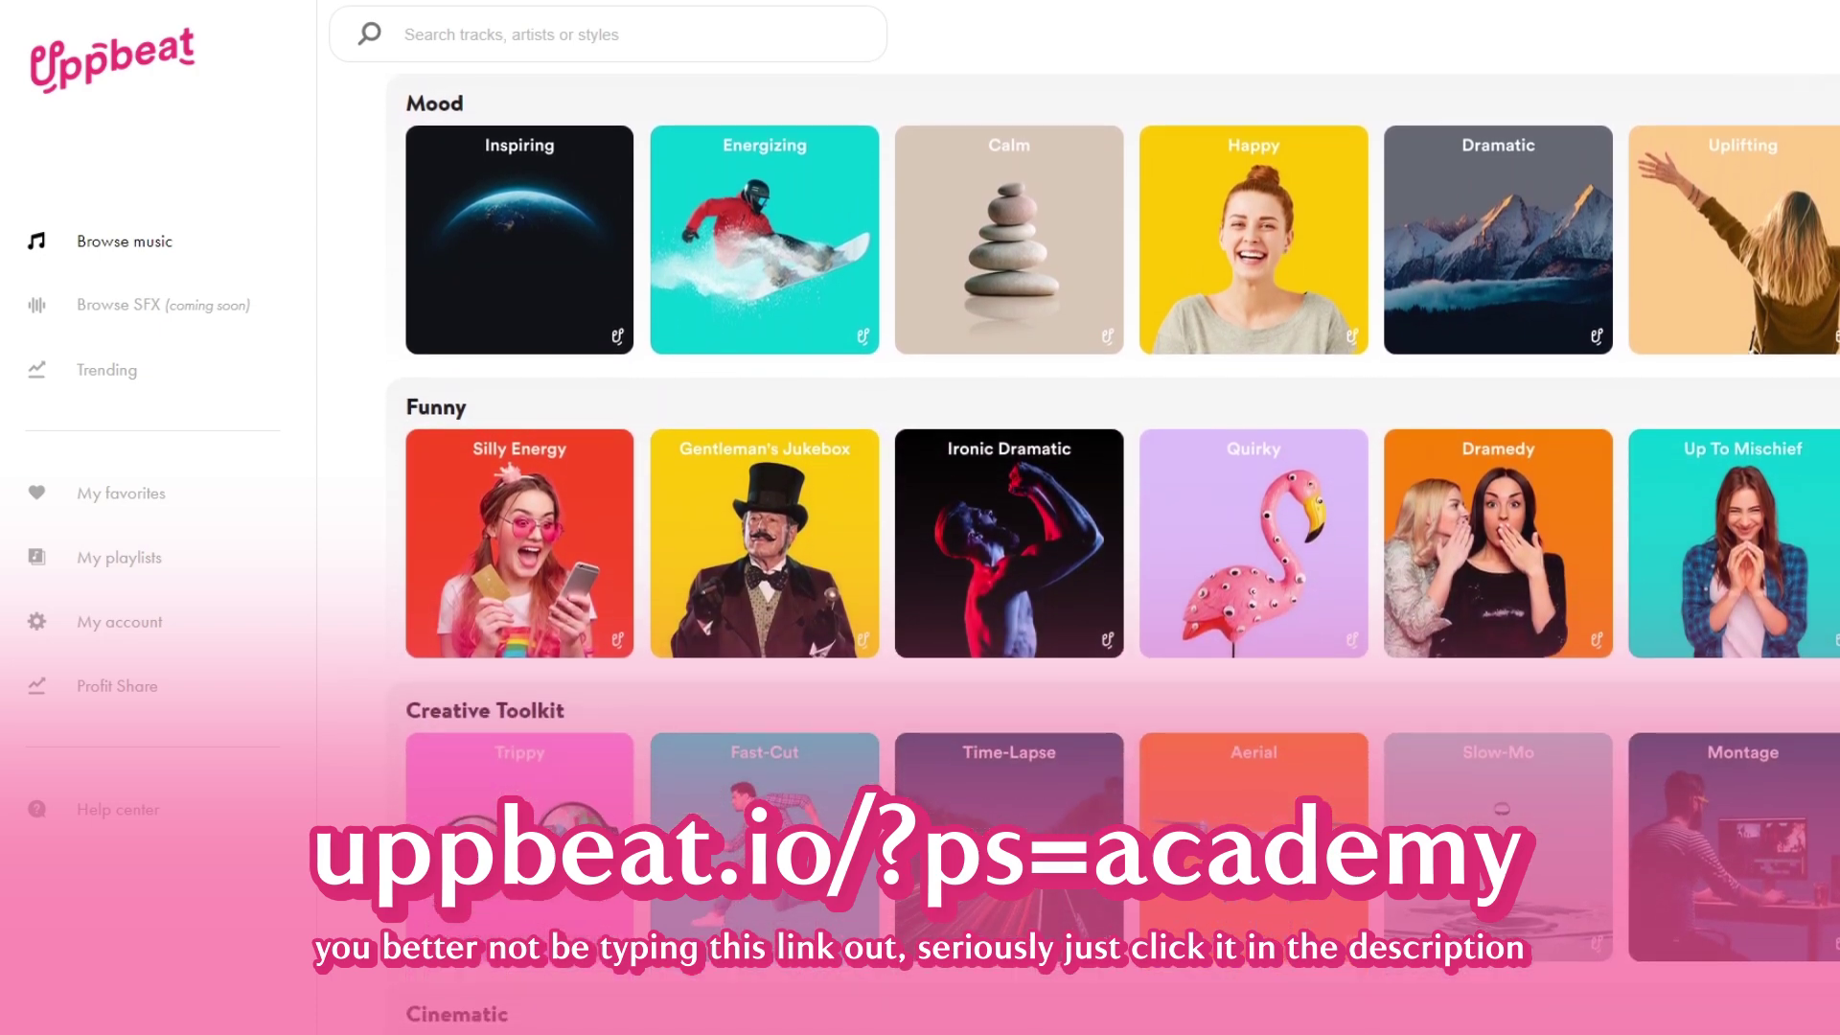
scroll(1112, 556, down, 1)
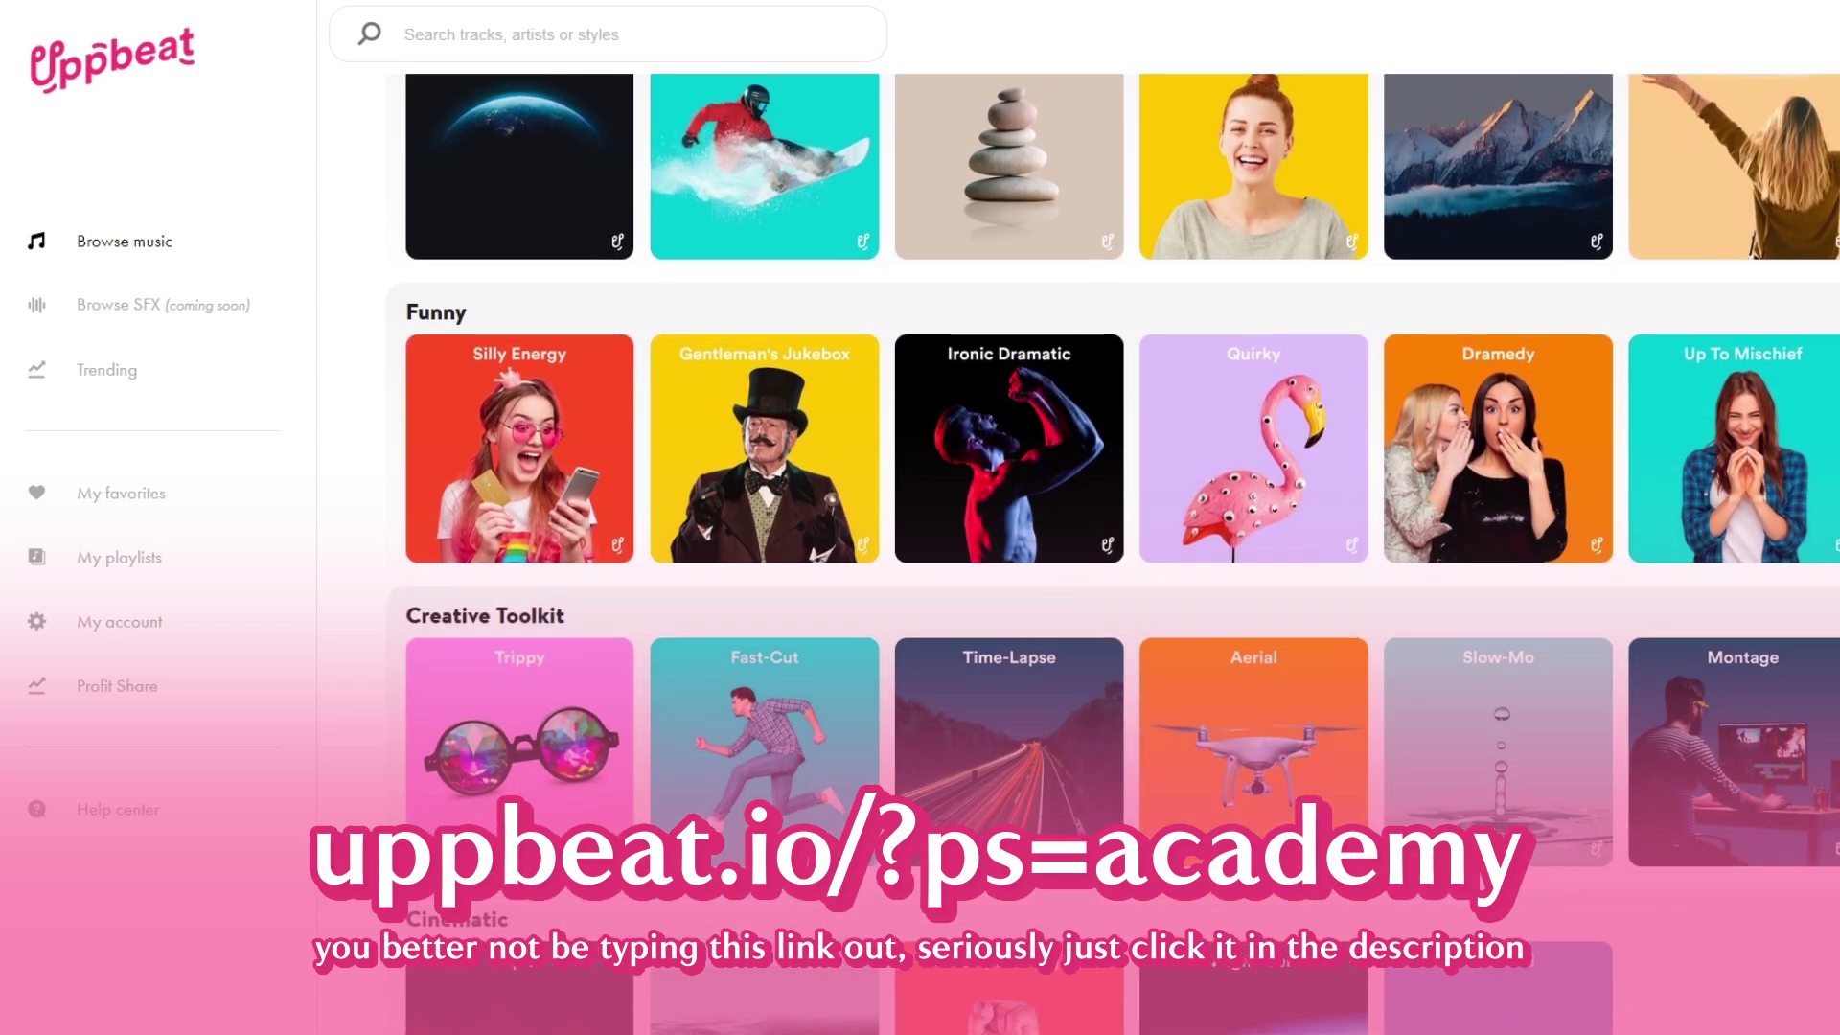
scroll(1112, 555, down, 2)
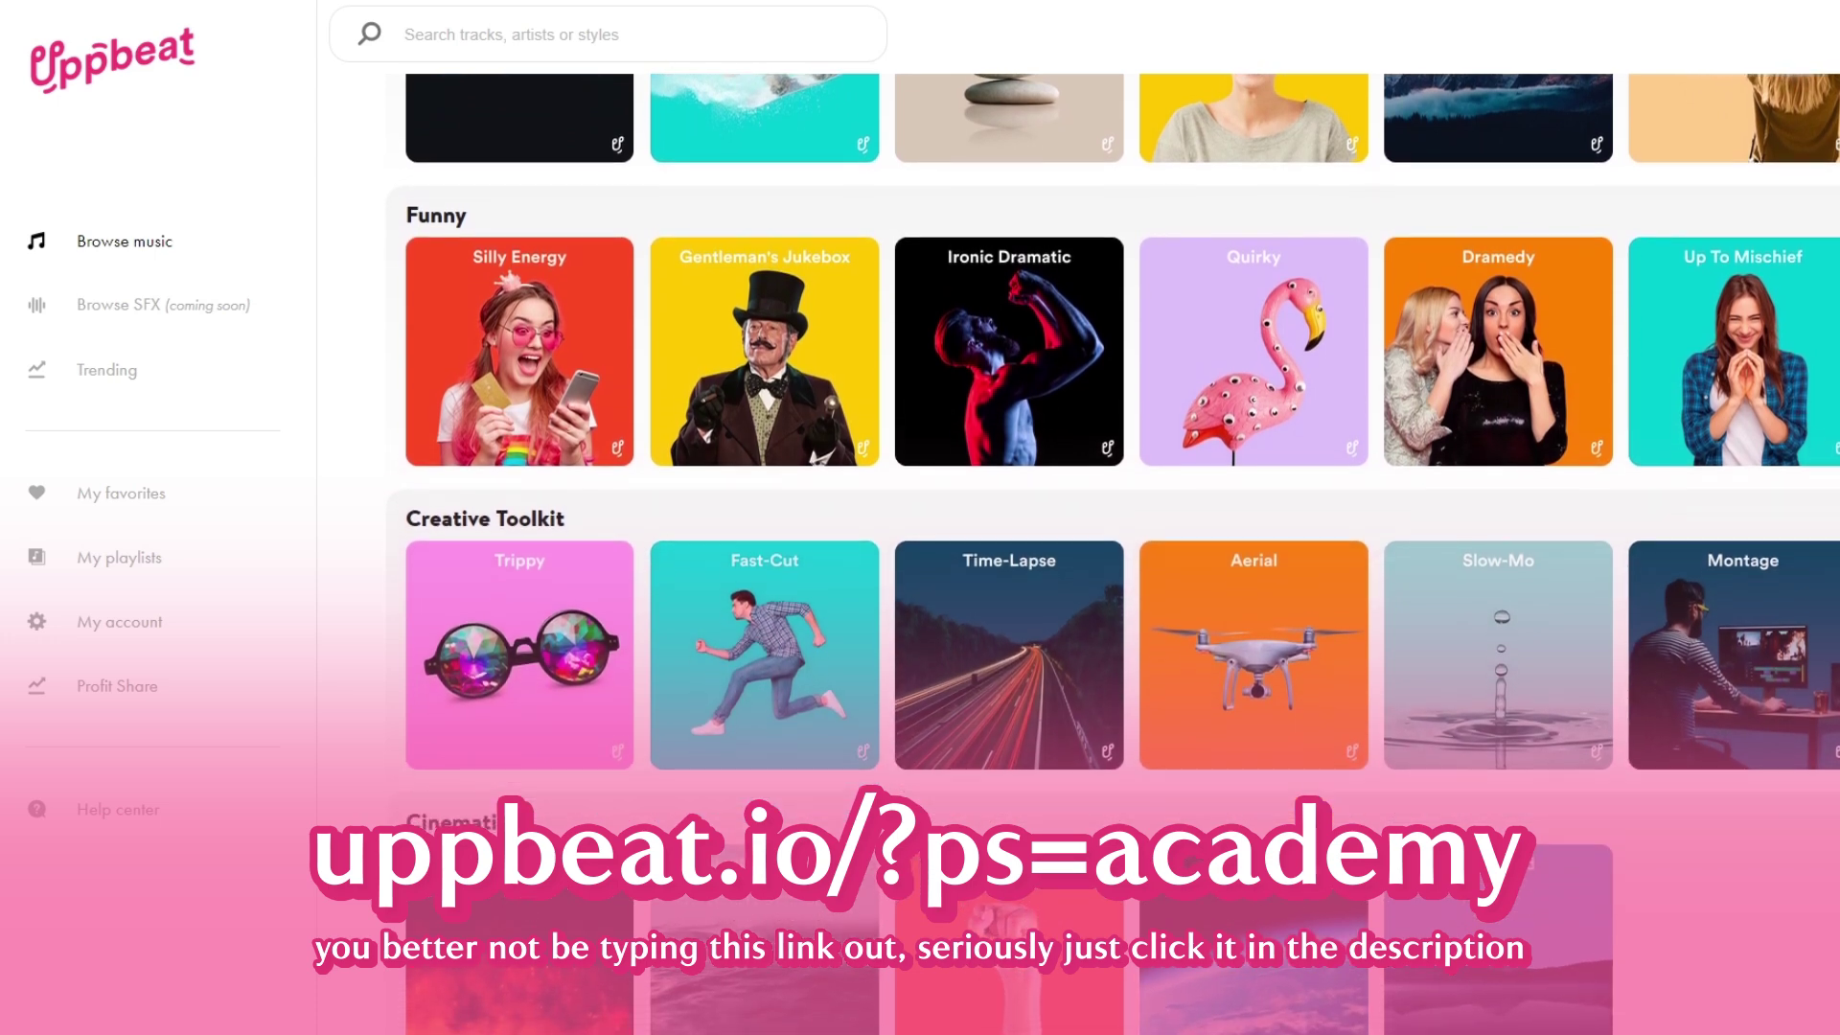
scroll(1112, 556, down, 2)
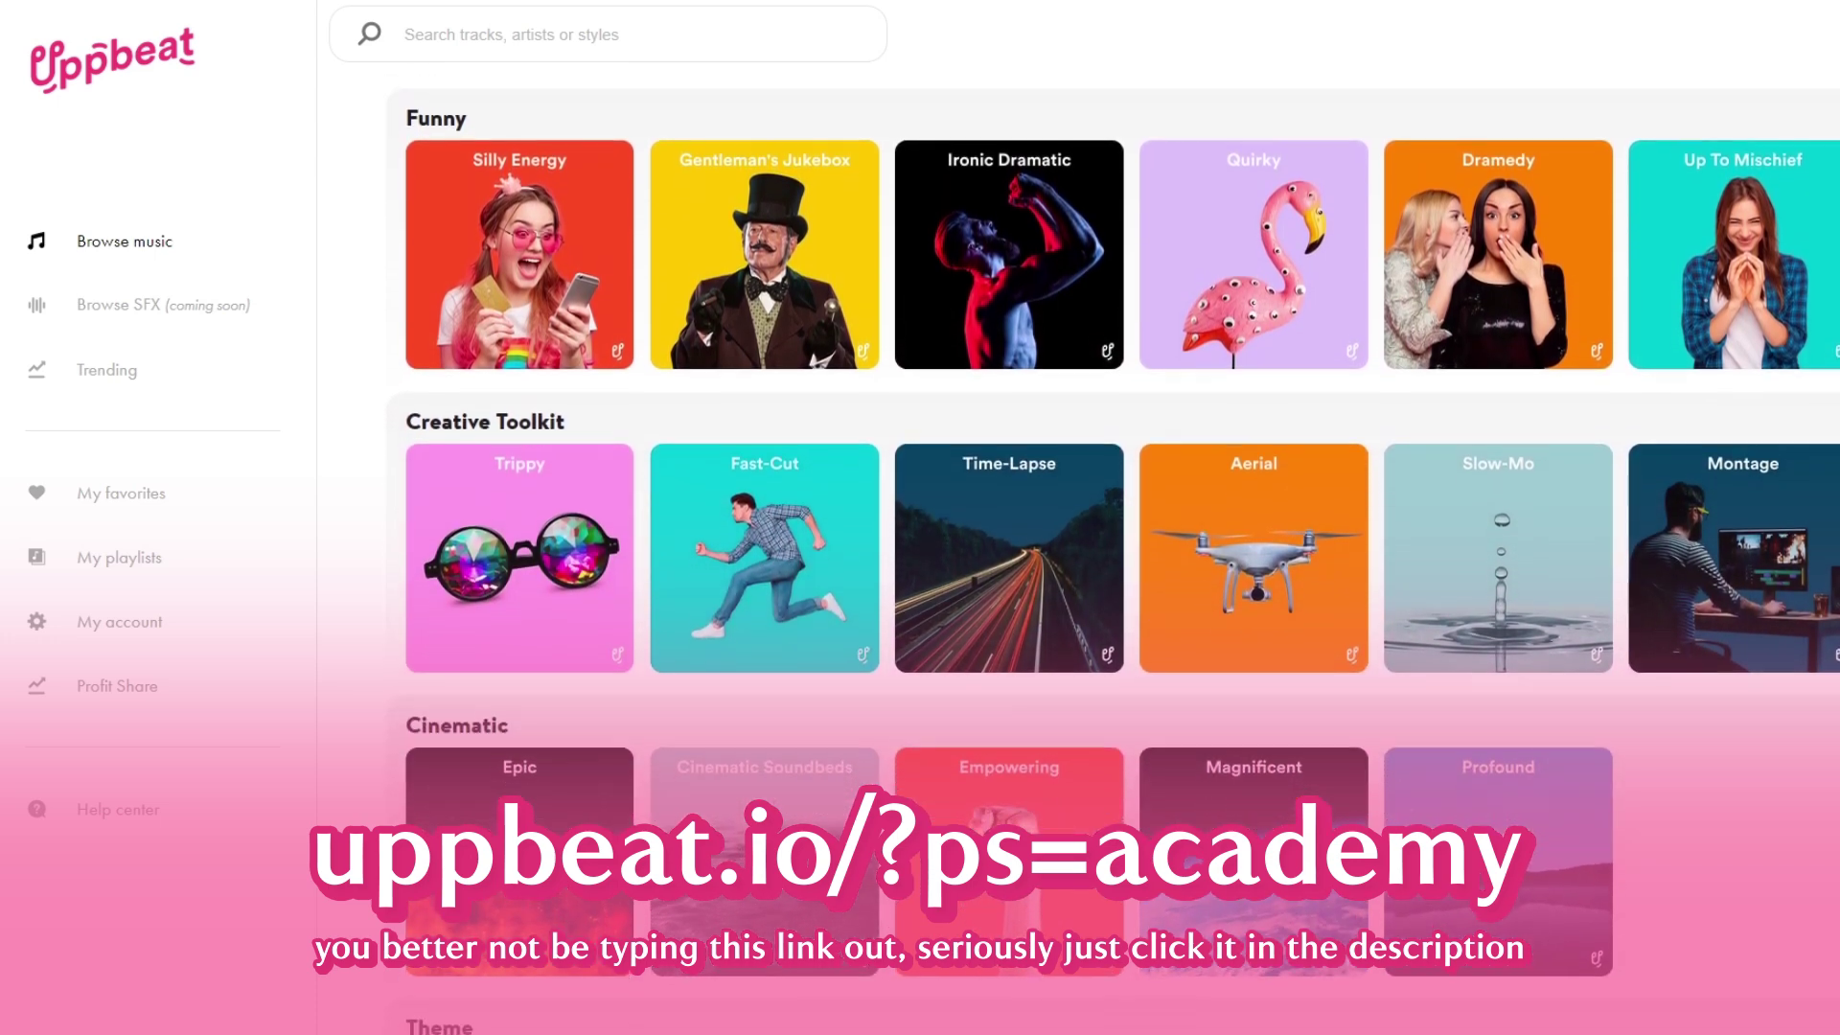
scroll(1112, 556, down, 2)
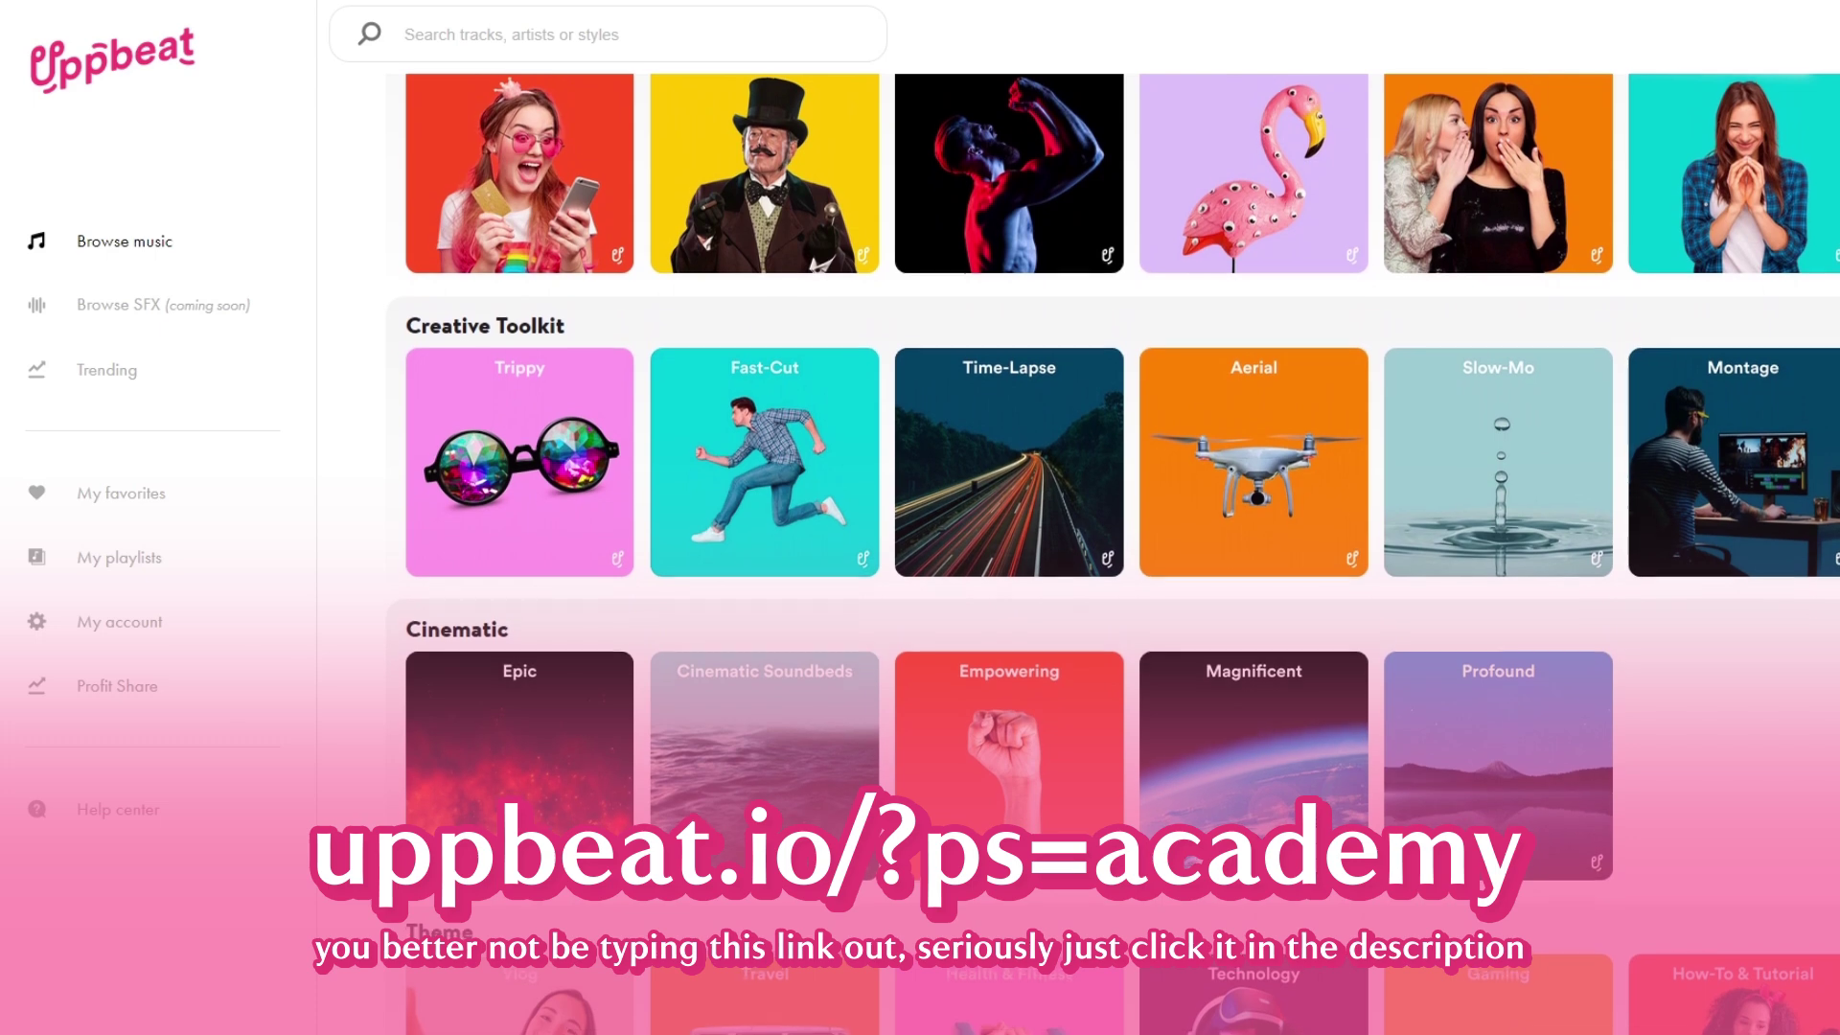
scroll(1112, 556, down, 2)
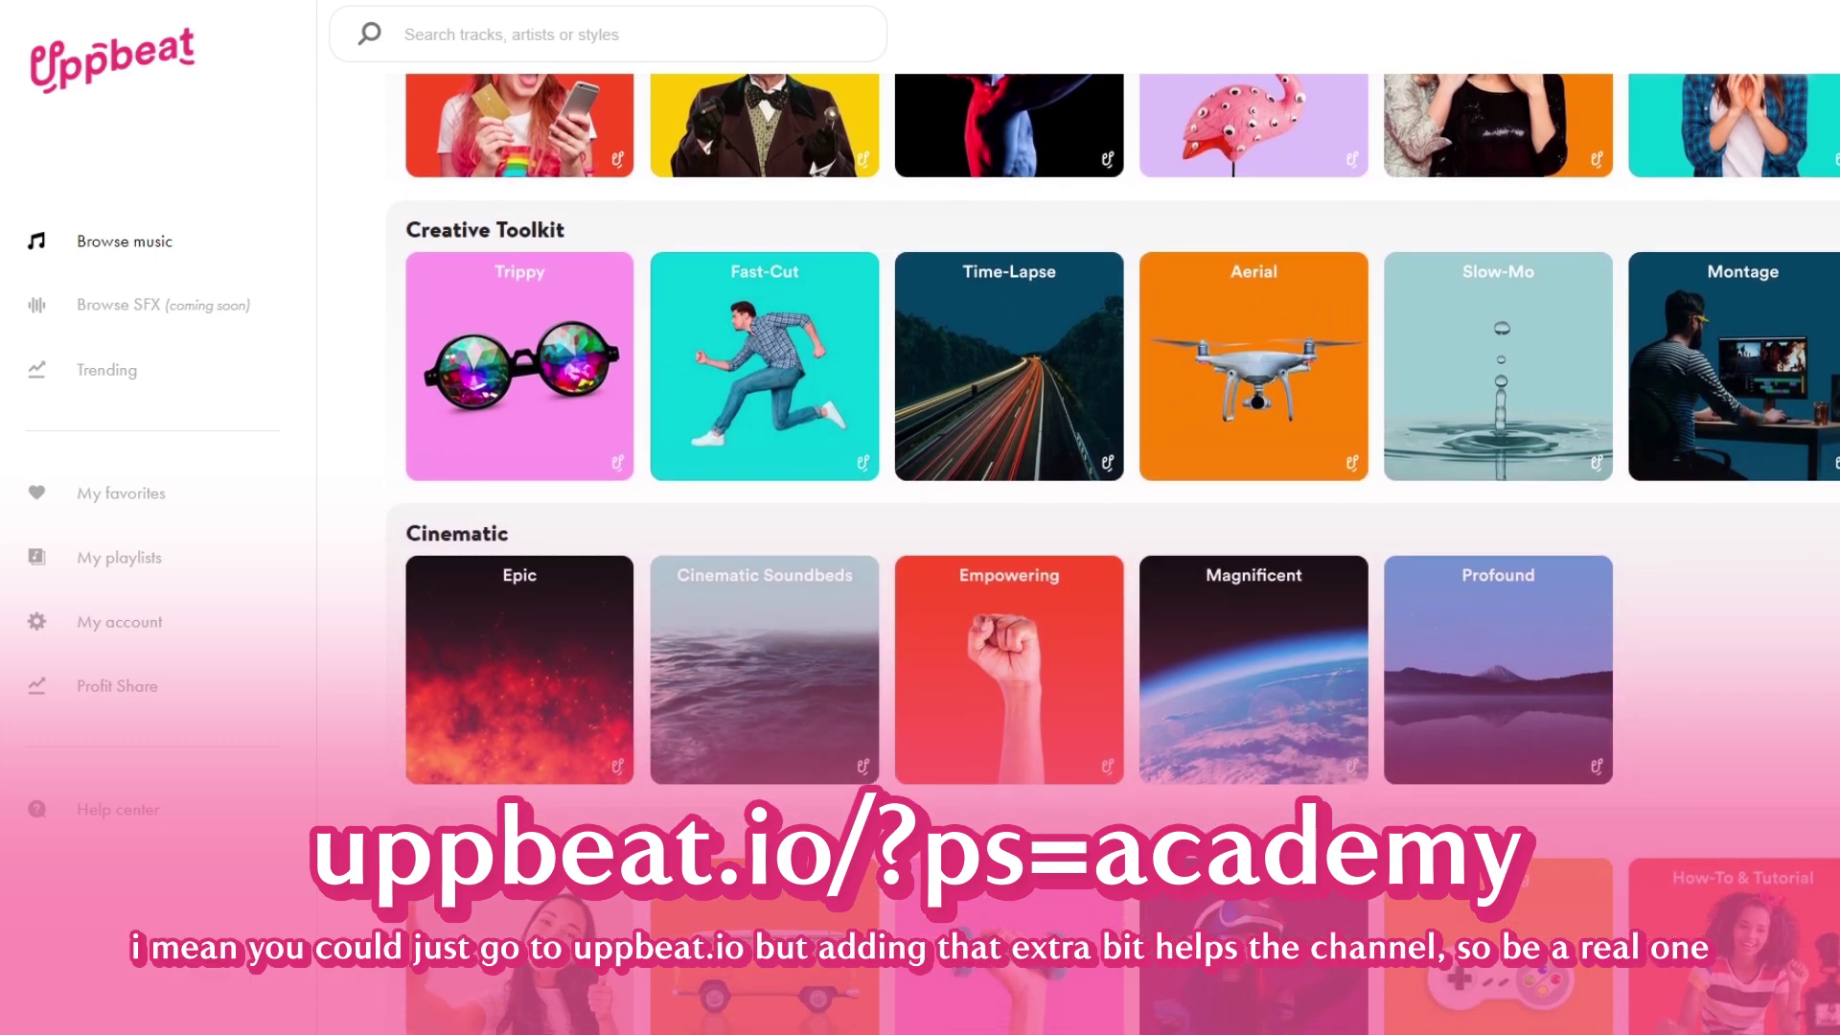
scroll(1112, 556, down, 2)
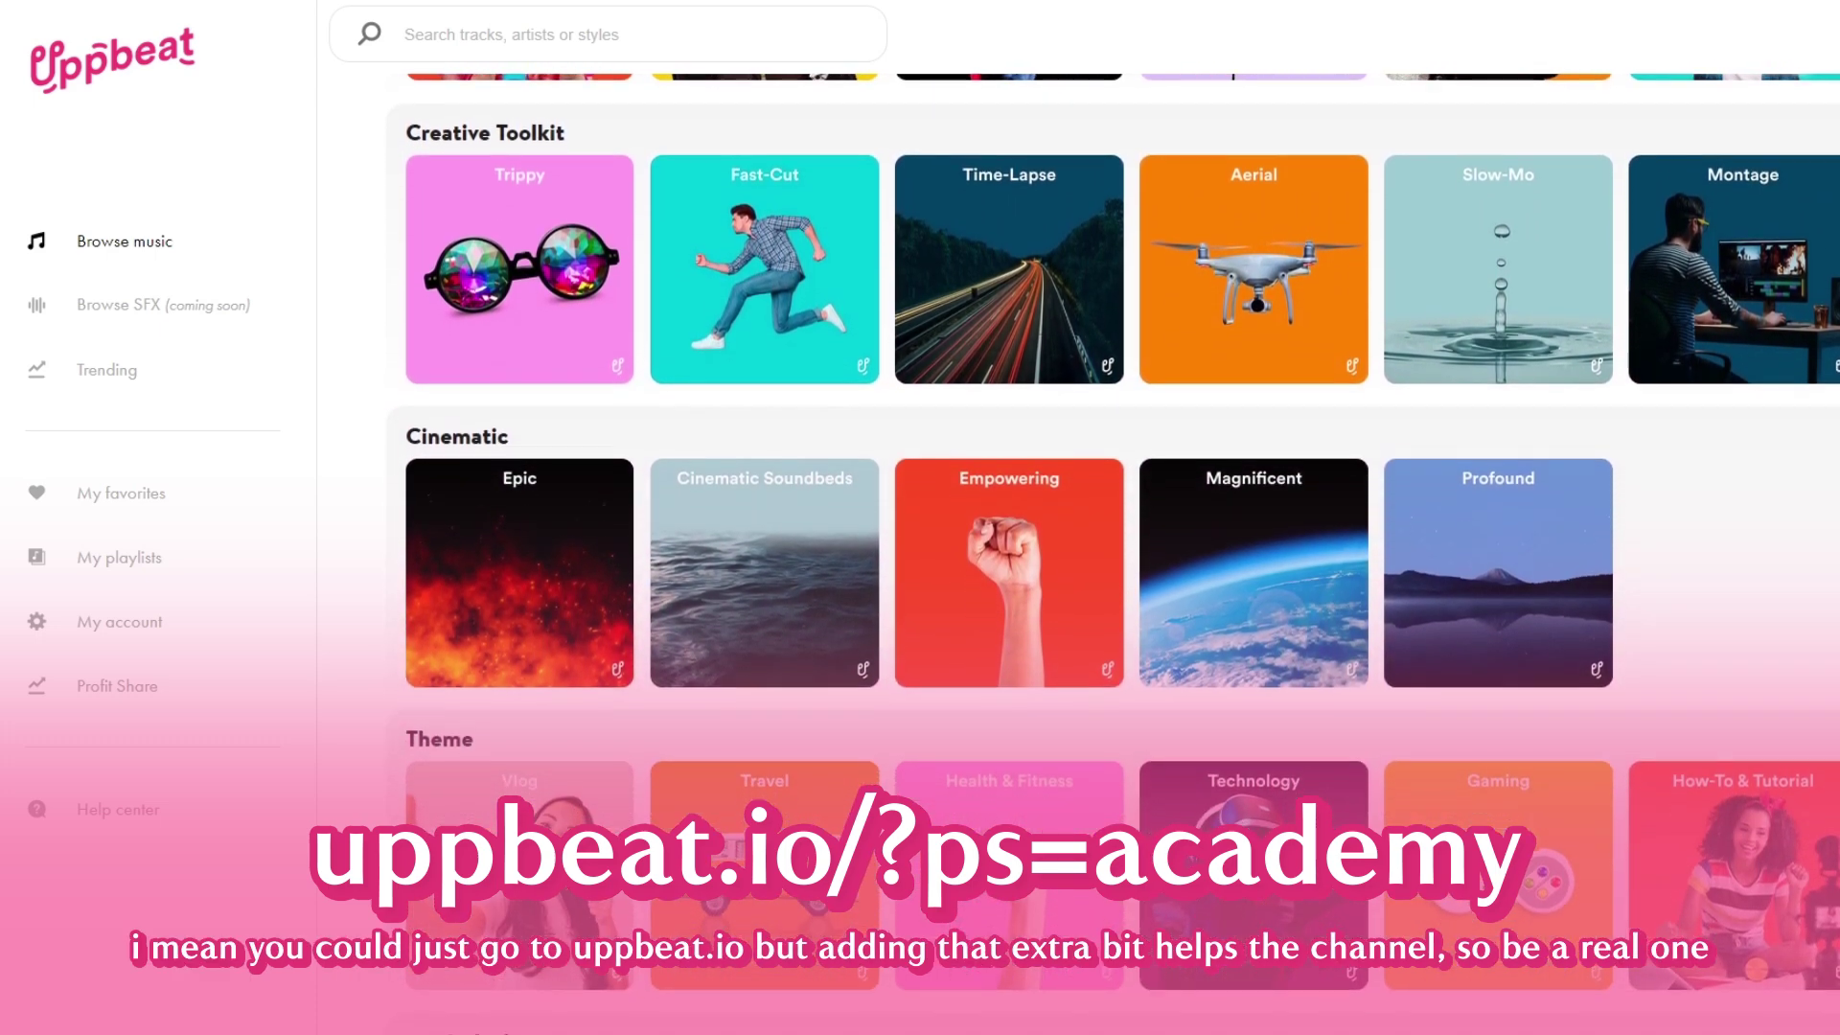
scroll(1112, 556, down, 2)
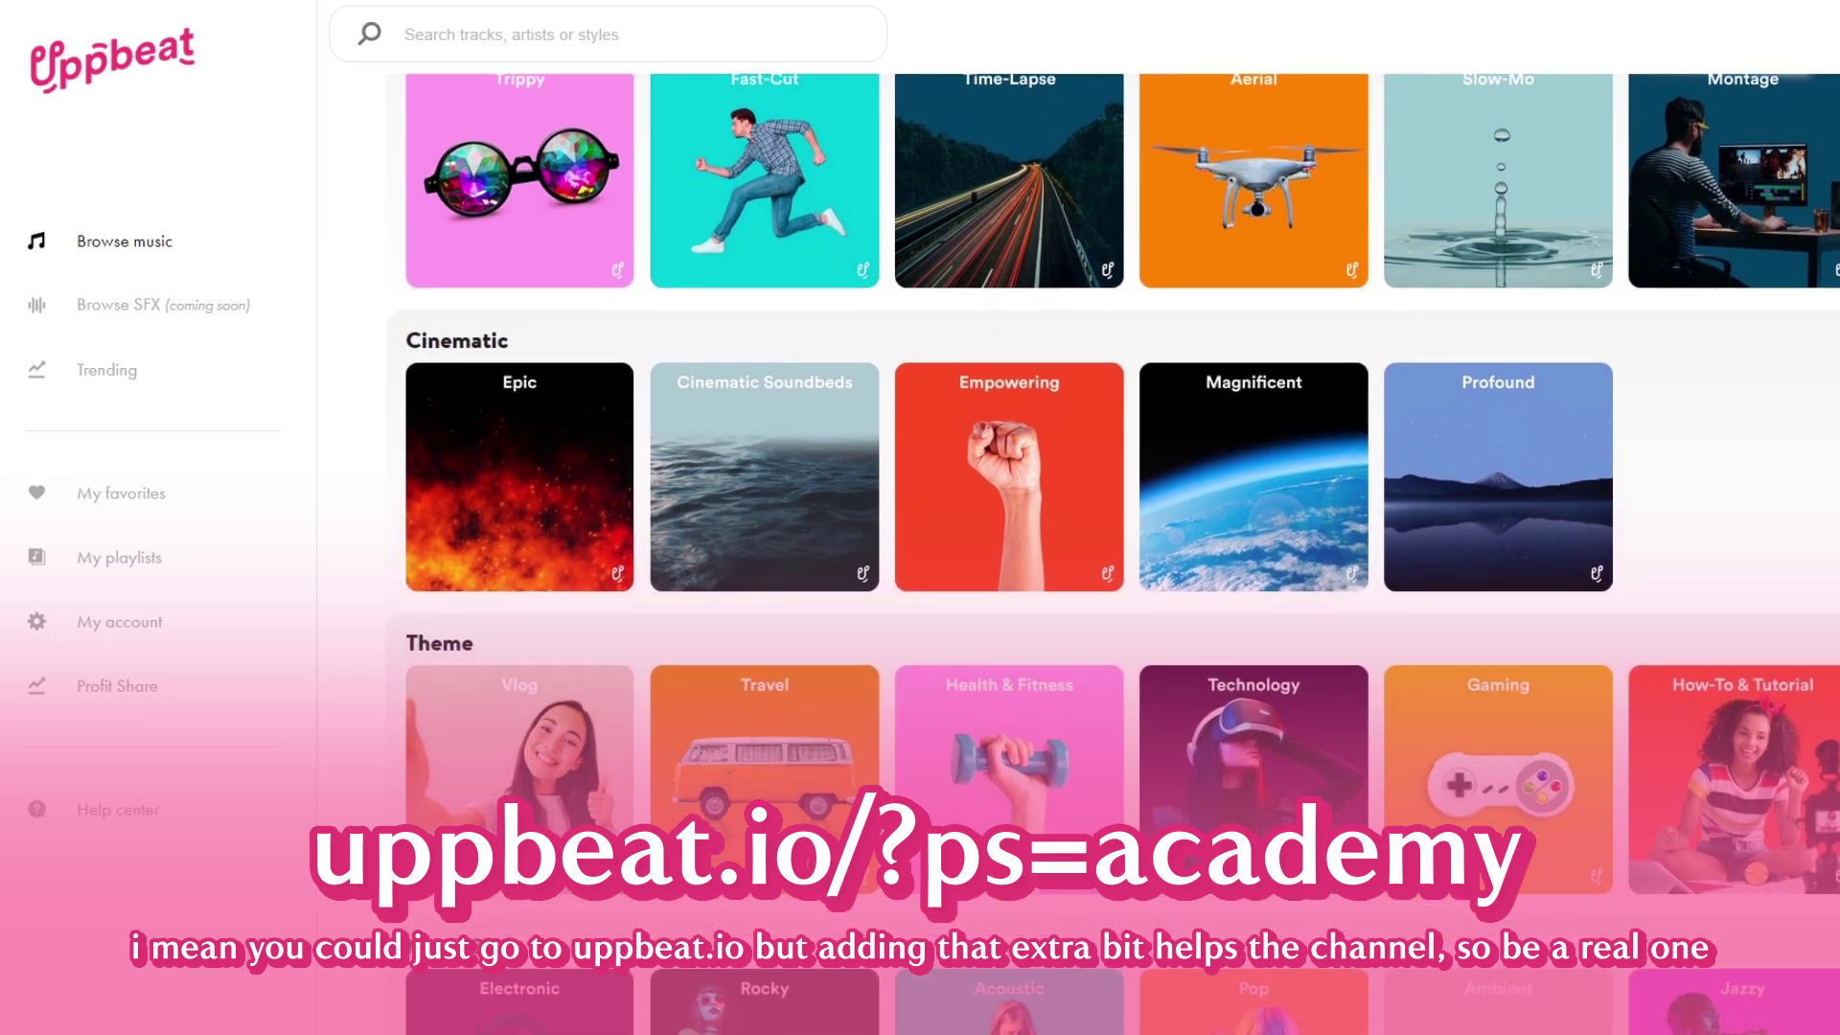
scroll(1112, 556, down, 2)
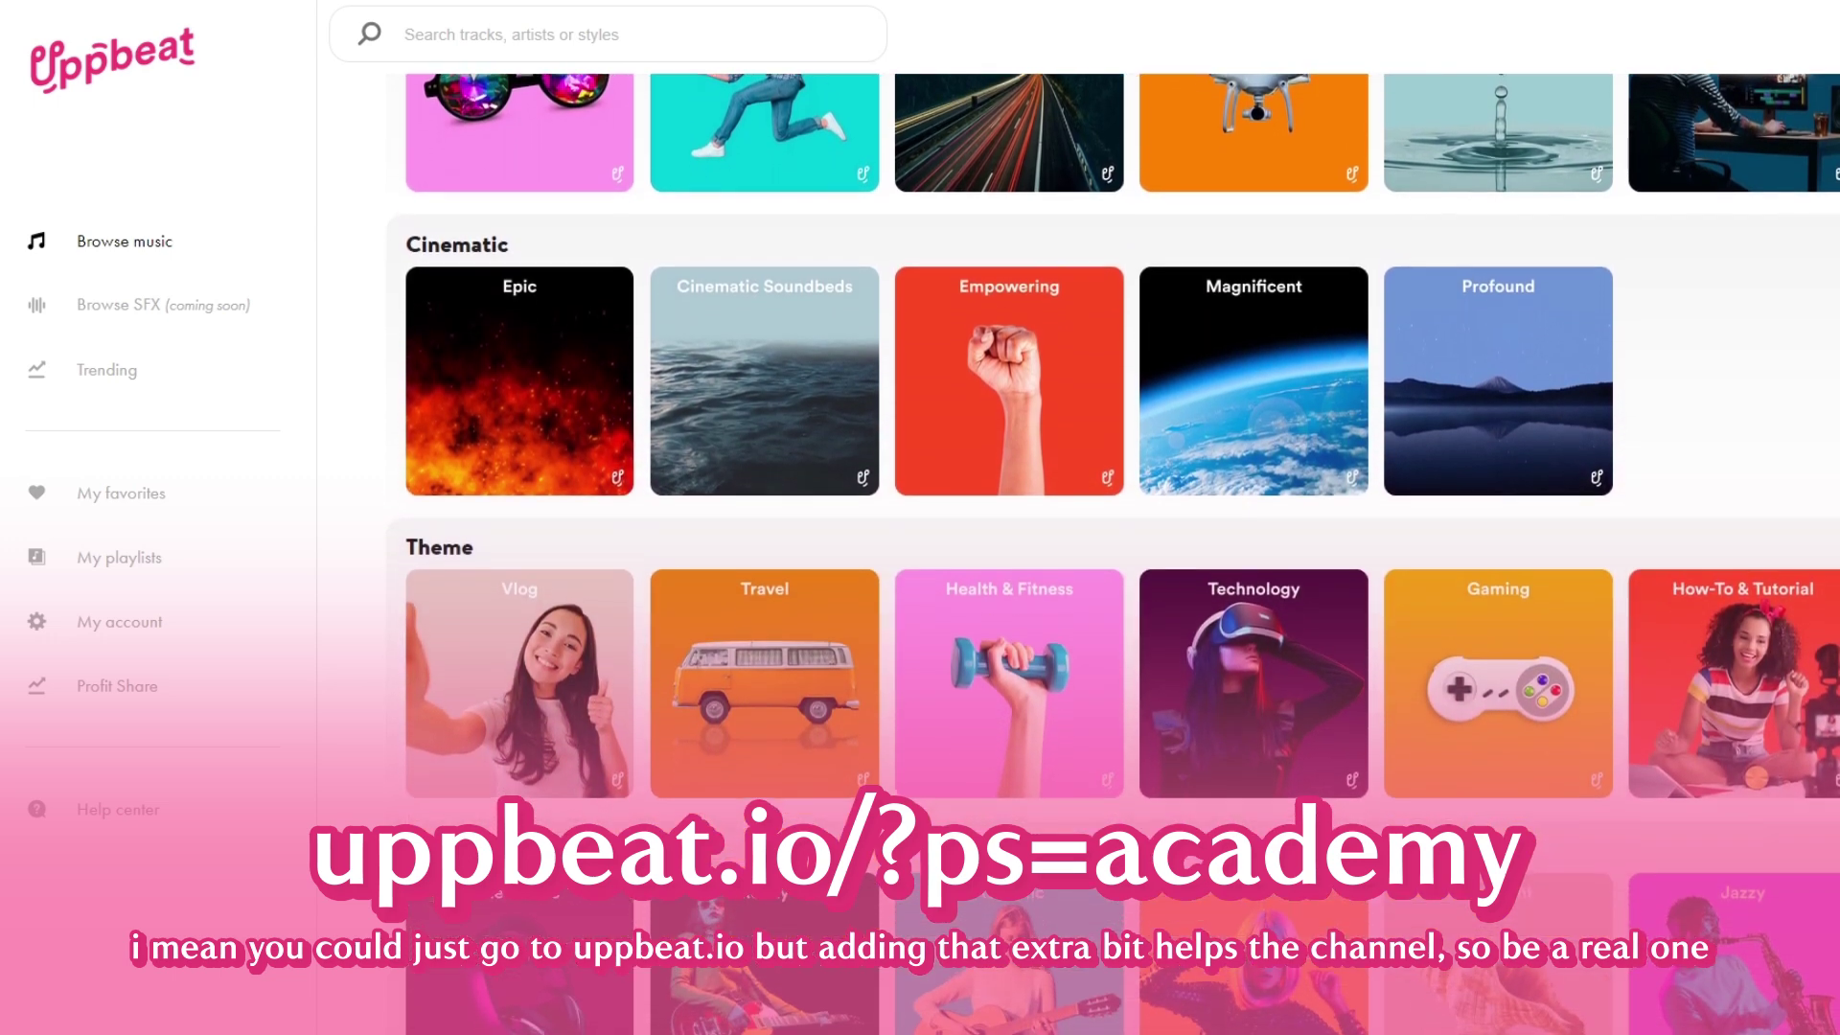
Step: Highlight the monthly Premium price in the Help Center answer and look over the Mood, Funny and Creative Toolkit music categories again
drag(453, 709, 571, 715)
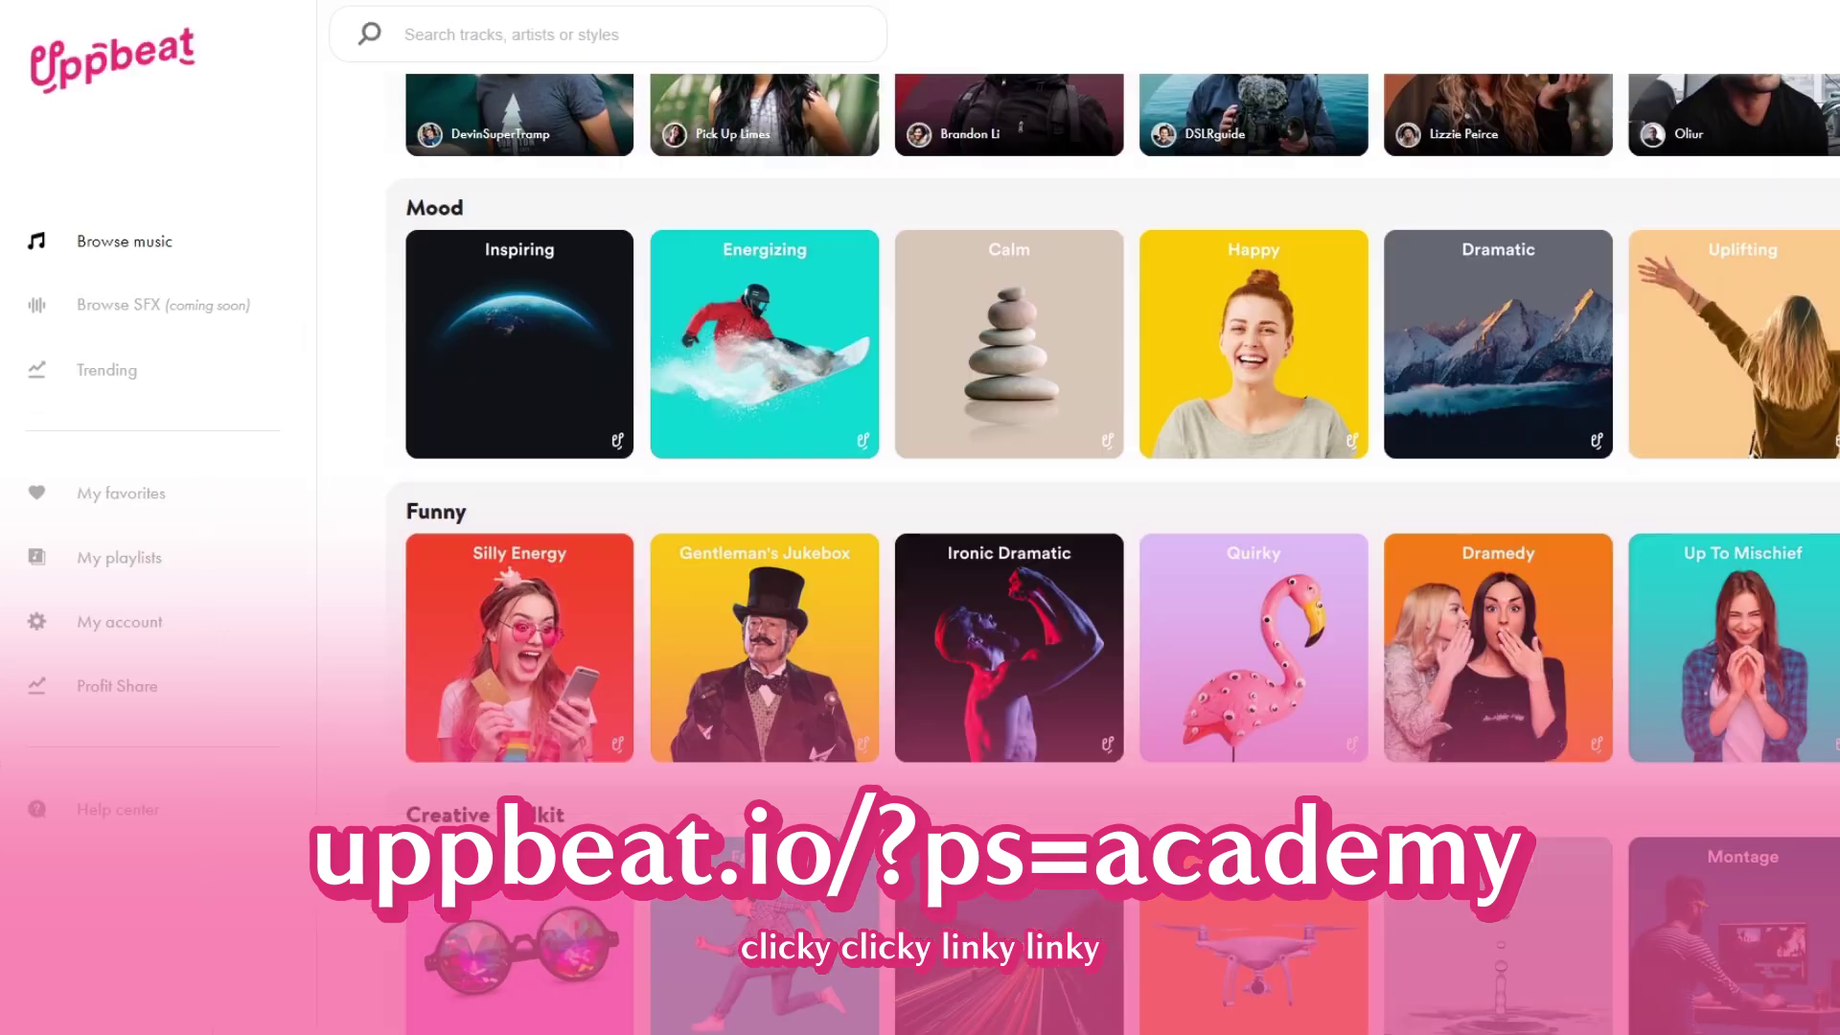
scroll(1111, 556, down, 1)
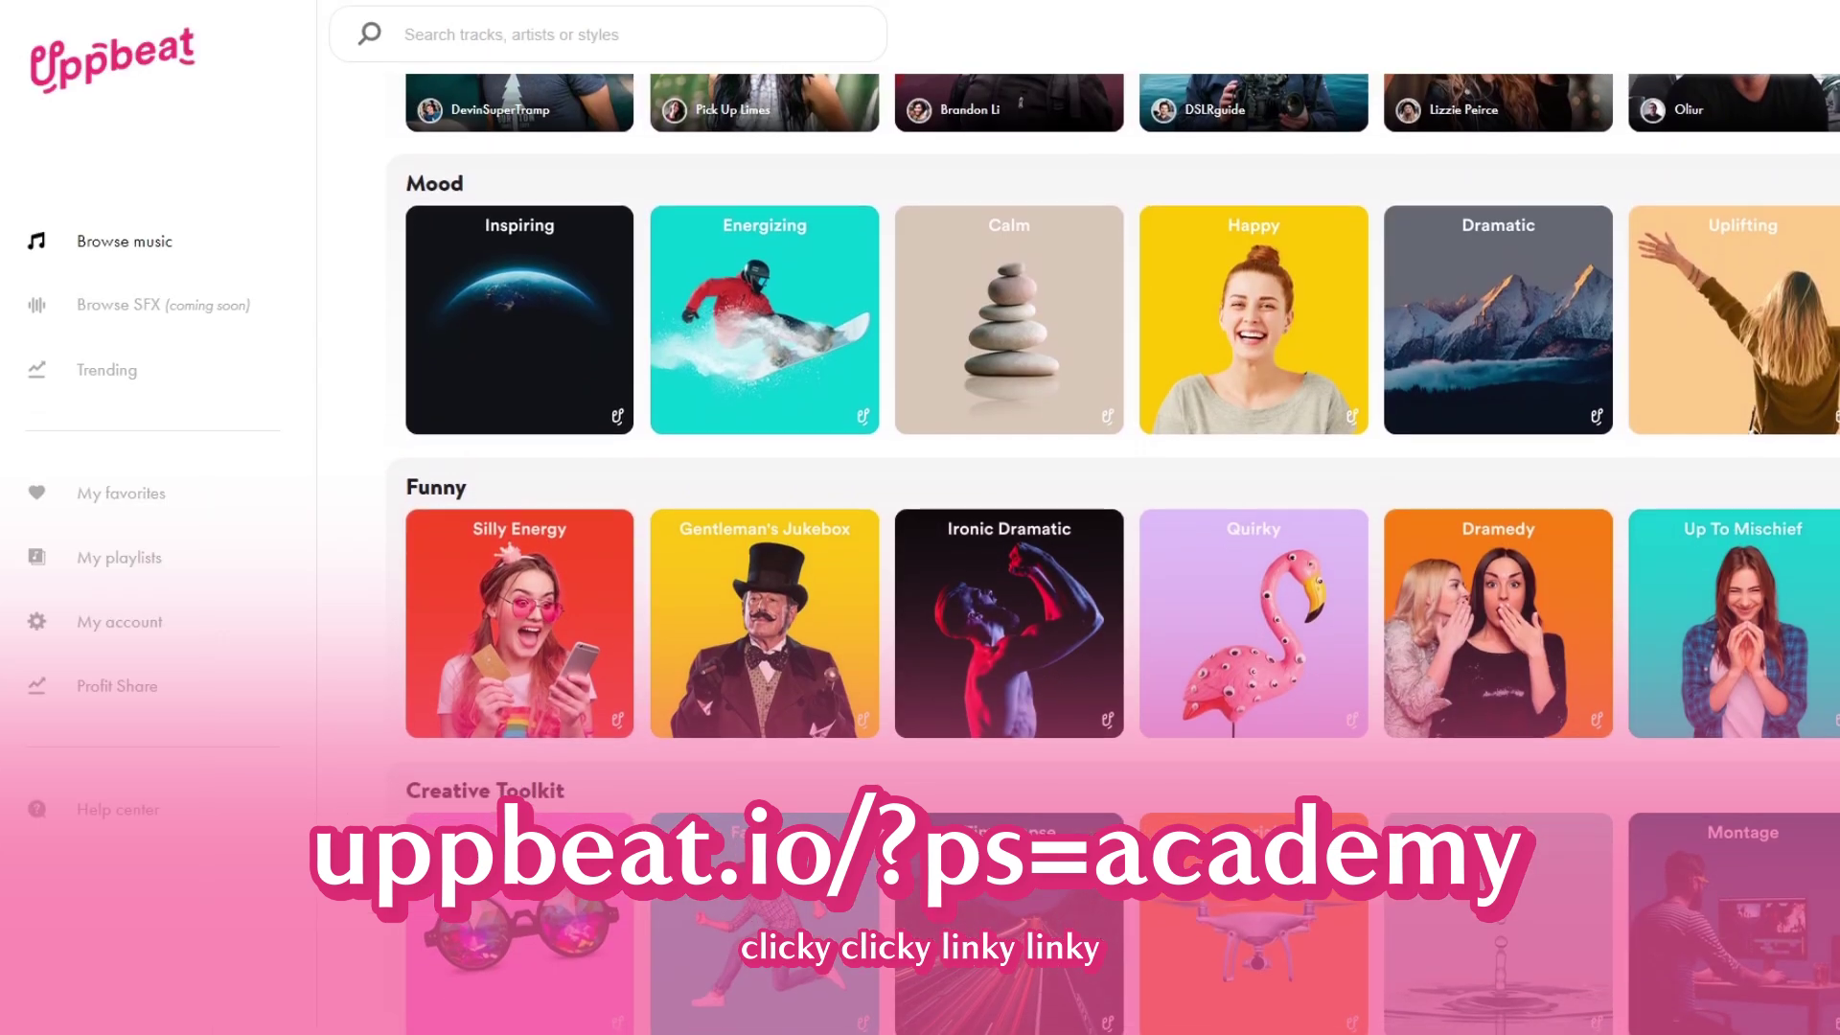
scroll(1112, 555, down, 2)
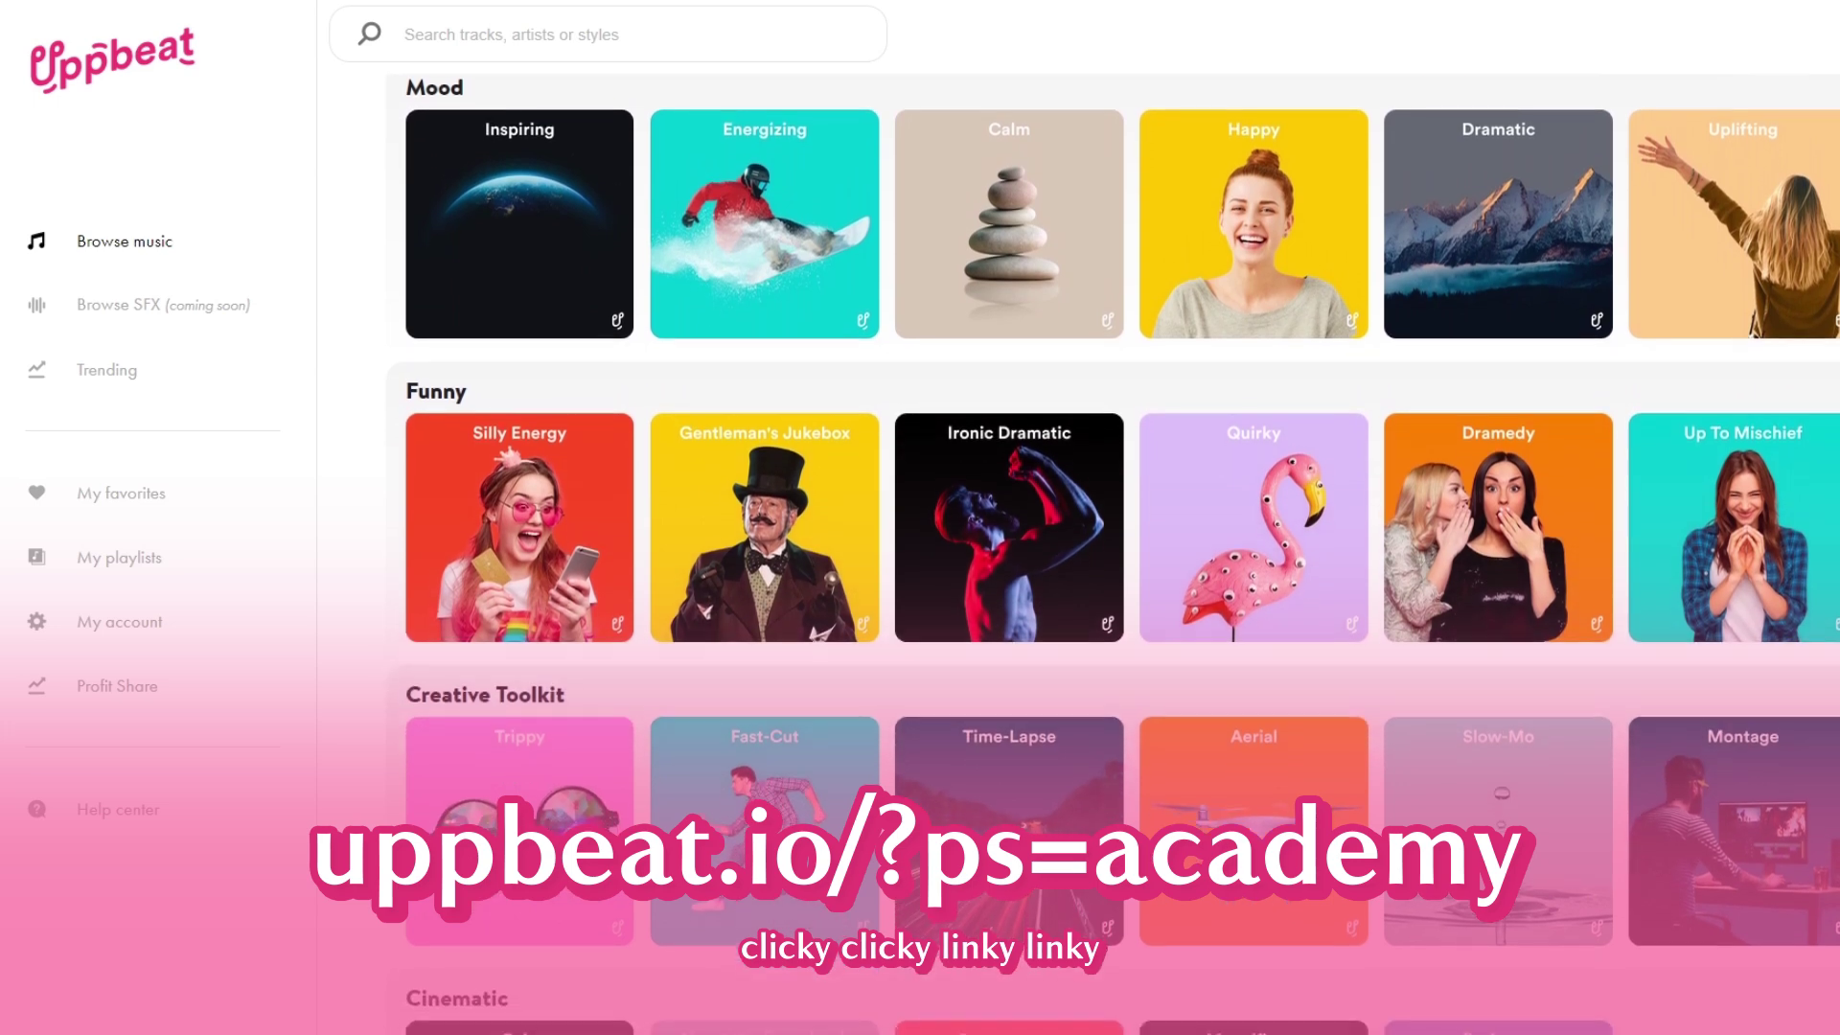
scroll(1111, 556, down, 2)
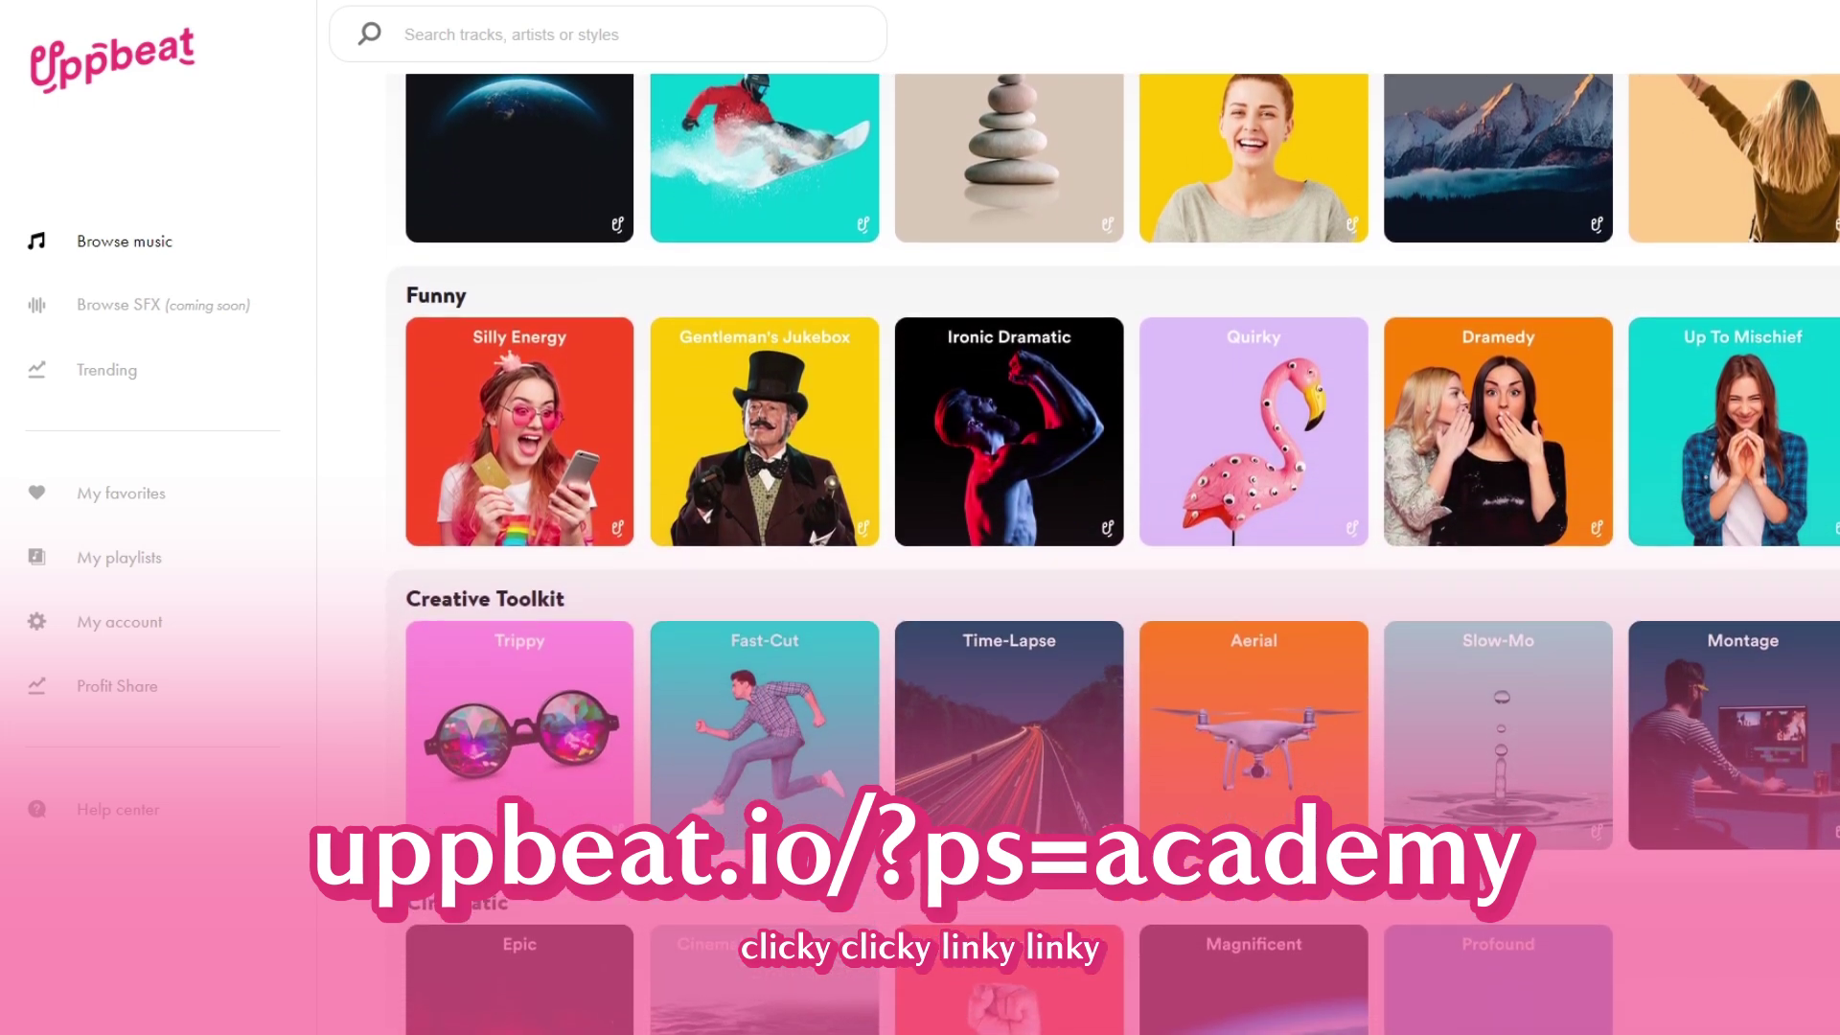